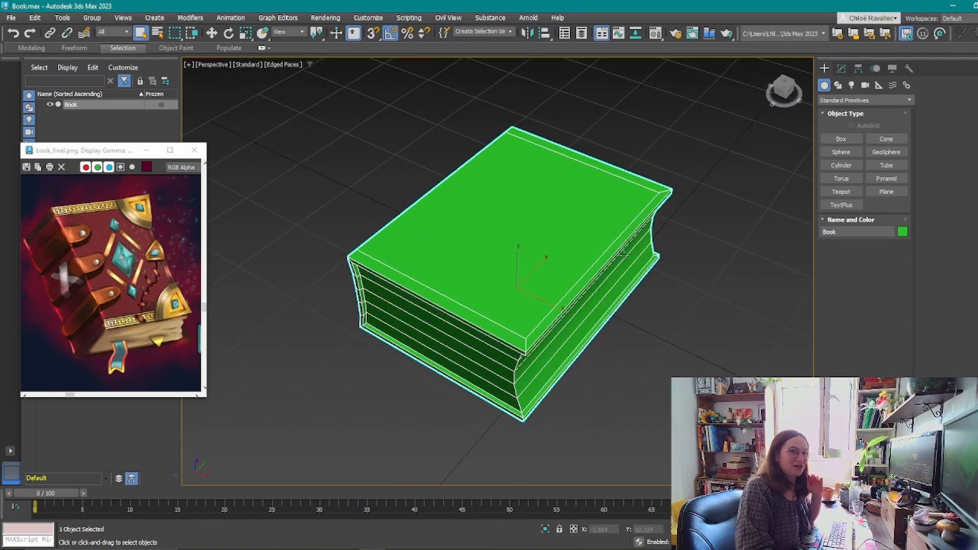
pyautogui.scroll(2, 548, 257)
pyautogui.scroll(-2, 555, 285)
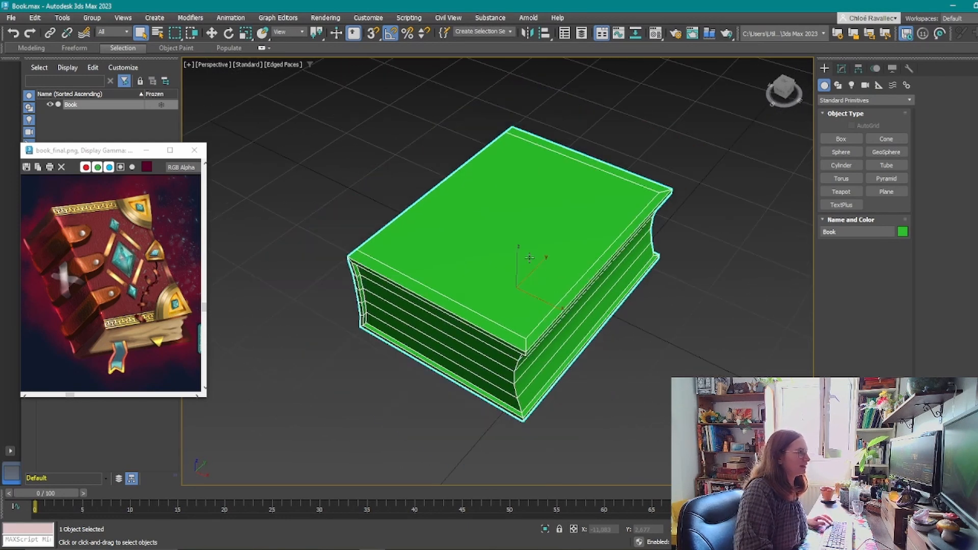
pyautogui.keyDown('alt'); pyautogui.moveTo(566, 309); pyautogui.dragTo(583, 296, button='middle'); pyautogui.keyUp('alt')
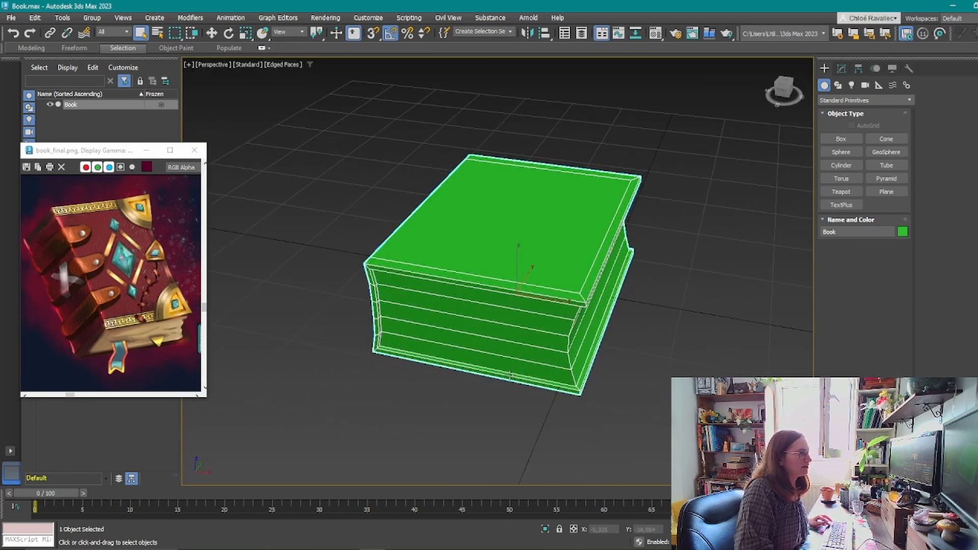
pyautogui.keyDown('alt'); pyautogui.moveTo(618, 380); pyautogui.dragTo(611, 391, button='middle'); pyautogui.keyUp('alt')
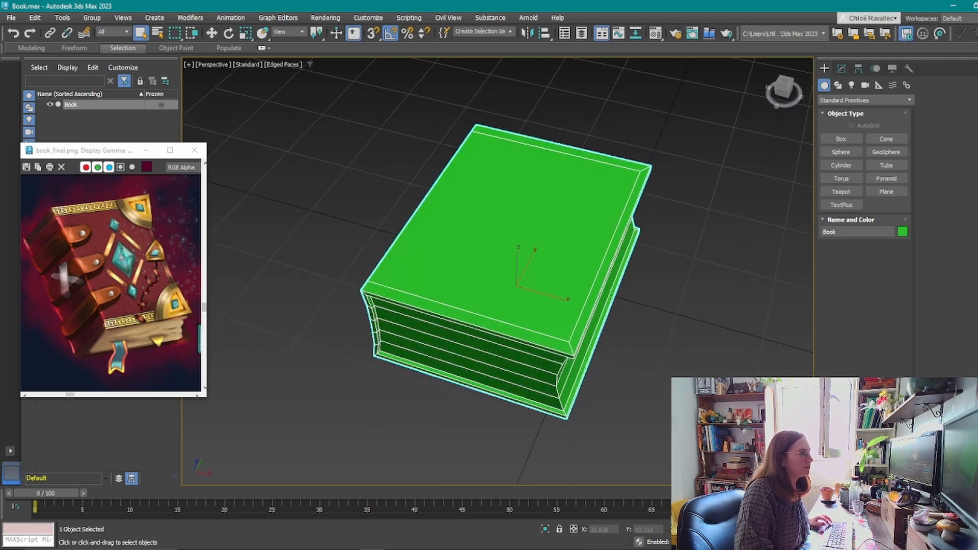
# Create a thin box about 11.7 long, 13 wide and 1.3 high beside the book.
pyautogui.click(841, 138)
pyautogui.moveTo(681, 365); pyautogui.dragTo(606, 338, button='middle')
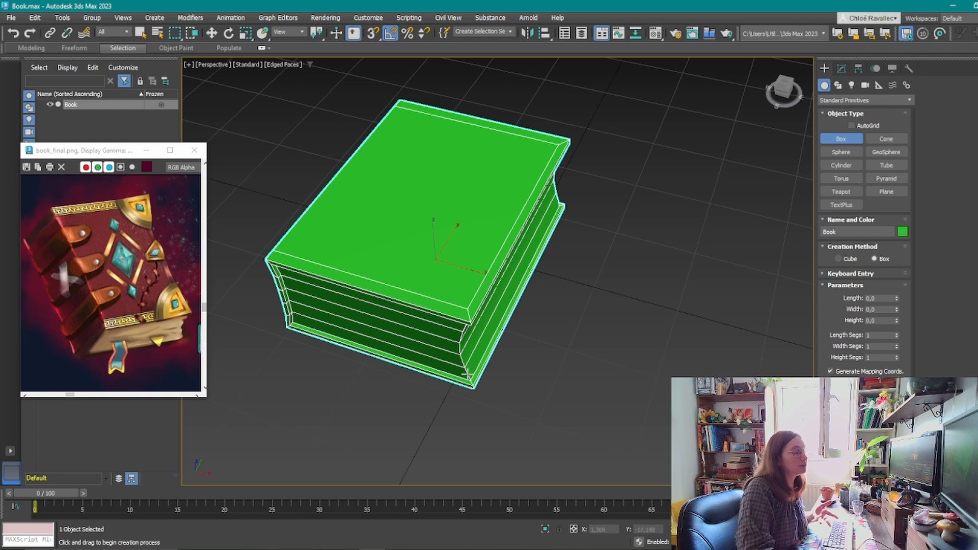
pyautogui.moveTo(550, 327); pyautogui.dragTo(636, 450)
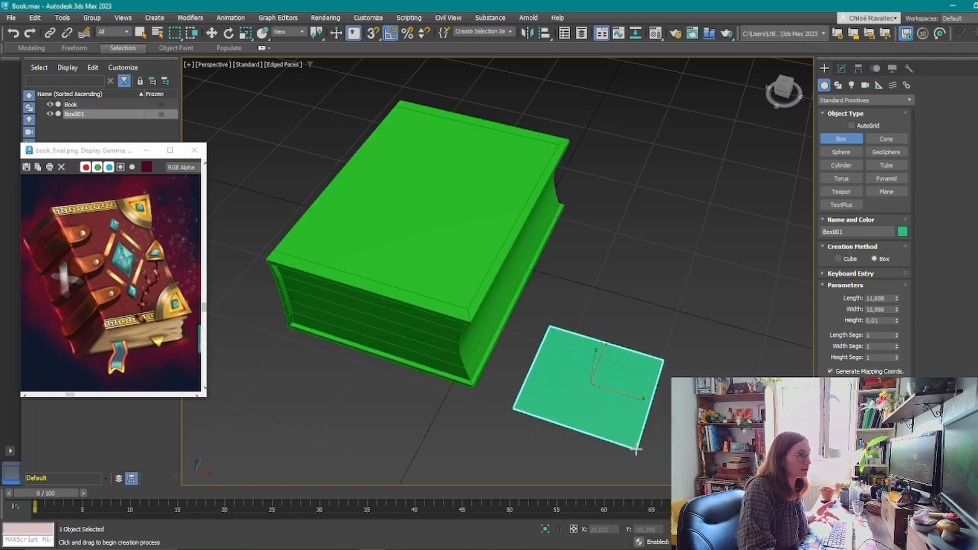
pyautogui.click(630, 436)
pyautogui.rightClick(629, 436)
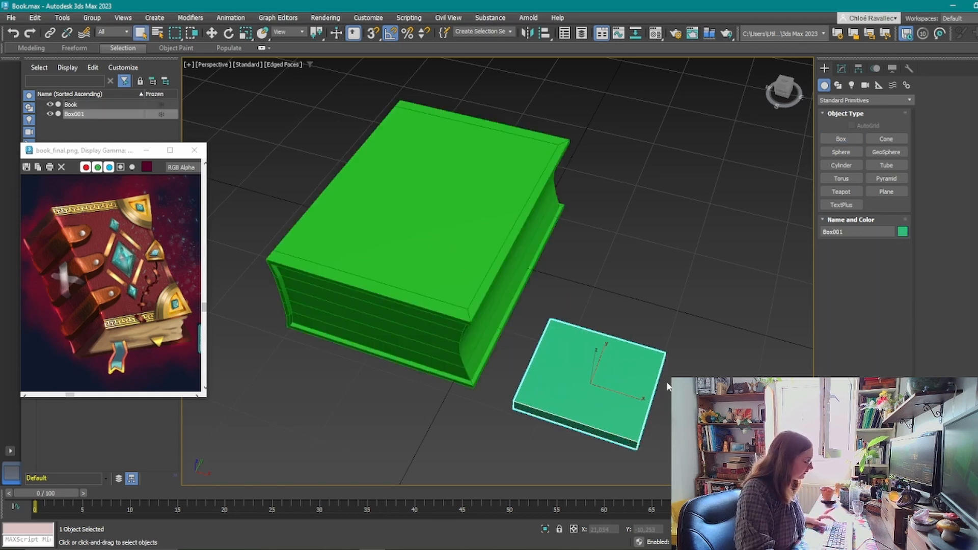
# Move the box onto the front outer corner of the book's top cover, slightly overhanging both cover edges.
pyautogui.press('w')
pyautogui.moveTo(608, 378); pyautogui.dragTo(440, 250)
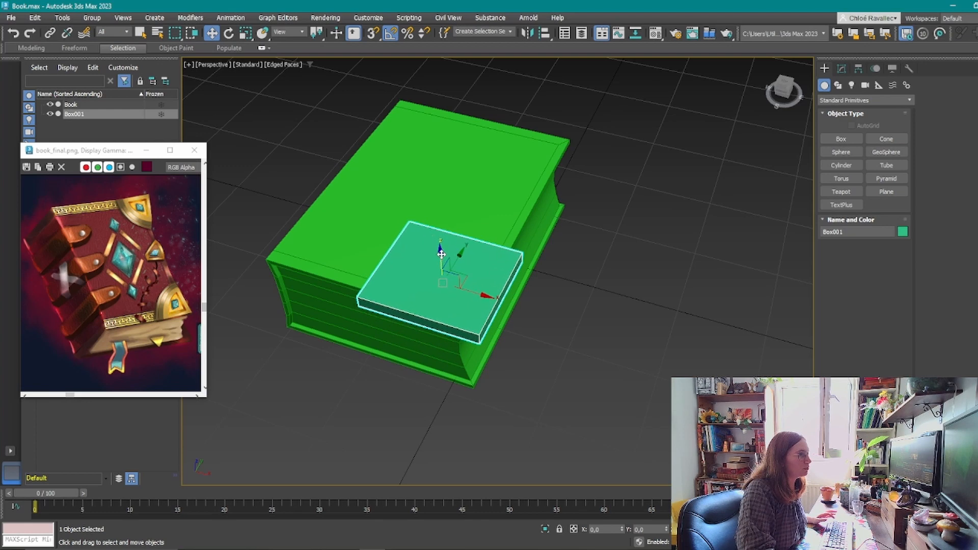
pyautogui.keyDown('alt'); pyautogui.moveTo(443, 255); pyautogui.dragTo(457, 273, button='middle'); pyautogui.keyUp('alt')
pyautogui.moveTo(458, 274); pyautogui.dragTo(457, 269)
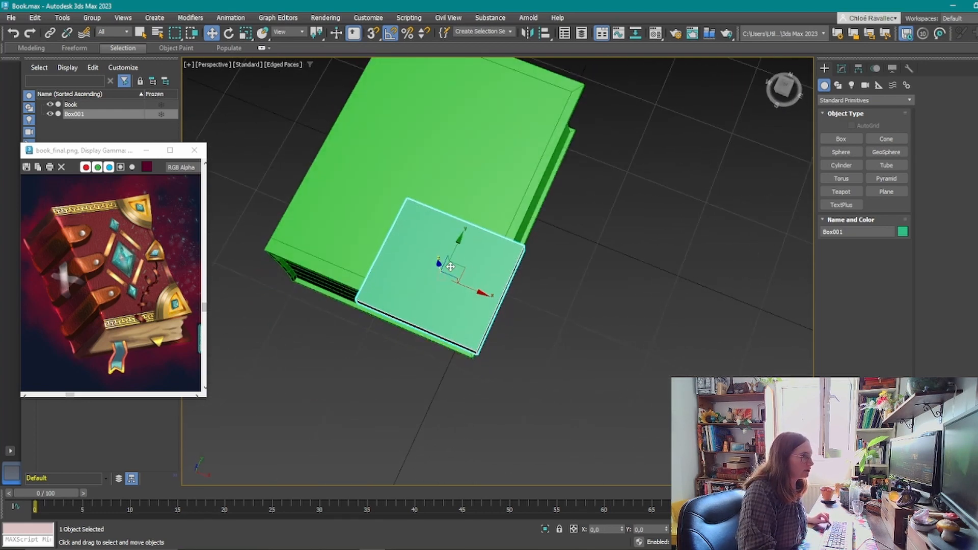
pyautogui.hotkey('ctrl', 'z')
pyautogui.keyDown('alt'); pyautogui.moveTo(462, 337); pyautogui.dragTo(470, 296, button='middle'); pyautogui.keyUp('alt')
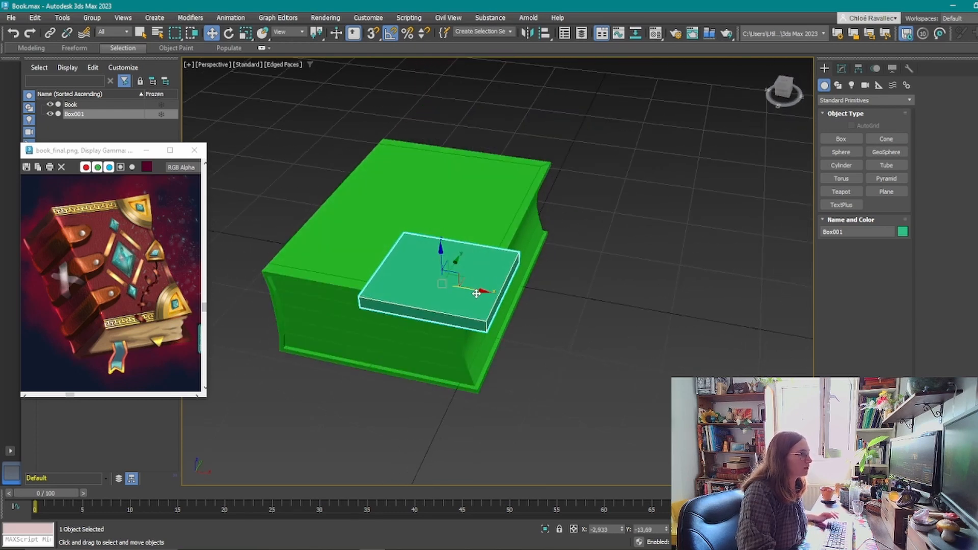
pyautogui.moveTo(472, 291); pyautogui.dragTo(460, 291)
pyautogui.keyDown('alt'); pyautogui.moveTo(461, 292); pyautogui.dragTo(476, 360, button='middle'); pyautogui.keyUp('alt')
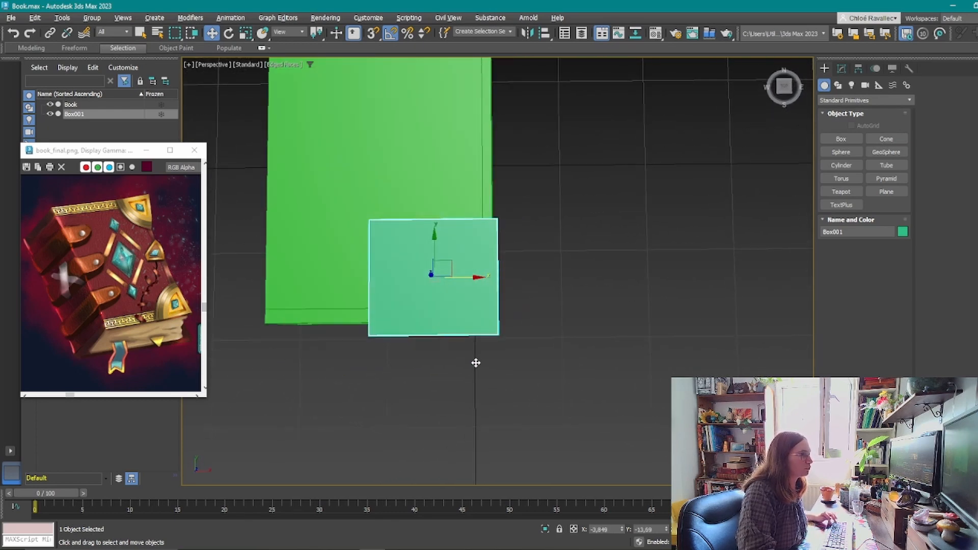
pyautogui.moveTo(432, 252); pyautogui.dragTo(434, 244)
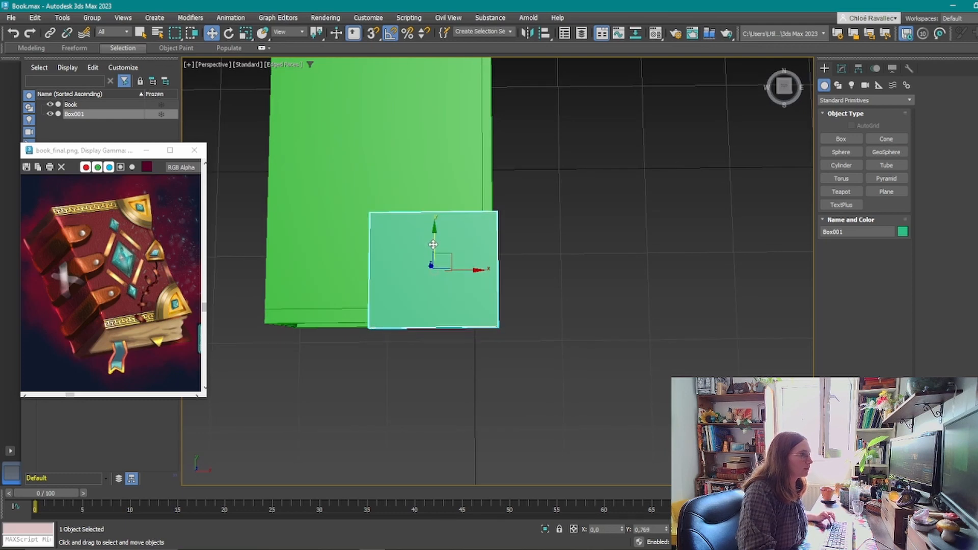
pyautogui.keyDown('alt'); pyautogui.moveTo(456, 346); pyautogui.dragTo(606, 301, button='middle'); pyautogui.keyUp('alt')
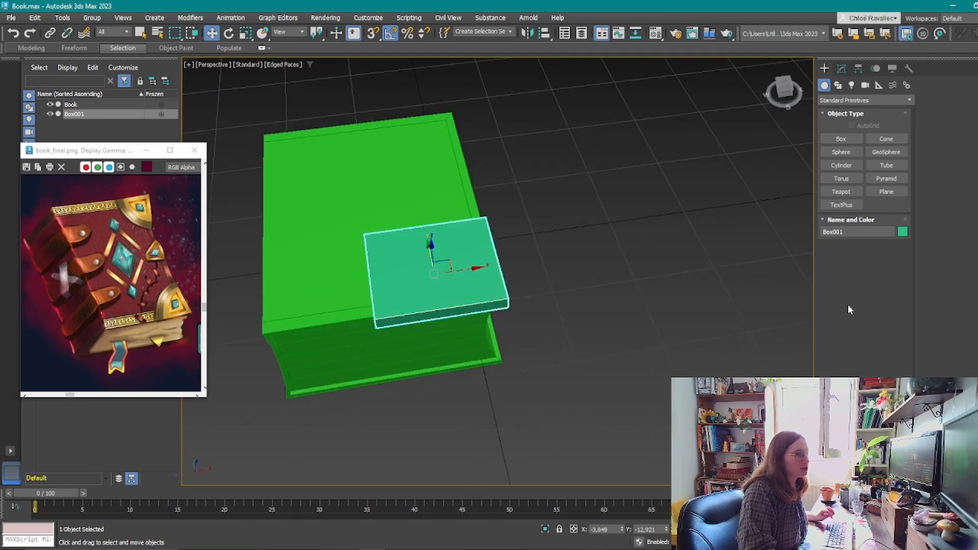
# Convert the box to an Editable Poly.
pyautogui.click(841, 69)
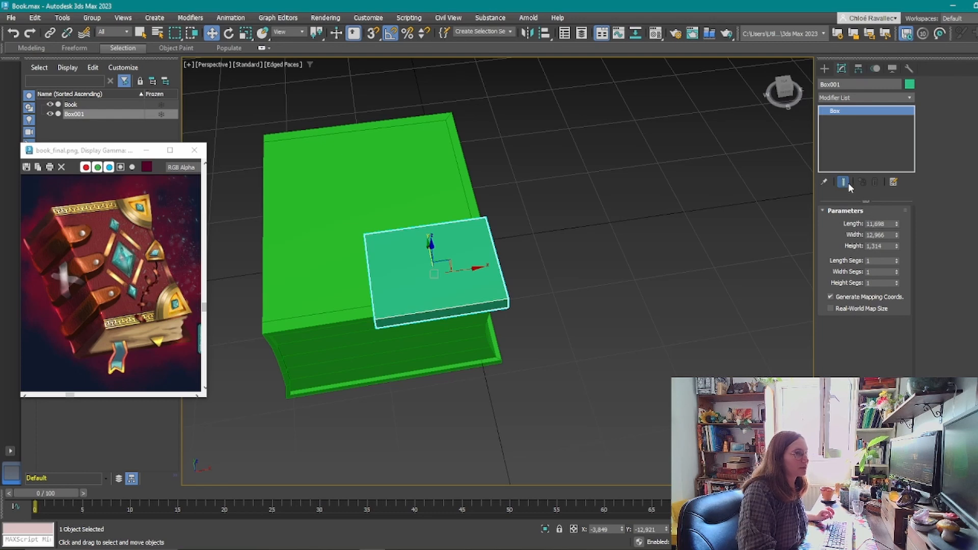
pyautogui.rightClick(849, 133)
pyautogui.click(872, 212)
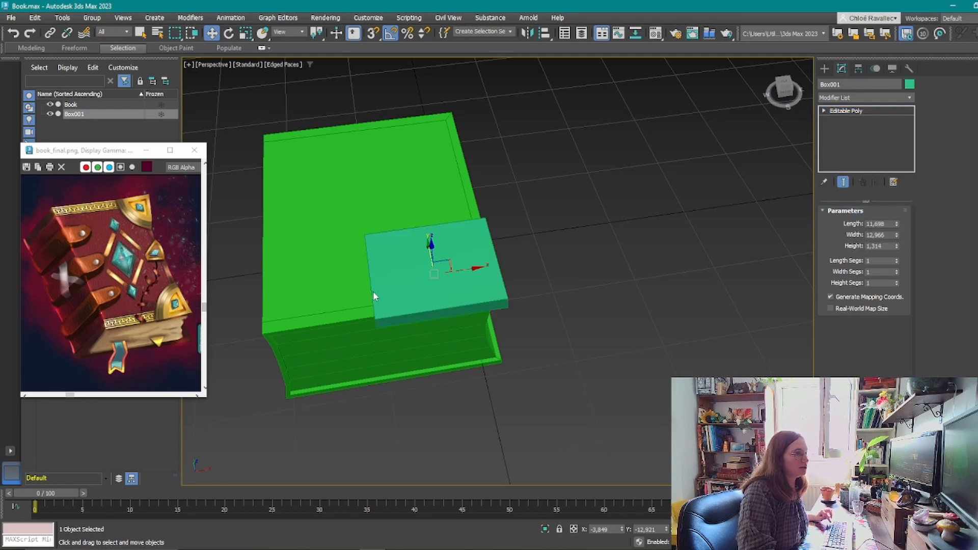
# Shrink the corner plate by moving its two inner side polygons toward the book's corner.
pyautogui.press('4')
pyautogui.keyDown('alt'); pyautogui.moveTo(392, 261); pyautogui.dragTo(429, 266, button='middle'); pyautogui.keyUp('alt')
pyautogui.click(436, 323)
pyautogui.moveTo(425, 293); pyautogui.dragTo(439, 272)
pyautogui.keyDown('alt'); pyautogui.moveTo(622, 316); pyautogui.dragTo(390, 308, button='middle'); pyautogui.keyUp('alt')
pyautogui.click(417, 332)
pyautogui.moveTo(426, 359); pyautogui.dragTo(418, 348)
pyautogui.keyDown('alt'); pyautogui.moveTo(418, 348); pyautogui.dragTo(270, 303, button='middle'); pyautogui.keyUp('alt')
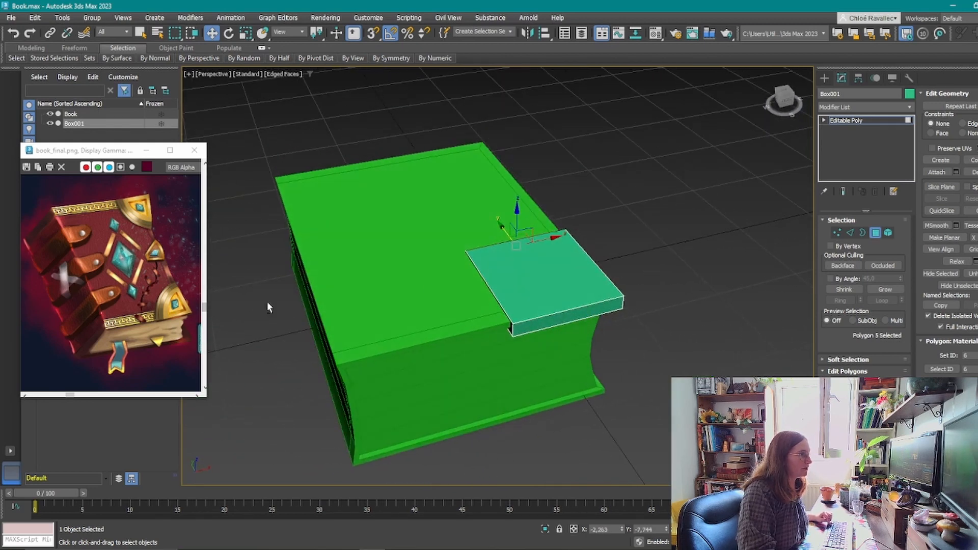
# Move the plate's front and outer side polygons slightly inward to reduce the overhang past the cover edges.
pyautogui.click(535, 326)
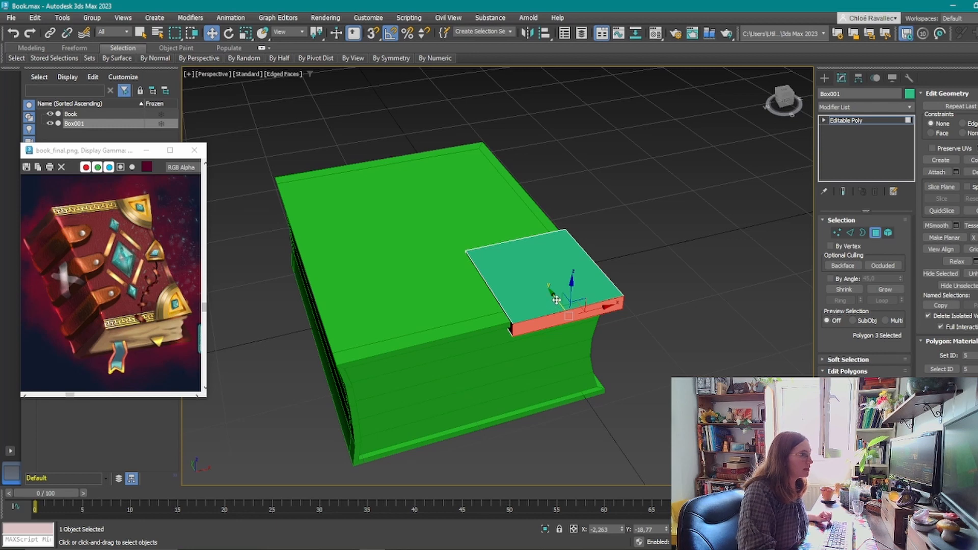
pyautogui.moveTo(557, 300); pyautogui.dragTo(553, 295)
pyautogui.scroll(5, 504, 337)
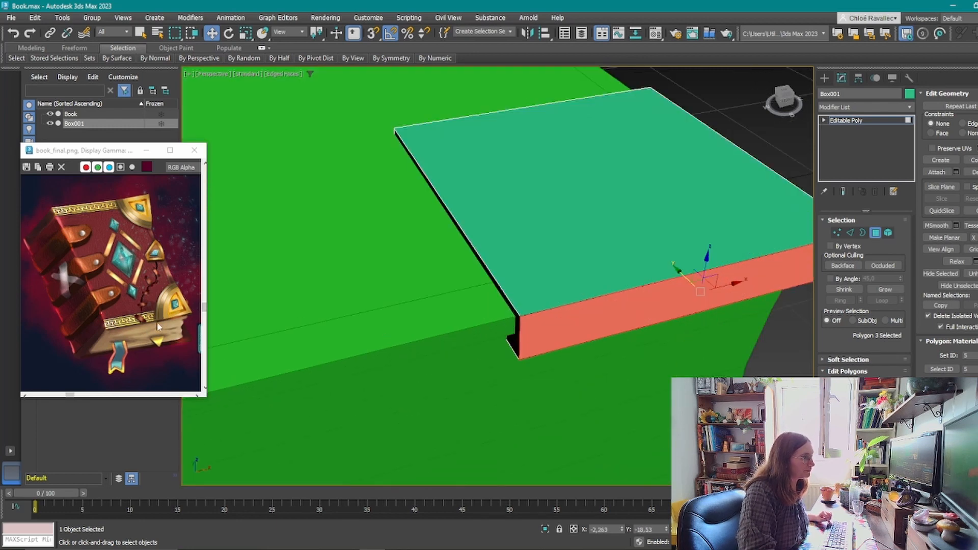
pyautogui.scroll(-5, 570, 284)
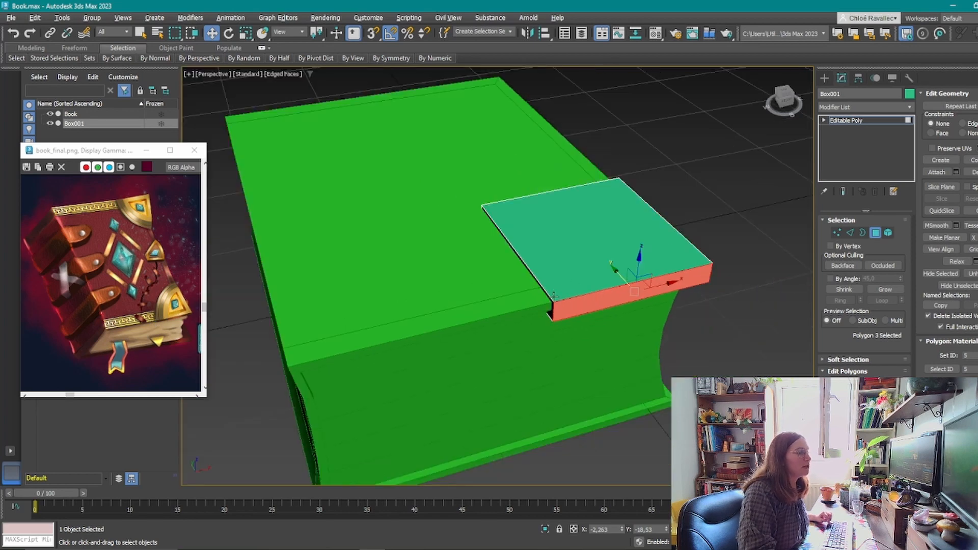
pyautogui.keyDown('alt'); pyautogui.moveTo(552, 295); pyautogui.dragTo(428, 291, button='middle'); pyautogui.keyUp('alt')
pyautogui.moveTo(720, 293); pyautogui.dragTo(471, 256, button='middle')
pyautogui.click(553, 317)
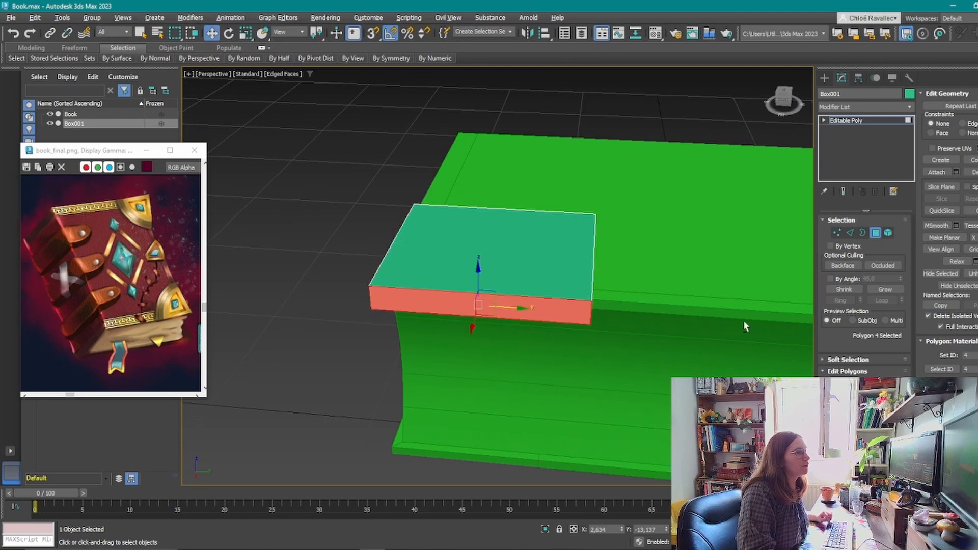
pyautogui.keyDown('alt'); pyautogui.moveTo(744, 327); pyautogui.dragTo(655, 315, button='middle'); pyautogui.keyUp('alt')
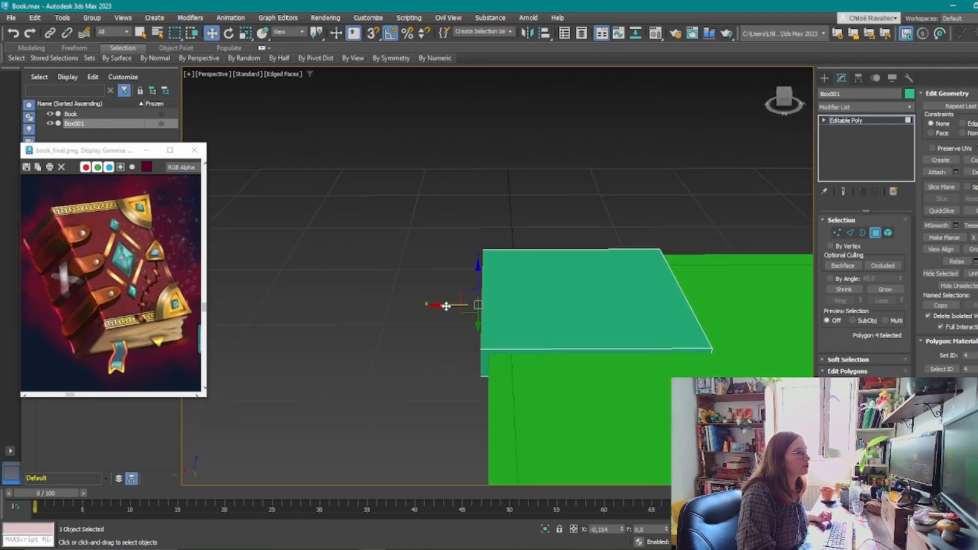
pyautogui.keyDown('alt'); pyautogui.moveTo(447, 304); pyautogui.dragTo(652, 343, button='middle'); pyautogui.keyUp('alt')
pyautogui.scroll(-5, 595, 354)
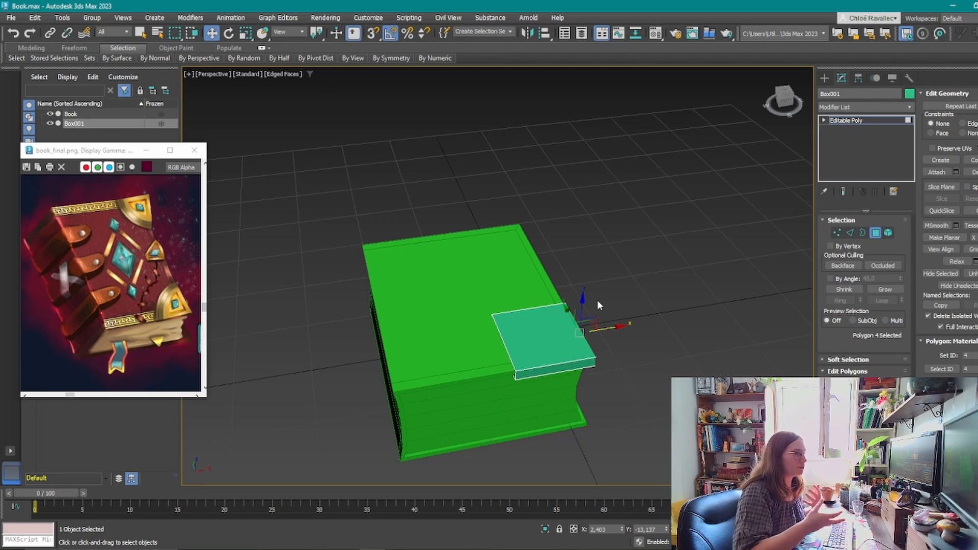
# Raise the plate's top polygon slightly and its bottom polygon closer to the underside of the cover.
pyautogui.scroll(4, 519, 355)
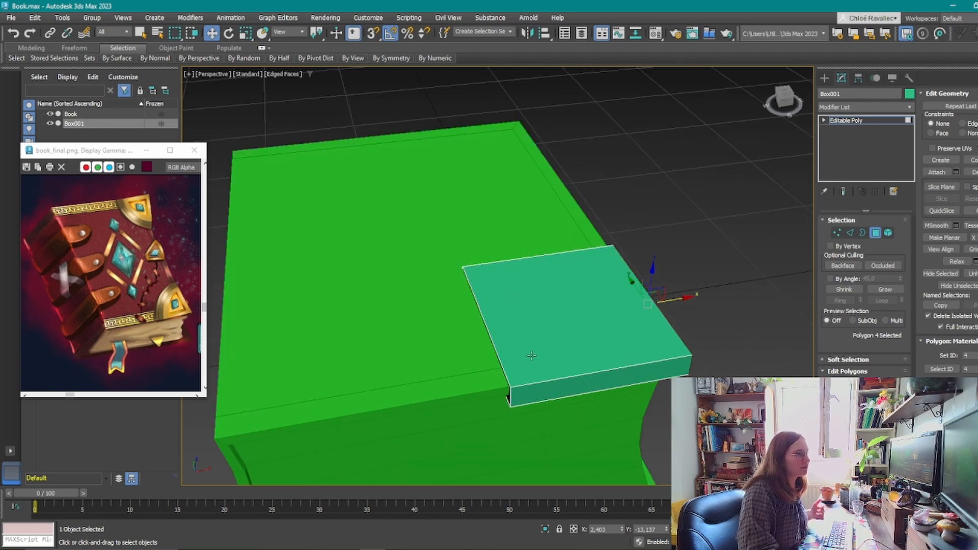
pyautogui.click(534, 350)
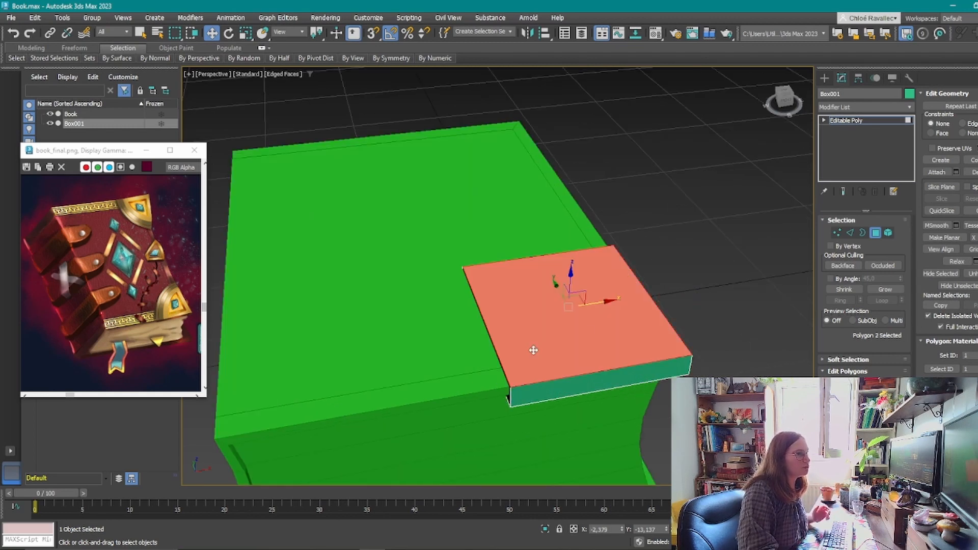
pyautogui.moveTo(571, 275); pyautogui.dragTo(570, 272)
pyautogui.keyDown('alt'); pyautogui.moveTo(537, 406); pyautogui.dragTo(565, 310, button='middle'); pyautogui.keyUp('alt')
pyautogui.click(572, 276)
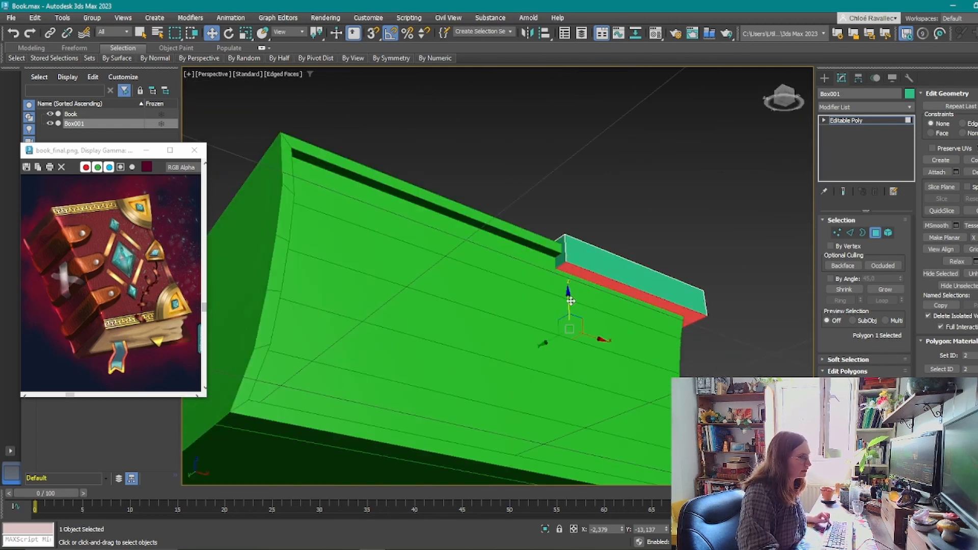
pyautogui.moveTo(565, 306); pyautogui.dragTo(566, 296)
pyautogui.keyDown('alt'); pyautogui.moveTo(571, 230); pyautogui.dragTo(536, 350, button='middle'); pyautogui.keyUp('alt')
pyautogui.scroll(-4, 565, 321)
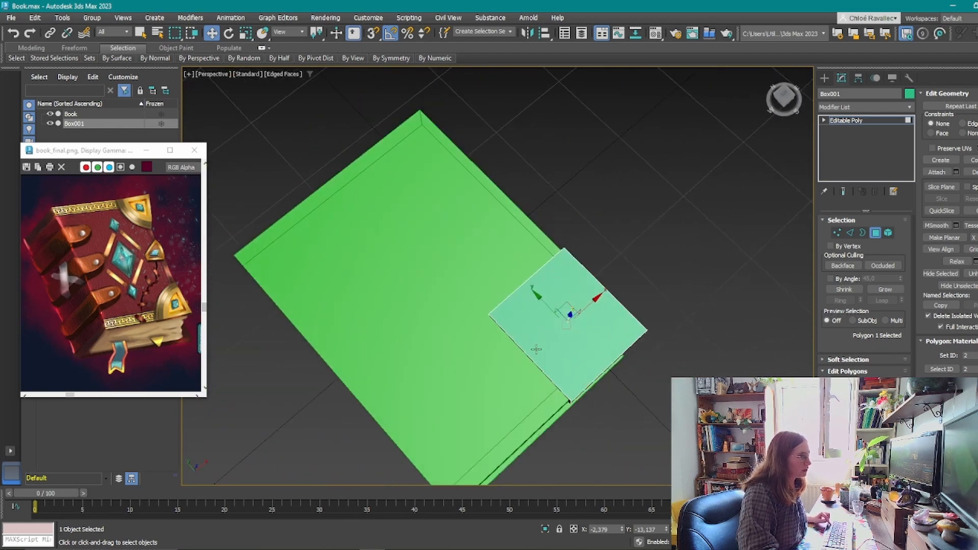
# Move the plate's inner side polygon toward the book's outer edge so the plate looks roughly square from above.
pyautogui.click(533, 370)
pyautogui.click(532, 361)
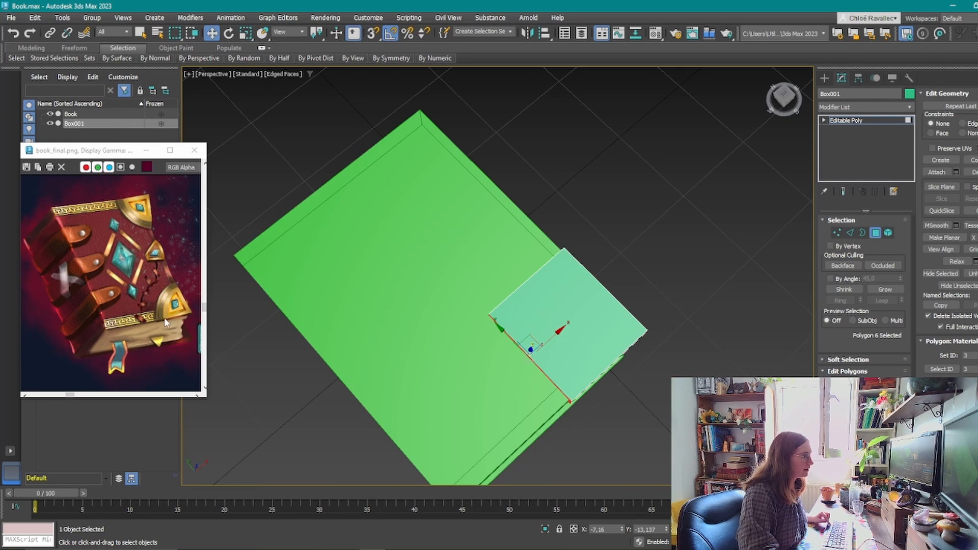
pyautogui.keyDown('alt'); pyautogui.moveTo(469, 364); pyautogui.dragTo(532, 356, button='middle'); pyautogui.keyUp('alt')
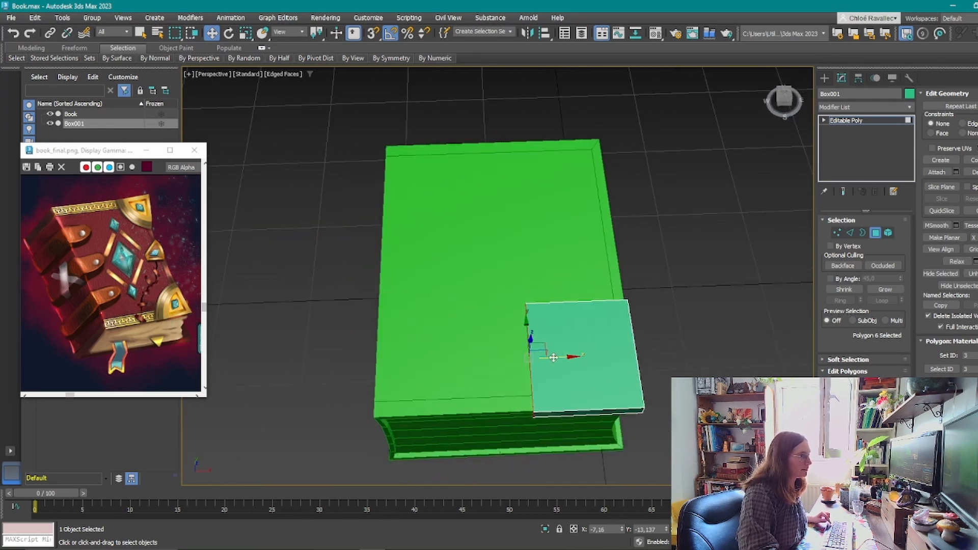
pyautogui.moveTo(537, 361); pyautogui.dragTo(541, 360)
pyautogui.keyDown('alt'); pyautogui.moveTo(608, 306); pyautogui.dragTo(606, 336, button='middle'); pyautogui.keyUp('alt')
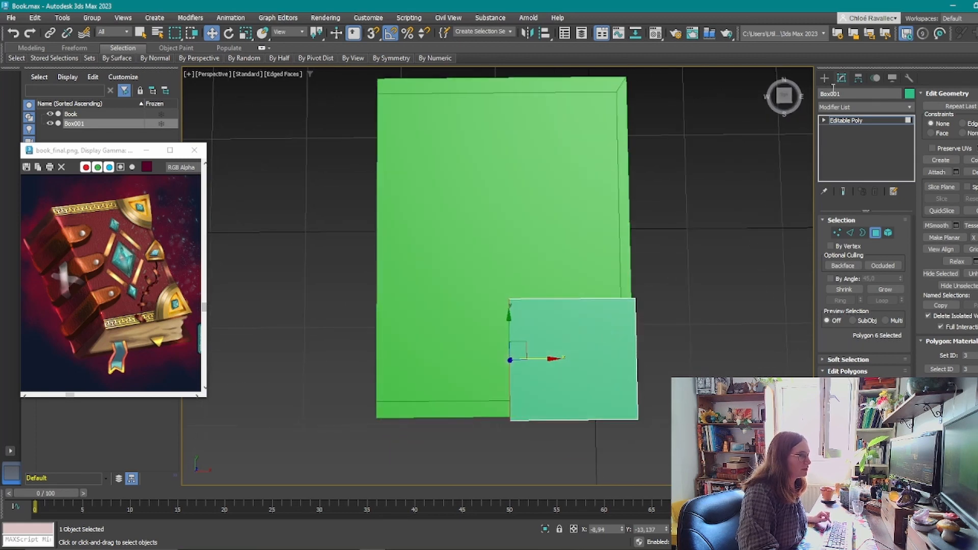
pyautogui.click(785, 98)
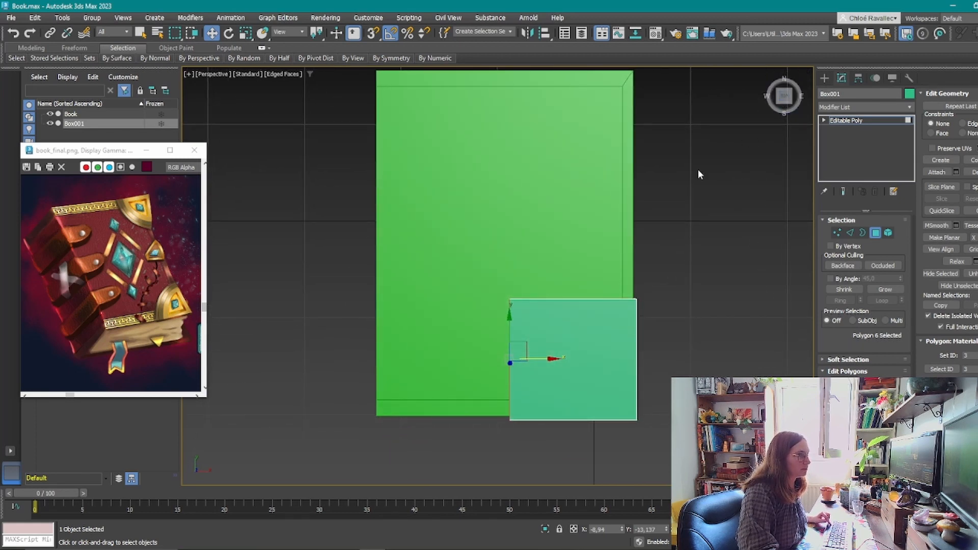
pyautogui.moveTo(698, 172); pyautogui.dragTo(651, 173, button='middle')
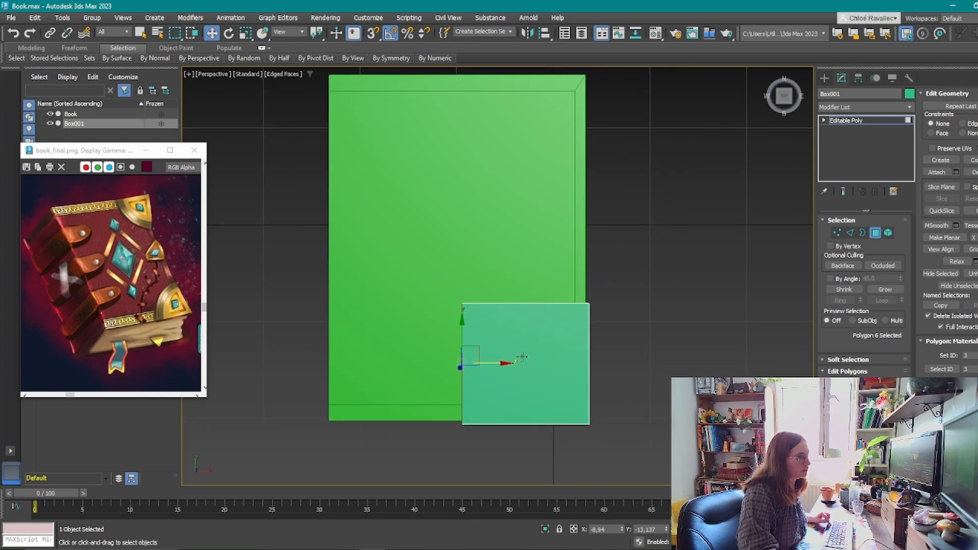
pyautogui.moveTo(498, 362); pyautogui.dragTo(506, 360)
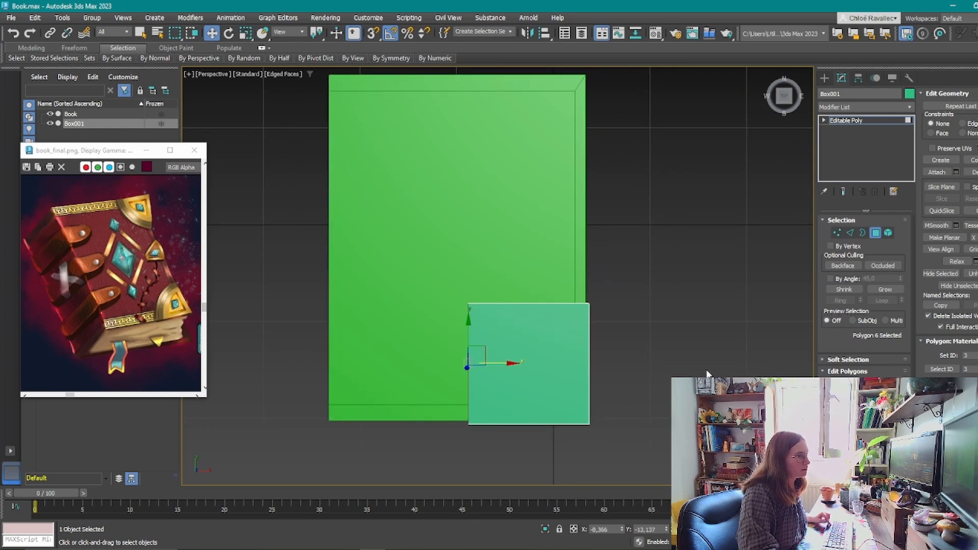
pyautogui.click(635, 369)
pyautogui.keyDown('alt'); pyautogui.moveTo(635, 368); pyautogui.dragTo(692, 267, button='middle'); pyautogui.keyUp('alt')
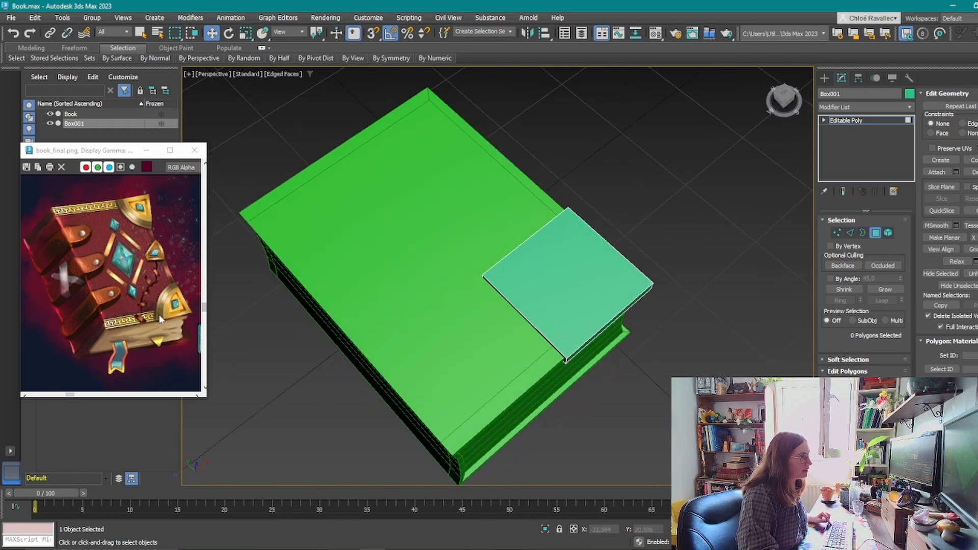
# Select the vertical edge at the plate's inner corner, the one pointing toward the middle of the cover.
pyautogui.click(850, 233)
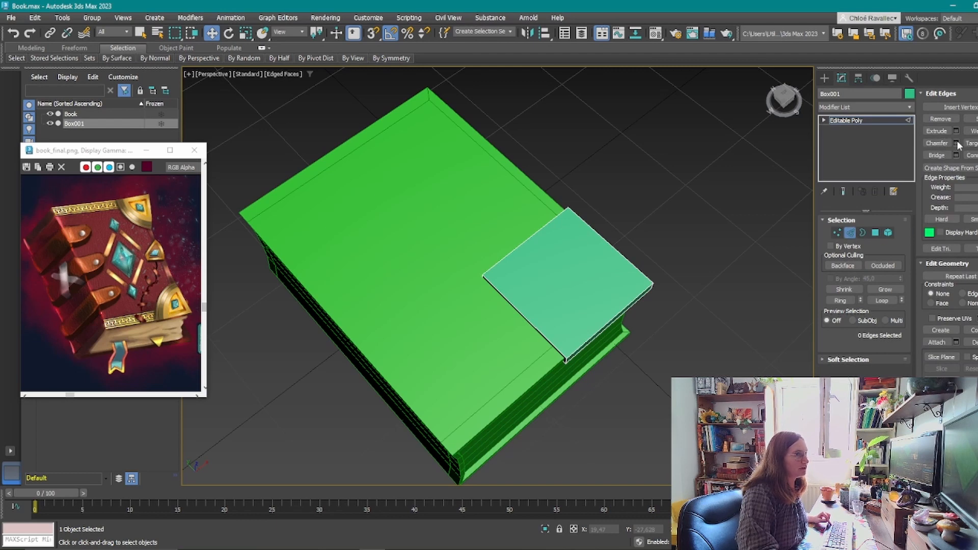
pyautogui.keyDown('alt'); pyautogui.moveTo(681, 274); pyautogui.dragTo(539, 291, button='middle'); pyautogui.keyUp('alt')
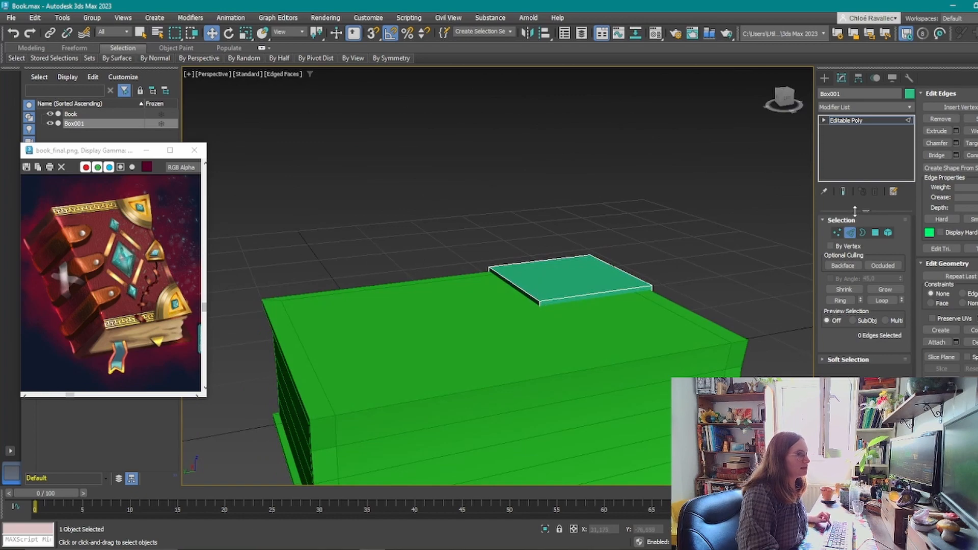
pyautogui.click(540, 305)
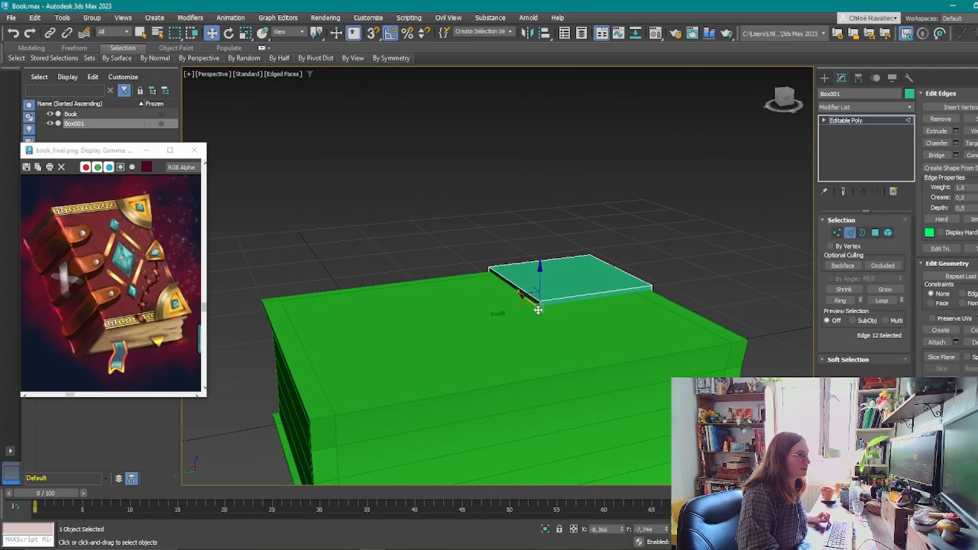
pyautogui.keyDown('alt'); pyautogui.moveTo(538, 306); pyautogui.dragTo(570, 323, button='middle'); pyautogui.keyUp('alt')
pyautogui.scroll(3, 536, 306)
pyautogui.scroll(1, 536, 306)
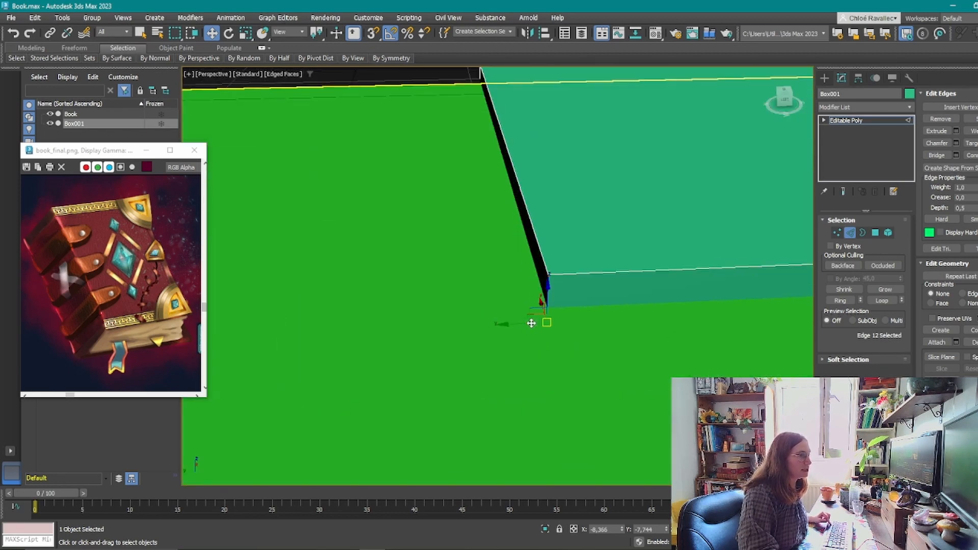
pyautogui.scroll(-6, 536, 305)
pyautogui.keyDown('alt'); pyautogui.moveTo(607, 355); pyautogui.dragTo(597, 356, button='middle'); pyautogui.keyUp('alt')
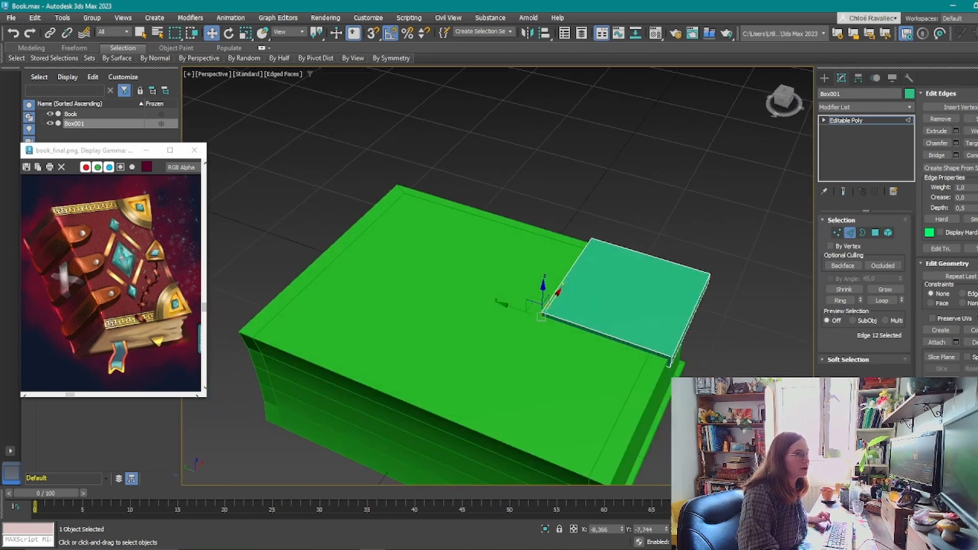
# Start a Chamfer with settings on the selected edge and set the chamfer type to Tri.
pyautogui.click(956, 143)
pyautogui.keyDown('alt'); pyautogui.moveTo(576, 255); pyautogui.dragTo(537, 293, button='middle'); pyautogui.keyUp('alt')
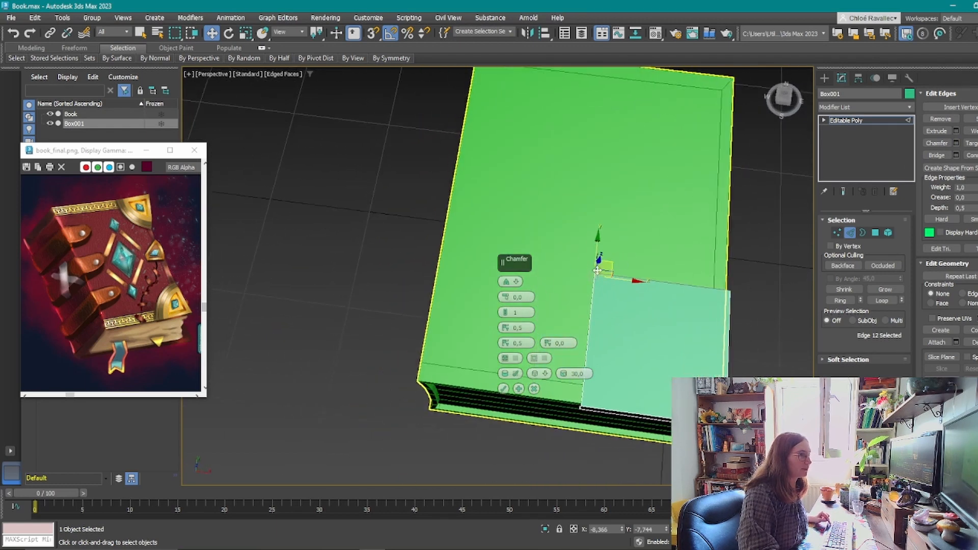
pyautogui.click(514, 281)
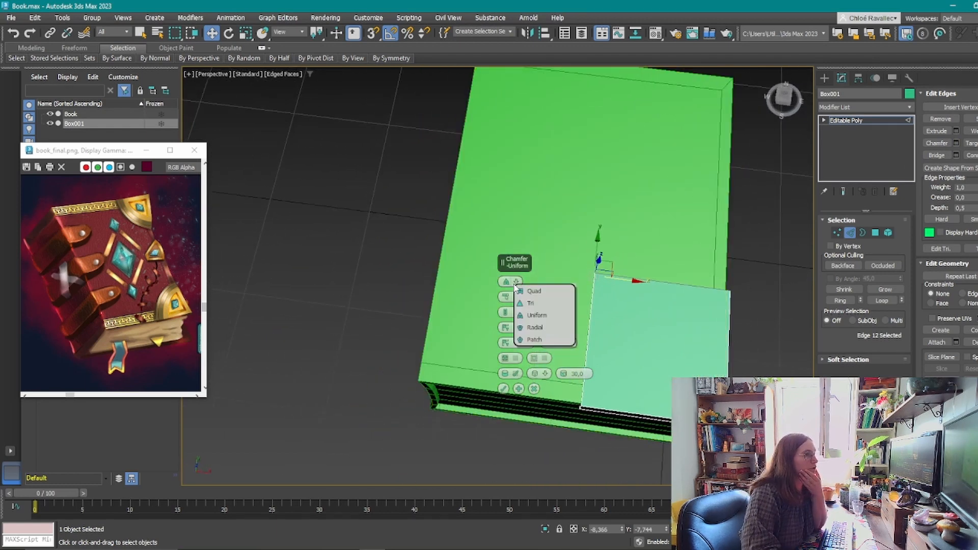
pyautogui.click(533, 308)
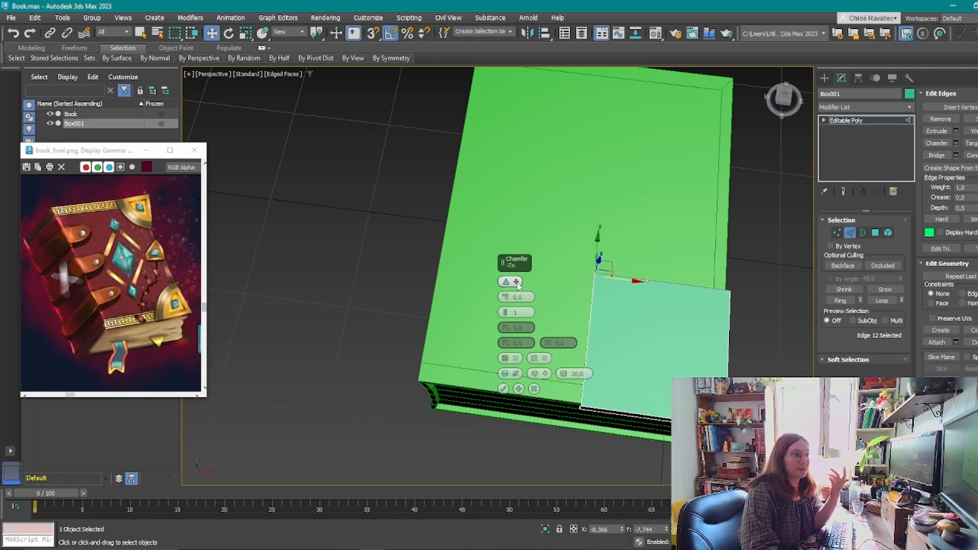
pyautogui.click(516, 282)
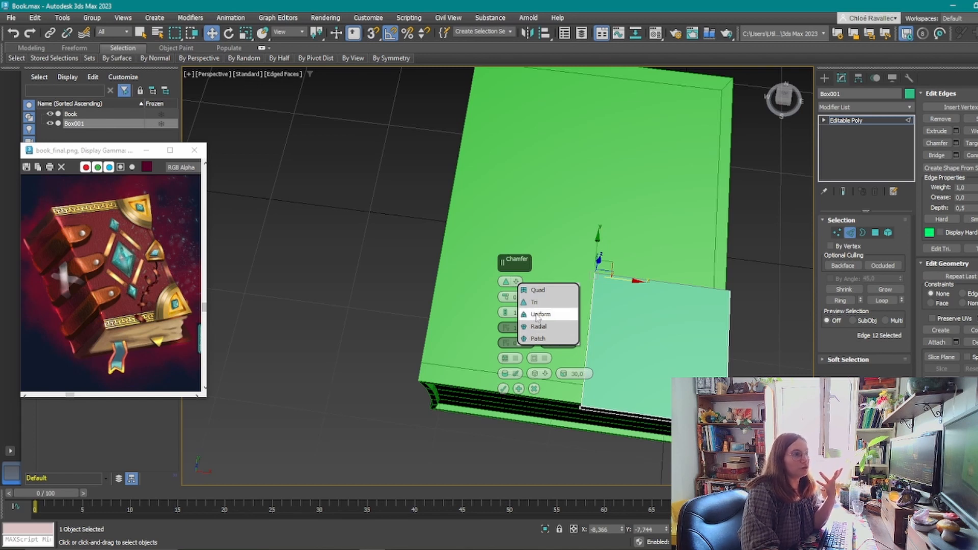
pyautogui.click(515, 281)
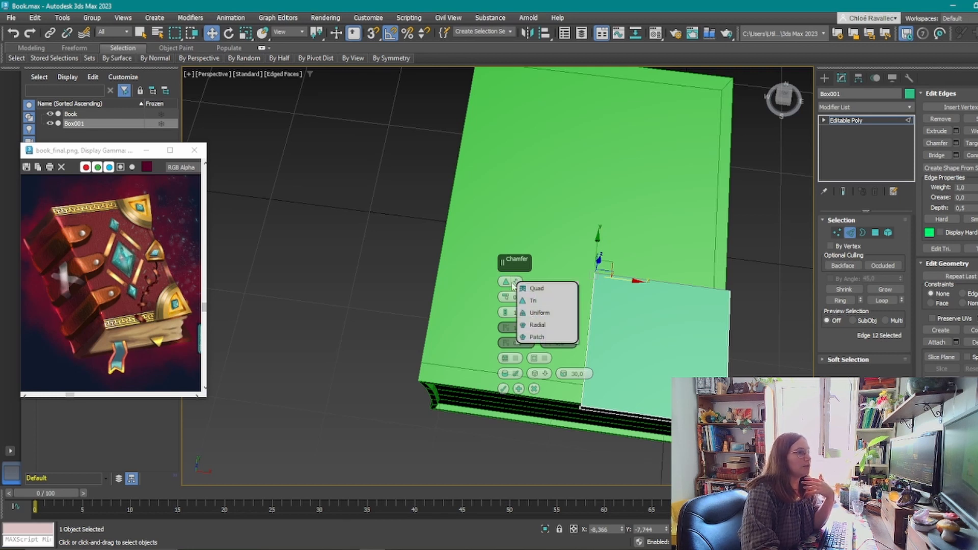
pyautogui.click(507, 303)
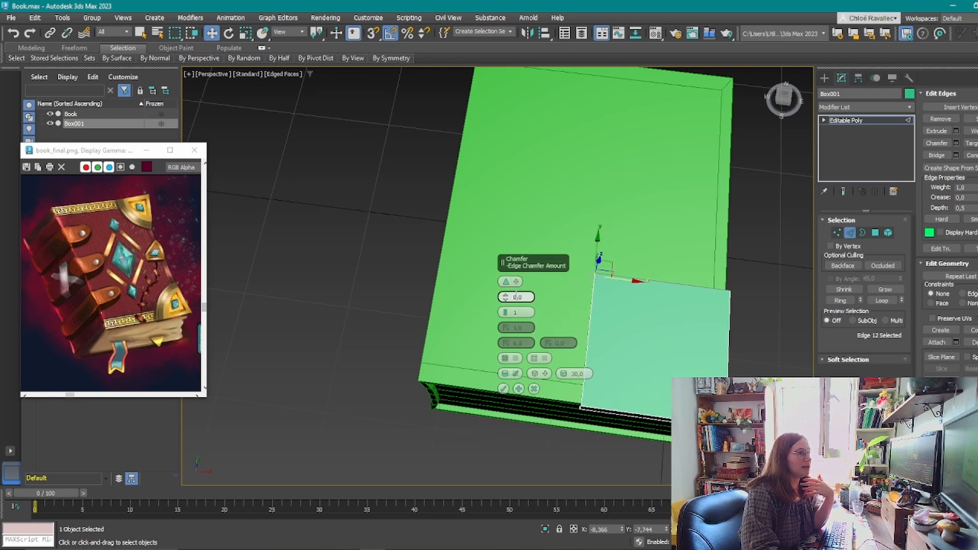
# Raise the edge chamfer amount to cut off the plate's inner corner and set the connect edge segments to 5.
pyautogui.keyDown('alt'); pyautogui.moveTo(610, 300); pyautogui.dragTo(664, 310, button='middle'); pyautogui.keyUp('alt')
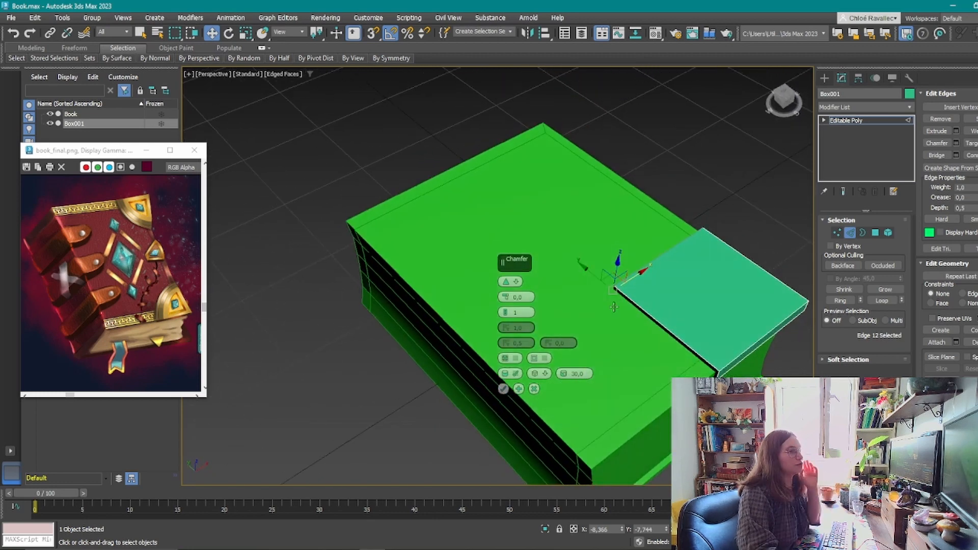
pyautogui.moveTo(505, 297); pyautogui.dragTo(505, 279)
pyautogui.rightClick(504, 298)
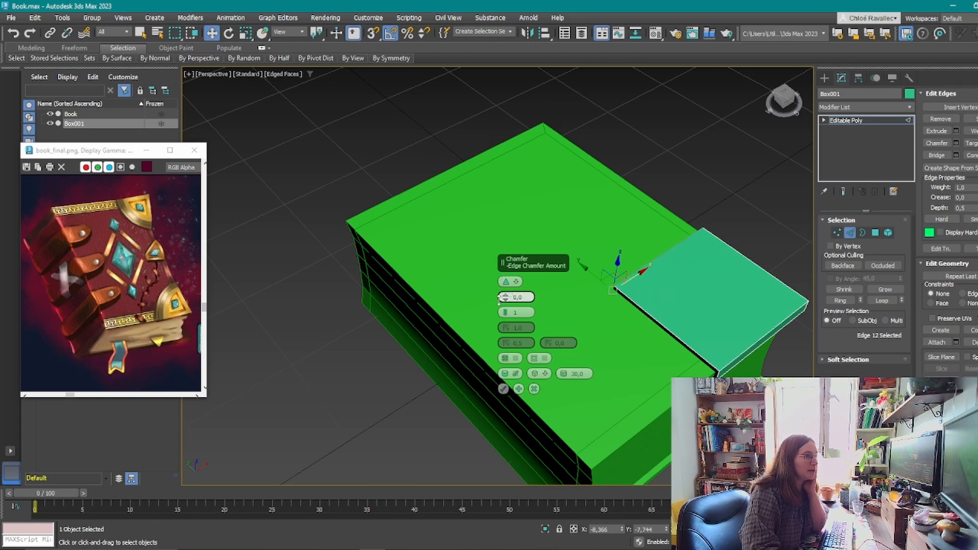
pyautogui.moveTo(504, 297); pyautogui.dragTo(509, 274)
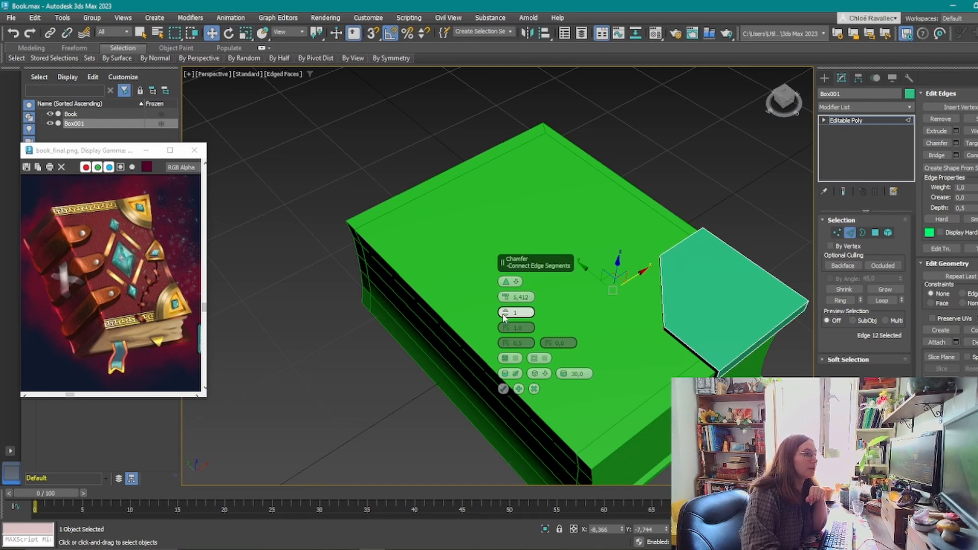
pyautogui.moveTo(505, 312); pyautogui.dragTo(505, 296)
pyautogui.moveTo(667, 316); pyautogui.dragTo(601, 364, button='middle')
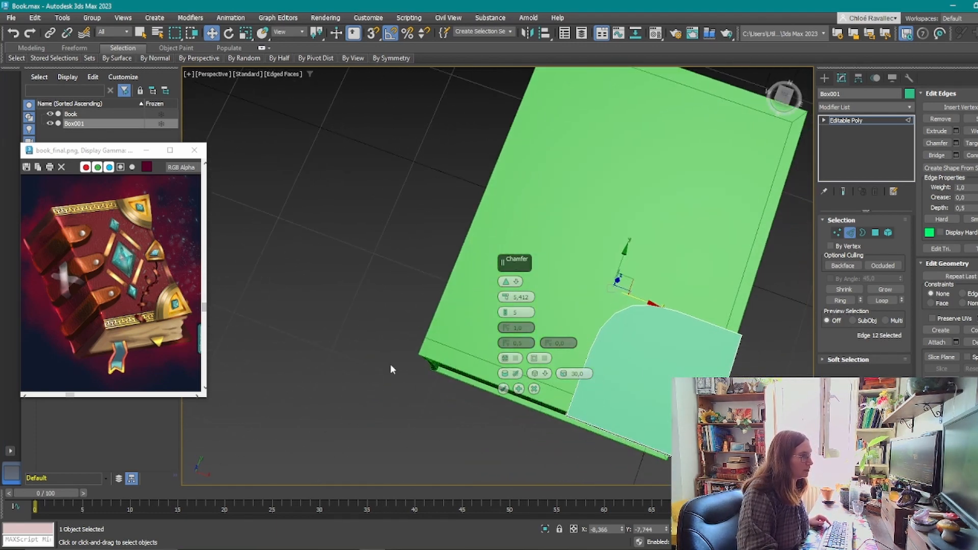
# Increase the edge chamfer amount to 13.183 so the curve spans the plate's full inner sides.
pyautogui.moveTo(506, 298); pyautogui.dragTo(507, 283)
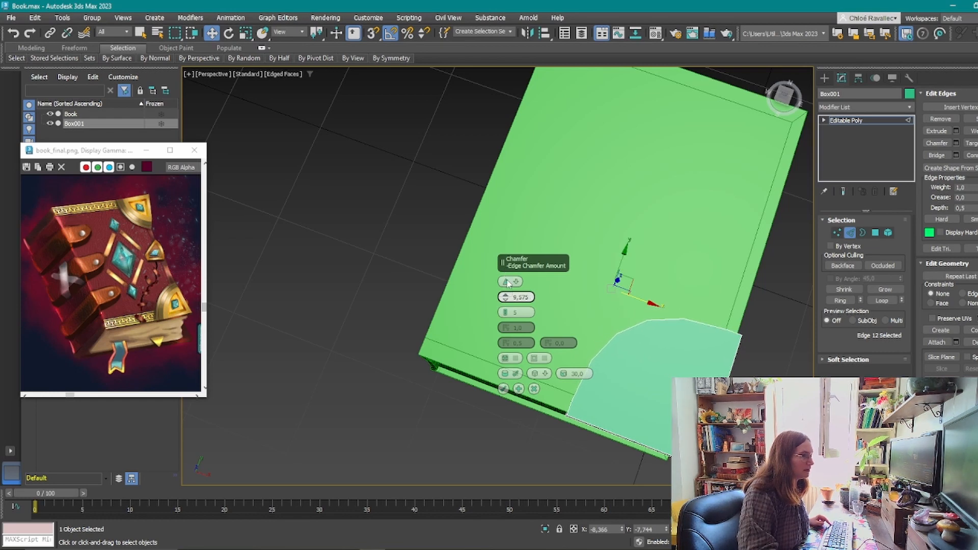
pyautogui.keyDown('alt'); pyautogui.moveTo(636, 366); pyautogui.dragTo(708, 338, button='middle'); pyautogui.keyUp('alt')
pyautogui.scroll(5, 742, 308)
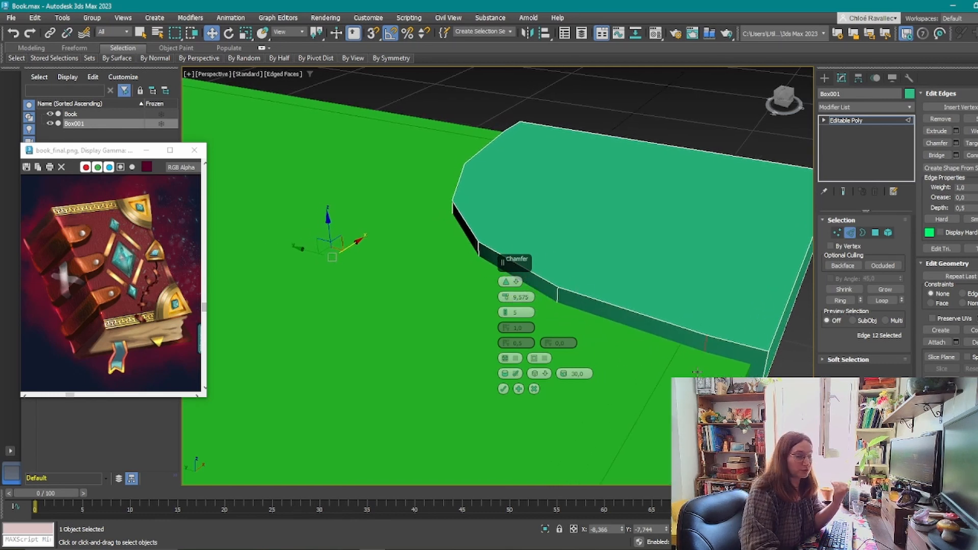
pyautogui.moveTo(506, 301); pyautogui.dragTo(515, 291)
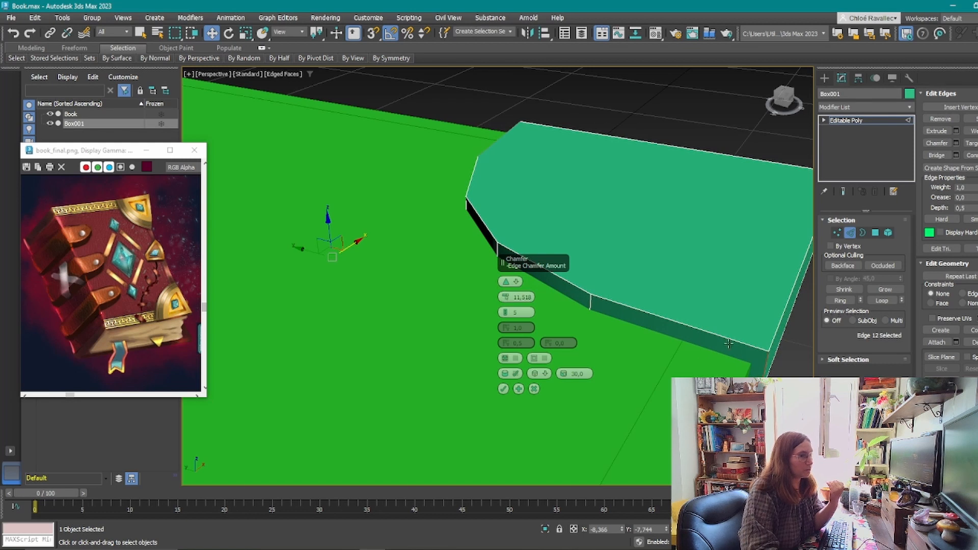
pyautogui.moveTo(781, 362); pyautogui.dragTo(635, 310, button='middle')
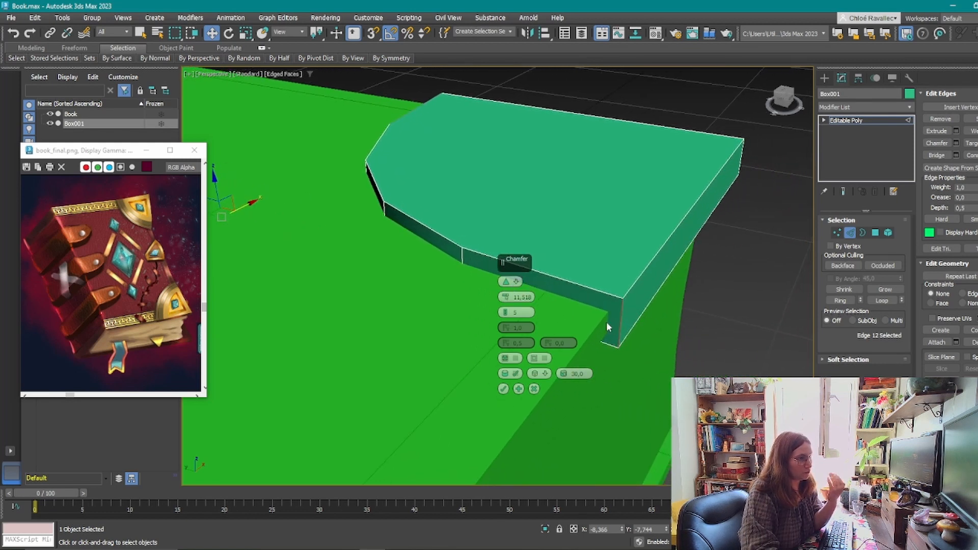
pyautogui.moveTo(514, 297); pyautogui.dragTo(541, 290)
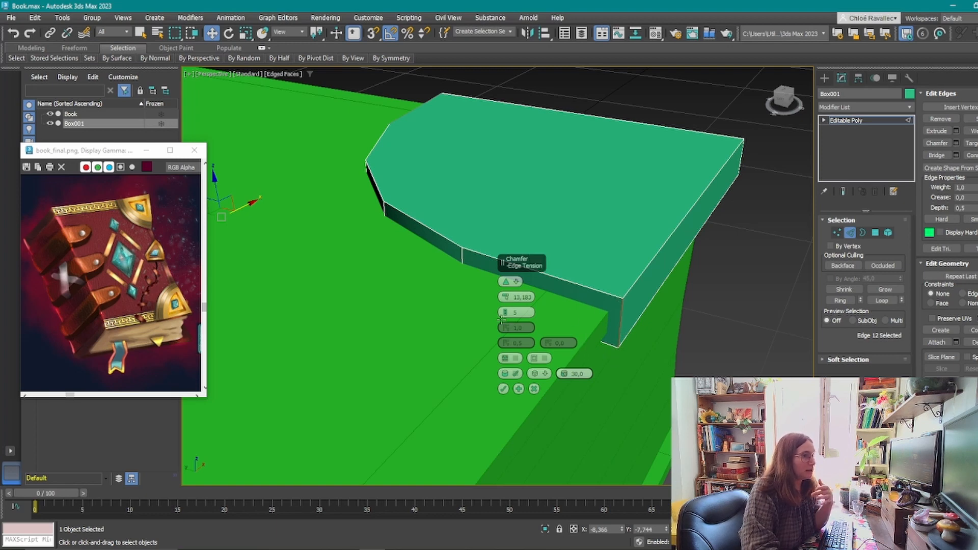
# Set the chamfer's connect edge segments to 8 for a smoother curve and apply the chamfer.
pyautogui.moveTo(666, 229); pyautogui.dragTo(358, 335, button='middle')
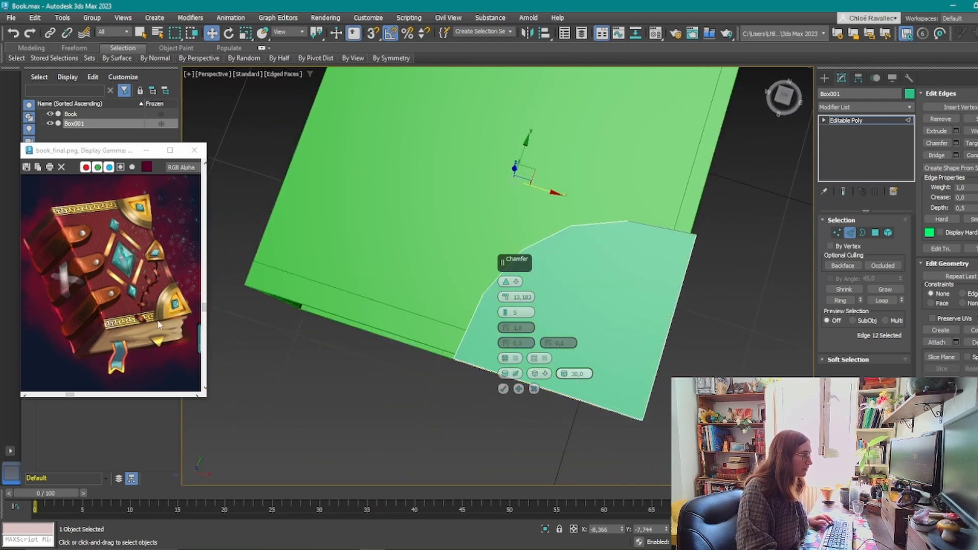
pyautogui.keyDown('alt'); pyautogui.moveTo(452, 351); pyautogui.dragTo(477, 334, button='middle'); pyautogui.keyUp('alt')
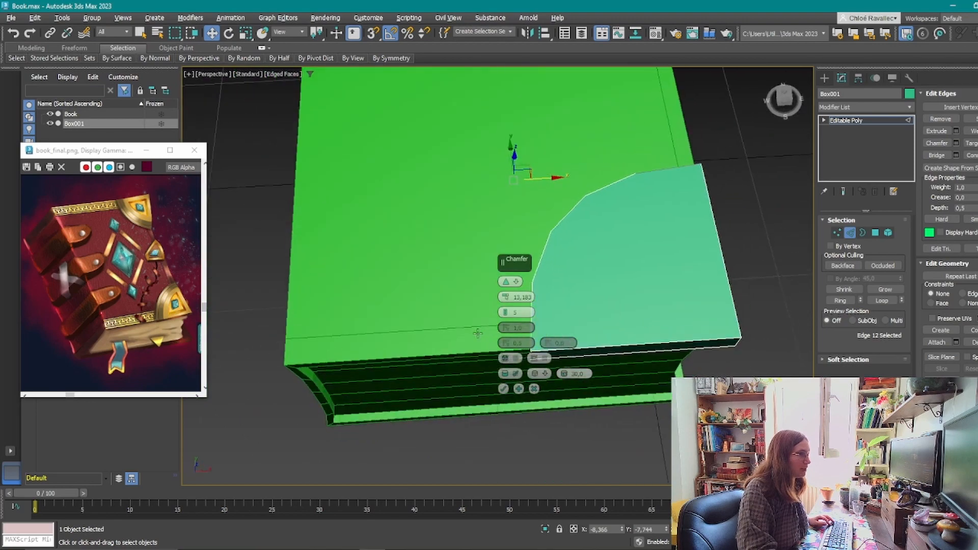
pyautogui.click(505, 309)
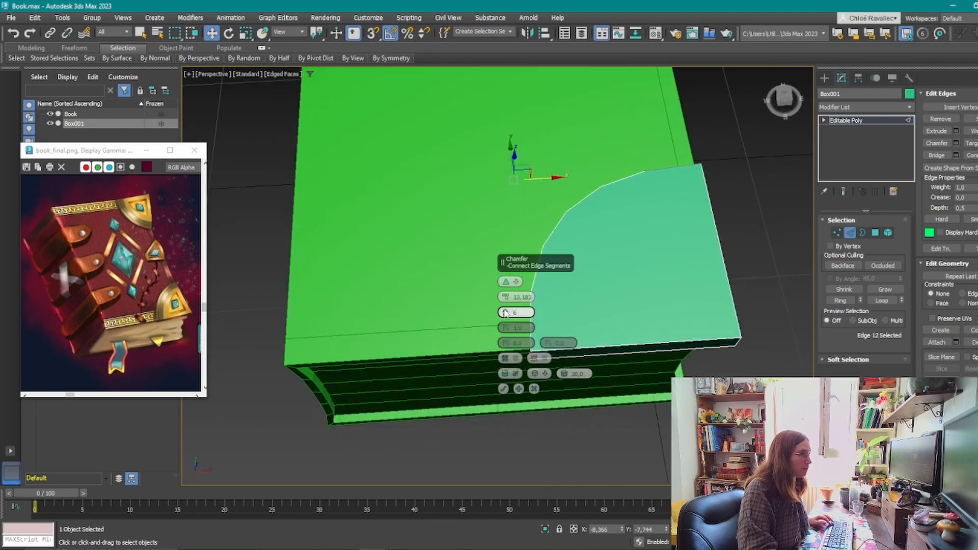
pyautogui.click(503, 310)
pyautogui.click(504, 309)
pyautogui.moveTo(612, 301); pyautogui.dragTo(689, 305, button='middle')
pyautogui.scroll(-2, 724, 304)
pyautogui.moveTo(690, 305); pyautogui.dragTo(578, 309, button='middle')
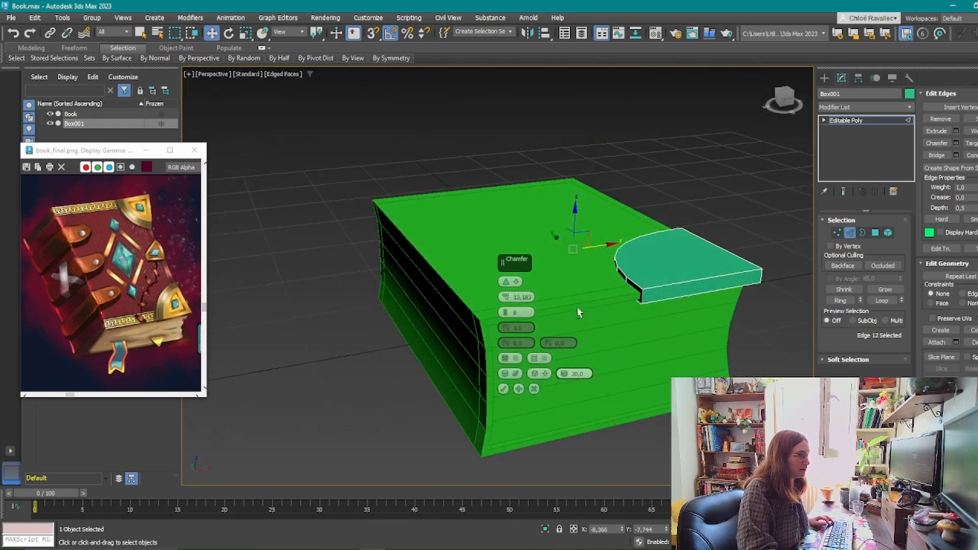
pyautogui.click(503, 388)
# Try to slide the vertical edge at the front end of the plate's curve along X, and clear the edge selection.
pyautogui.scroll(5, 575, 347)
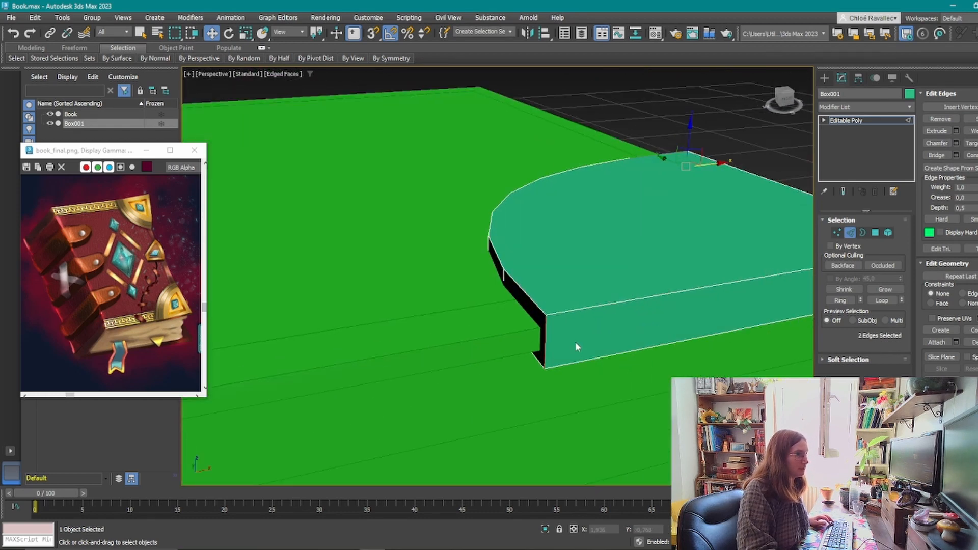
pyautogui.click(575, 342)
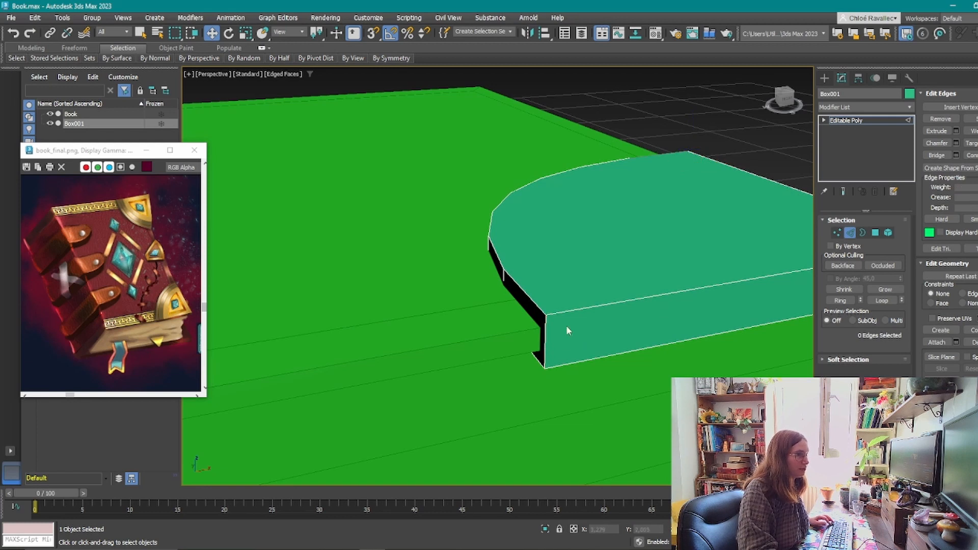
pyautogui.click(544, 342)
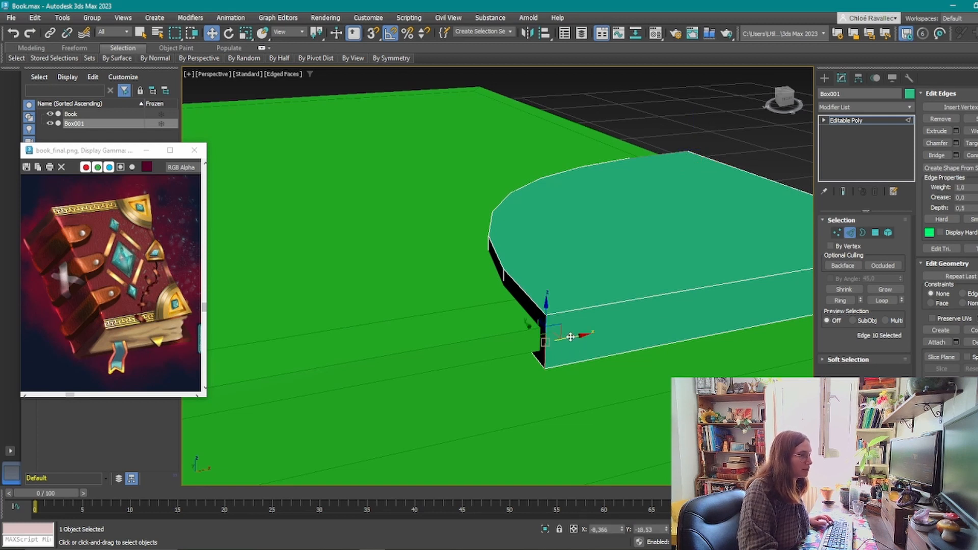
pyautogui.keyDown('shift'); pyautogui.moveTo(570, 337); pyautogui.dragTo(602, 331); pyautogui.keyUp('shift')
pyautogui.scroll(3, 560, 369)
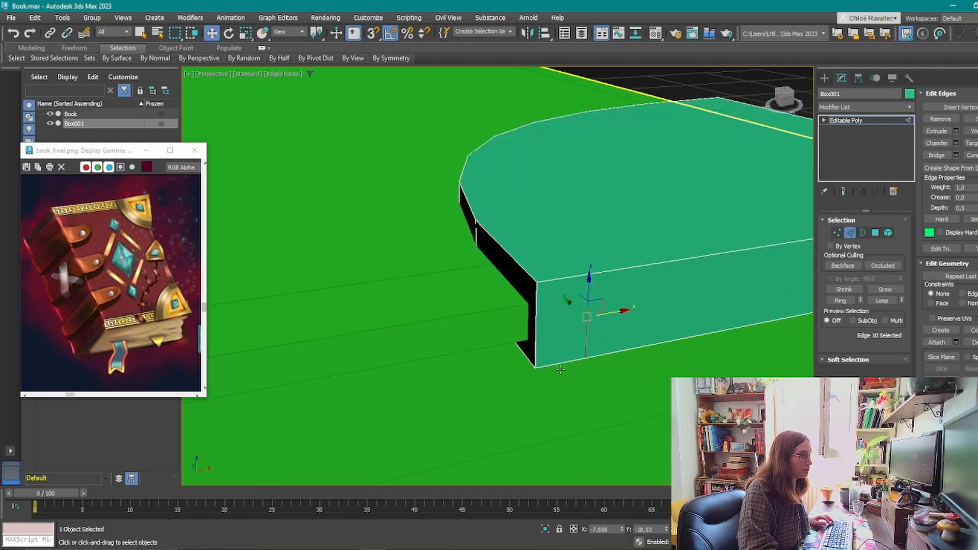
pyautogui.scroll(2, 561, 369)
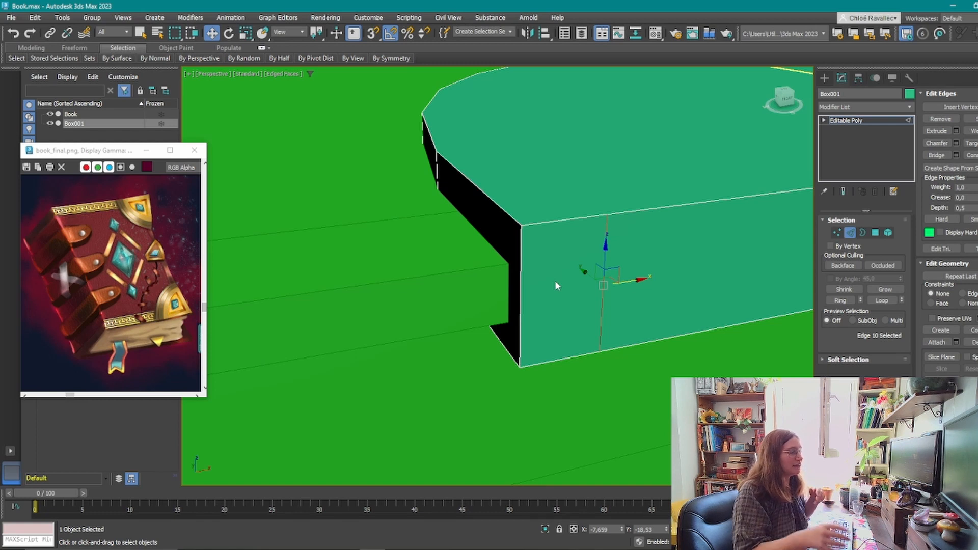
pyautogui.hotkey('ctrl', 'z')
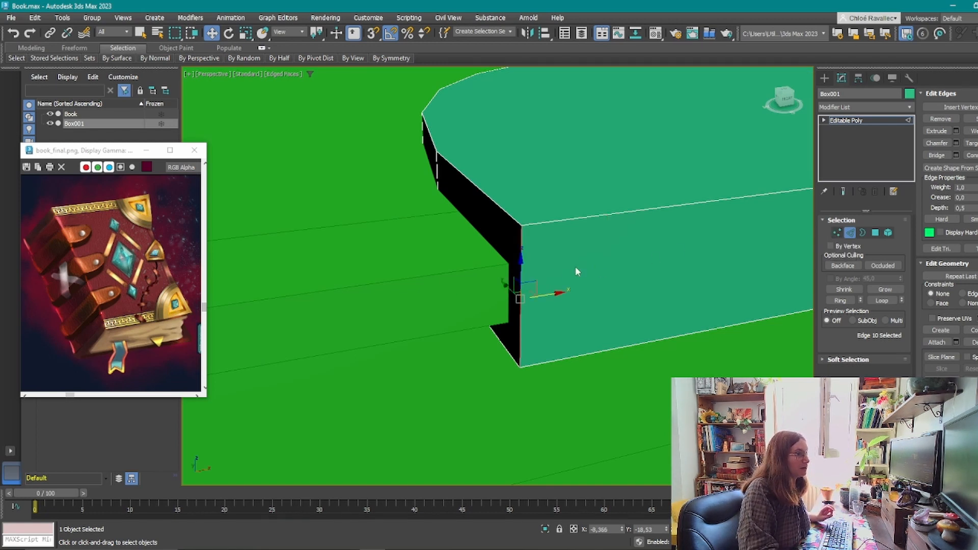
pyautogui.keyDown('shift'); pyautogui.moveTo(555, 295); pyautogui.dragTo(600, 284); pyautogui.keyUp('shift')
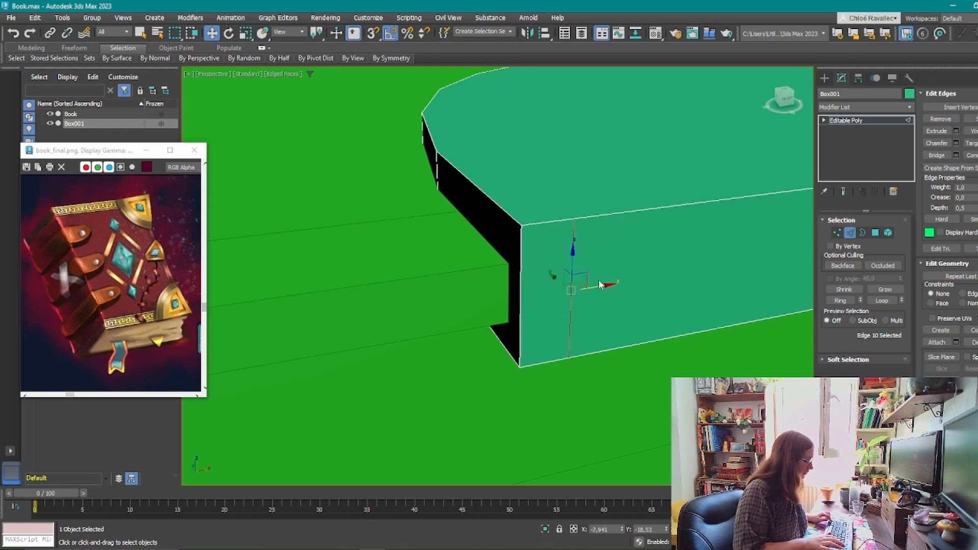
pyautogui.hotkey('ctrl', 'd')
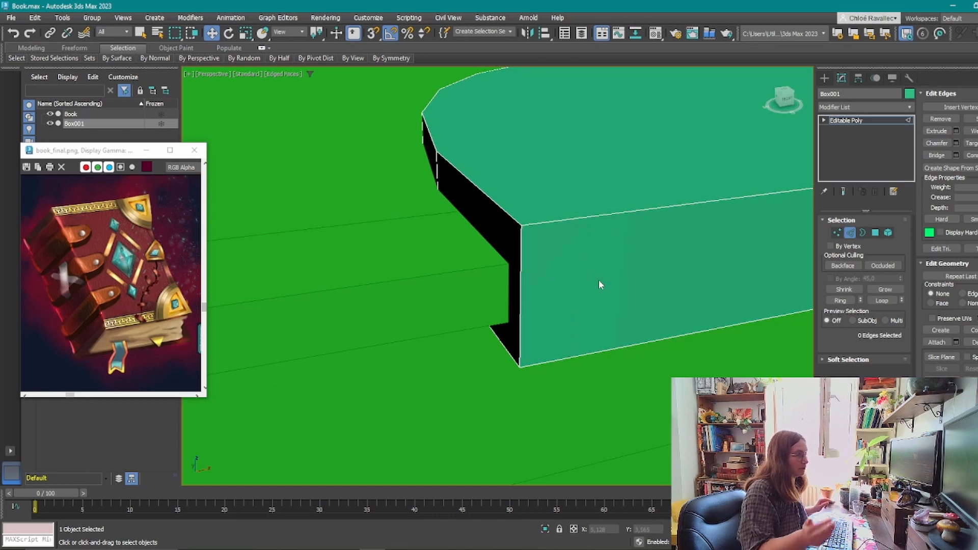
# Weld the overlapping vertices at the outer end of the plate's curve with a 0.1 threshold.
pyautogui.keyDown('alt'); pyautogui.moveTo(644, 148); pyautogui.dragTo(461, 186, button='middle'); pyautogui.keyUp('alt')
pyautogui.scroll(-2, 462, 187)
pyautogui.keyDown('alt'); pyautogui.moveTo(780, 253); pyautogui.dragTo(588, 258, button='middle'); pyautogui.keyUp('alt')
pyautogui.scroll(6, 606, 271)
pyautogui.click(837, 233)
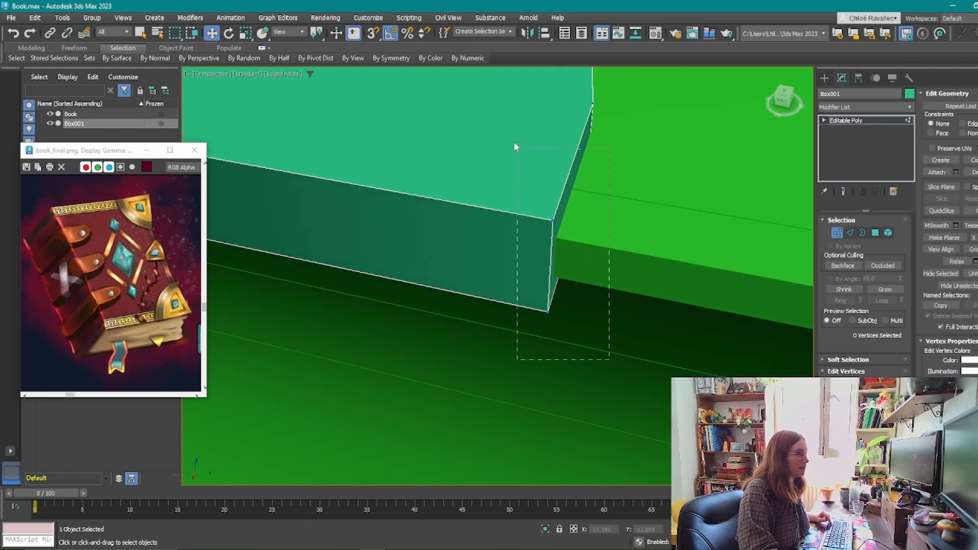
pyautogui.moveTo(514, 144); pyautogui.dragTo(518, 197)
pyautogui.keyDown('alt'); pyautogui.moveTo(635, 277); pyautogui.dragTo(548, 282, button='middle'); pyautogui.keyUp('alt')
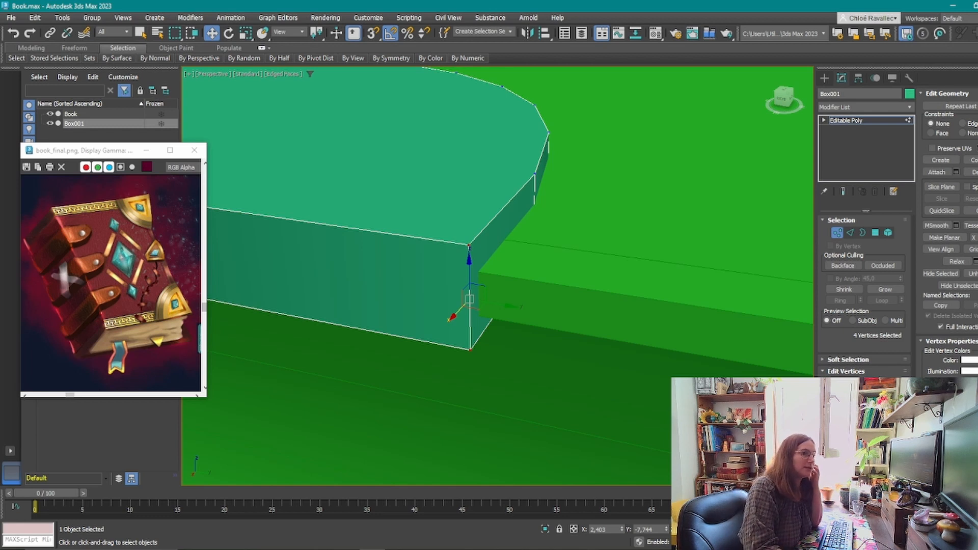
pyautogui.hotkey('ctrl', 'shift', 'w')
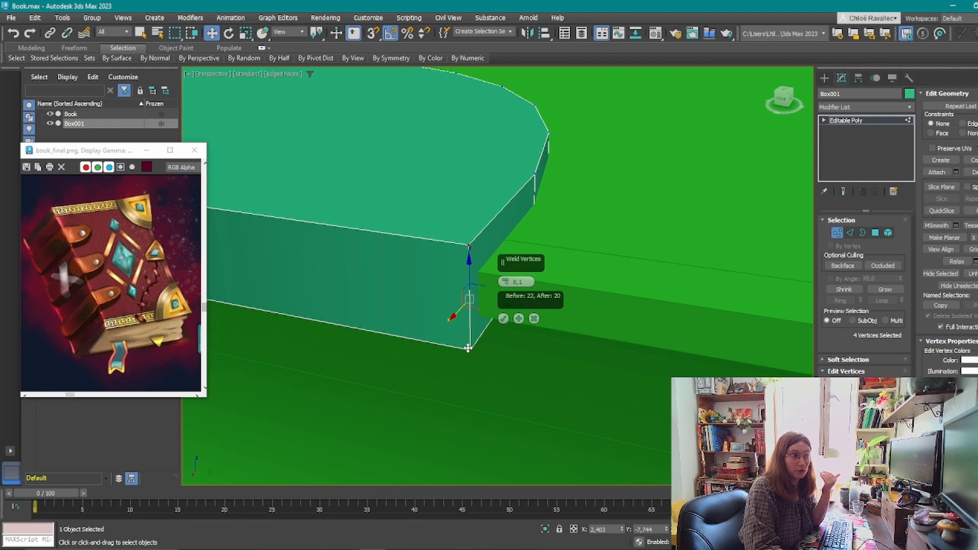
pyautogui.click(503, 319)
# Check the weld by test-moving the upper and lower corner vertices, and undo the test move.
pyautogui.click(469, 245)
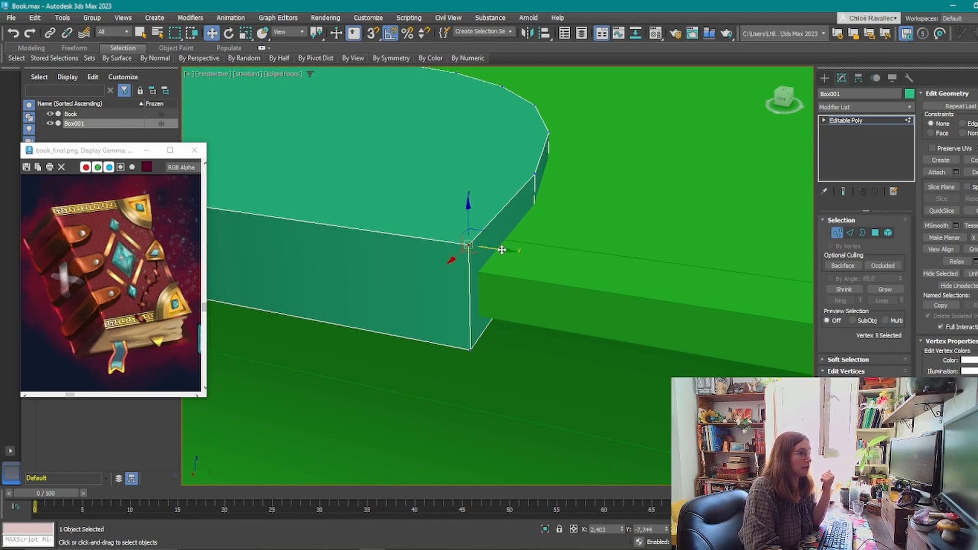
pyautogui.moveTo(501, 250); pyautogui.dragTo(447, 341)
pyautogui.click(469, 349)
pyautogui.hotkey('ctrl', 'z')
pyautogui.scroll(-3, 446, 341)
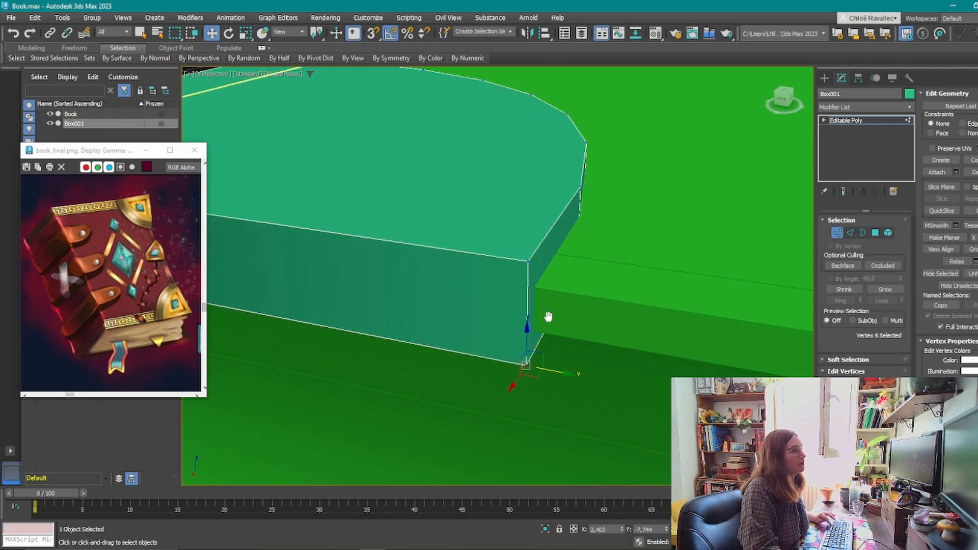
# Select the whole corner plate as an element.
pyautogui.keyDown('alt'); pyautogui.moveTo(548, 317); pyautogui.dragTo(655, 316, button='middle'); pyautogui.keyUp('alt')
pyautogui.keyDown('alt'); pyautogui.moveTo(422, 266); pyautogui.dragTo(476, 270, button='middle'); pyautogui.keyUp('alt')
pyautogui.scroll(-4, 476, 270)
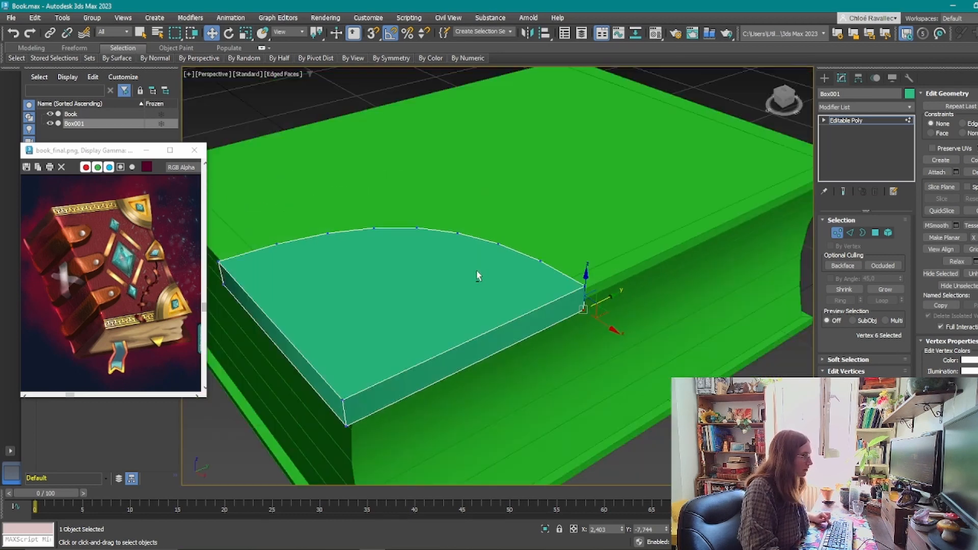
pyautogui.keyDown('alt'); pyautogui.moveTo(439, 321); pyautogui.dragTo(566, 248, button='middle'); pyautogui.keyUp('alt')
pyautogui.scroll(-4, 545, 234)
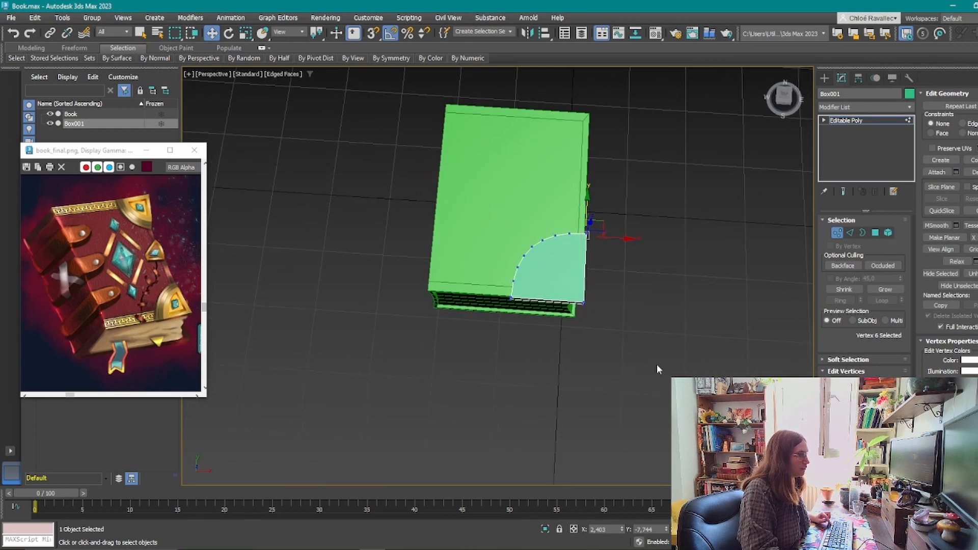
pyautogui.keyDown('alt'); pyautogui.moveTo(657, 368); pyautogui.dragTo(688, 387, button='middle'); pyautogui.keyUp('alt')
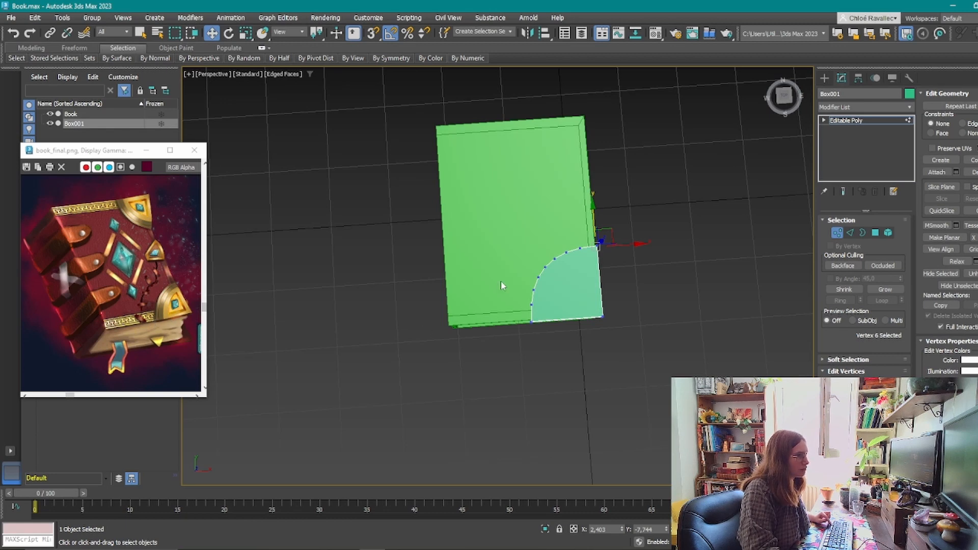
pyautogui.scroll(4, 500, 281)
pyautogui.scroll(-2, 674, 322)
pyautogui.keyDown('alt'); pyautogui.moveTo(674, 322); pyautogui.dragTo(673, 304, button='middle'); pyautogui.keyUp('alt')
pyautogui.click(888, 232)
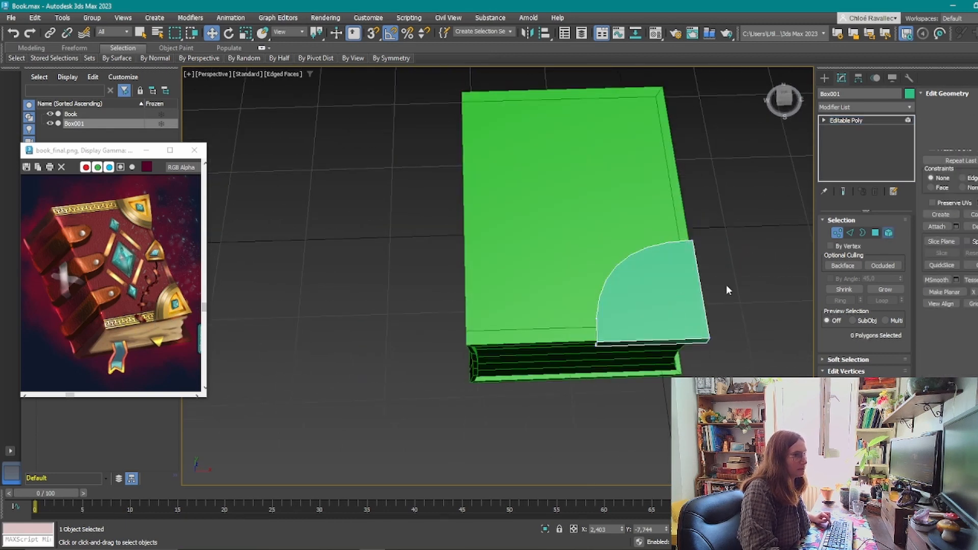
pyautogui.click(693, 298)
pyautogui.keyDown('alt'); pyautogui.moveTo(737, 355); pyautogui.dragTo(692, 342, button='middle'); pyautogui.keyUp('alt')
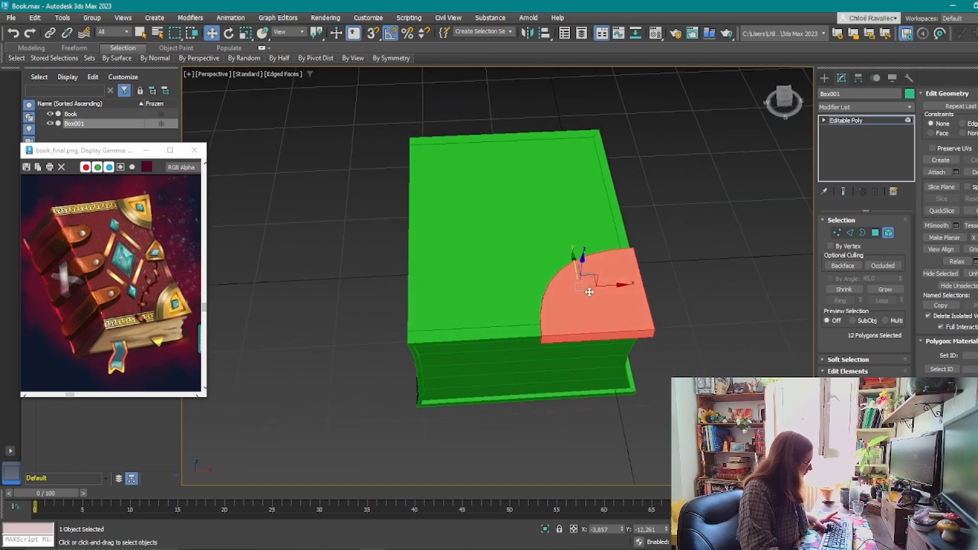
# Scale the plate element down so it covers a smaller part of the book's corner.
pyautogui.press('r')
pyautogui.scroll(2, 579, 277)
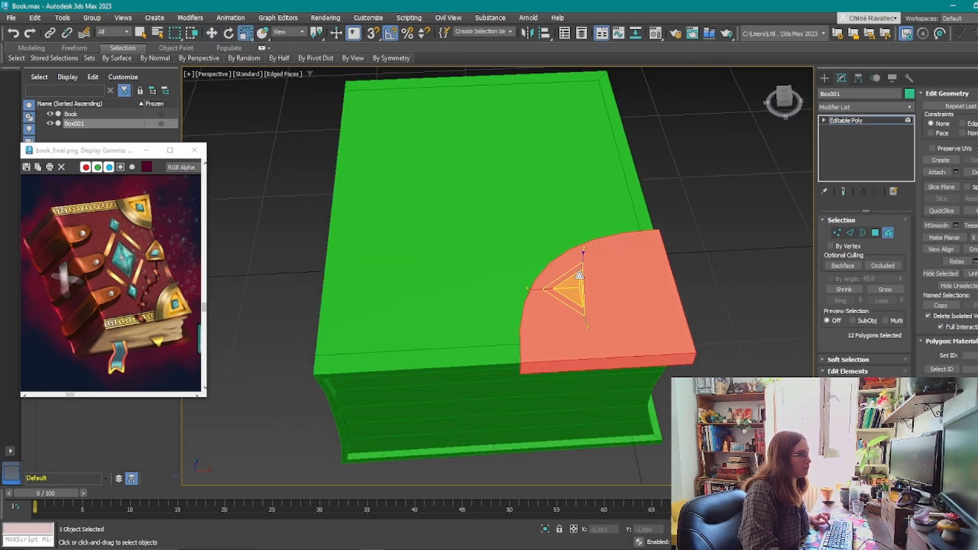
pyautogui.scroll(1, 579, 275)
pyautogui.press('space')
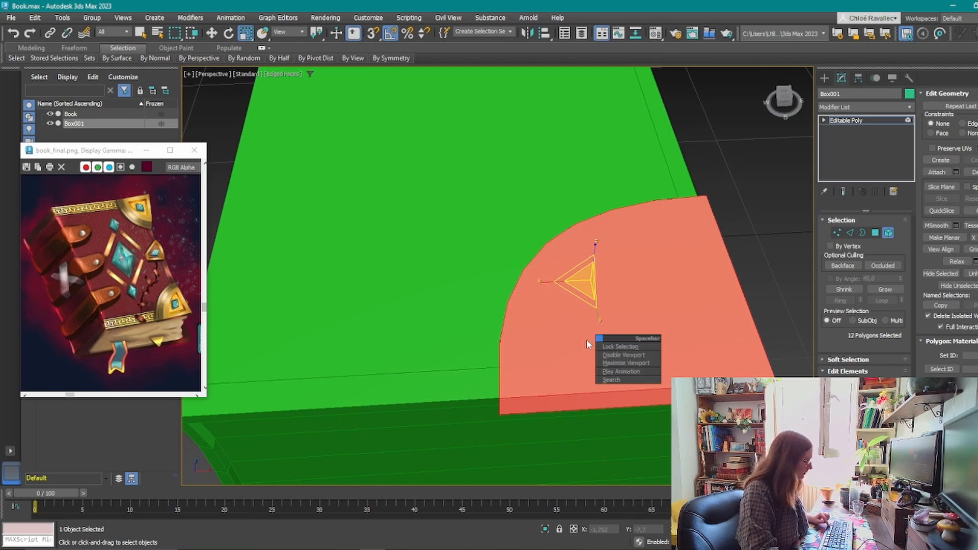
pyautogui.keyDown('alt'); pyautogui.moveTo(587, 341); pyautogui.dragTo(596, 322, button='middle'); pyautogui.keyUp('alt')
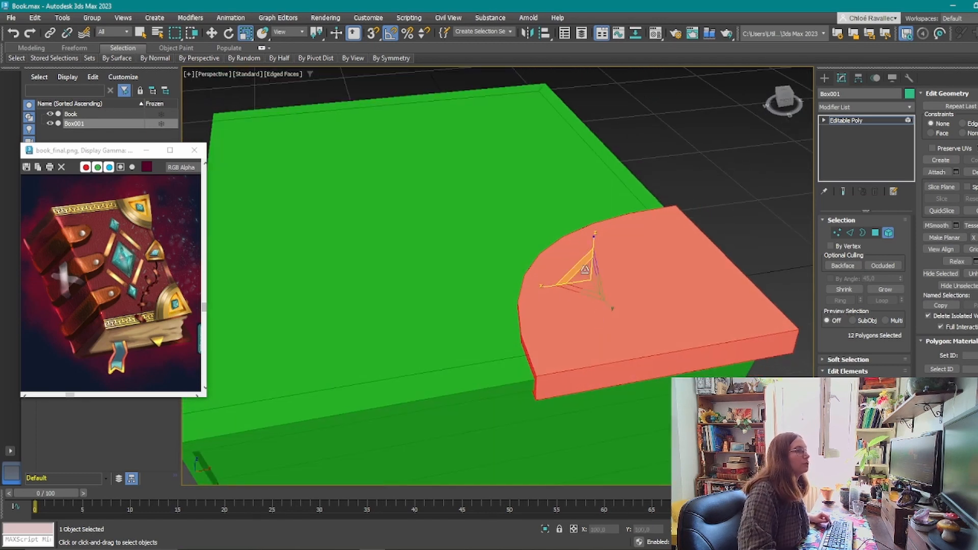
pyautogui.moveTo(593, 286); pyautogui.dragTo(537, 299, button='middle')
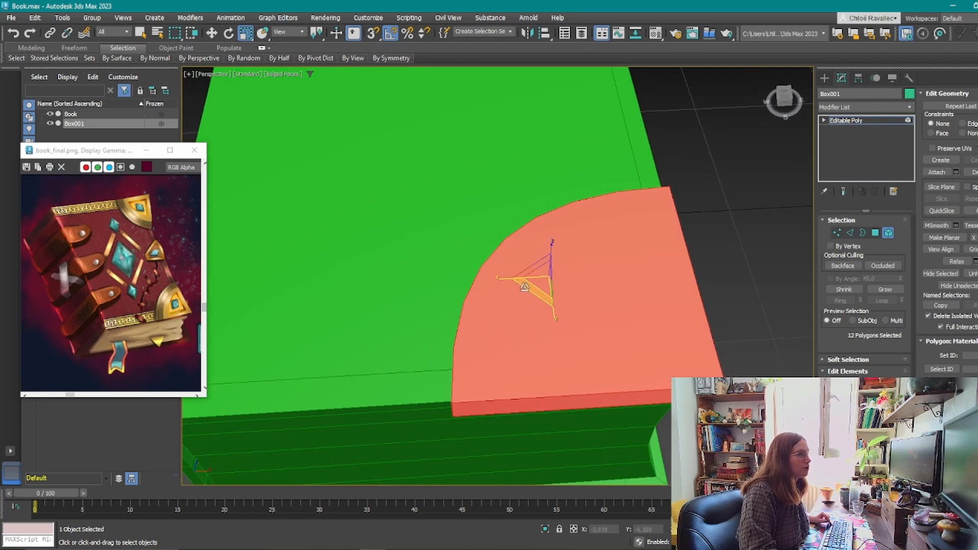
pyautogui.keyDown('alt'); pyautogui.moveTo(593, 393); pyautogui.dragTo(593, 371, button='middle'); pyautogui.keyUp('alt')
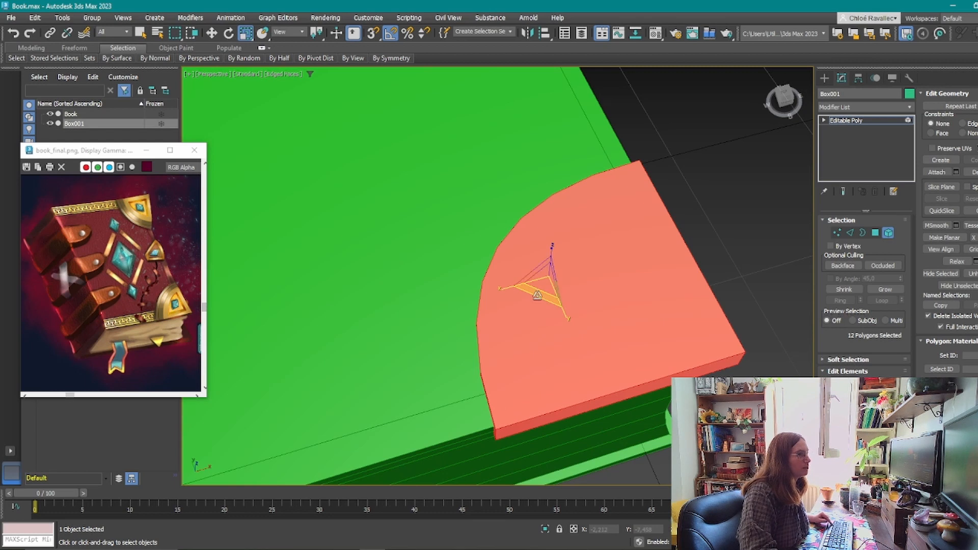
pyautogui.moveTo(537, 295); pyautogui.dragTo(544, 288)
pyautogui.scroll(-2, 541, 286)
pyautogui.moveTo(539, 286)
pyautogui.mouseDown(button='middle')
pyautogui.moveTo(568, 268)
pyautogui.moveTo(553, 283)
pyautogui.mouseUp(button='middle')
pyautogui.moveTo(544, 294); pyautogui.dragTo(573, 318)
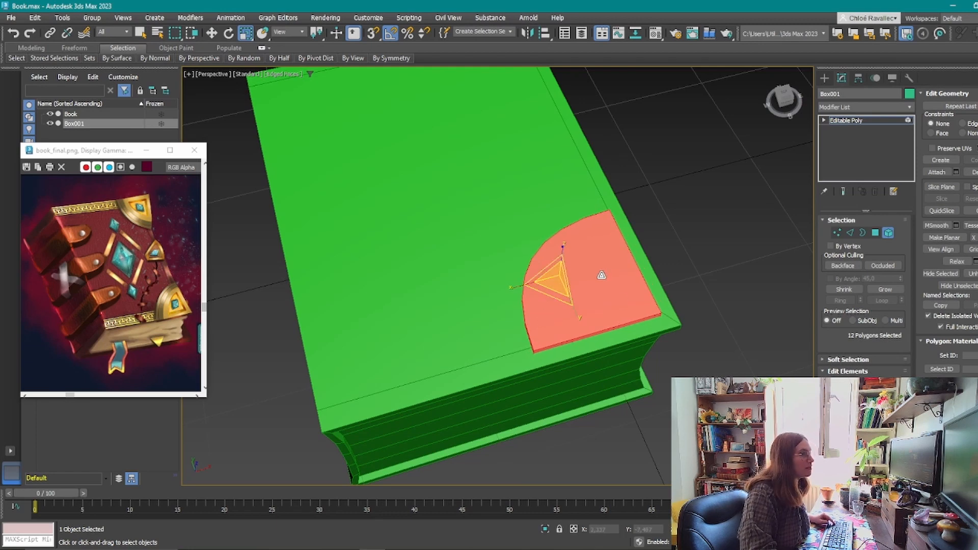
# Move the scaled plate element outward over the corner of the book cover.
pyautogui.press('w')
pyautogui.moveTo(573, 256); pyautogui.dragTo(598, 265)
pyautogui.moveTo(599, 265)
pyautogui.keyDown('alt'); pyautogui.mouseDown(button='middle')
pyautogui.moveTo(708, 301)
pyautogui.moveTo(648, 243)
pyautogui.moveTo(677, 293)
pyautogui.moveTo(738, 322)
pyautogui.moveTo(646, 341)
pyautogui.moveTo(658, 302)
pyautogui.moveTo(595, 277)
pyautogui.mouseUp(button='middle'); pyautogui.keyUp('alt')
pyautogui.scroll(2, 595, 286)
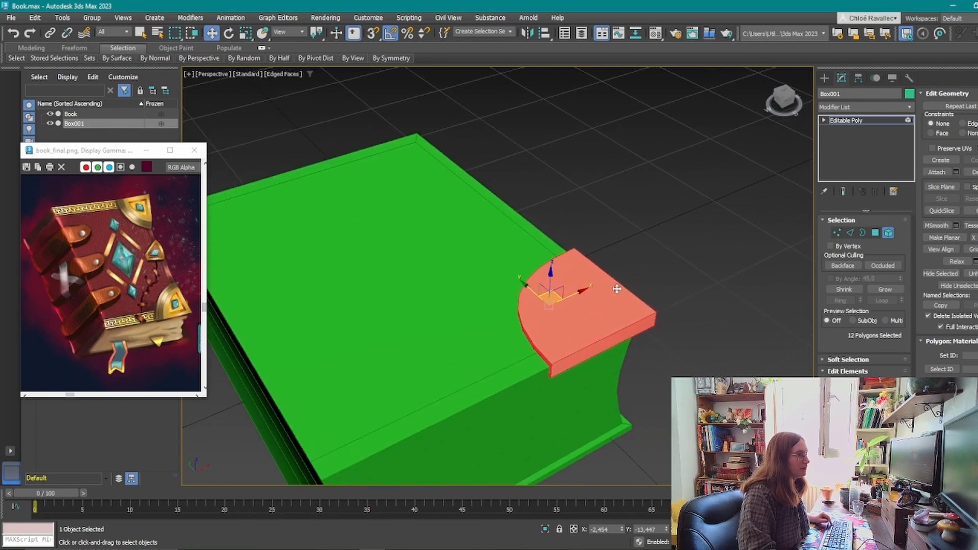
pyautogui.scroll(2, 616, 289)
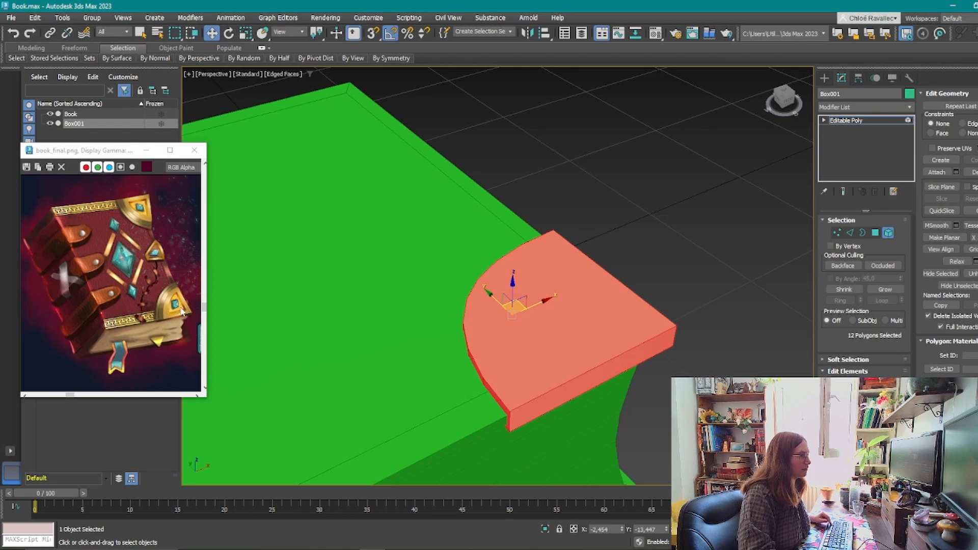
# Select the plate's top face and scale it down so the sides slope inward.
pyautogui.press('4')
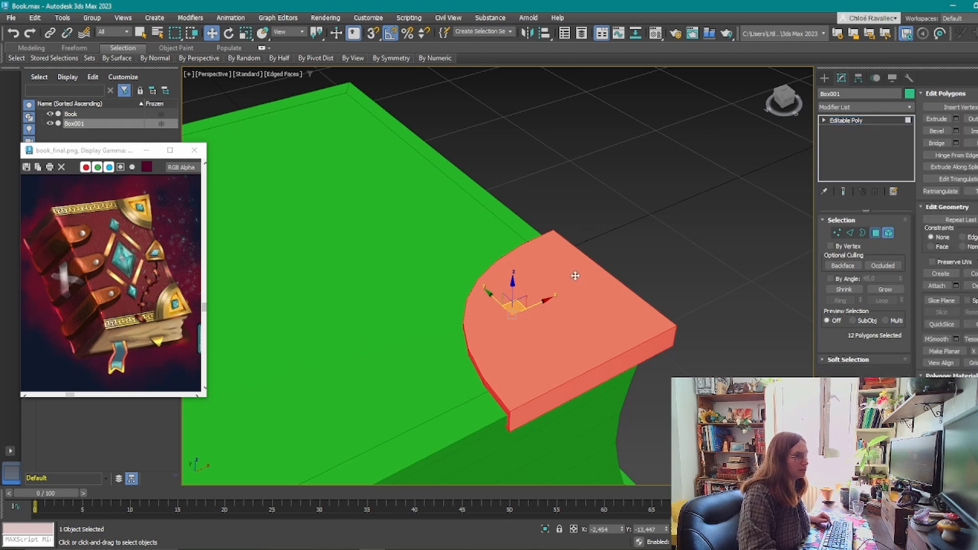
pyautogui.click(516, 330)
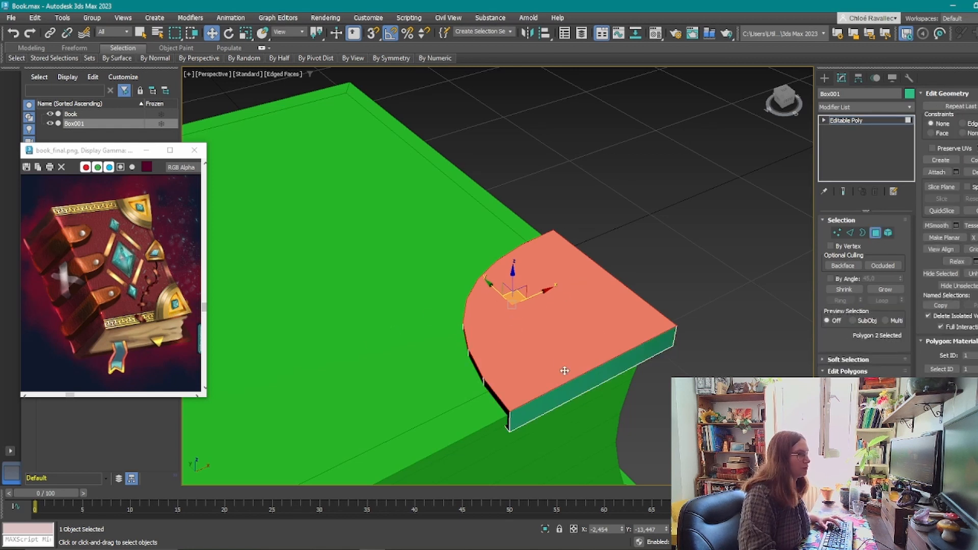
pyautogui.keyDown('alt'); pyautogui.moveTo(435, 416); pyautogui.dragTo(454, 415, button='middle'); pyautogui.keyUp('alt')
pyautogui.press('r')
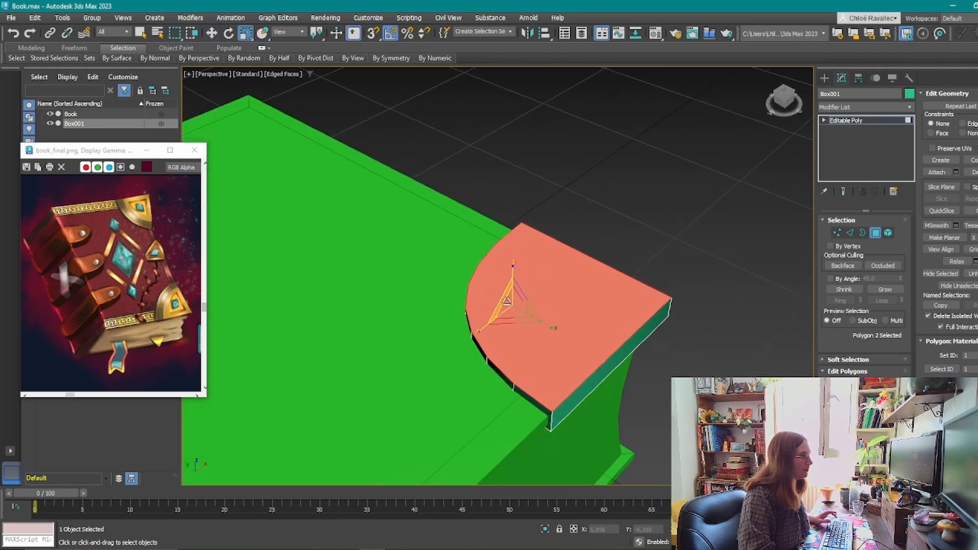
pyautogui.moveTo(511, 320)
pyautogui.mouseDown()
pyautogui.moveTo(512, 306)
pyautogui.moveTo(507, 326)
pyautogui.mouseUp()
# In the top view, move the top face toward the outer corner until its straight sides align with the plate's outer edges.
pyautogui.press('w')
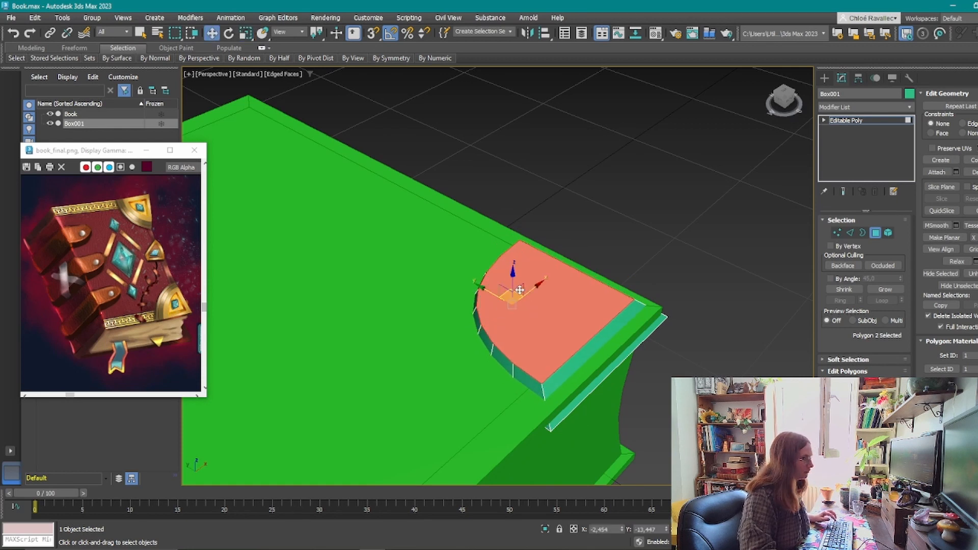
pyautogui.moveTo(503, 289); pyautogui.dragTo(523, 291)
pyautogui.hotkey('ctrl', 'z')
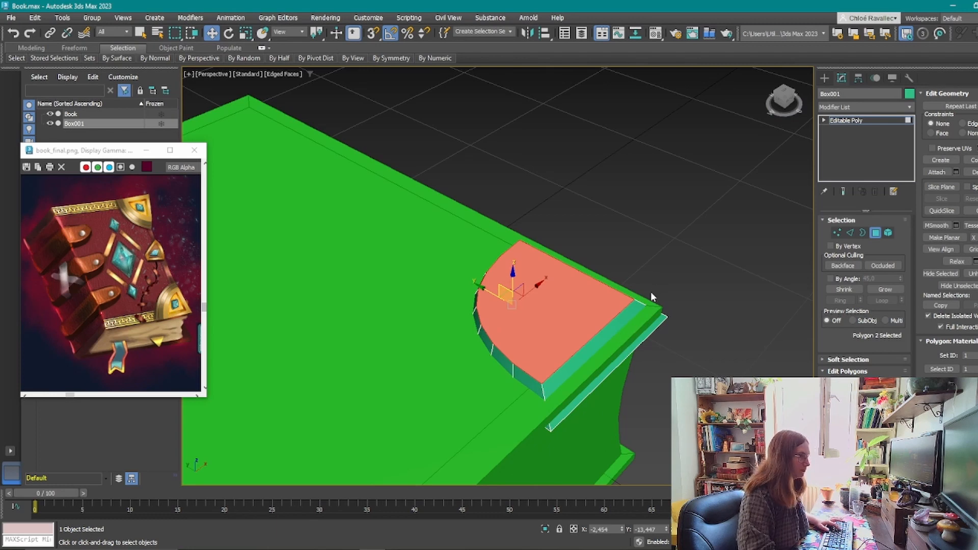
pyautogui.press('t')
pyautogui.press('z')
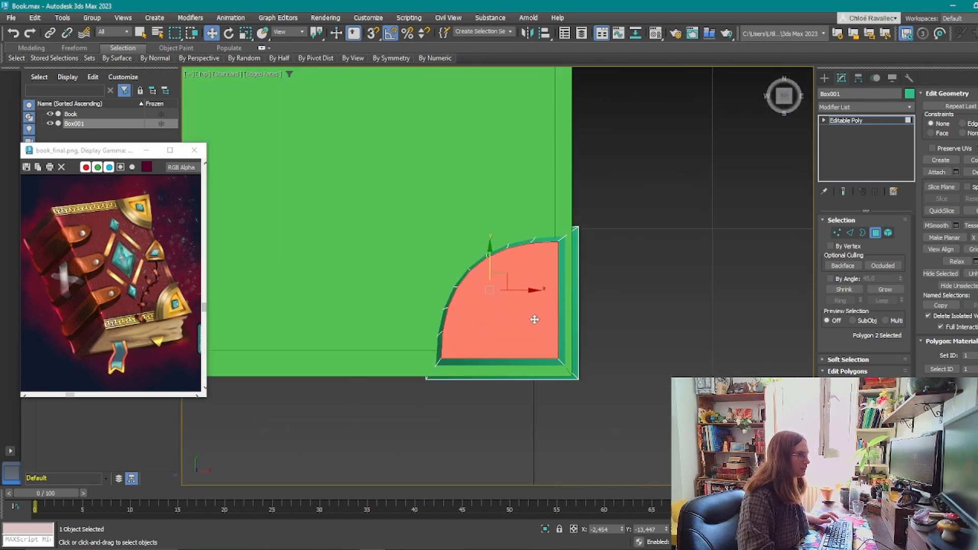
pyautogui.moveTo(503, 275); pyautogui.dragTo(523, 301)
pyautogui.moveTo(599, 367); pyautogui.dragTo(631, 318, button='middle')
pyautogui.keyDown('alt'); pyautogui.moveTo(594, 368); pyautogui.dragTo(304, 293, button='middle'); pyautogui.keyUp('alt')
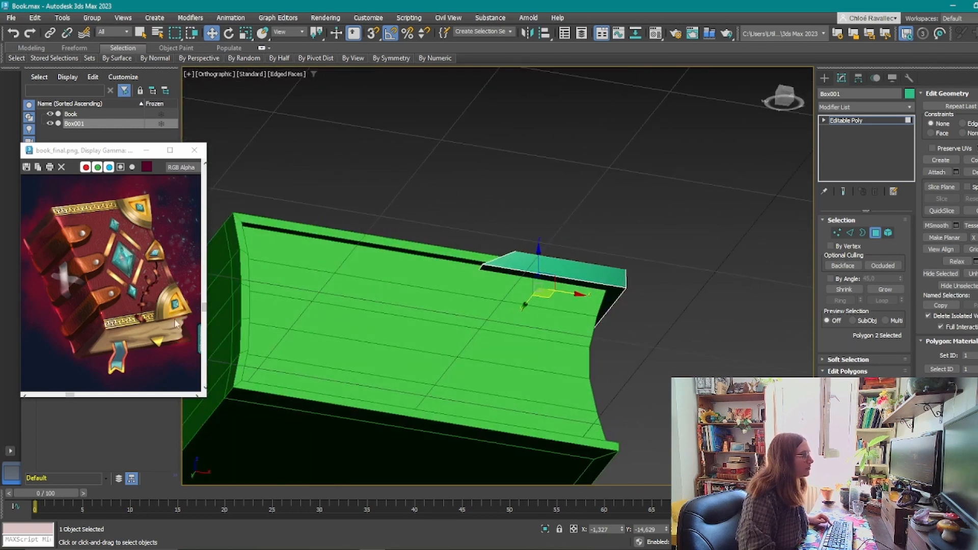
# Compare with the enlarged reference painting and raise the plate's bottom face along Z to make the plate thinner.
pyautogui.scroll(3, 158, 322)
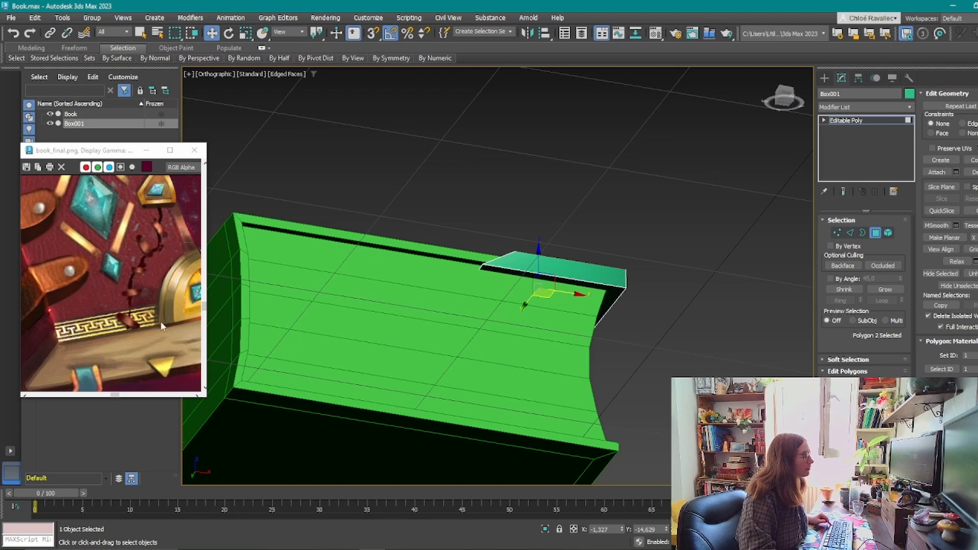
pyautogui.click(575, 285)
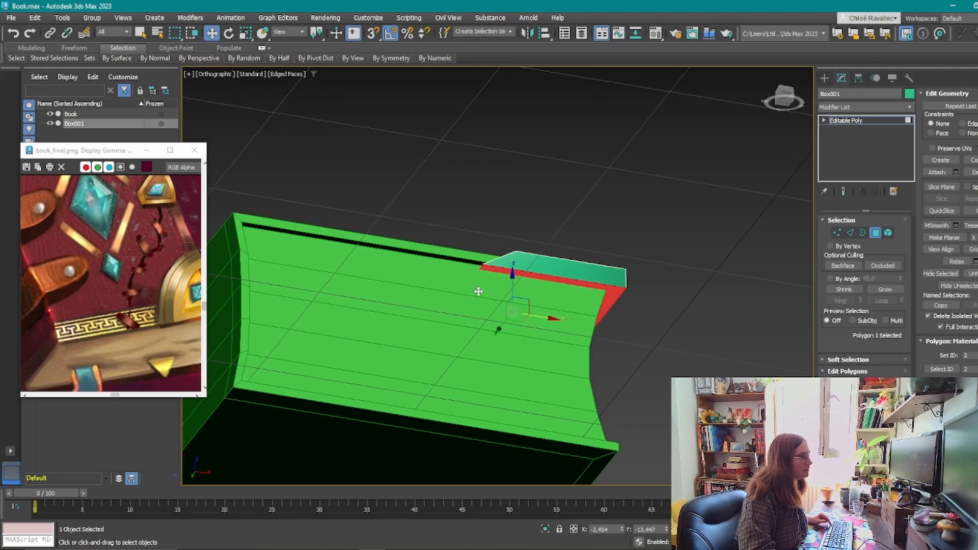
pyautogui.moveTo(512, 292); pyautogui.dragTo(512, 280)
pyautogui.scroll(3, 540, 259)
pyautogui.keyDown('alt'); pyautogui.moveTo(549, 245); pyautogui.dragTo(524, 327, button='middle'); pyautogui.keyUp('alt')
# Select the plate's top face and scale it up to 111% in X and Y to narrow the sloped border.
pyautogui.keyDown('ctrl'); pyautogui.click(553, 316); pyautogui.keyUp('ctrl')
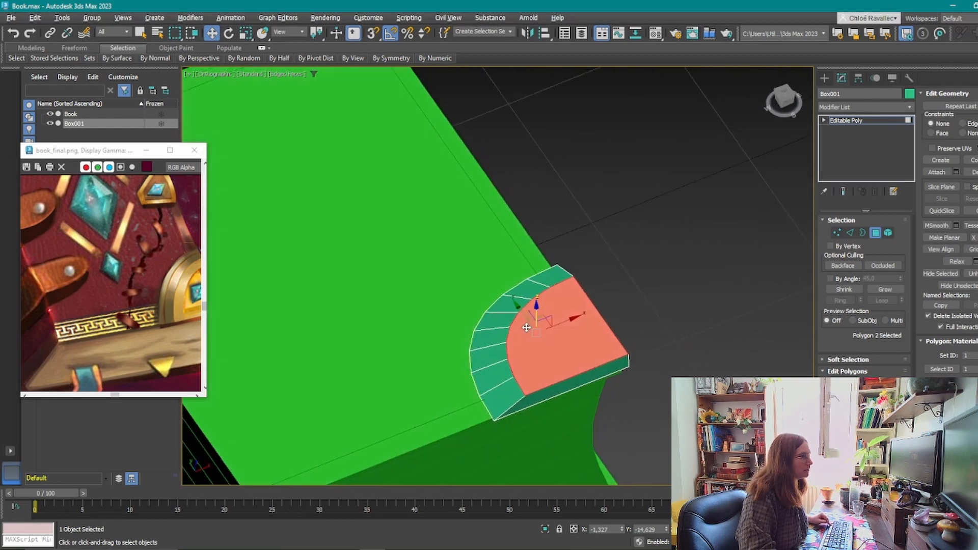
pyautogui.press('r')
pyautogui.moveTo(525, 349); pyautogui.dragTo(528, 353)
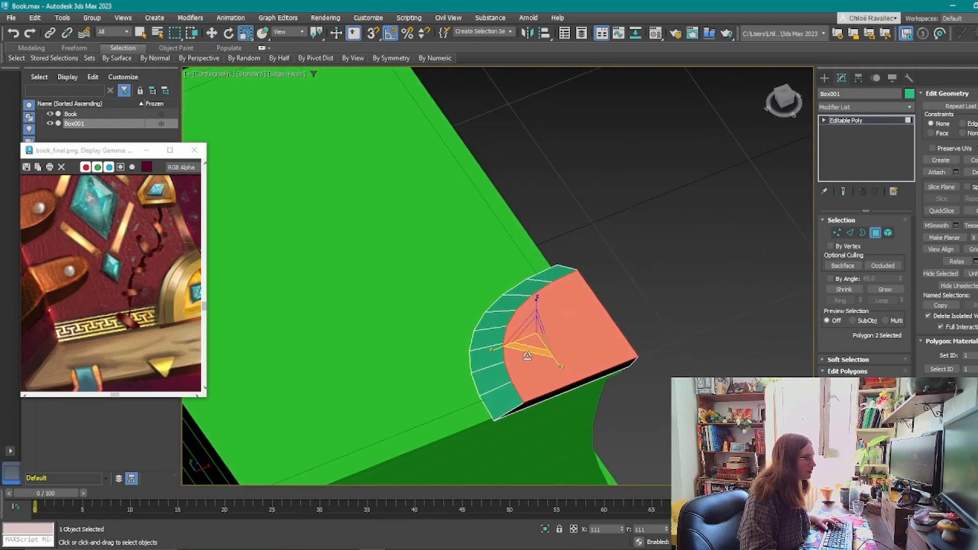
# In the top view, shift the enlarged top face so its straight sides align again with the plate's outer edges.
pyautogui.press('w')
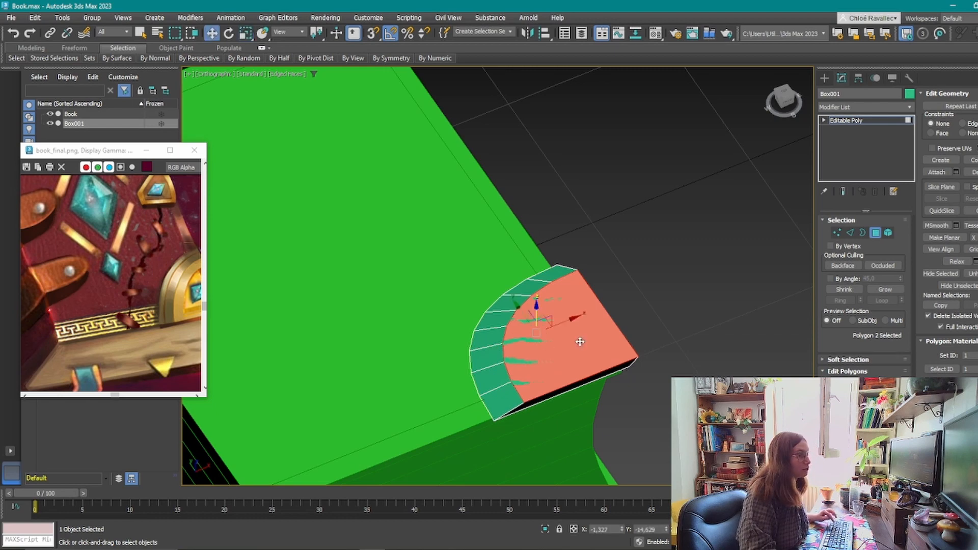
pyautogui.press('t')
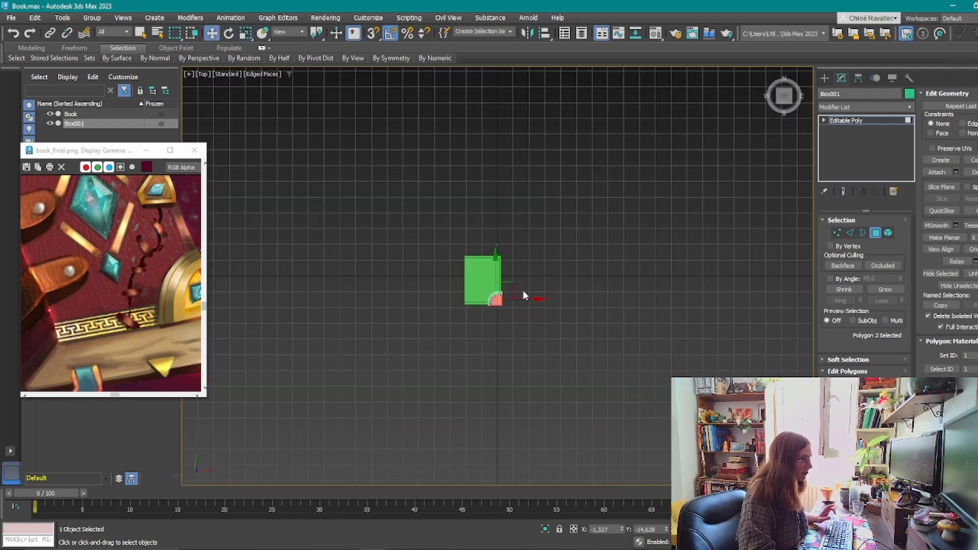
pyautogui.scroll(6, 540, 255)
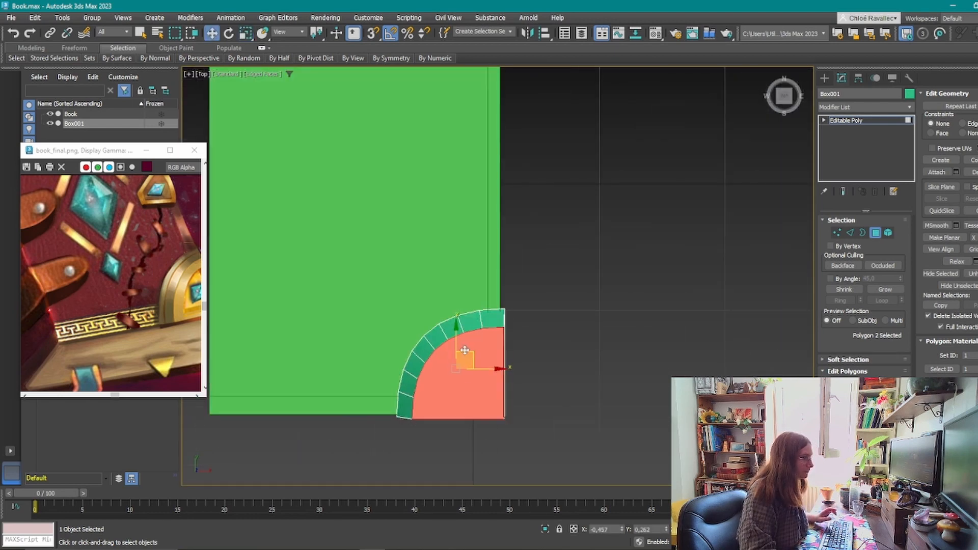
pyautogui.moveTo(468, 347); pyautogui.dragTo(468, 348)
pyautogui.moveTo(592, 398); pyautogui.dragTo(557, 247, button='middle')
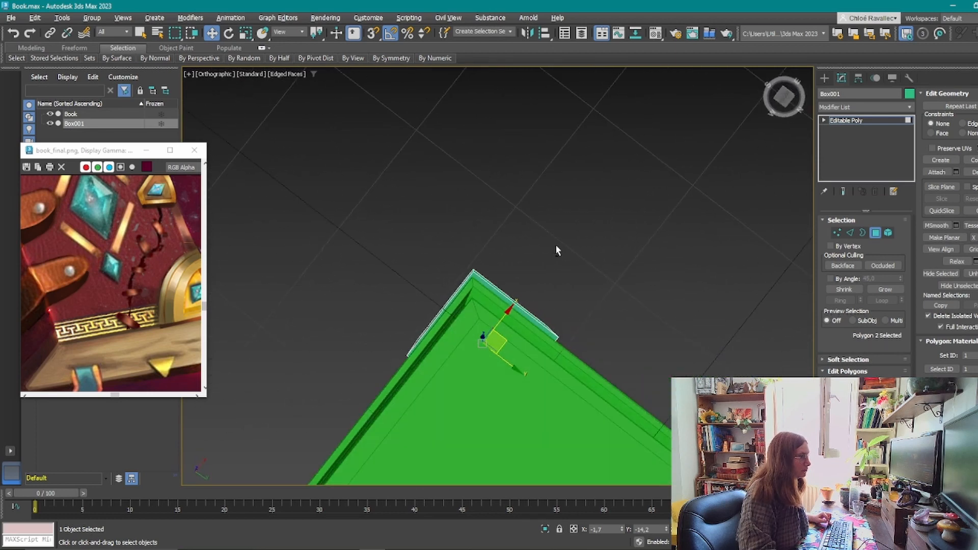
# Select the whole plate element, nudge it to align with the book's corner, and return to object level.
pyautogui.click(887, 232)
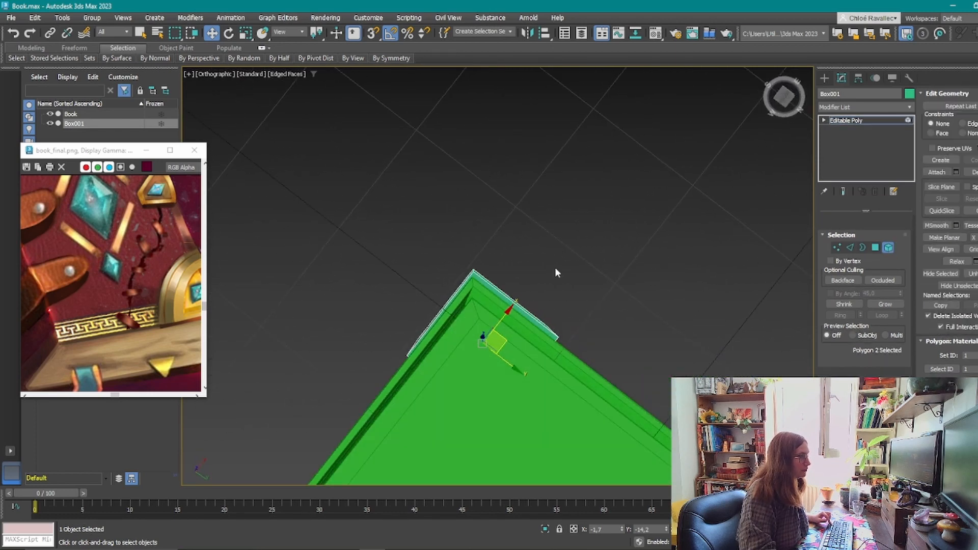
pyautogui.click(518, 308)
pyautogui.moveTo(506, 319); pyautogui.dragTo(505, 323)
pyautogui.keyDown('alt'); pyautogui.moveTo(478, 214); pyautogui.dragTo(526, 370, button='middle'); pyautogui.keyUp('alt')
pyautogui.click(887, 233)
pyautogui.moveTo(194, 284); pyautogui.dragTo(172, 286, button='middle')
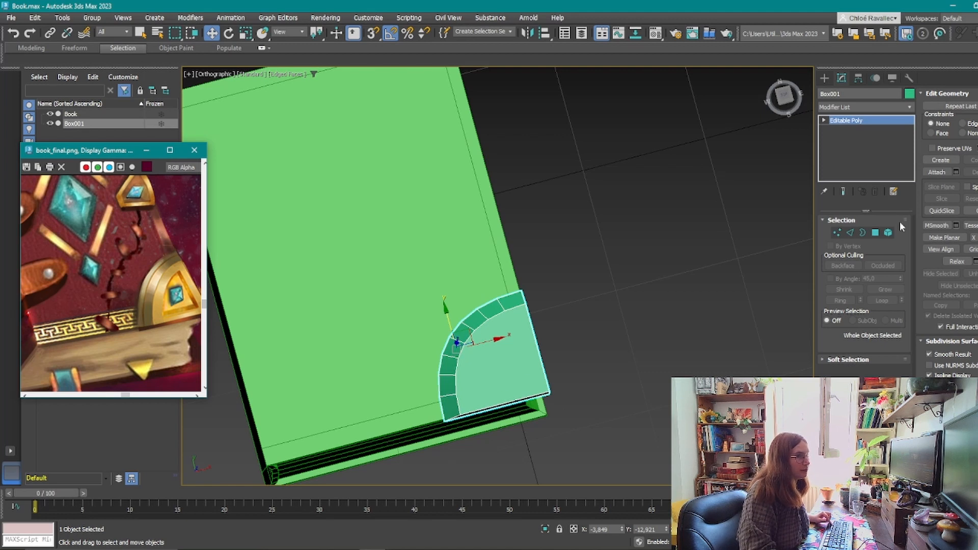
# Select the corner plate's large top face at polygon level.
pyautogui.click(875, 232)
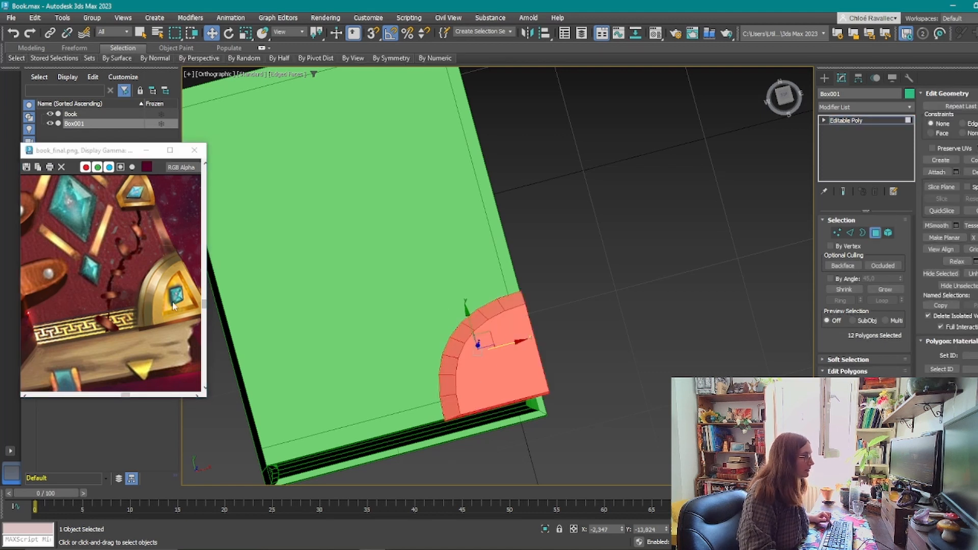
pyautogui.click(521, 382)
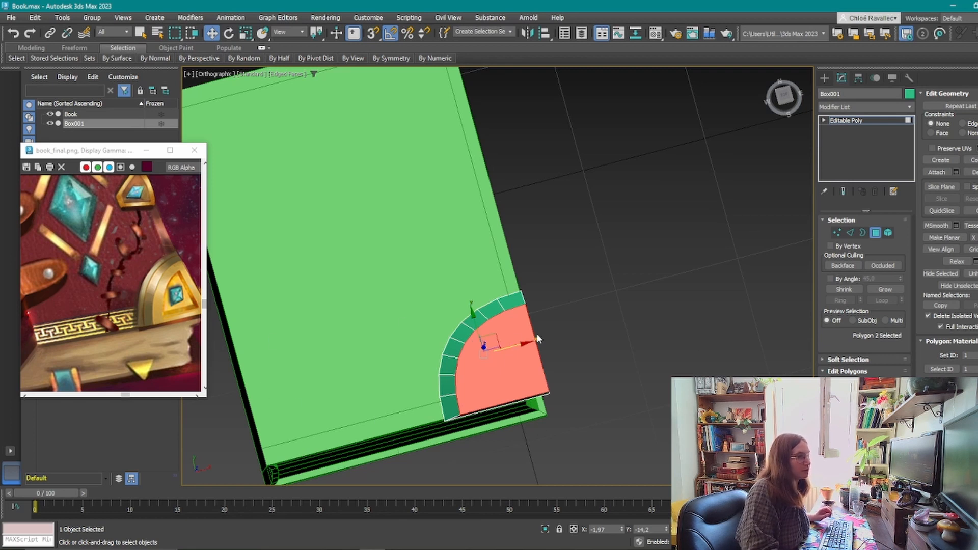
pyautogui.moveTo(499, 382); pyautogui.dragTo(469, 349, button='middle')
pyautogui.scroll(2, 457, 303)
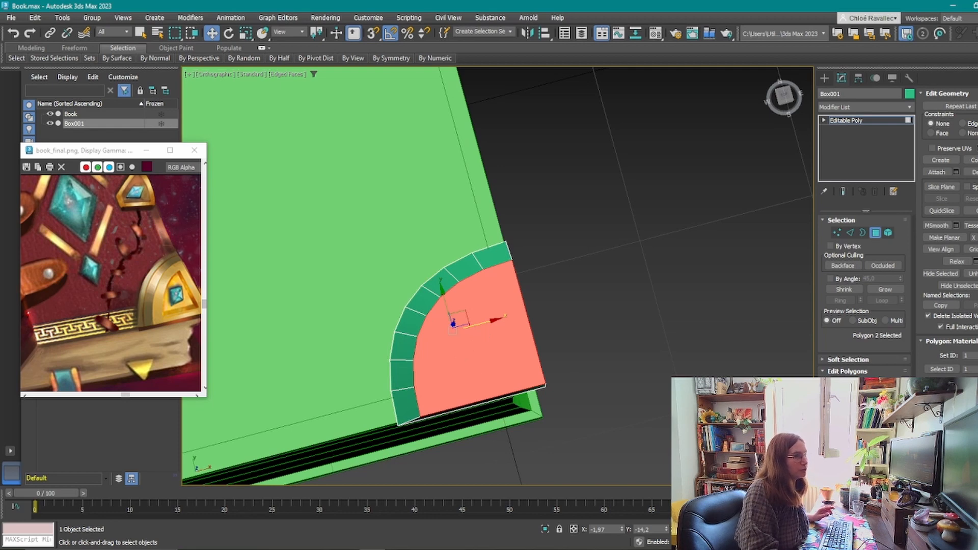
pyautogui.hotkey('shift', 'e')
pyautogui.keyDown('alt'); pyautogui.moveTo(497, 402); pyautogui.dragTo(535, 384, button='middle'); pyautogui.keyUp('alt')
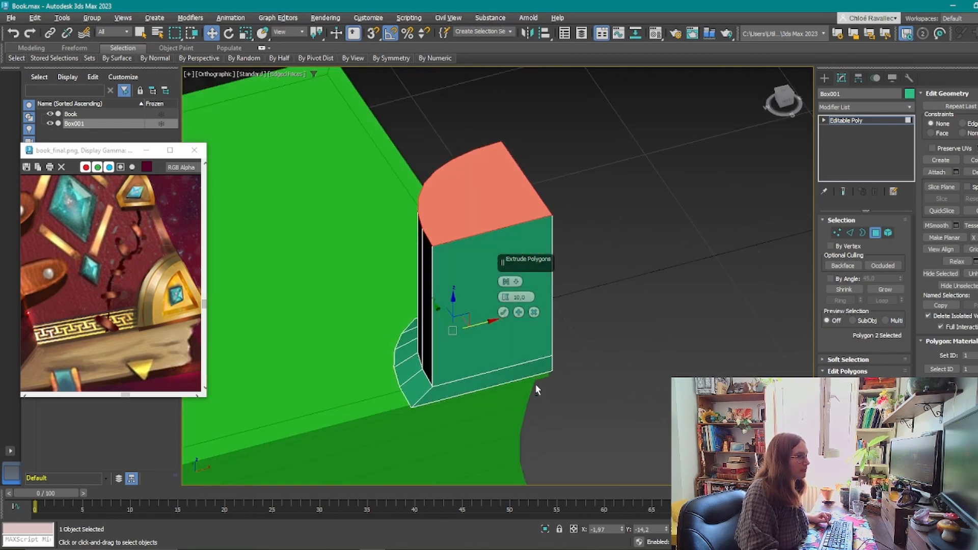
pyautogui.click(533, 312)
pyautogui.keyDown('alt'); pyautogui.moveTo(533, 312); pyautogui.dragTo(518, 351, button='middle'); pyautogui.keyUp('alt')
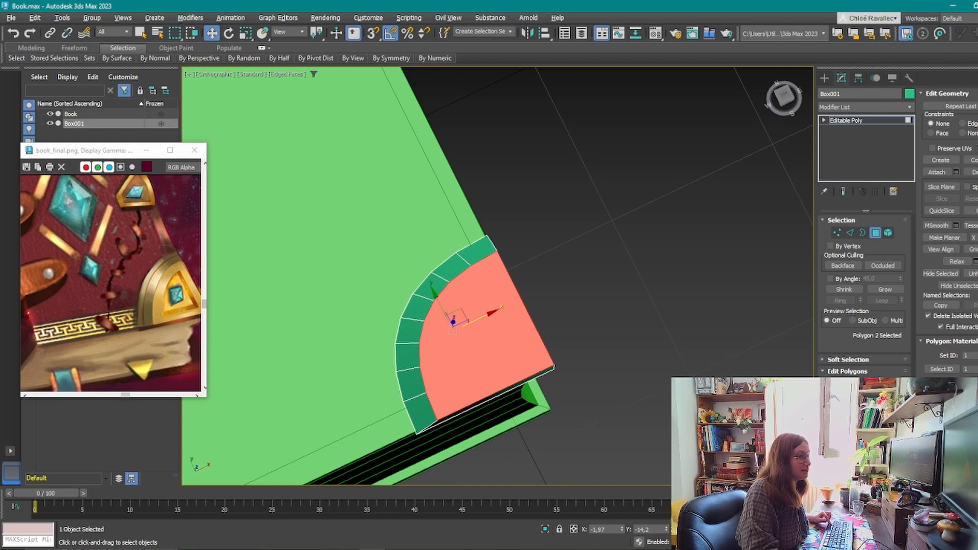
# Inset the plate's top face by 1.0 to form a border around it.
pyautogui.click(902, 407)
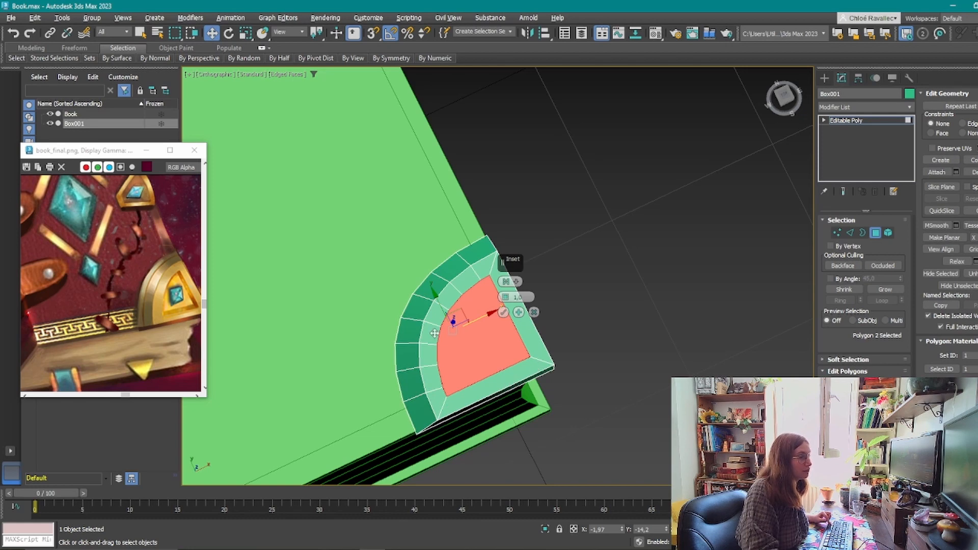
pyautogui.keyDown('alt'); pyautogui.moveTo(530, 425); pyautogui.dragTo(493, 431, button='middle'); pyautogui.keyUp('alt')
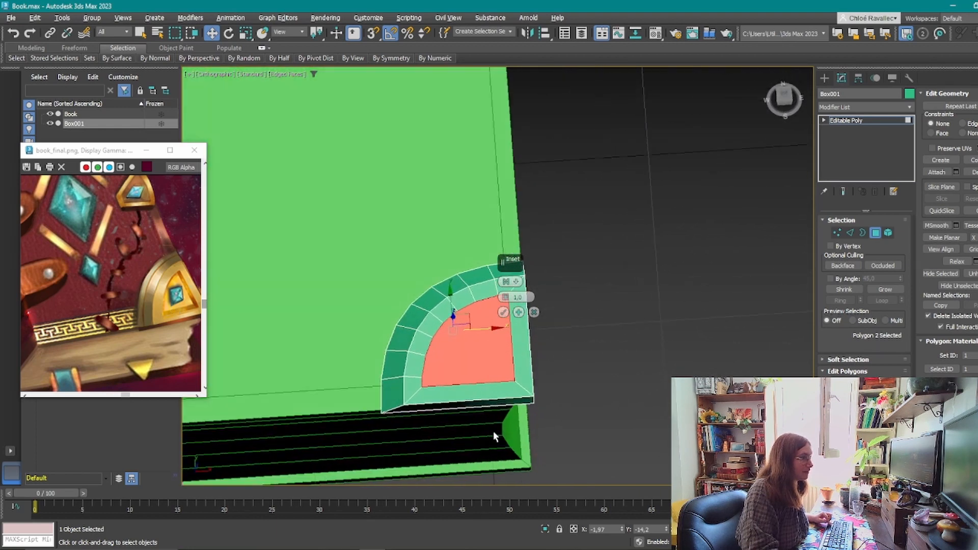
pyautogui.click(503, 312)
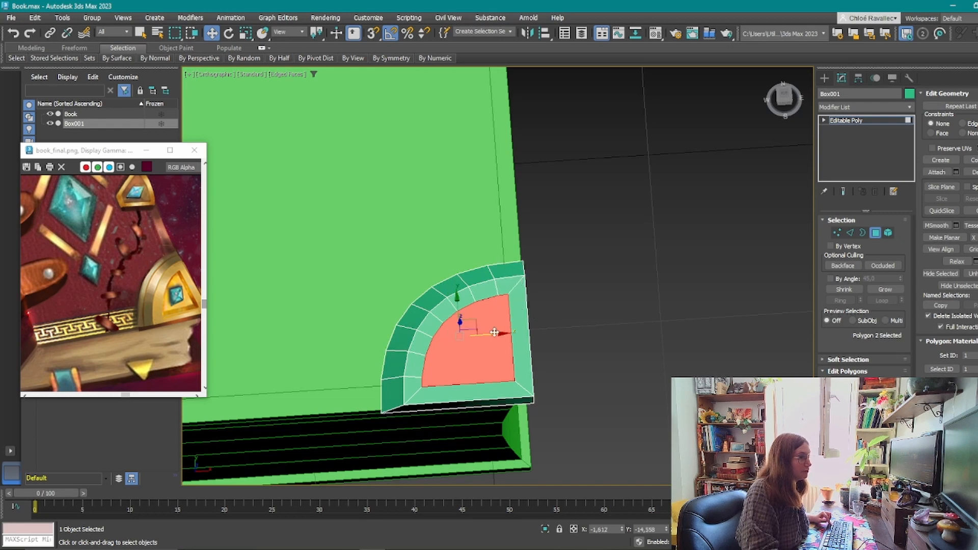
# Extrude the inset face by a height of -0.719 to recess it into the plate.
pyautogui.hotkey('shift', 'e')
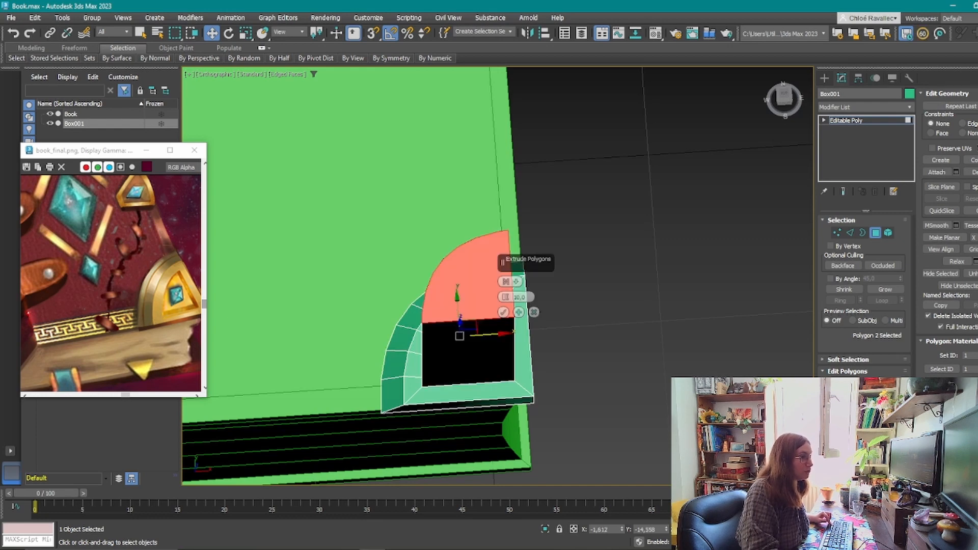
pyautogui.keyDown('alt'); pyautogui.moveTo(437, 407); pyautogui.dragTo(470, 368, button='middle'); pyautogui.keyUp('alt')
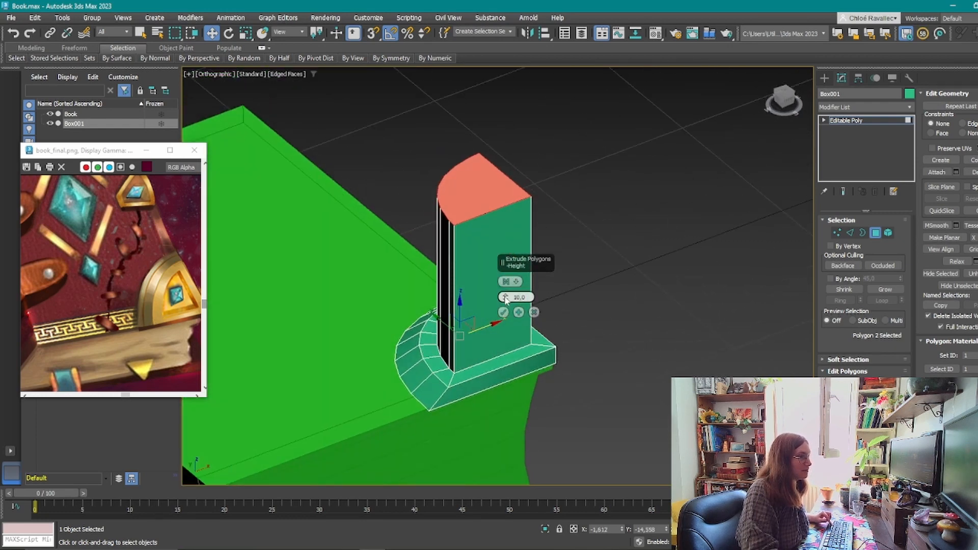
pyautogui.moveTo(505, 299); pyautogui.dragTo(531, 488)
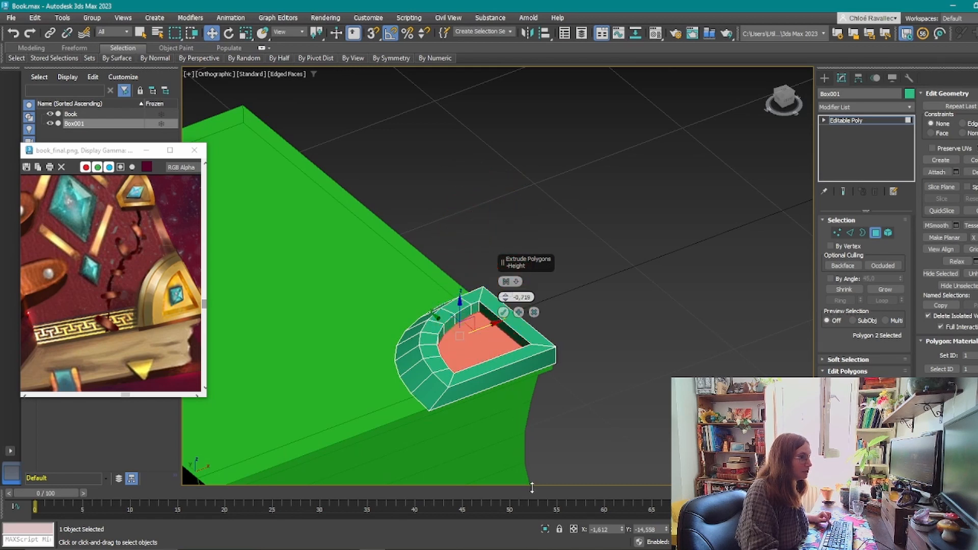
pyautogui.keyDown('alt'); pyautogui.moveTo(485, 376); pyautogui.dragTo(442, 377, button='middle'); pyautogui.keyUp('alt')
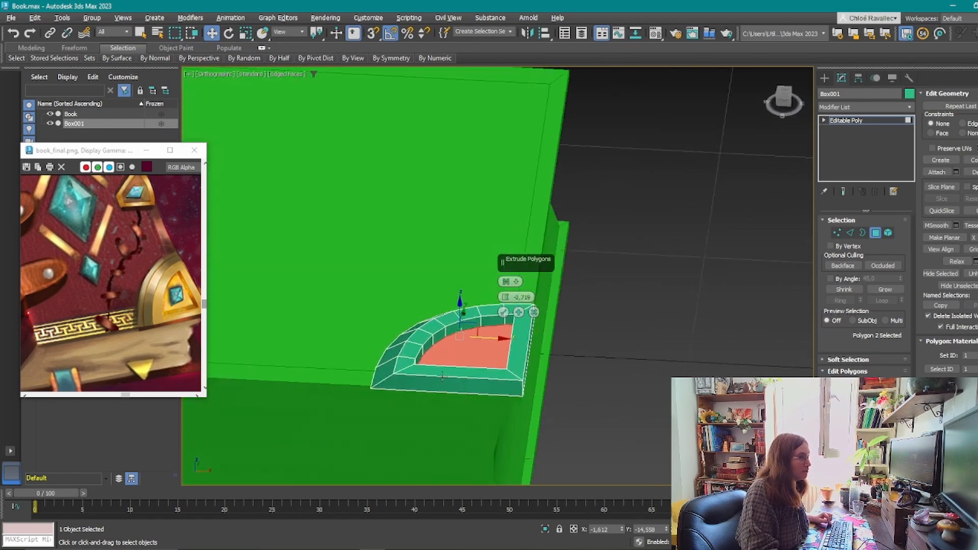
pyautogui.click(503, 311)
pyautogui.keyDown('alt'); pyautogui.moveTo(503, 311); pyautogui.dragTo(487, 374, button='middle'); pyautogui.keyUp('alt')
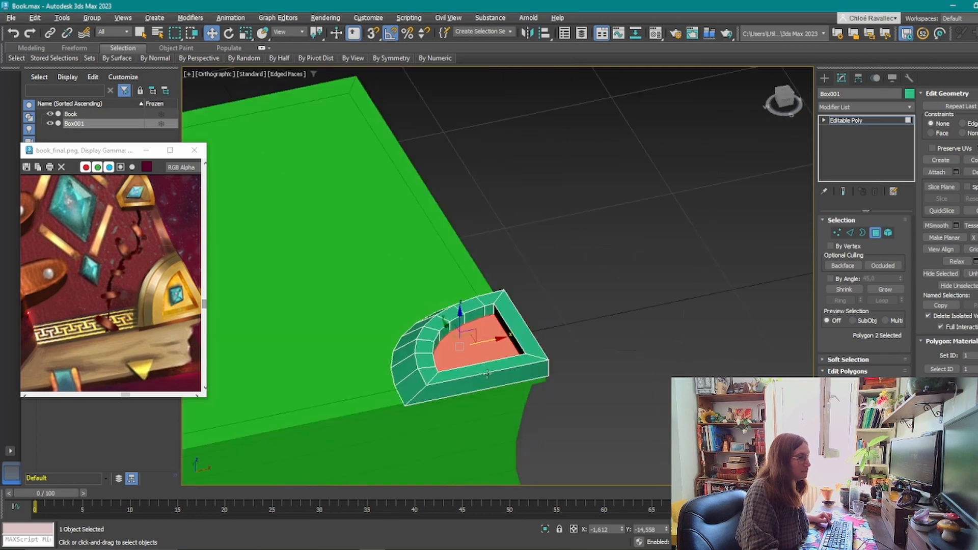
# Try scaling the recessed face to slope its walls, and undo back to the flat inset face.
pyautogui.scroll(3, 487, 375)
pyautogui.keyDown('alt'); pyautogui.moveTo(500, 338); pyautogui.dragTo(372, 350, button='middle'); pyautogui.keyUp('alt')
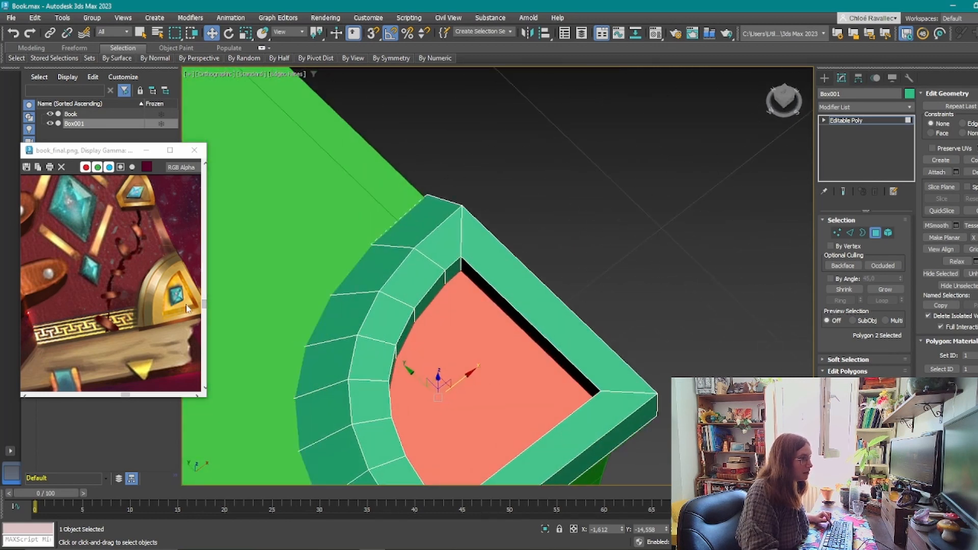
pyautogui.keyDown('alt'); pyautogui.moveTo(453, 324); pyautogui.dragTo(391, 285, button='middle'); pyautogui.keyUp('alt')
pyautogui.press('r')
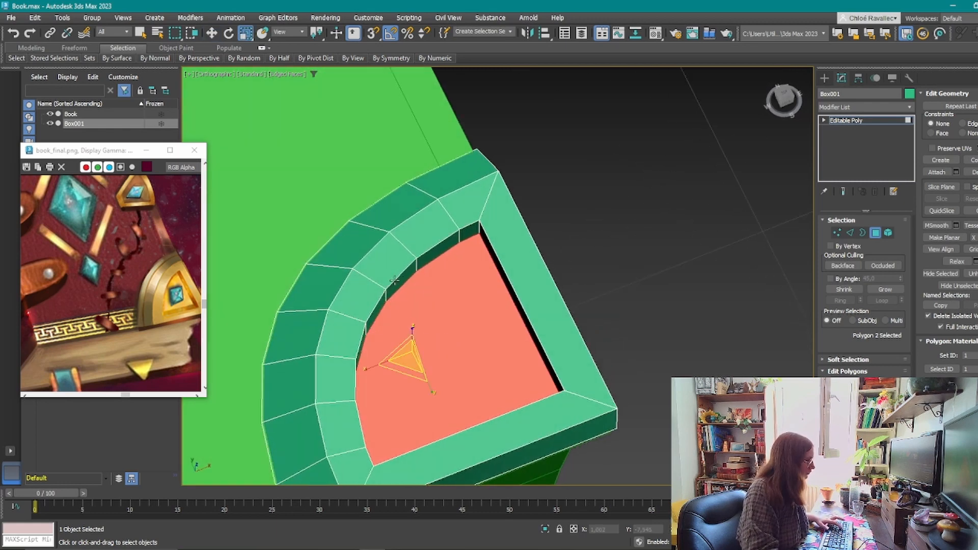
pyautogui.moveTo(434, 374); pyautogui.dragTo(430, 359)
pyautogui.keyDown('alt'); pyautogui.moveTo(430, 360); pyautogui.dragTo(507, 322, button='middle'); pyautogui.keyUp('alt')
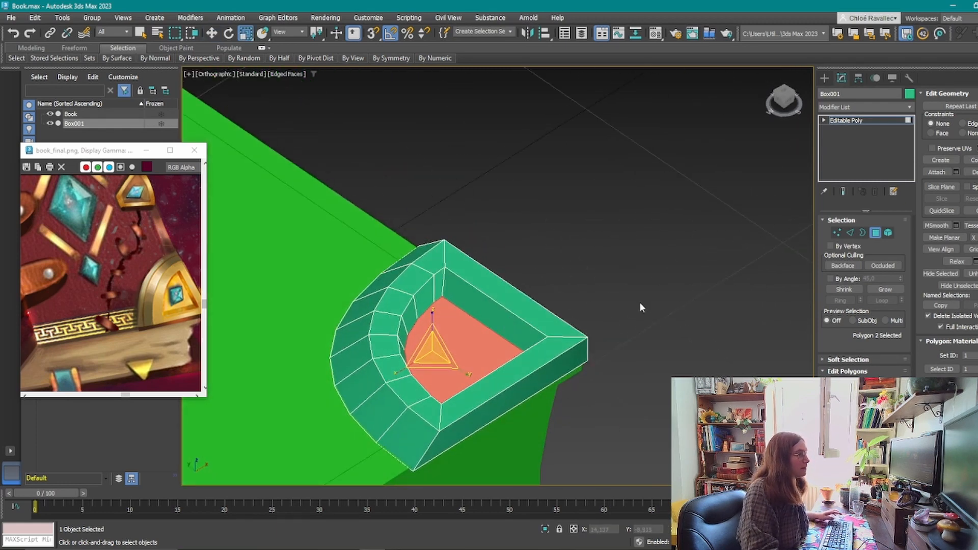
pyautogui.hotkey('ctrl', 'z')
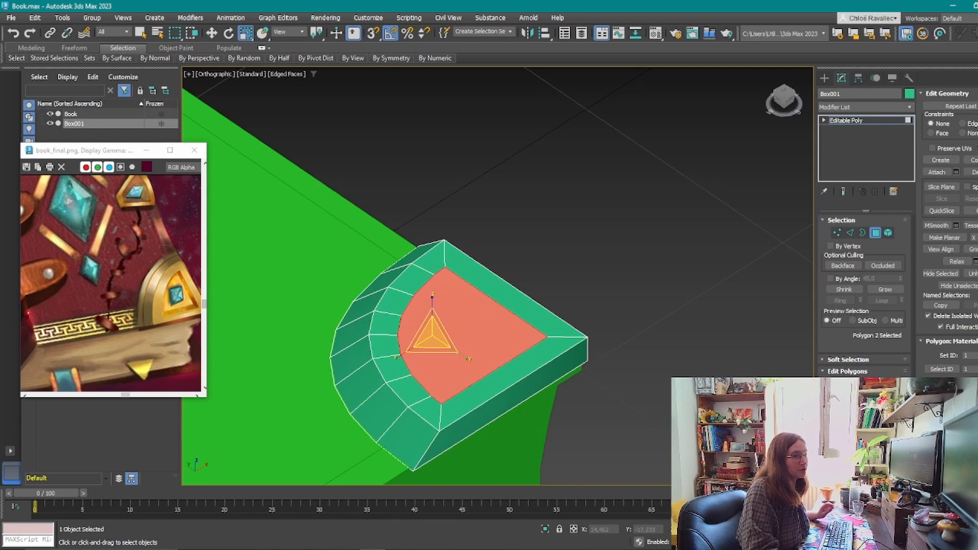
# Bevel the inset face inward with a height of about -0.48 and an outline of -0.254 to recess it with sloped walls.
pyautogui.hotkey('ctrl', 'shift', 'b')
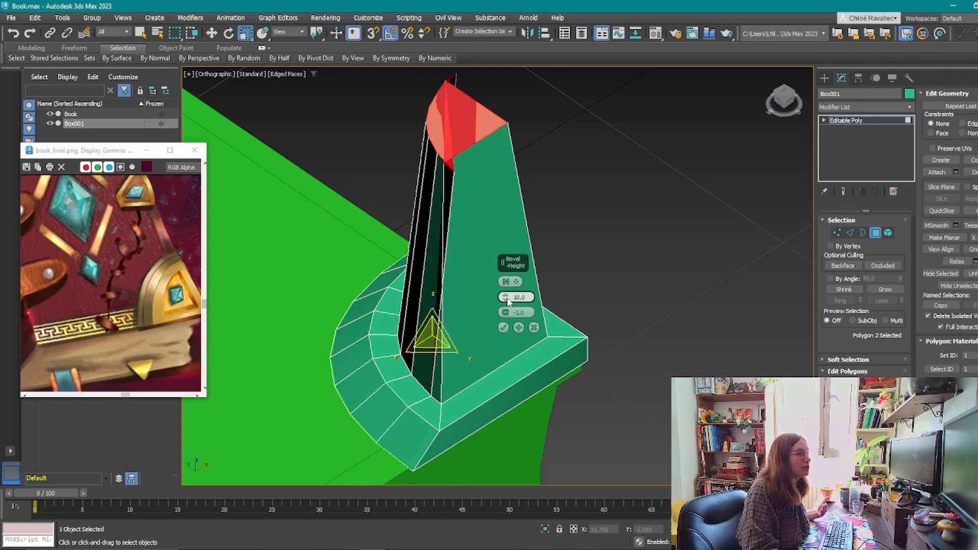
pyautogui.moveTo(505, 302); pyautogui.dragTo(504, 545)
pyautogui.moveTo(508, 28); pyautogui.dragTo(507, 417)
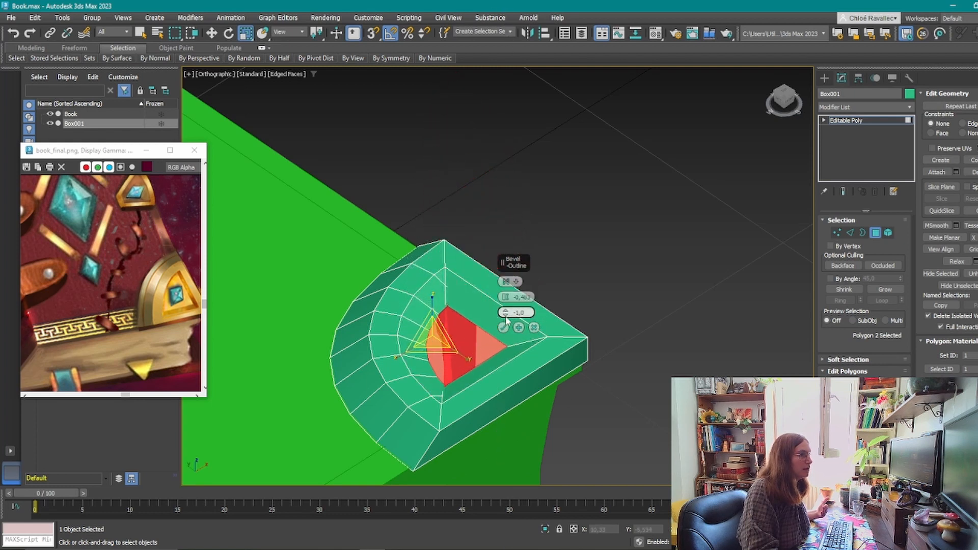
pyautogui.moveTo(505, 313); pyautogui.dragTo(505, 285)
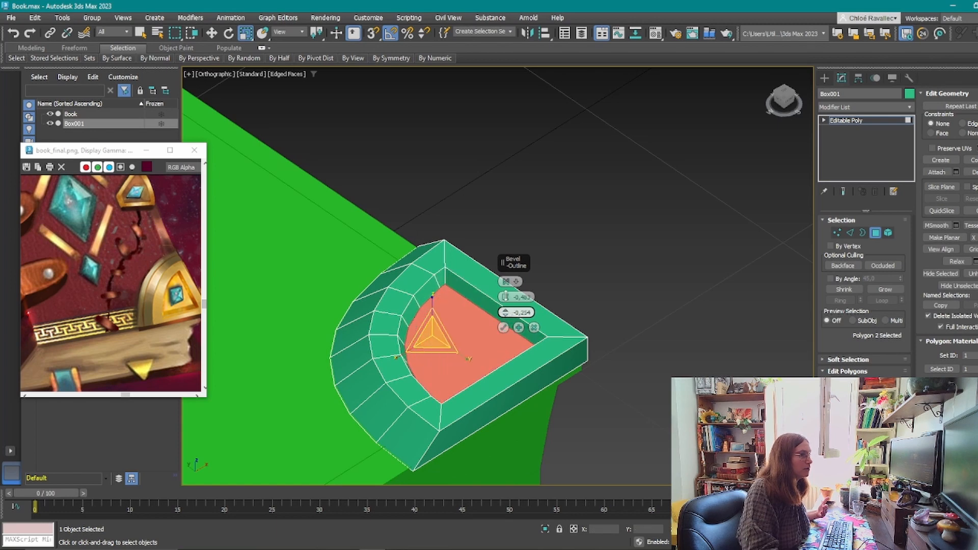
pyautogui.keyDown('alt'); pyautogui.moveTo(421, 299); pyautogui.dragTo(345, 257, button='middle'); pyautogui.keyUp('alt')
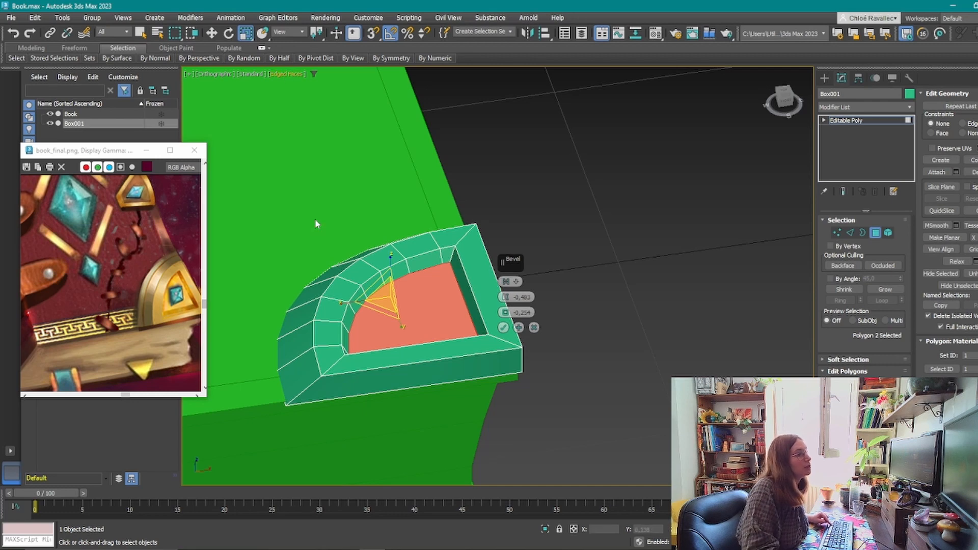
pyautogui.click(503, 327)
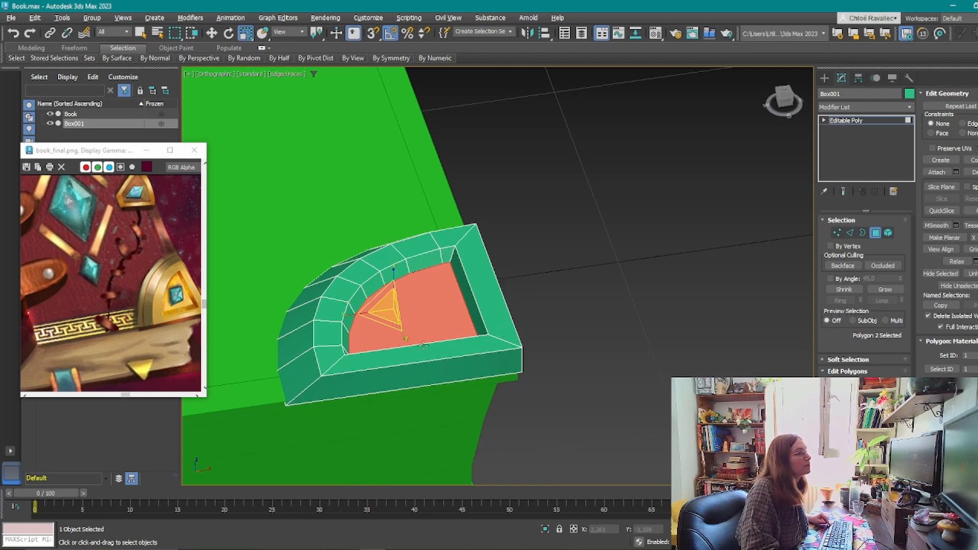
pyautogui.keyDown('alt'); pyautogui.moveTo(503, 327); pyautogui.dragTo(439, 330, button='middle'); pyautogui.keyUp('alt')
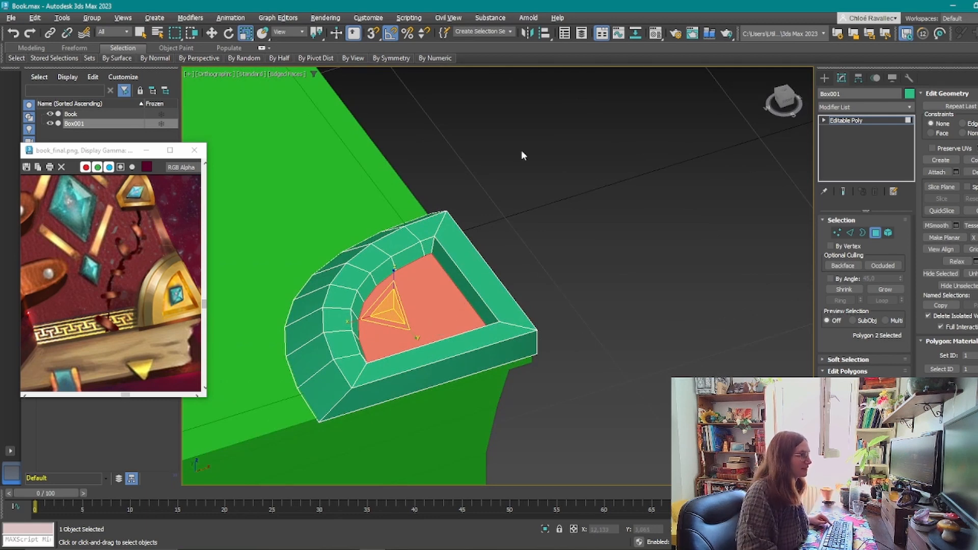
# Leave polygon level and examine the recessed plate from several angles, comparing it with the corner in the reference painting.
pyautogui.keyDown('alt'); pyautogui.moveTo(522, 155); pyautogui.dragTo(513, 245, button='middle'); pyautogui.keyUp('alt')
pyautogui.scroll(-5, 513, 245)
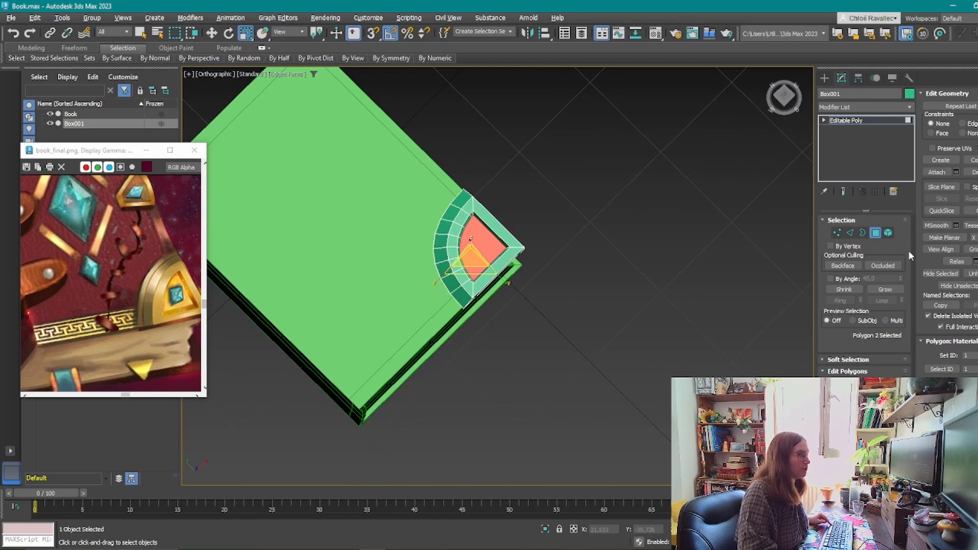
pyautogui.click(875, 233)
pyautogui.keyDown('alt'); pyautogui.moveTo(472, 308); pyautogui.dragTo(415, 301, button='middle'); pyautogui.keyUp('alt')
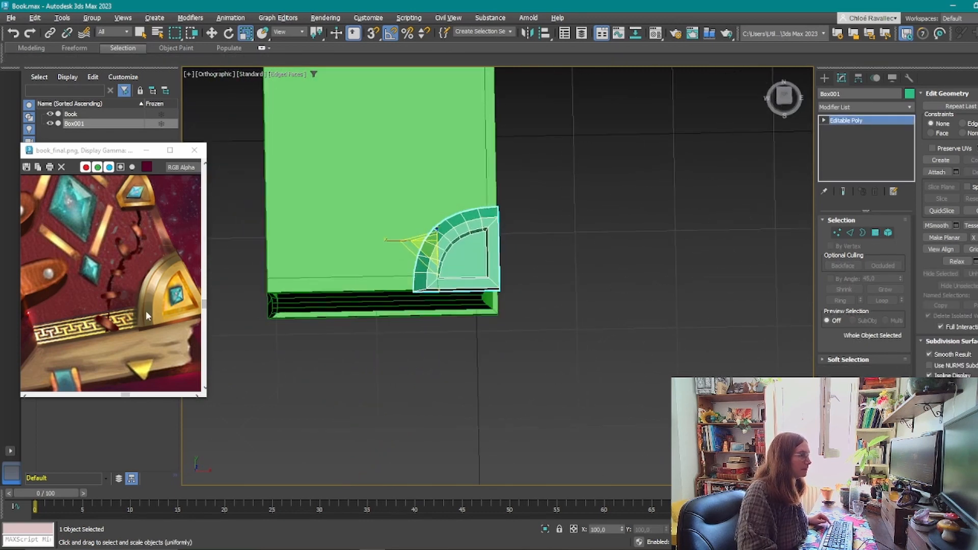
pyautogui.scroll(3, 498, 242)
pyautogui.scroll(2, 431, 253)
pyautogui.scroll(-2, 432, 253)
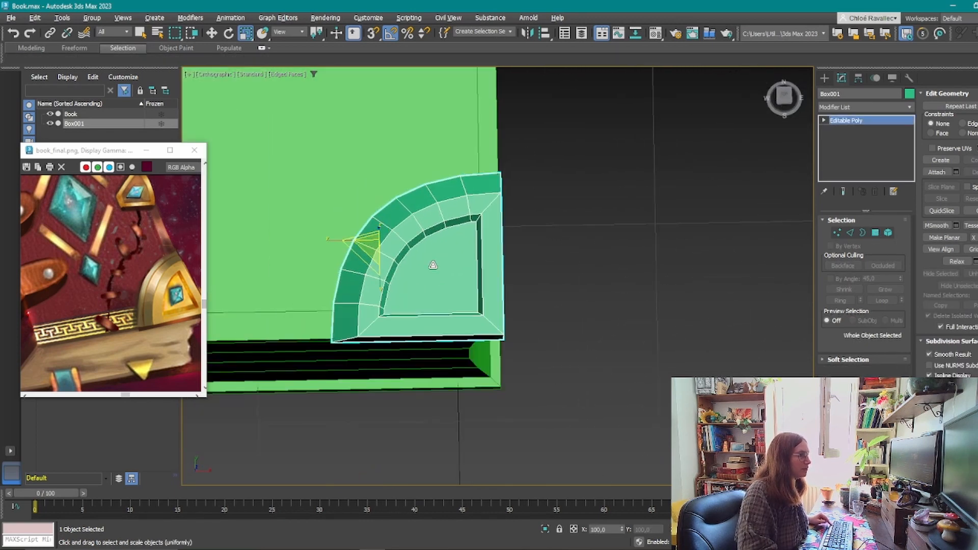
pyautogui.keyDown('alt'); pyautogui.moveTo(432, 253); pyautogui.dragTo(450, 293, button='middle'); pyautogui.keyUp('alt')
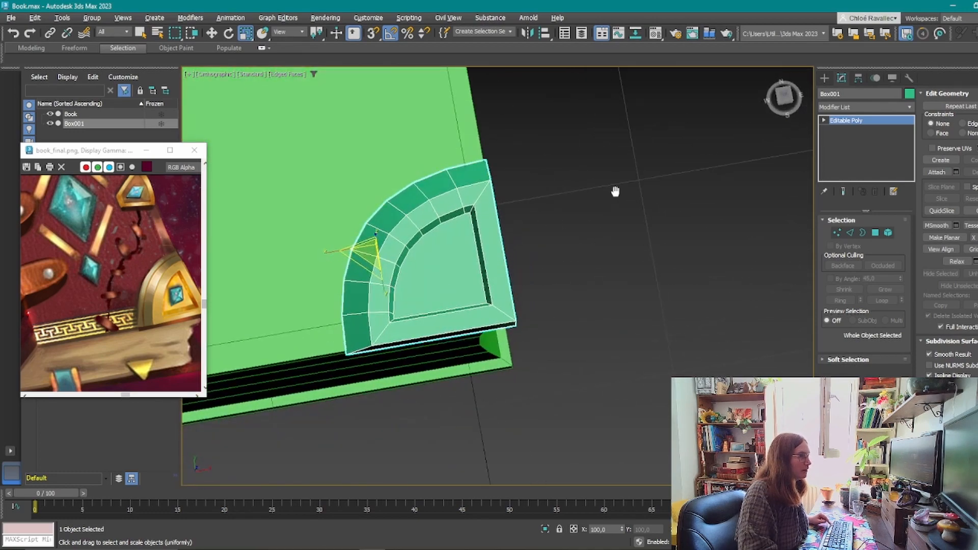
pyautogui.keyDown('alt'); pyautogui.moveTo(615, 191); pyautogui.dragTo(642, 182, button='middle'); pyautogui.keyUp('alt')
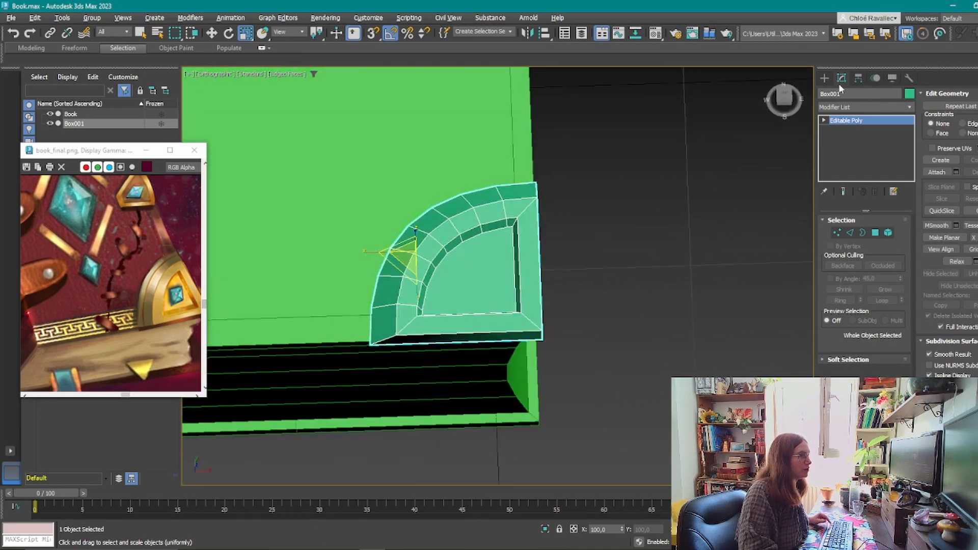
# Create a box about 2.78 long, 2.78 wide and 1.24 high beside the book, near the corner plate.
pyautogui.click(823, 77)
pyautogui.scroll(-6, 637, 313)
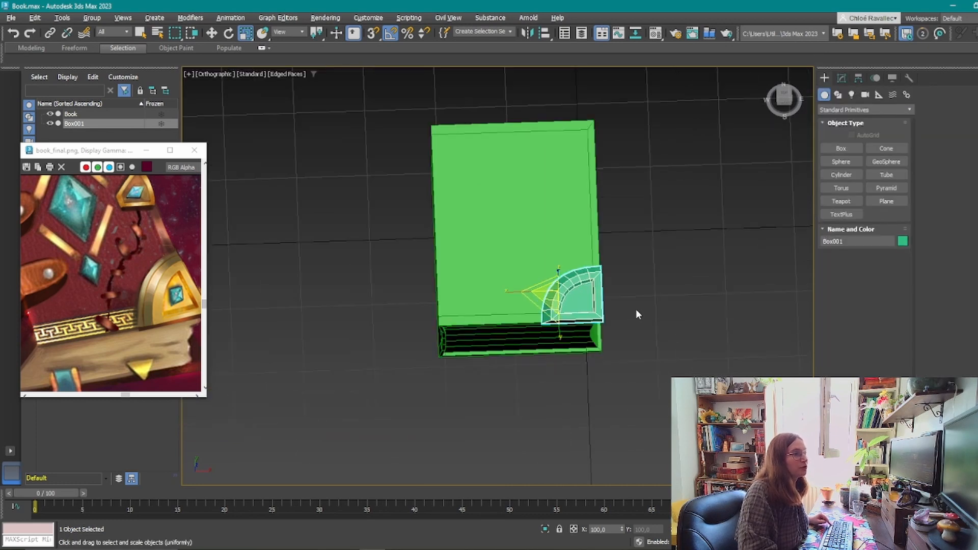
pyautogui.moveTo(636, 310); pyautogui.dragTo(571, 325, button='middle')
pyautogui.click(850, 146)
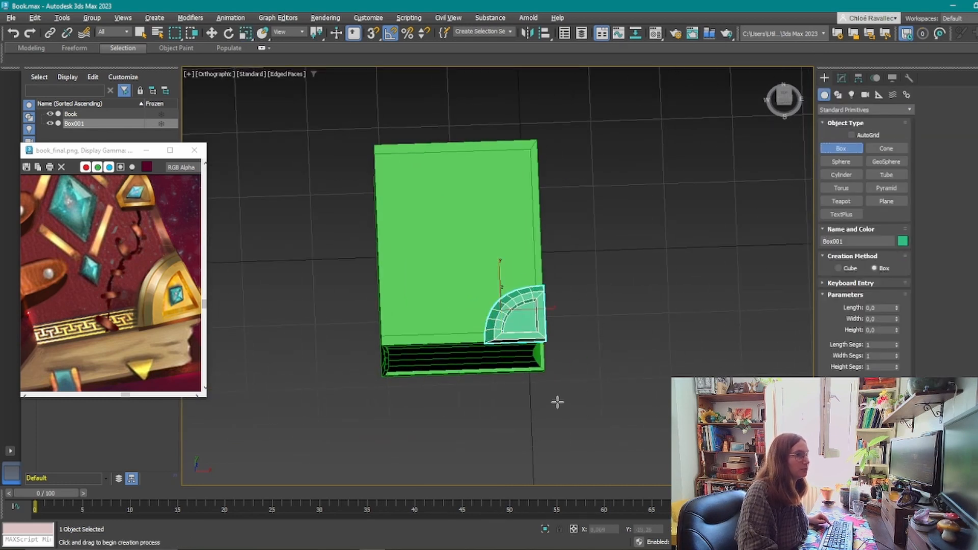
pyautogui.scroll(4, 594, 359)
pyautogui.scroll(2, 552, 257)
pyautogui.moveTo(559, 208); pyautogui.dragTo(618, 258)
pyautogui.click(609, 229)
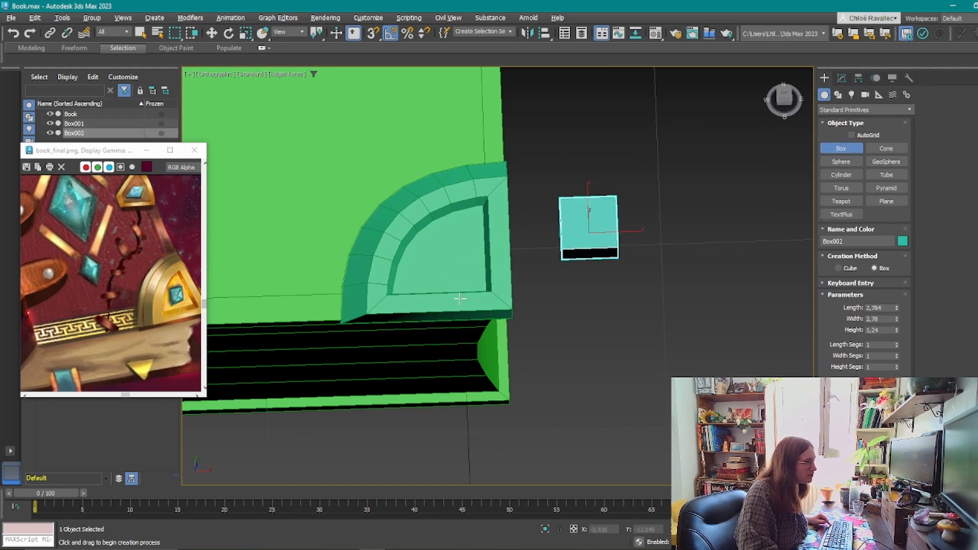
# Convert the new box to an Editable Poly and select its top face at polygon level.
pyautogui.keyDown('alt'); pyautogui.moveTo(601, 255); pyautogui.dragTo(616, 242, button='middle'); pyautogui.keyUp('alt')
pyautogui.scroll(2, 617, 240)
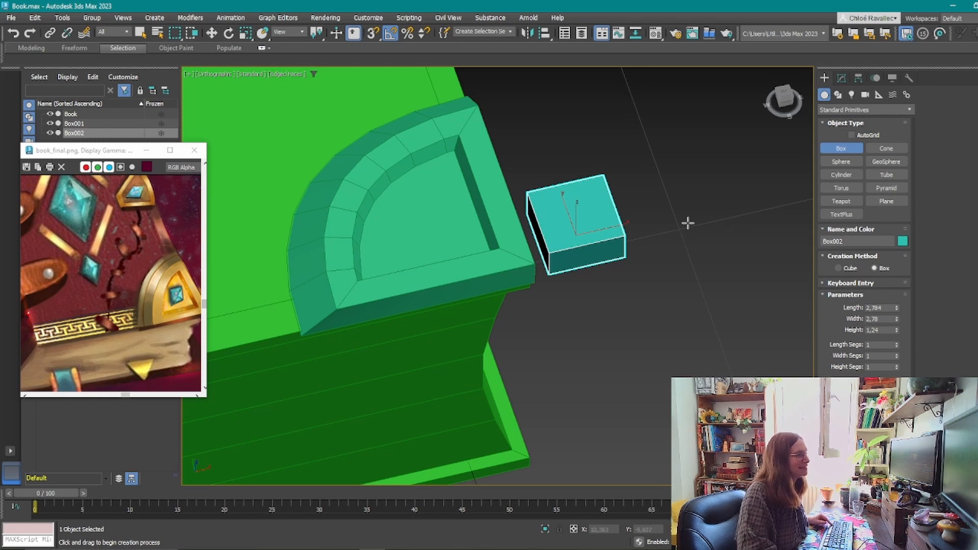
pyautogui.scroll(3, 594, 204)
pyautogui.keyDown('alt'); pyautogui.moveTo(594, 204); pyautogui.dragTo(579, 187, button='middle'); pyautogui.keyUp('alt')
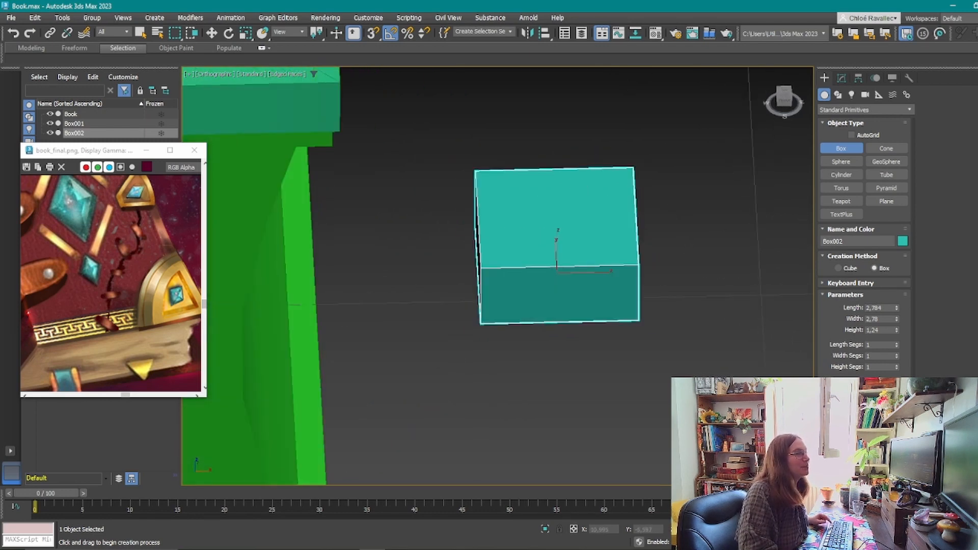
pyautogui.click(841, 80)
pyautogui.rightClick(856, 136)
pyautogui.click(877, 203)
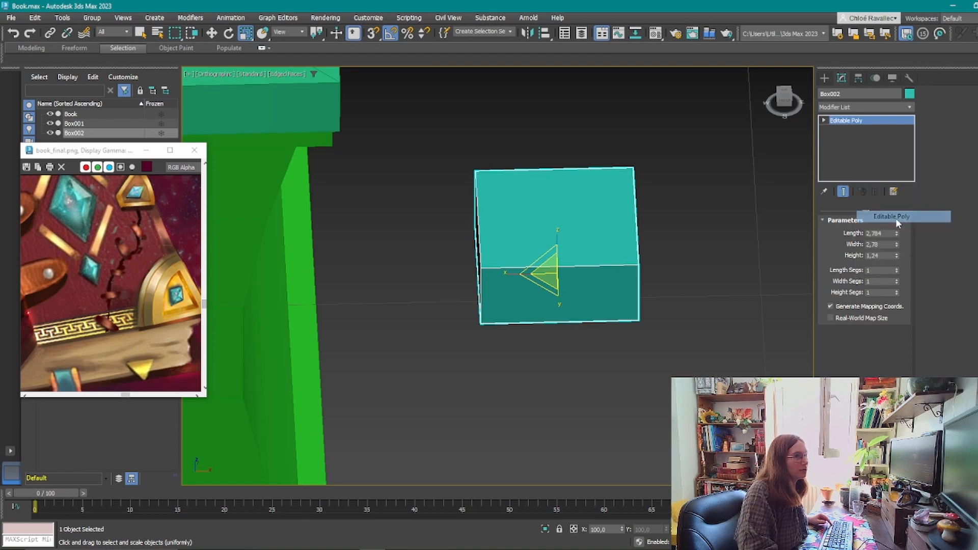
pyautogui.click(875, 233)
pyautogui.click(559, 216)
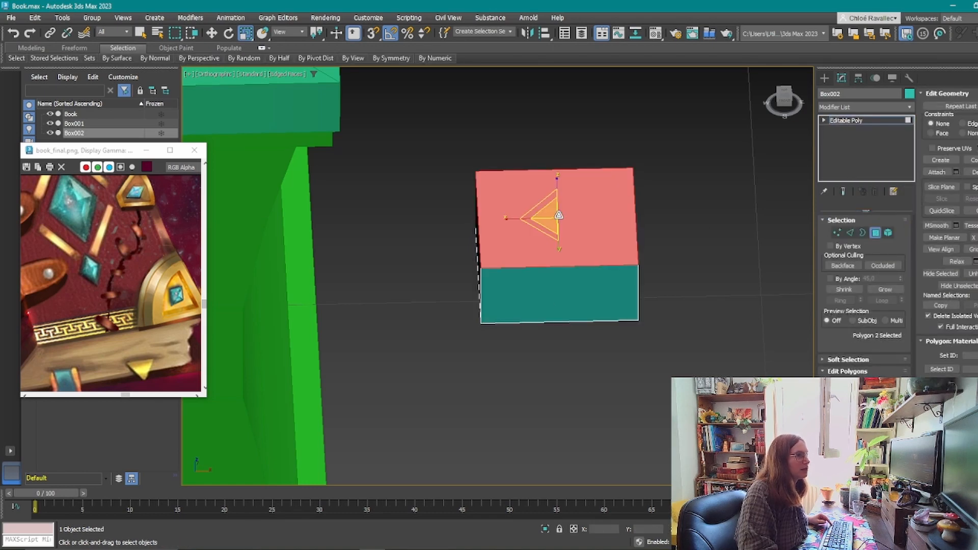
# Convert the box's top face selection to its four vertices and weld them into one point with a threshold of 3.327.
pyautogui.moveTo(659, 269)
pyautogui.keyDown('alt'); pyautogui.mouseDown(button='middle')
pyautogui.moveTo(624, 231)
pyautogui.moveTo(641, 266)
pyautogui.mouseUp(button='middle'); pyautogui.keyUp('alt')
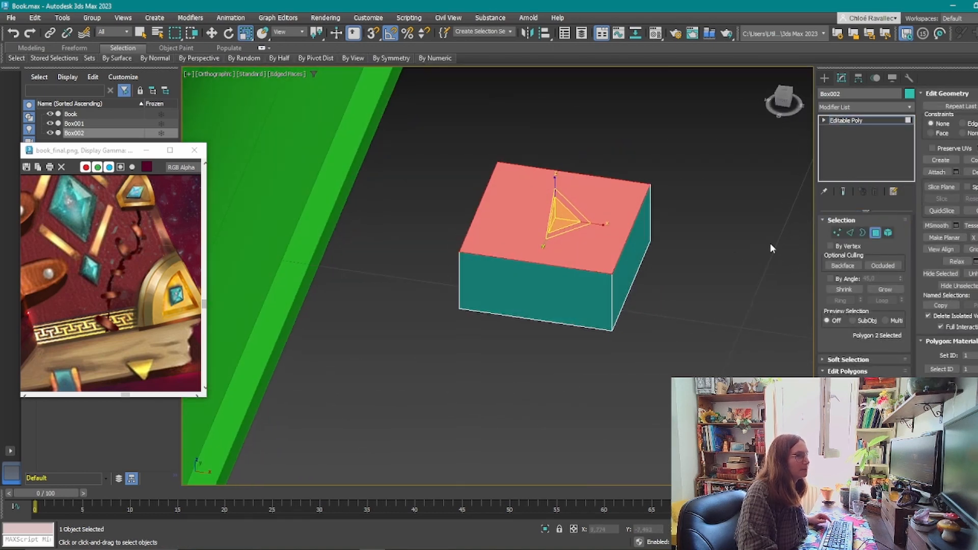
pyautogui.keyDown('ctrl'); pyautogui.click(839, 233); pyautogui.keyUp('ctrl')
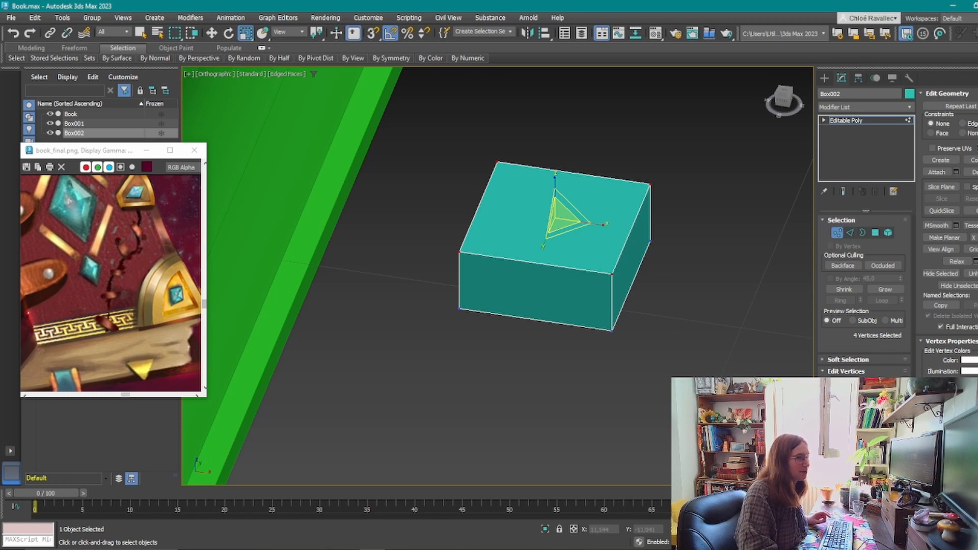
pyautogui.click(900, 395)
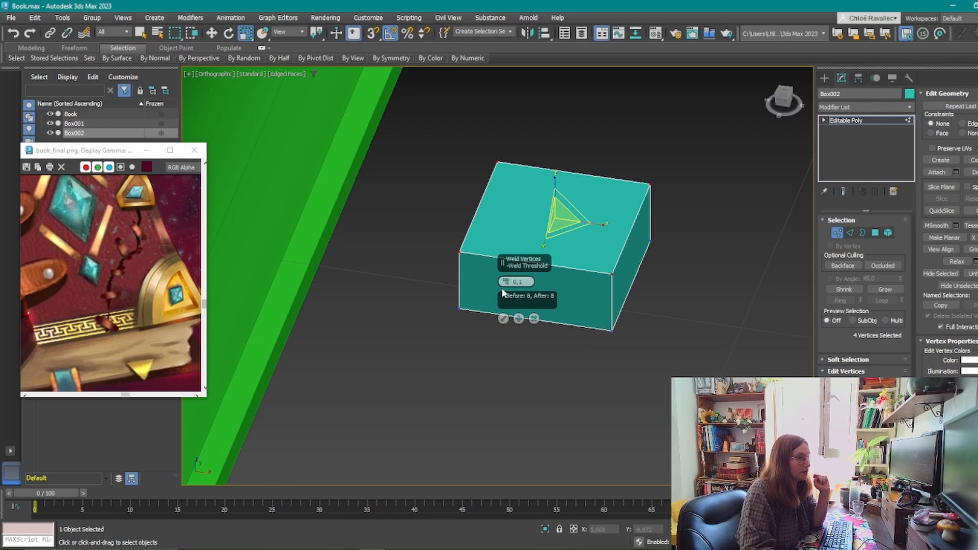
pyautogui.moveTo(505, 281); pyautogui.dragTo(504, 278)
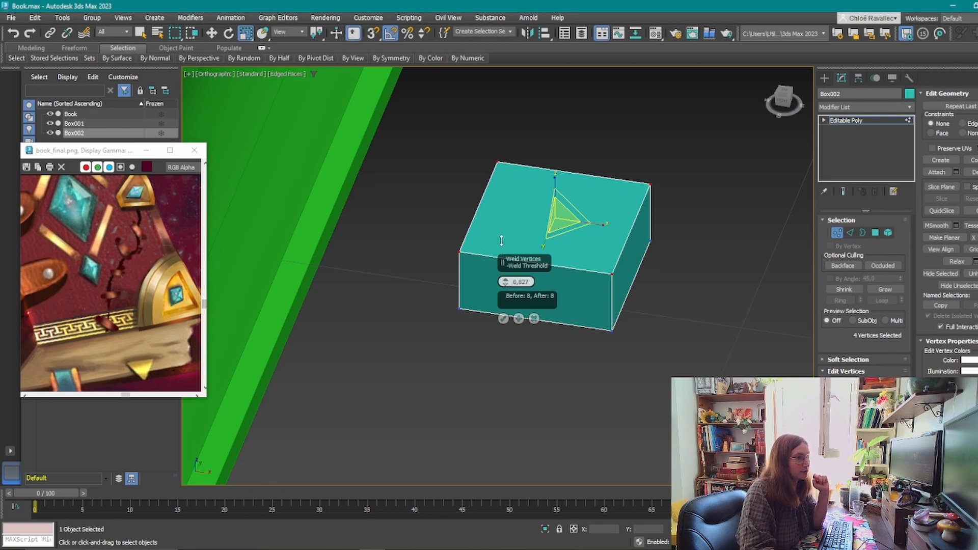
pyautogui.moveTo(496, 182); pyautogui.dragTo(493, 100)
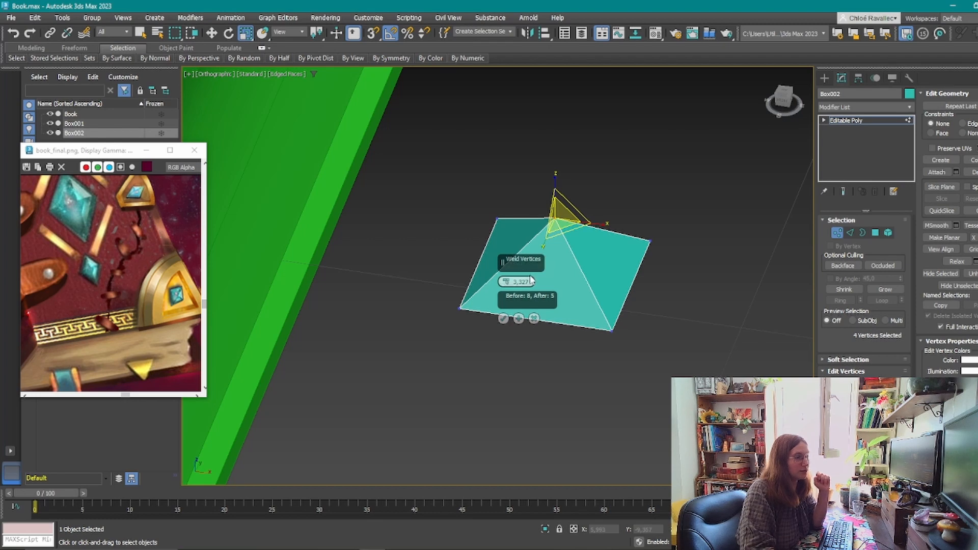
pyautogui.click(503, 319)
# Select the whole pyramid at element level and move it into the recessed centre of the corner plate.
pyautogui.scroll(-3, 602, 282)
pyautogui.keyDown('alt'); pyautogui.moveTo(604, 282); pyautogui.dragTo(616, 319, button='middle'); pyautogui.keyUp('alt')
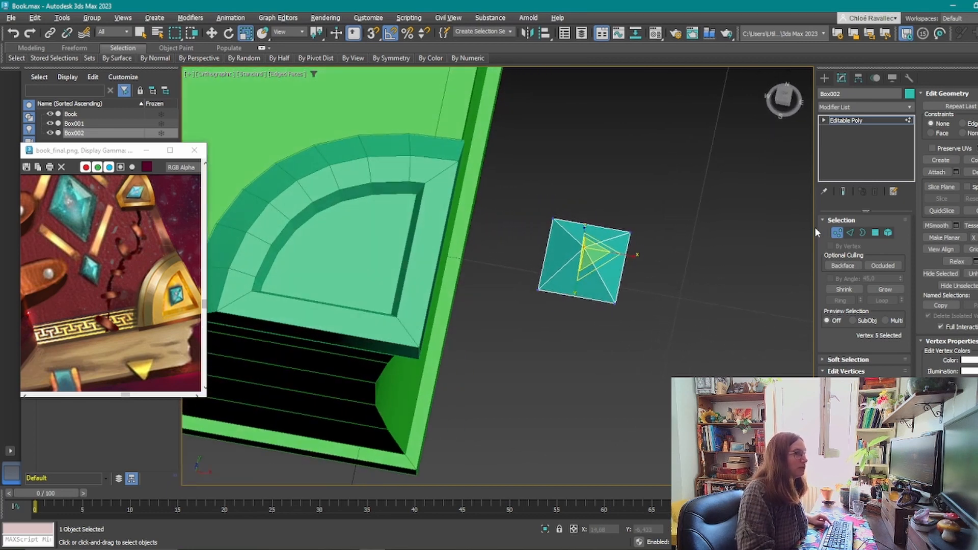
pyautogui.click(887, 232)
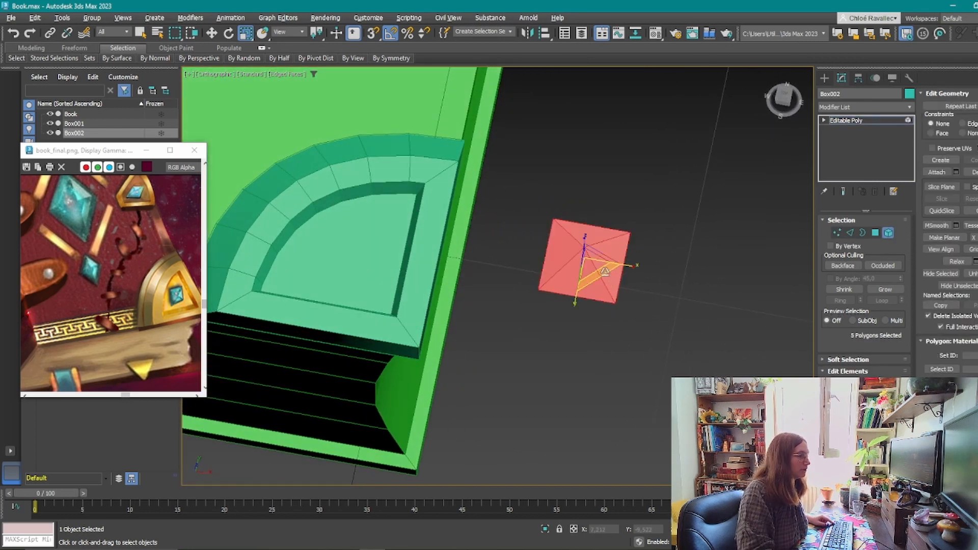
pyautogui.press('w')
pyautogui.moveTo(596, 249); pyautogui.dragTo(340, 353)
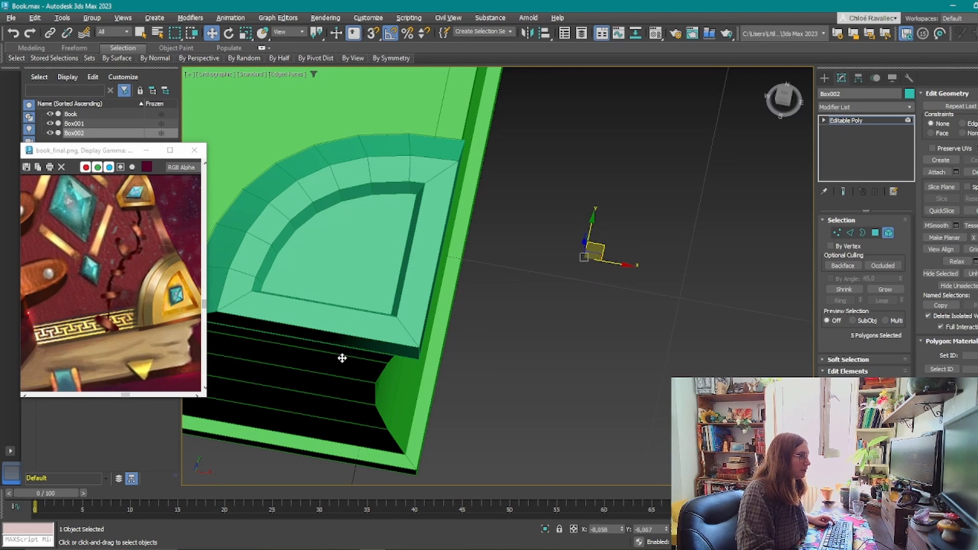
pyautogui.keyDown('alt'); pyautogui.moveTo(366, 404); pyautogui.dragTo(387, 309, button='middle'); pyautogui.keyUp('alt')
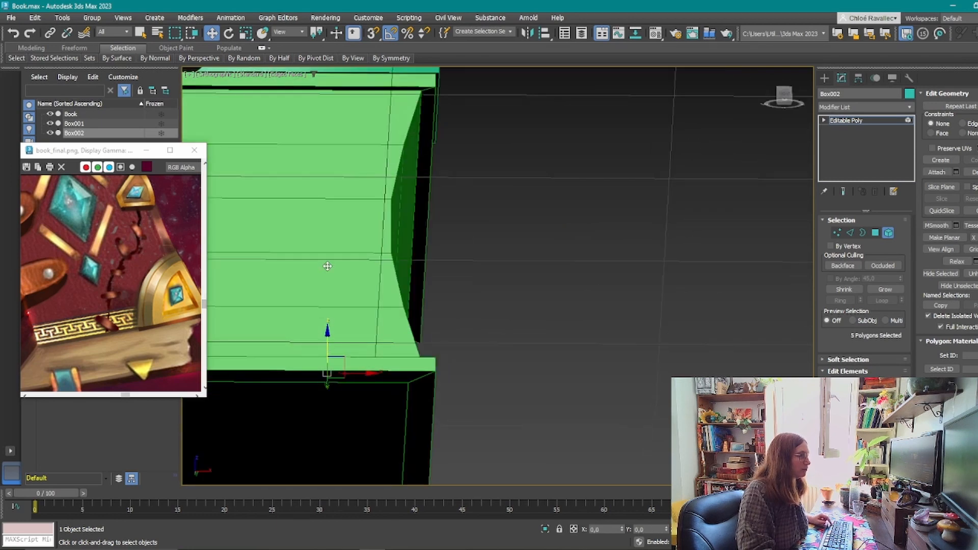
pyautogui.keyDown('alt'); pyautogui.moveTo(326, 80); pyautogui.dragTo(407, 304, button='middle'); pyautogui.keyUp('alt')
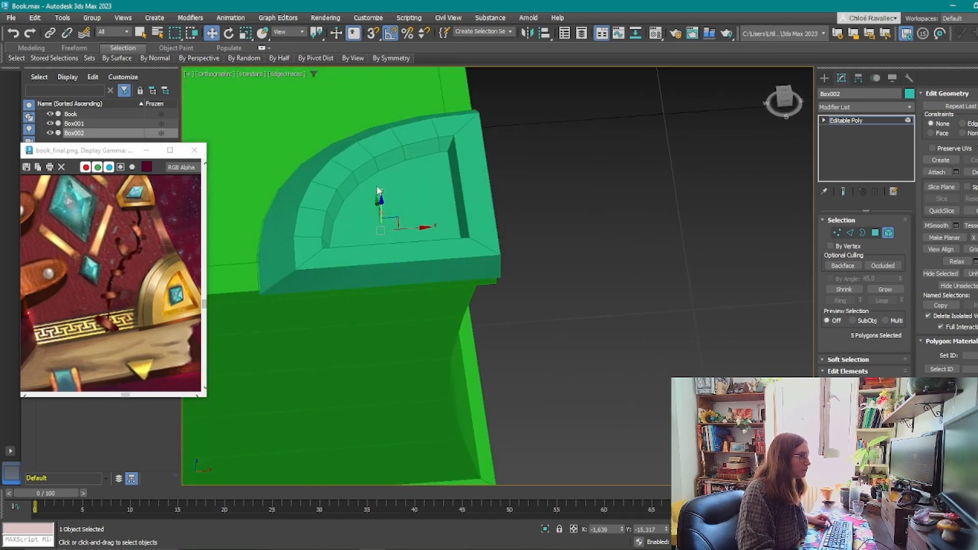
pyautogui.keyDown('alt'); pyautogui.moveTo(400, 234); pyautogui.dragTo(384, 210, button='middle'); pyautogui.keyUp('alt')
pyautogui.moveTo(379, 204); pyautogui.dragTo(412, 173)
pyautogui.scroll(5, 411, 172)
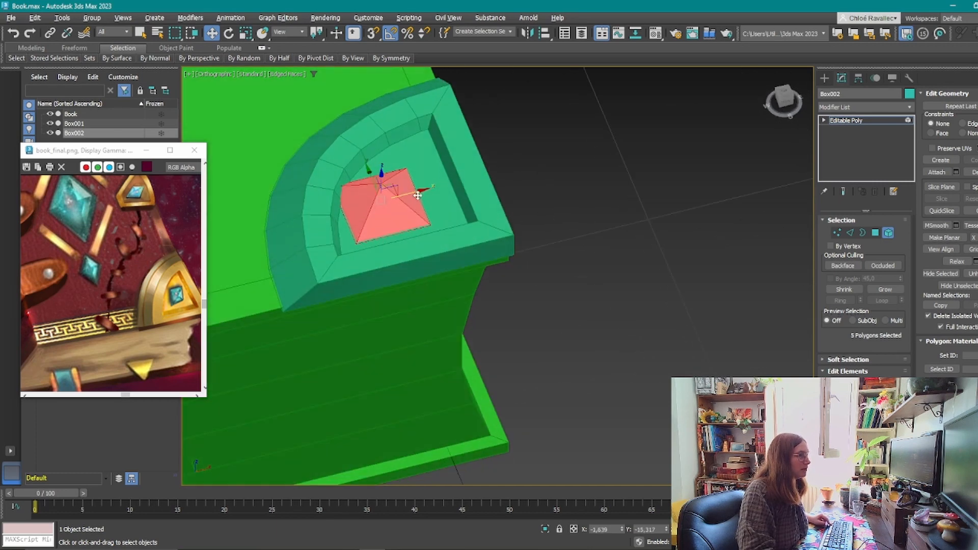
pyautogui.scroll(-2, 317, 307)
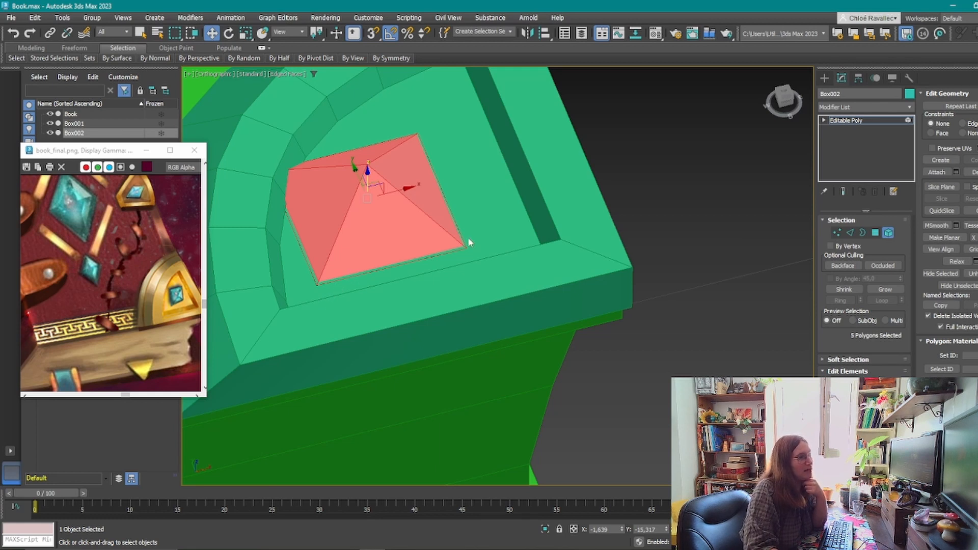
# Reposition the pyramid element within the recess, shifting it about 0.881 along X towards the plate's outer edge.
pyautogui.click(365, 171)
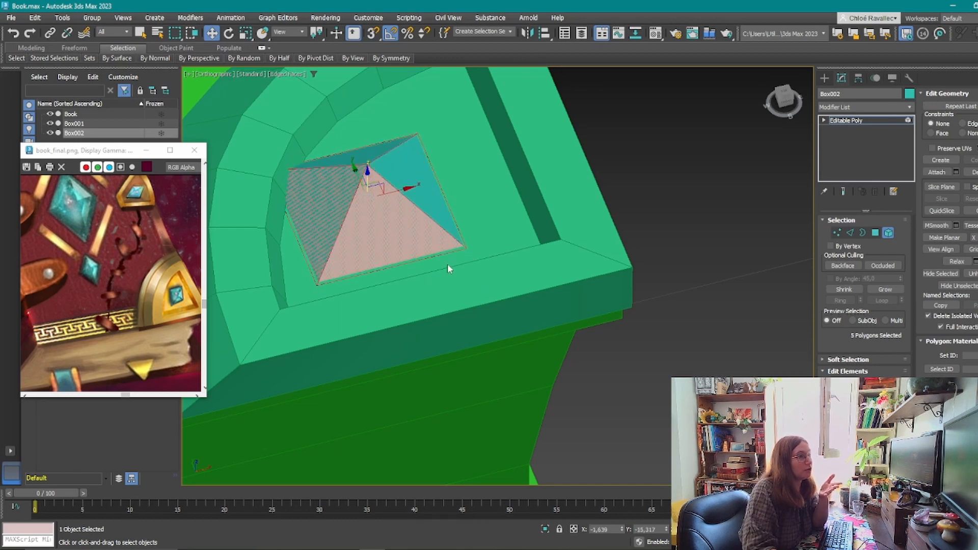
pyautogui.moveTo(403, 189); pyautogui.dragTo(448, 186)
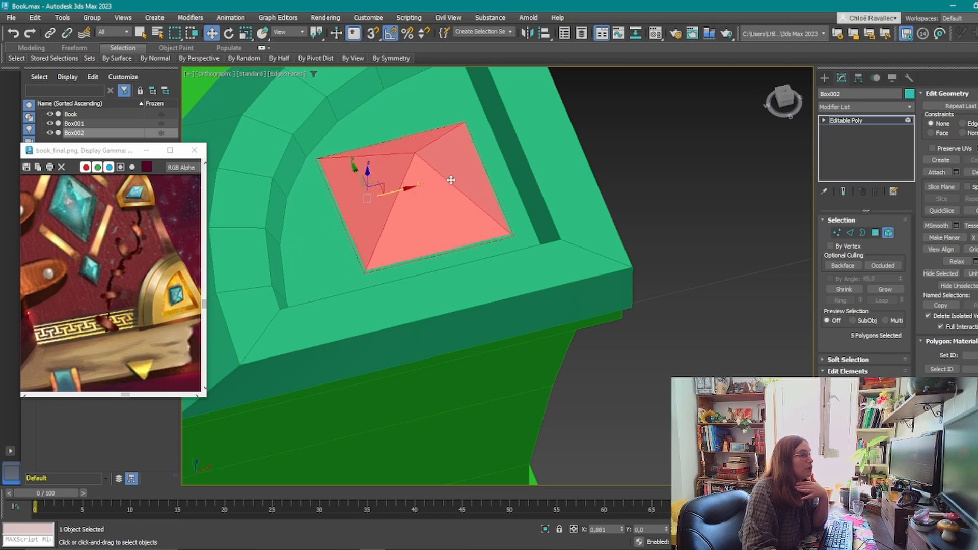
pyautogui.click(716, 168)
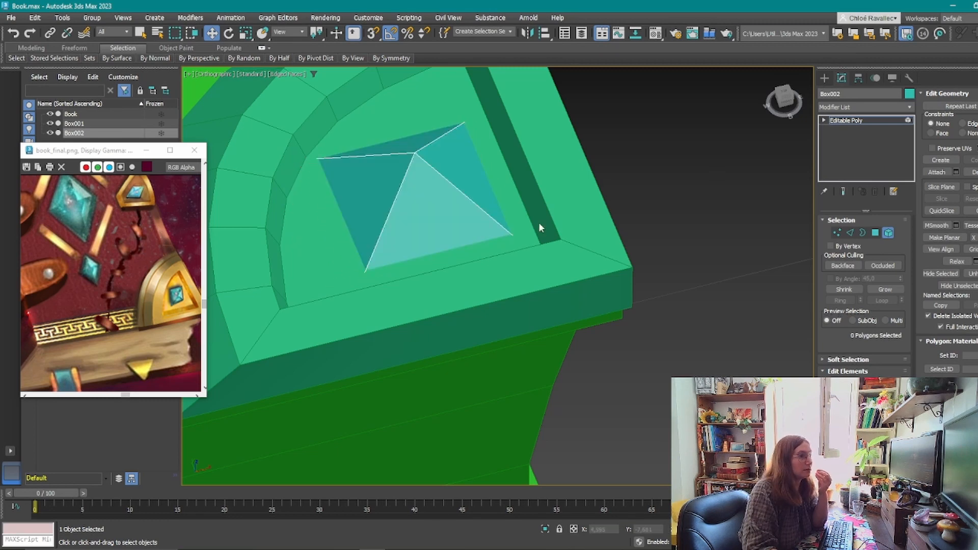
pyautogui.click(447, 192)
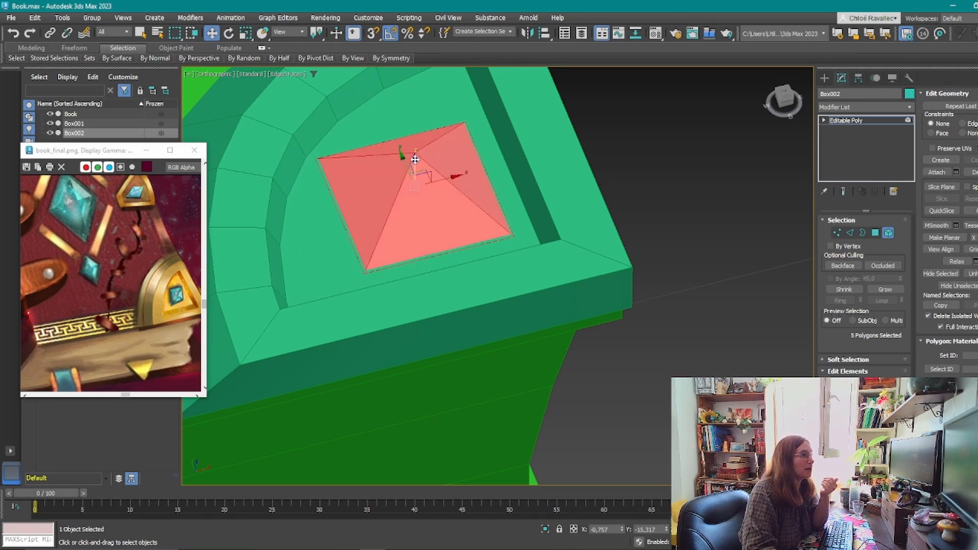
pyautogui.moveTo(404, 157); pyautogui.dragTo(411, 145)
# Rotate the pyramid element slightly about its vertical axis inside the recess and try scaling it along one direction.
pyautogui.keyDown('alt'); pyautogui.moveTo(411, 146); pyautogui.dragTo(535, 256, button='middle'); pyautogui.keyUp('alt')
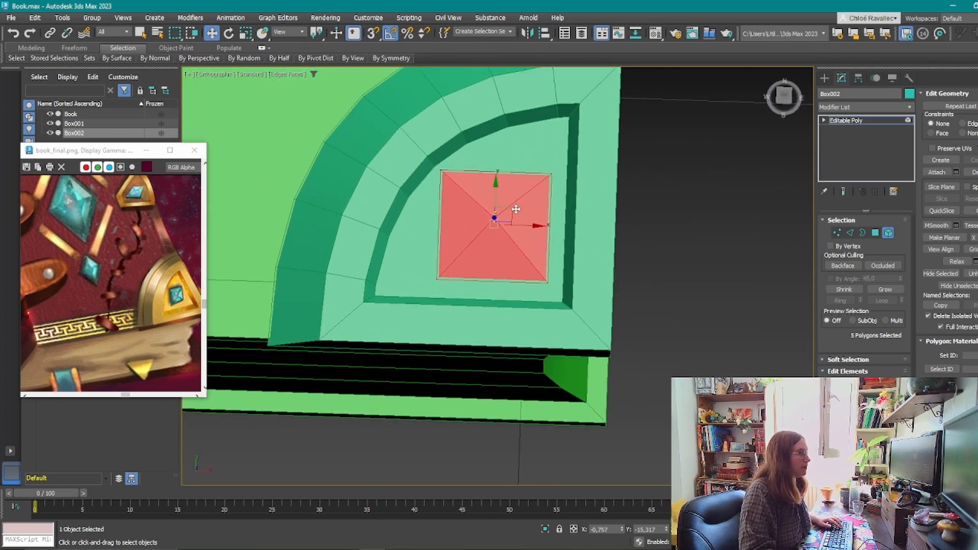
pyautogui.press('e')
pyautogui.moveTo(520, 246); pyautogui.dragTo(527, 238)
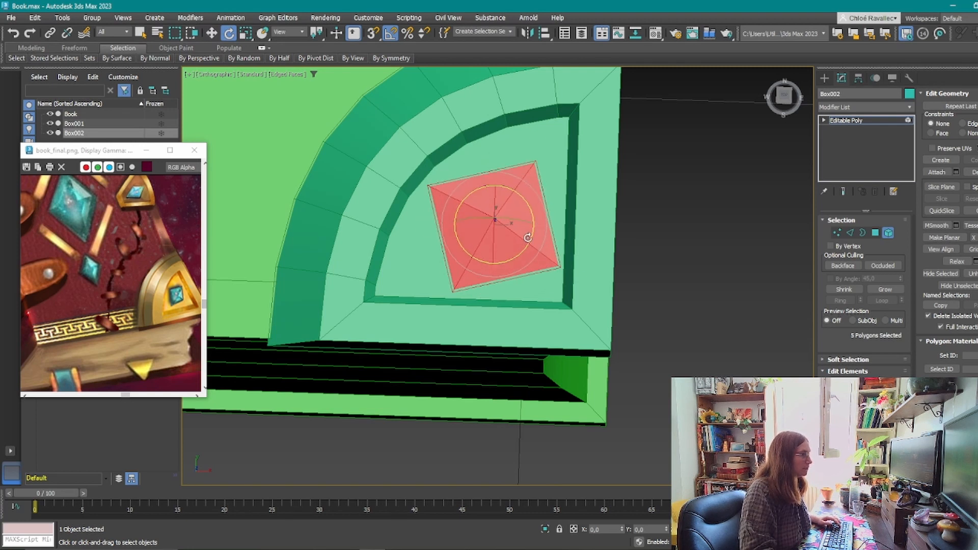
pyautogui.press('r')
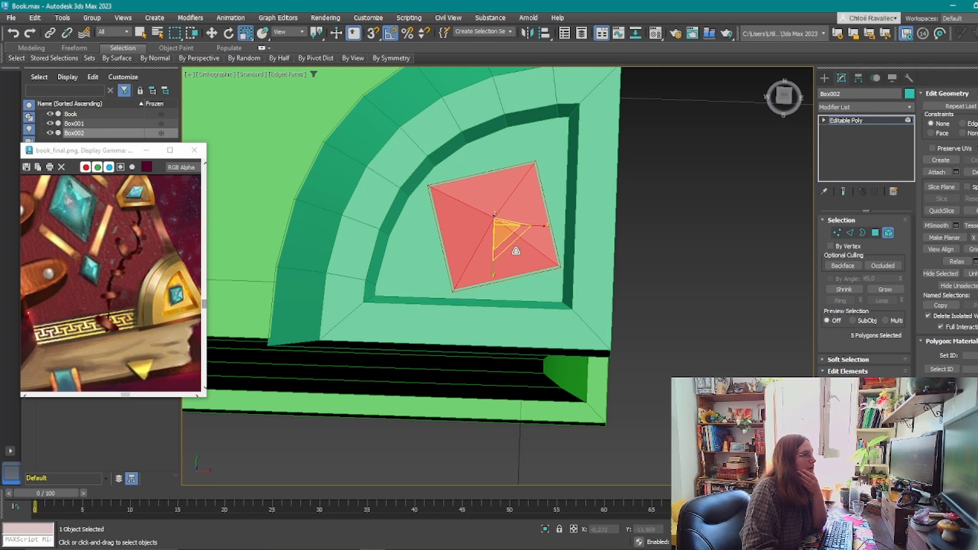
pyautogui.moveTo(484, 225)
pyautogui.mouseDown()
pyautogui.moveTo(492, 233)
pyautogui.moveTo(494, 223)
pyautogui.mouseUp()
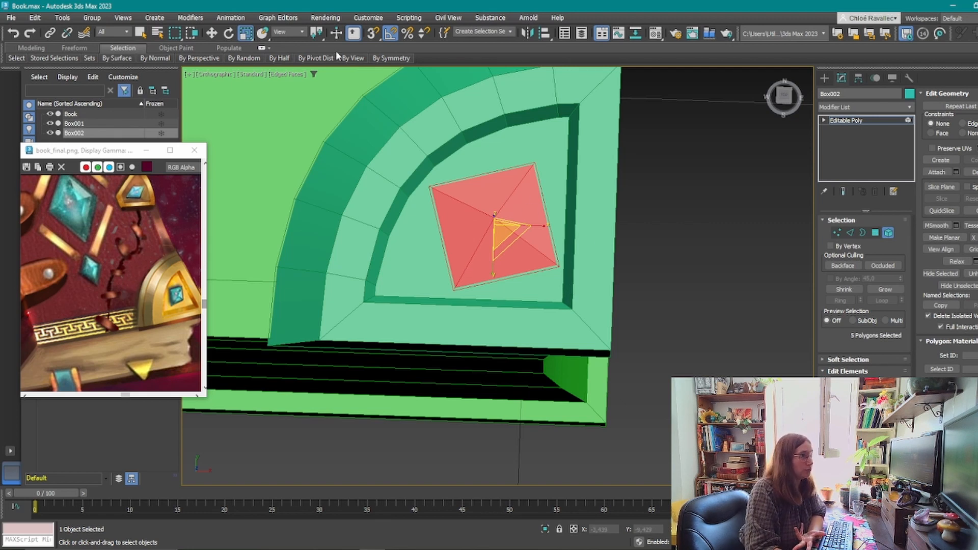
# Set the reference coordinate system for scaling to Local and check the pyramid's axes from several angles.
pyautogui.click(299, 34)
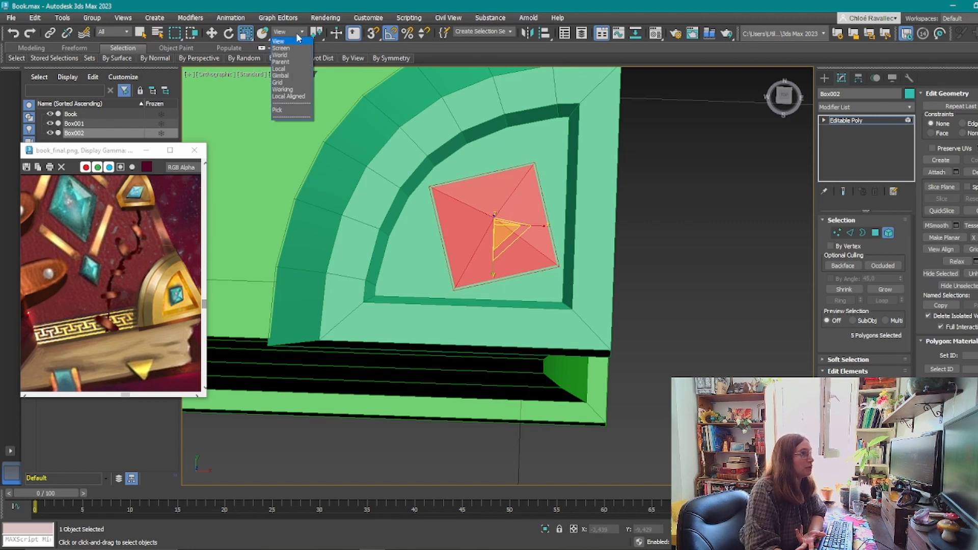
pyautogui.click(280, 69)
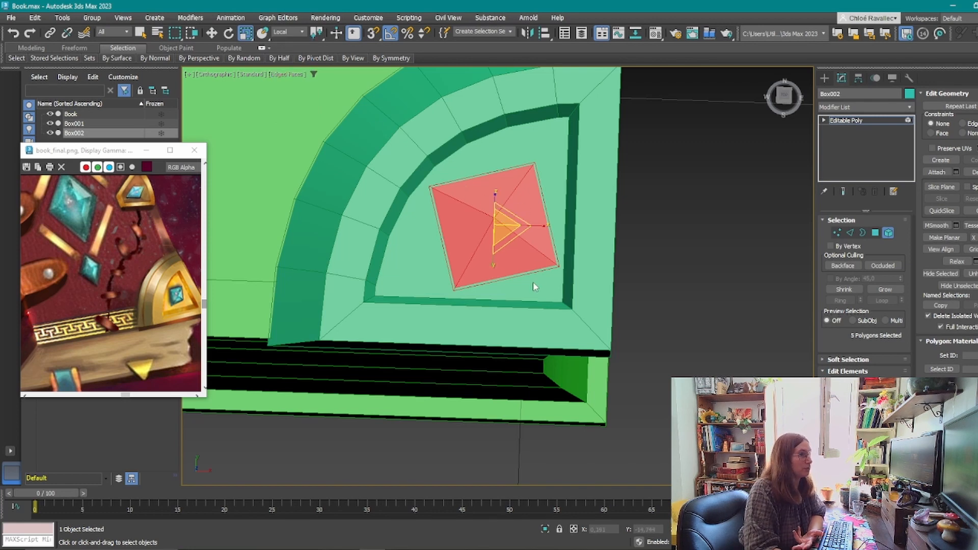
pyautogui.keyDown('alt'); pyautogui.moveTo(529, 227); pyautogui.dragTo(625, 166, button='middle'); pyautogui.keyUp('alt')
pyautogui.scroll(2, 589, 178)
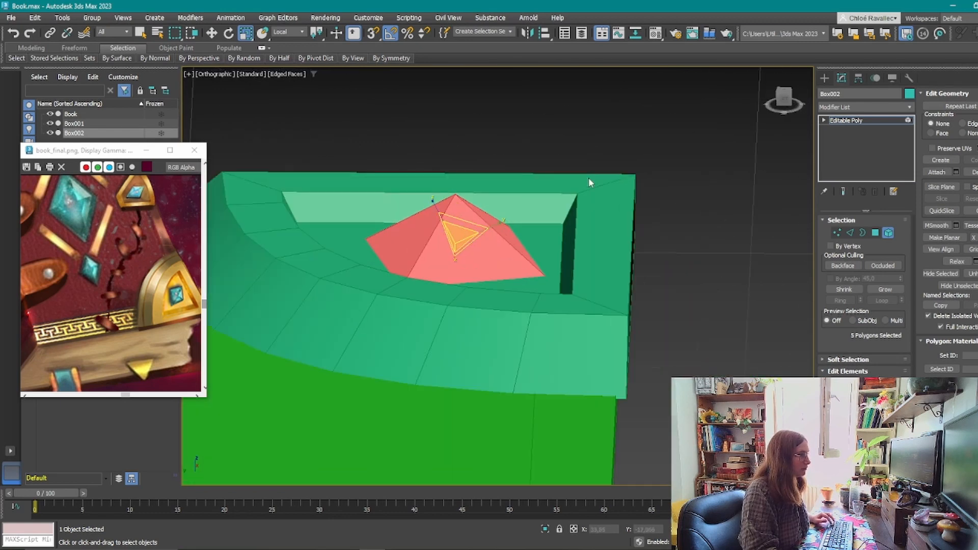
pyautogui.keyDown('alt'); pyautogui.moveTo(499, 253); pyautogui.dragTo(484, 269, button='middle'); pyautogui.keyUp('alt')
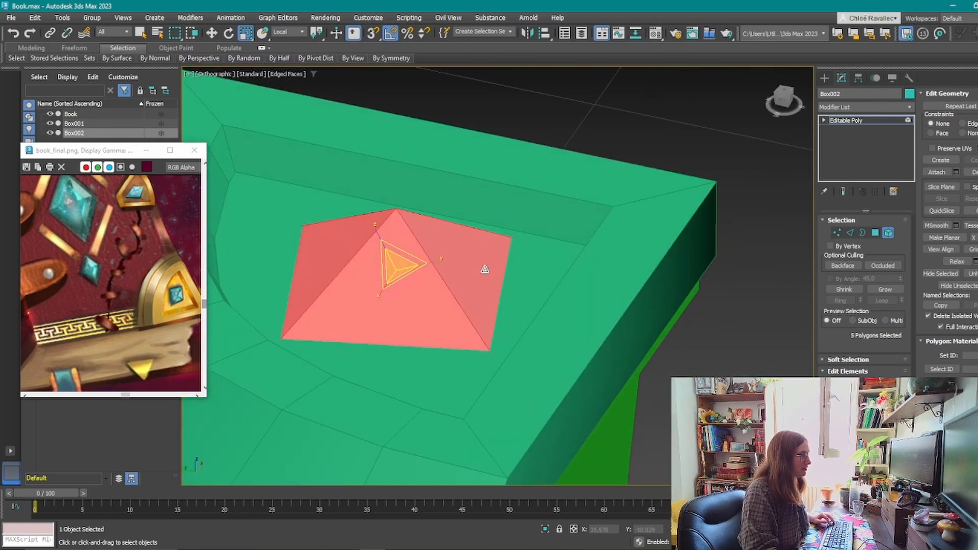
# Leave element level, check the pyramid's object axes, and delete the pyramid from the corner plate.
pyautogui.click(666, 366)
pyautogui.click(887, 231)
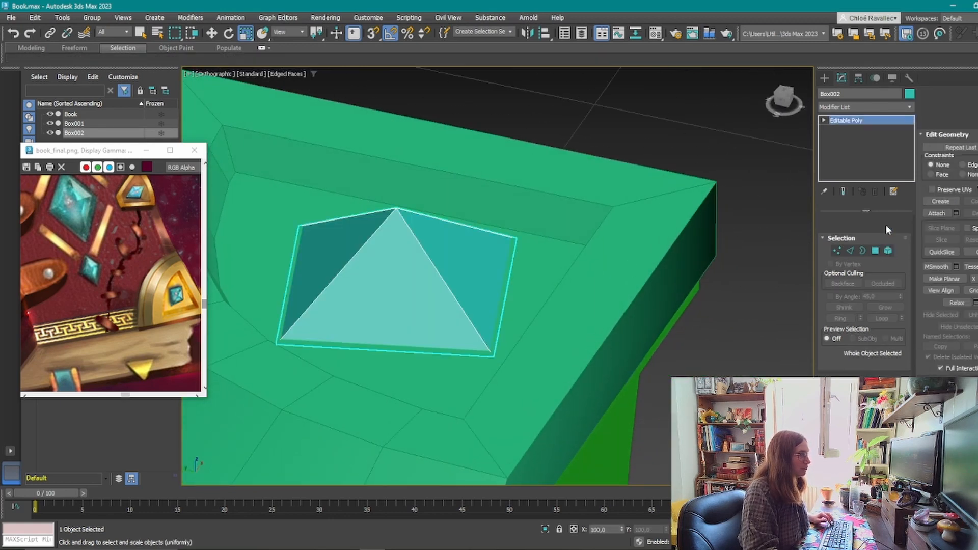
pyautogui.click(825, 77)
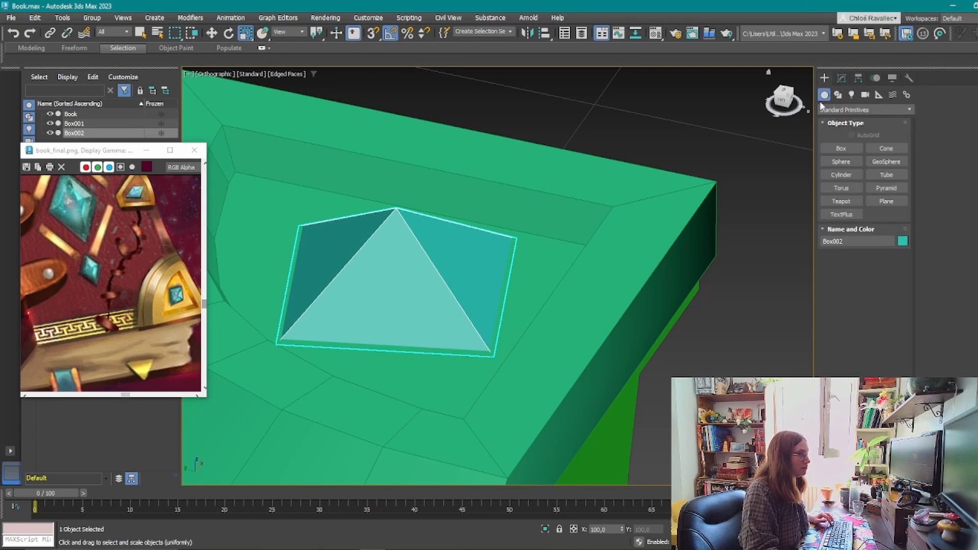
pyautogui.keyDown('alt'); pyautogui.moveTo(441, 277); pyautogui.dragTo(567, 244, button='middle'); pyautogui.keyUp('alt')
pyautogui.press('w')
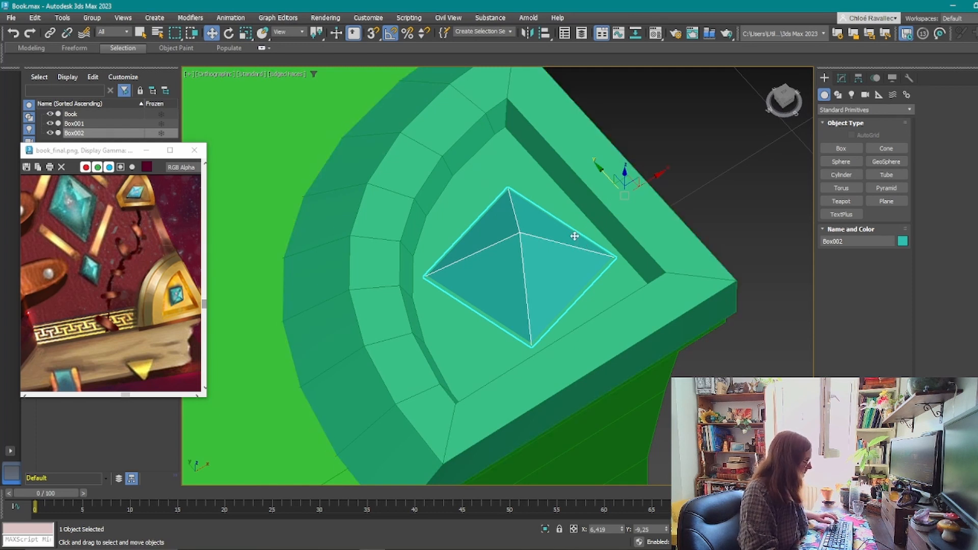
pyautogui.press('r')
pyautogui.moveTo(613, 225); pyautogui.dragTo(557, 225, button='middle')
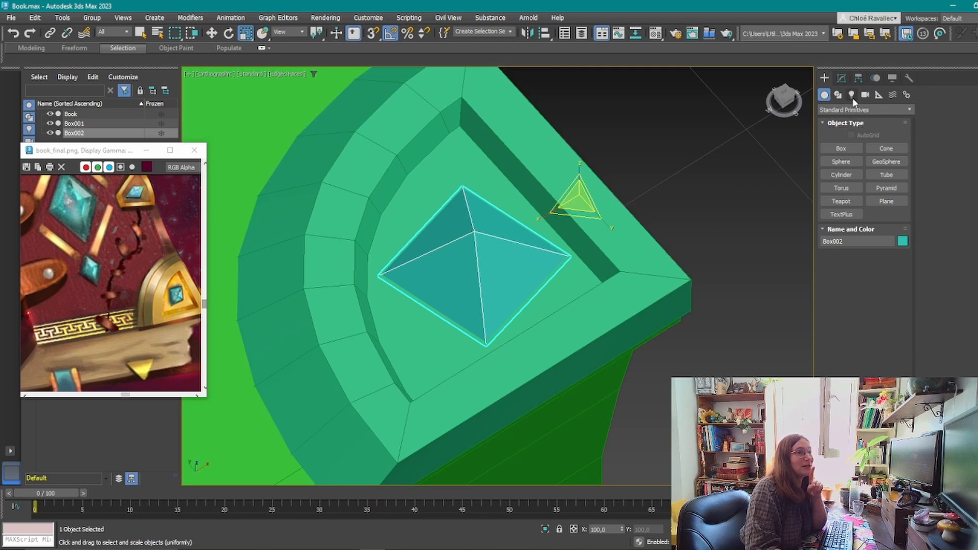
pyautogui.click(841, 77)
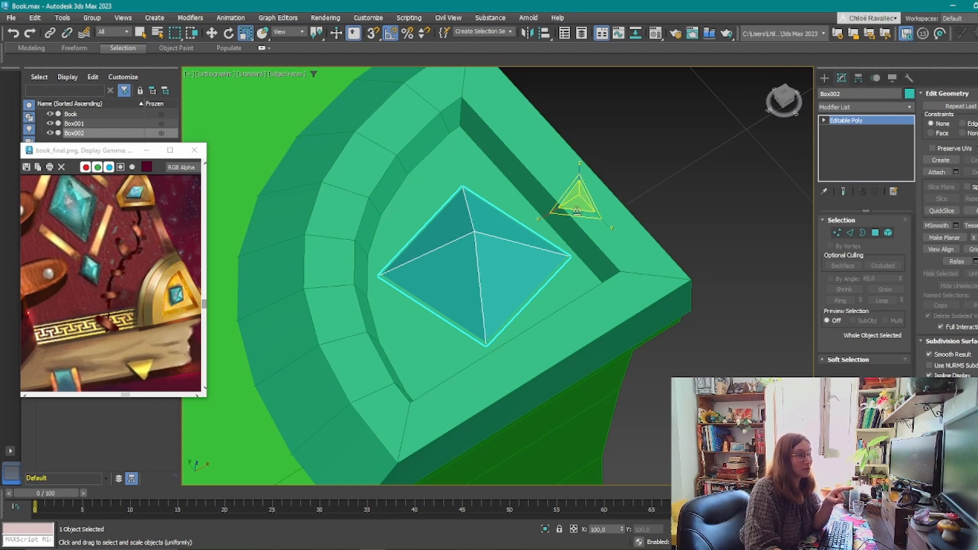
pyautogui.moveTo(508, 280); pyautogui.dragTo(371, 270, button='middle')
pyautogui.press('Delete')
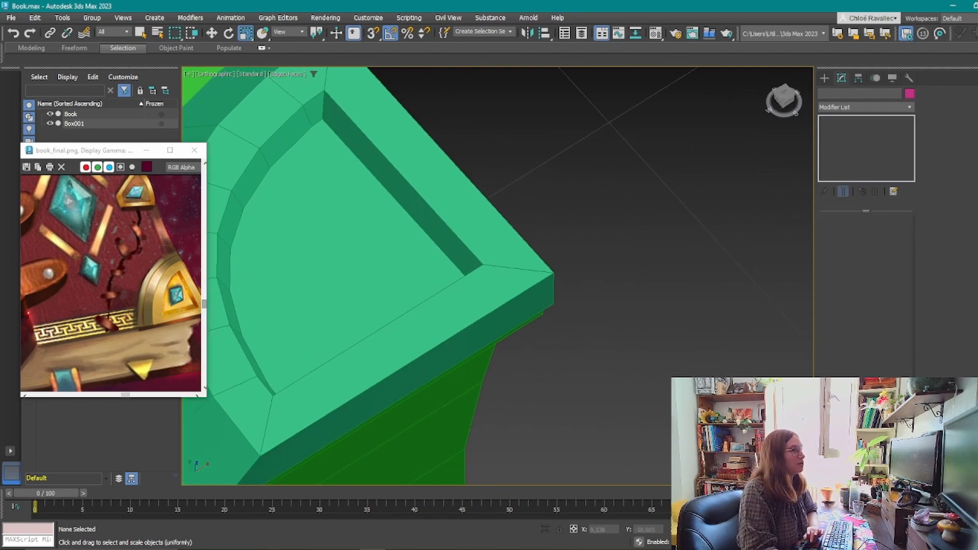
# Create a box about 0.911 high beside the corner plate and set its length and width to 2.
pyautogui.click(822, 78)
pyautogui.click(841, 148)
pyautogui.click(712, 268)
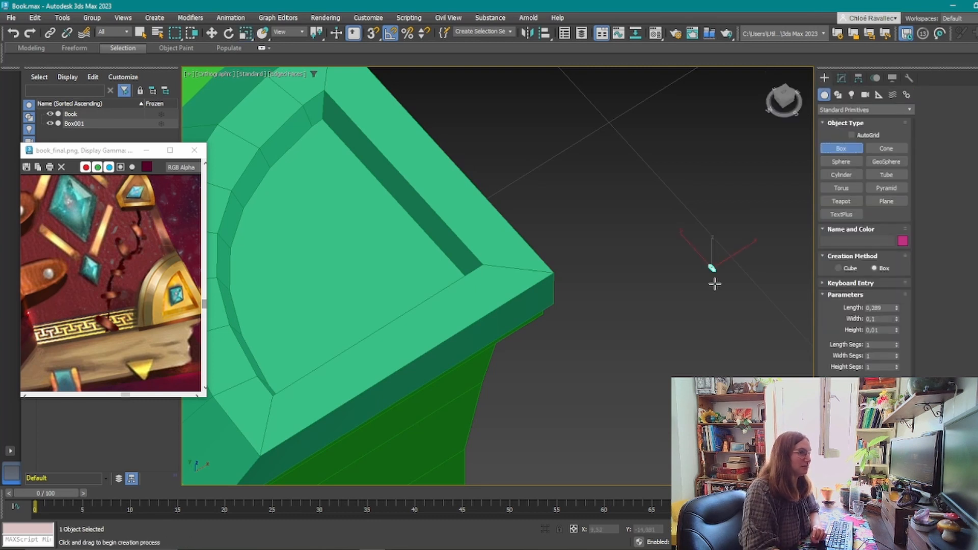
pyautogui.moveTo(714, 284); pyautogui.dragTo(702, 348)
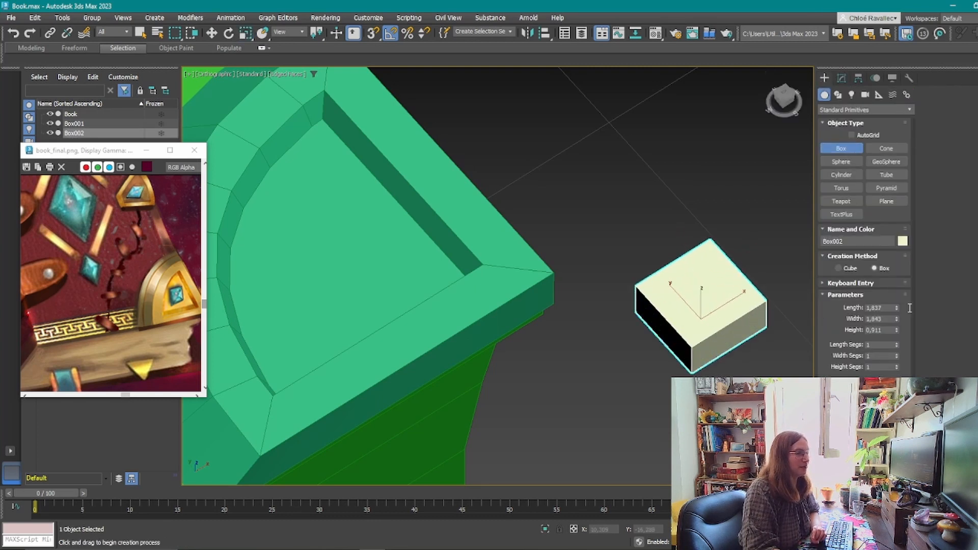
pyautogui.doubleClick(880, 308)
pyautogui.write('2')
pyautogui.doubleClick(880, 318)
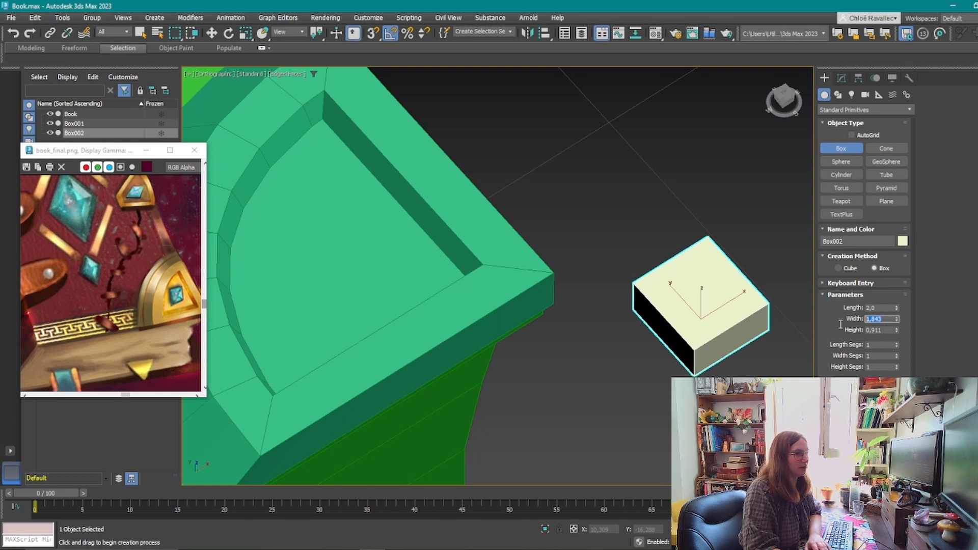
pyautogui.write('2')
pyautogui.press('Return')
# Convert the new square box beside the corner plate to an Editable Poly.
pyautogui.press('r')
pyautogui.click(840, 78)
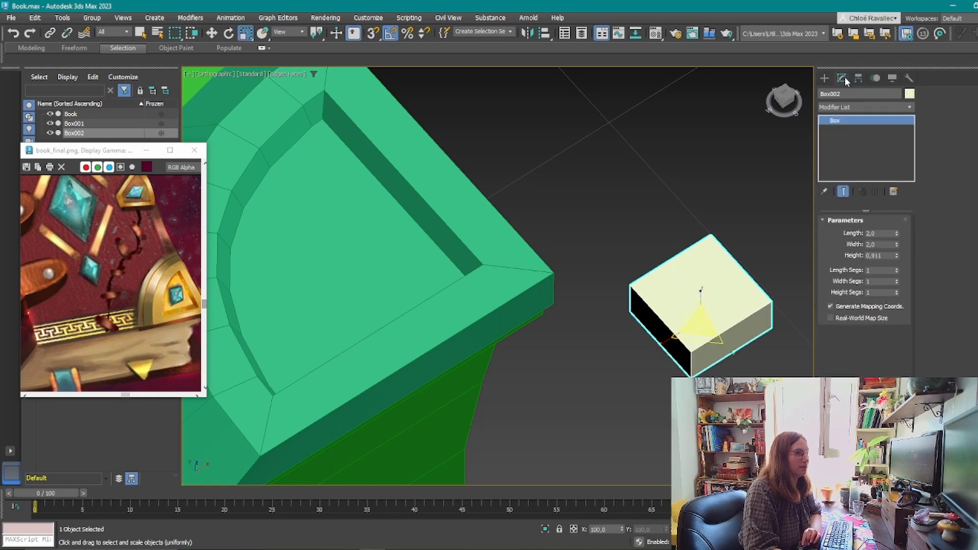
pyautogui.rightClick(859, 146)
pyautogui.click(878, 231)
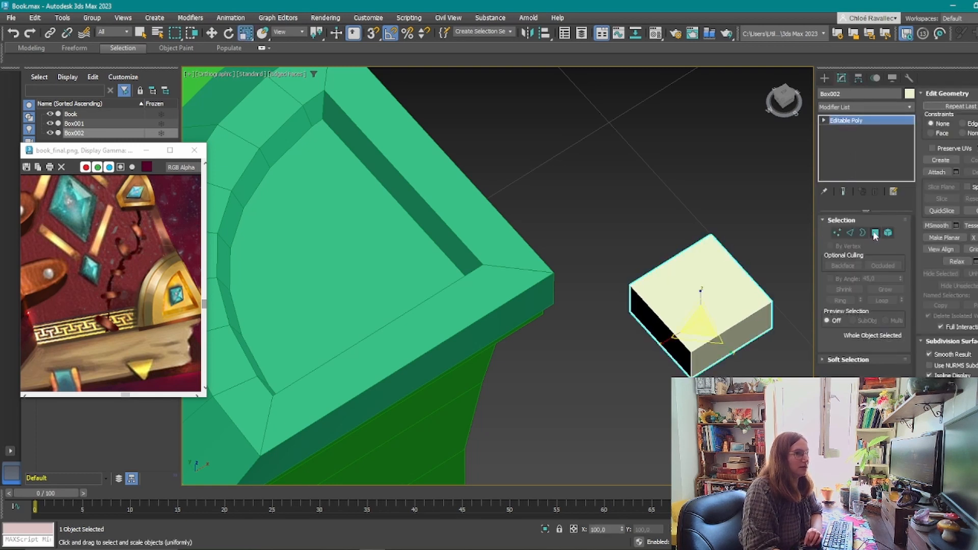
# Weld the four top vertices of the square box into one point to form a pyramid, using a threshold of about 2.4.
pyautogui.click(875, 234)
pyautogui.click(717, 320)
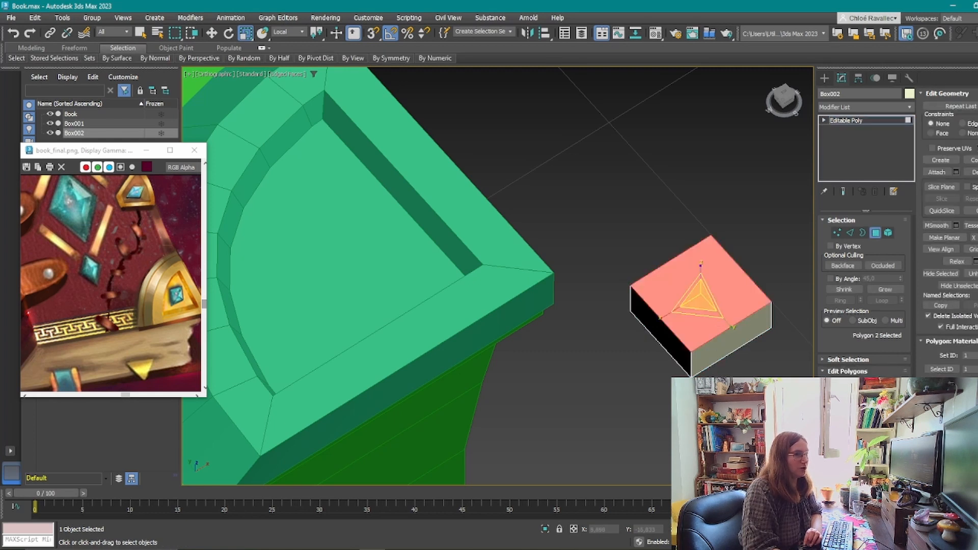
pyautogui.keyDown('ctrl'); pyautogui.click(836, 233); pyautogui.keyUp('ctrl')
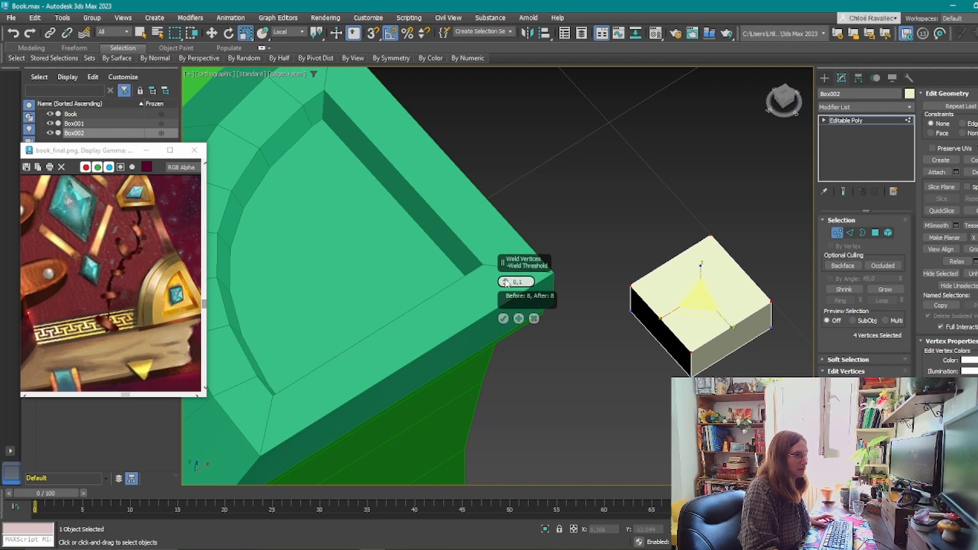
pyautogui.moveTo(506, 283); pyautogui.dragTo(489, 160)
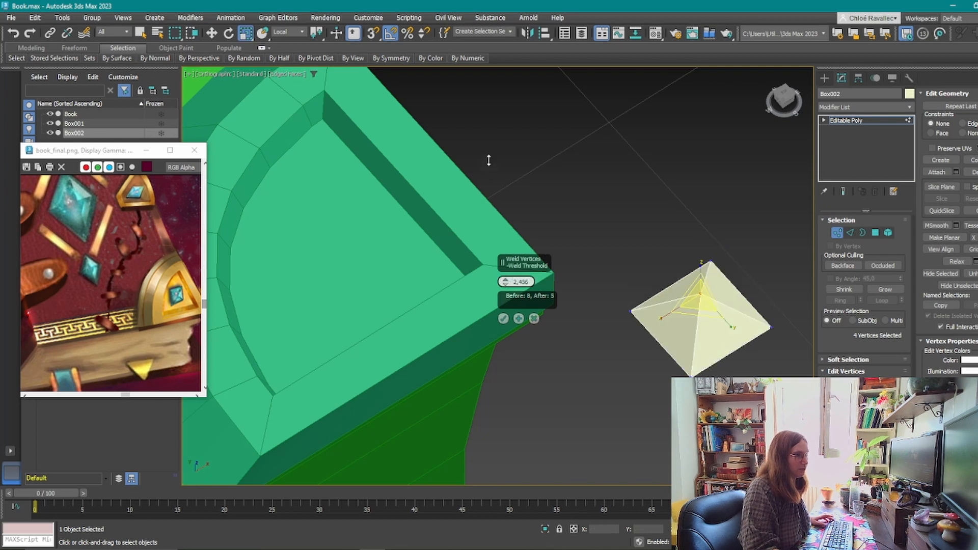
pyautogui.click(503, 318)
pyautogui.moveTo(791, 293); pyautogui.dragTo(767, 285, button='middle')
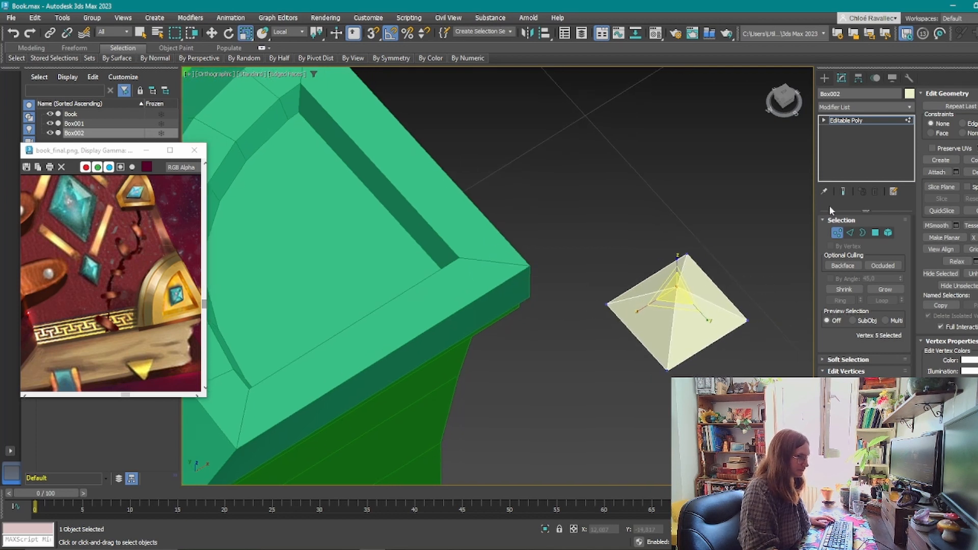
pyautogui.click(836, 232)
# Move the pyramid into the middle of the corner plate's recess.
pyautogui.click(824, 77)
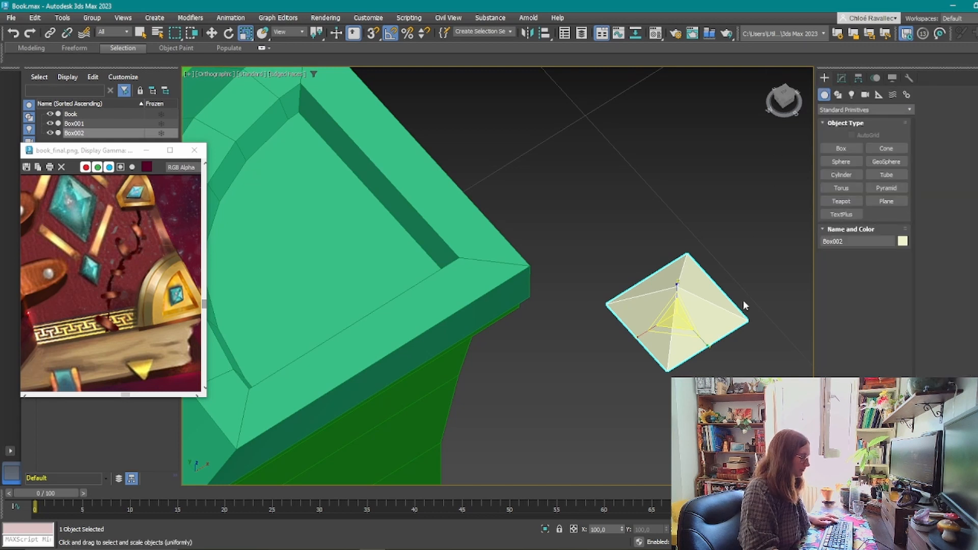
pyautogui.press('w')
pyautogui.moveTo(699, 297); pyautogui.dragTo(324, 239)
pyautogui.moveTo(362, 235); pyautogui.dragTo(554, 339, button='middle')
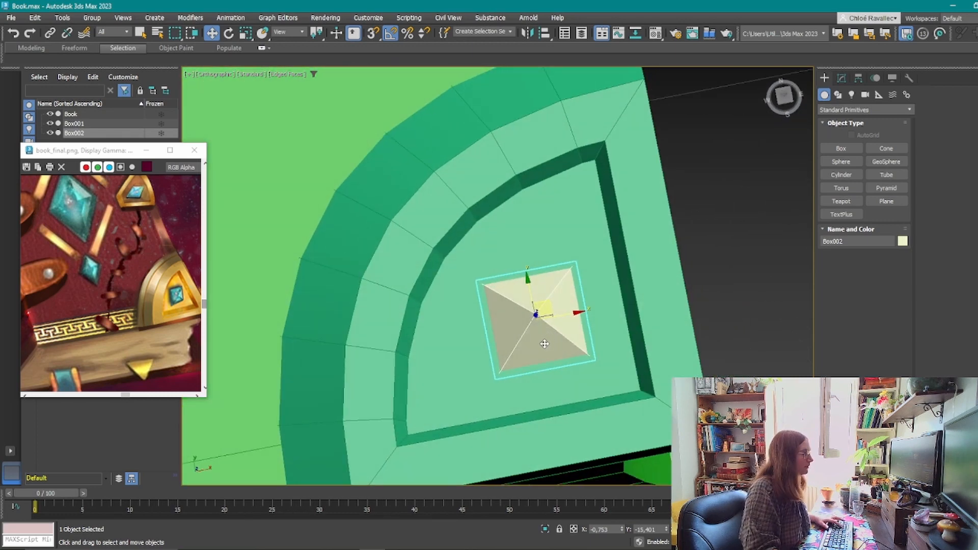
pyautogui.press('e')
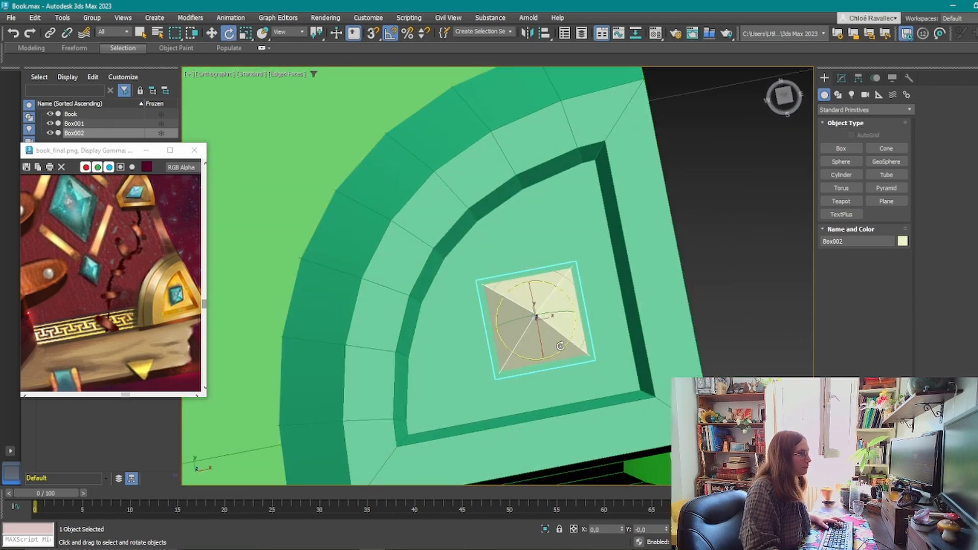
pyautogui.moveTo(562, 344)
pyautogui.mouseDown()
pyautogui.moveTo(551, 355)
pyautogui.moveTo(562, 349)
pyautogui.mouseUp()
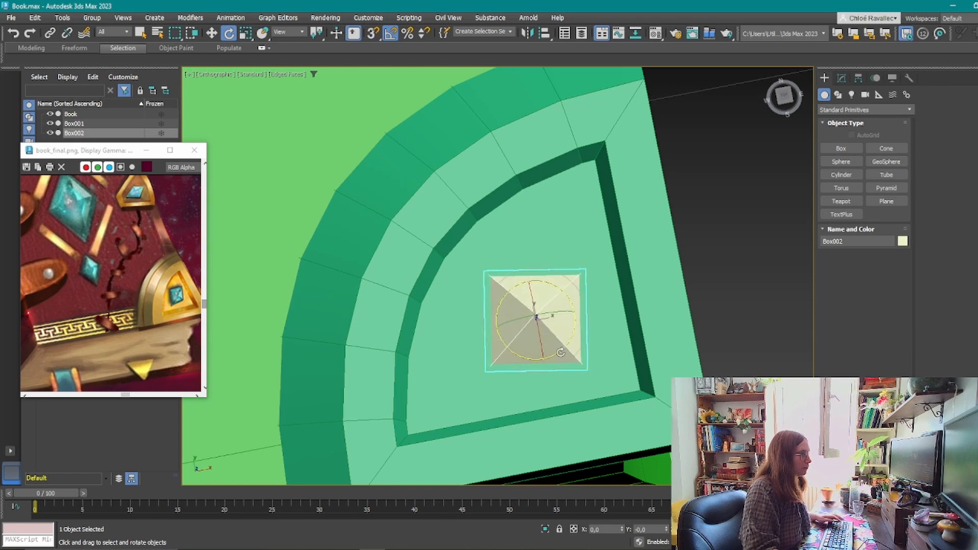
pyautogui.hotkey('ctrl', 'z')
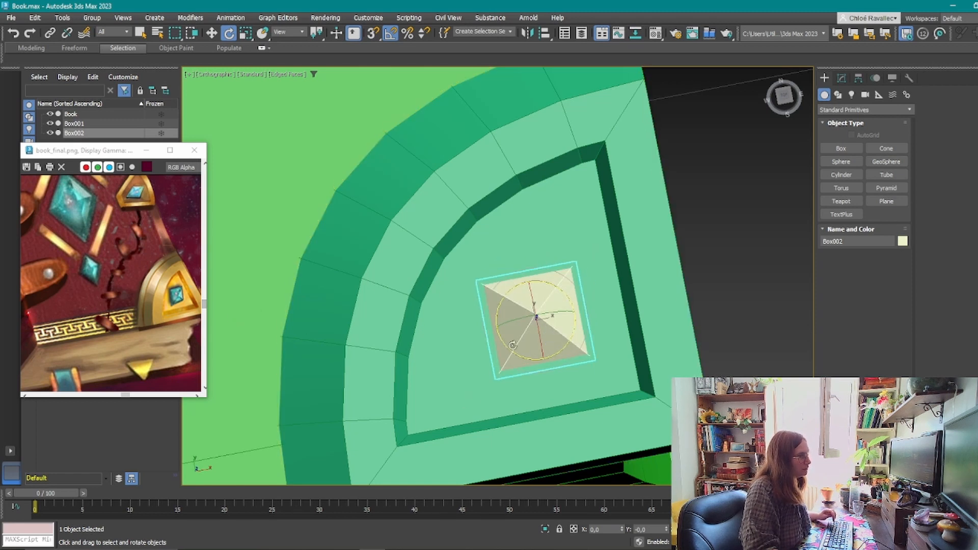
pyautogui.moveTo(561, 335); pyautogui.dragTo(513, 253, button='middle')
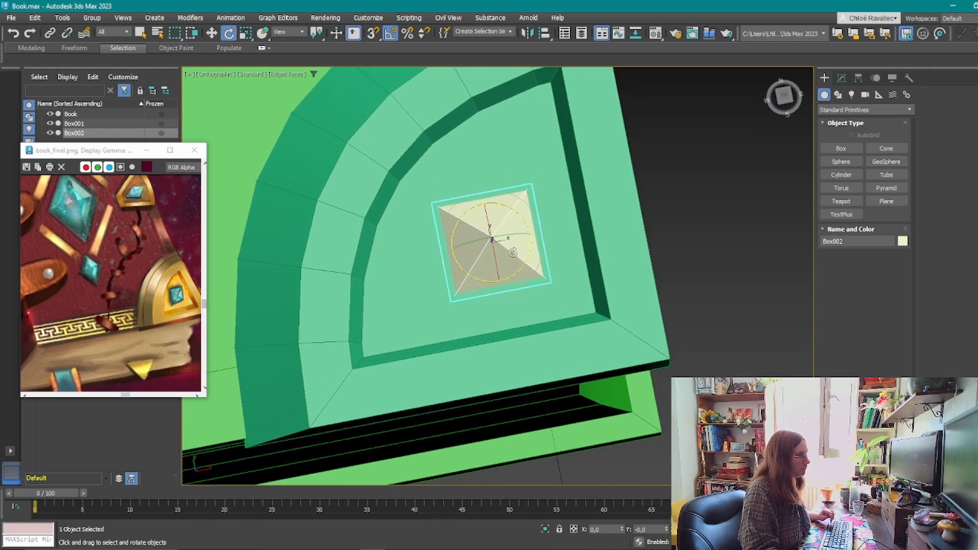
pyautogui.press('r')
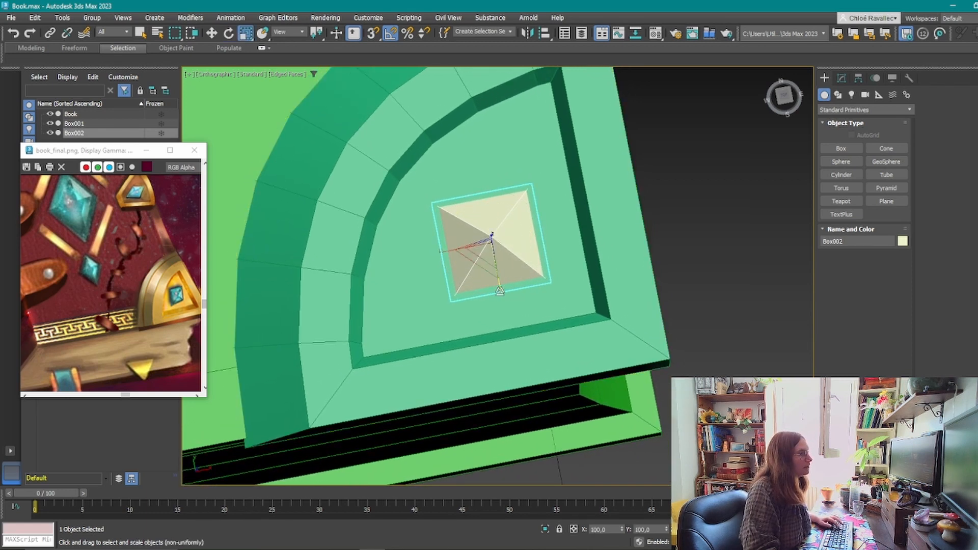
pyautogui.moveTo(500, 290); pyautogui.dragTo(500, 275)
pyautogui.hotkey('ctrl', 'z')
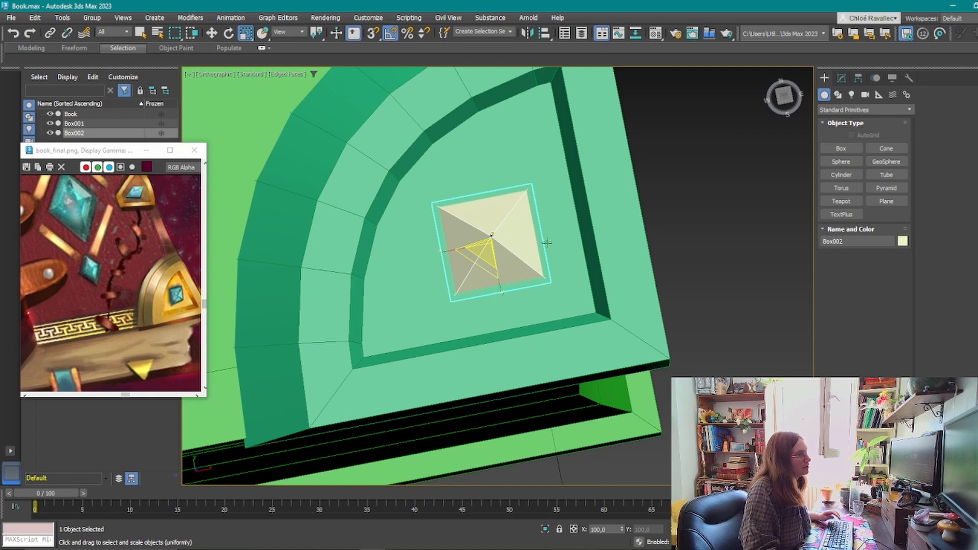
# Scale two opposite sloping edges of the pyramid inward to give the gem a diamond-shaped base, and leave edge level.
pyautogui.click(841, 77)
pyautogui.click(851, 233)
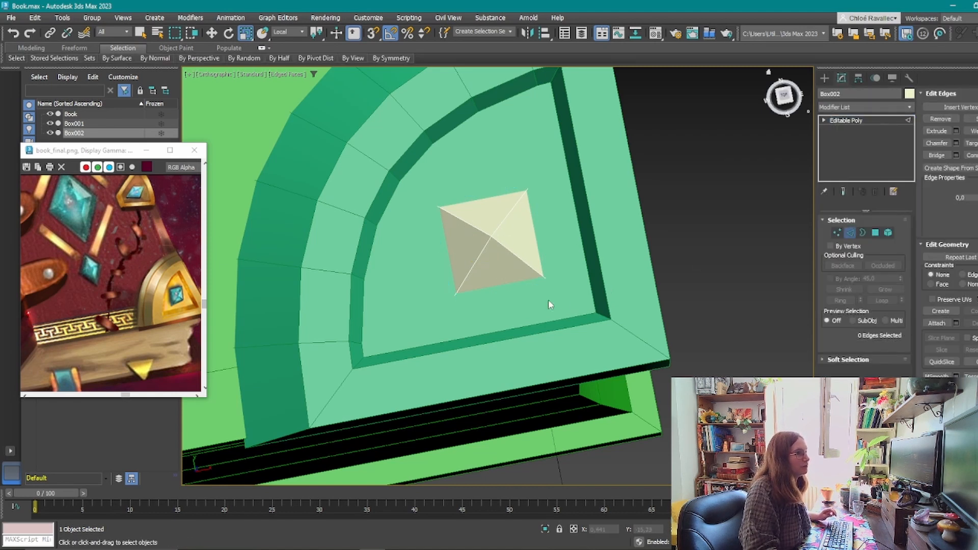
pyautogui.doubleClick(510, 254)
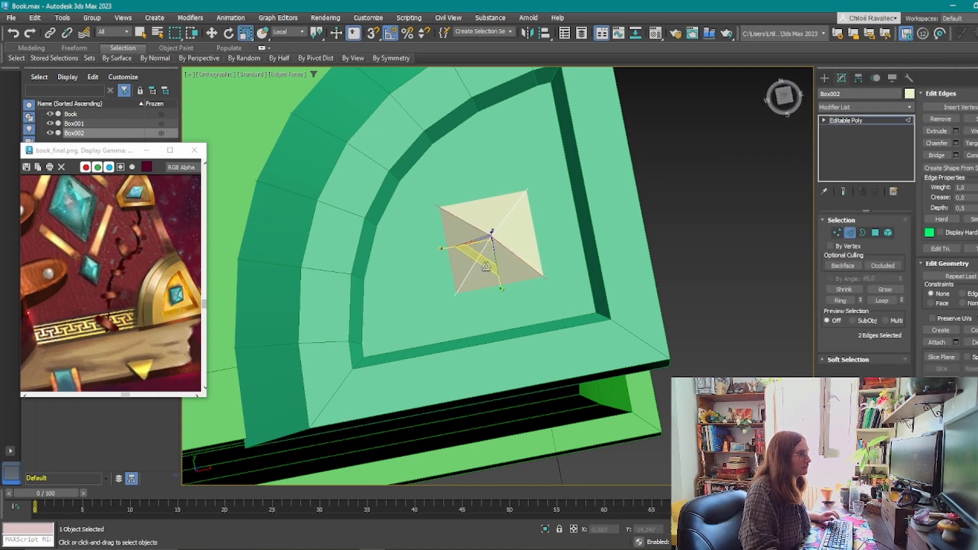
pyautogui.moveTo(486, 266); pyautogui.dragTo(516, 242)
pyautogui.keyDown('alt'); pyautogui.moveTo(543, 313); pyautogui.dragTo(548, 283, button='middle'); pyautogui.keyUp('alt')
pyautogui.hotkey('ctrl', 'z')
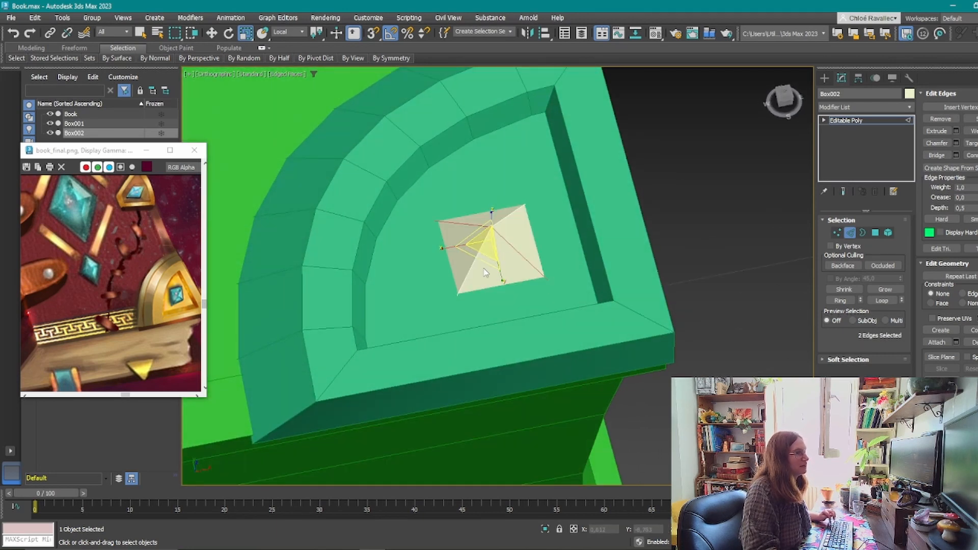
pyautogui.moveTo(484, 272); pyautogui.dragTo(522, 272)
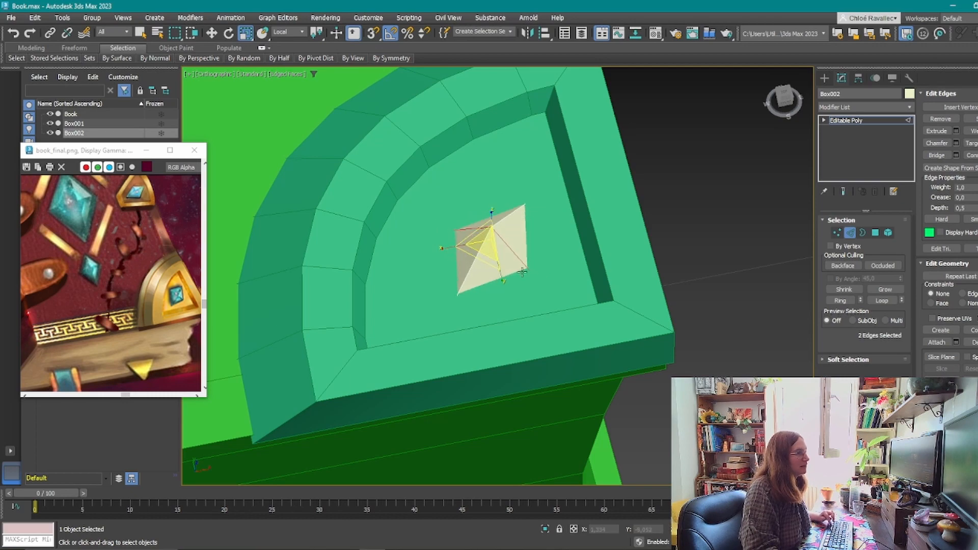
pyautogui.keyDown('alt'); pyautogui.moveTo(522, 272); pyautogui.dragTo(522, 244, button='middle'); pyautogui.keyUp('alt')
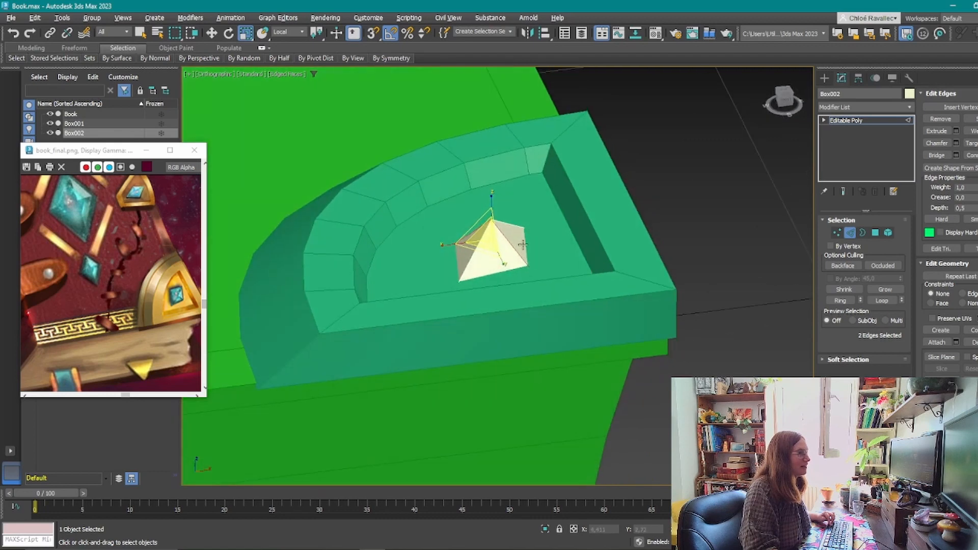
pyautogui.click(849, 233)
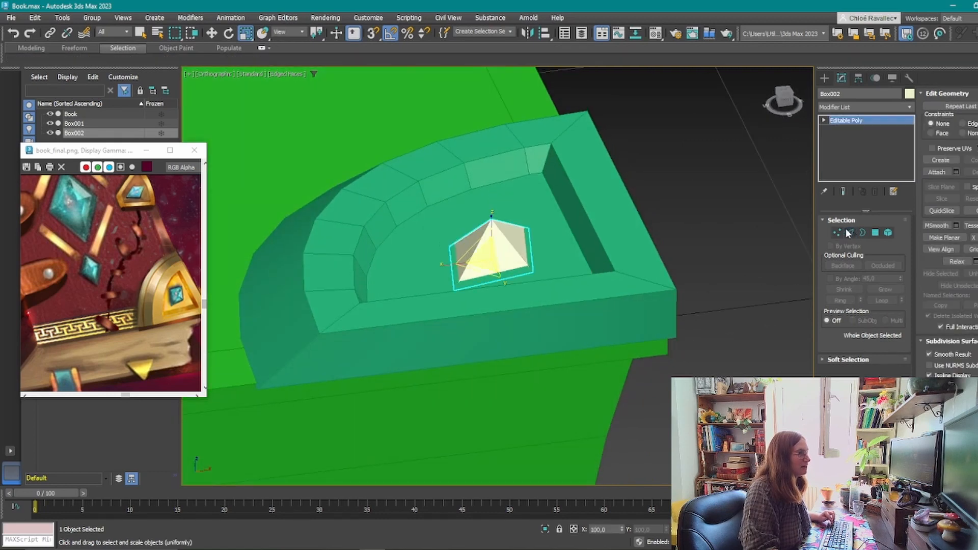
# Raise the diamond-shaped gem slightly in the corner plate's recess and check its placement on the book.
pyautogui.press('w')
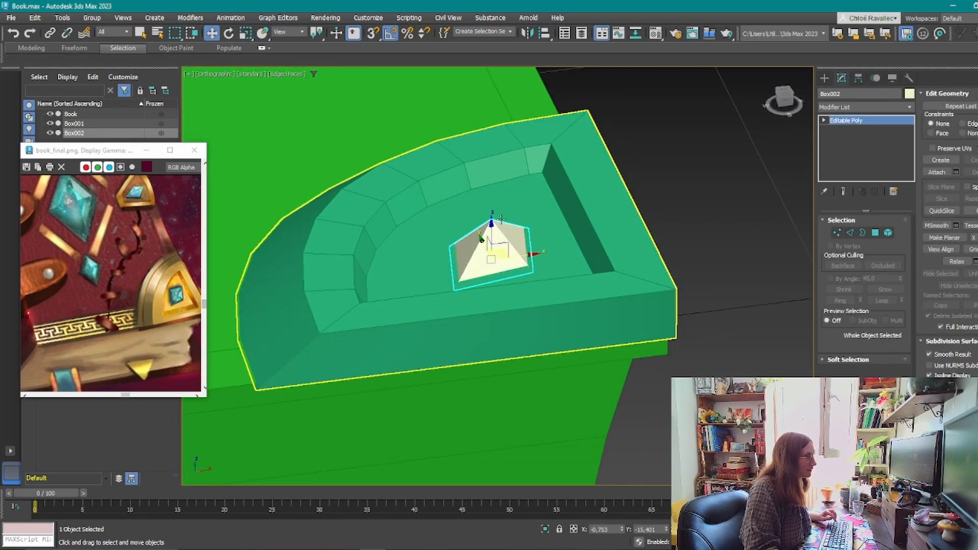
pyautogui.moveTo(489, 225); pyautogui.dragTo(488, 221)
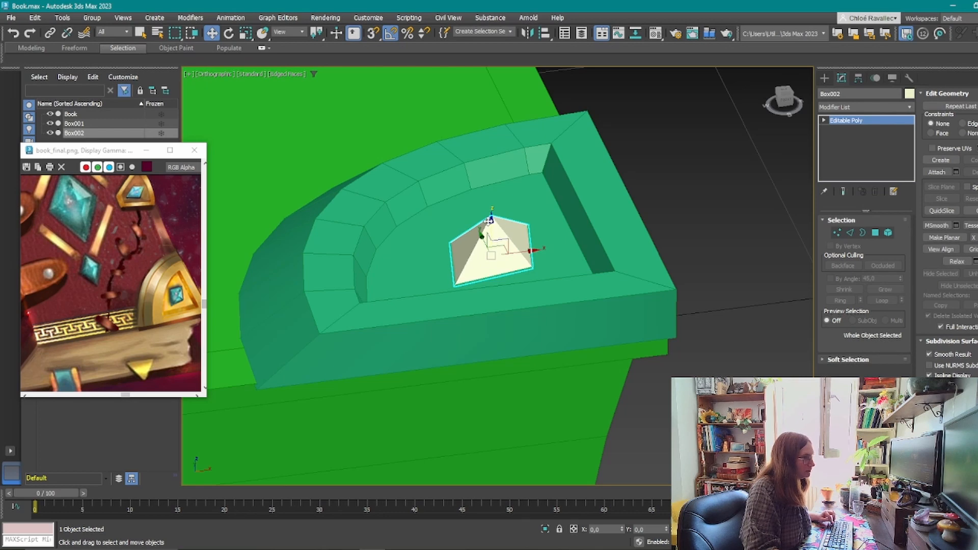
pyautogui.keyDown('alt'); pyautogui.moveTo(489, 220); pyautogui.dragTo(642, 288, button='middle'); pyautogui.keyUp('alt')
pyautogui.click(599, 252)
pyautogui.scroll(-2, 617, 239)
pyautogui.click(556, 286)
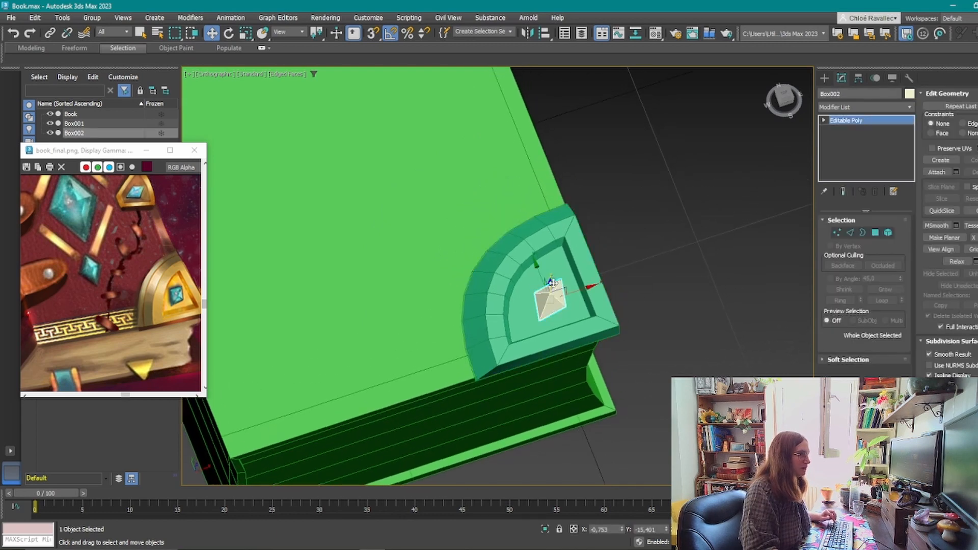
pyautogui.click(664, 304)
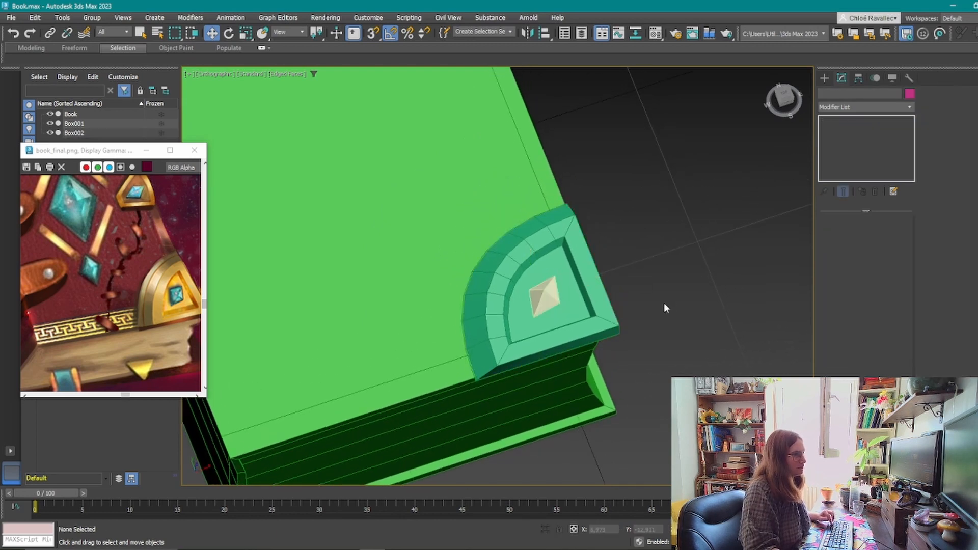
pyautogui.moveTo(659, 306); pyautogui.dragTo(626, 328, button='middle')
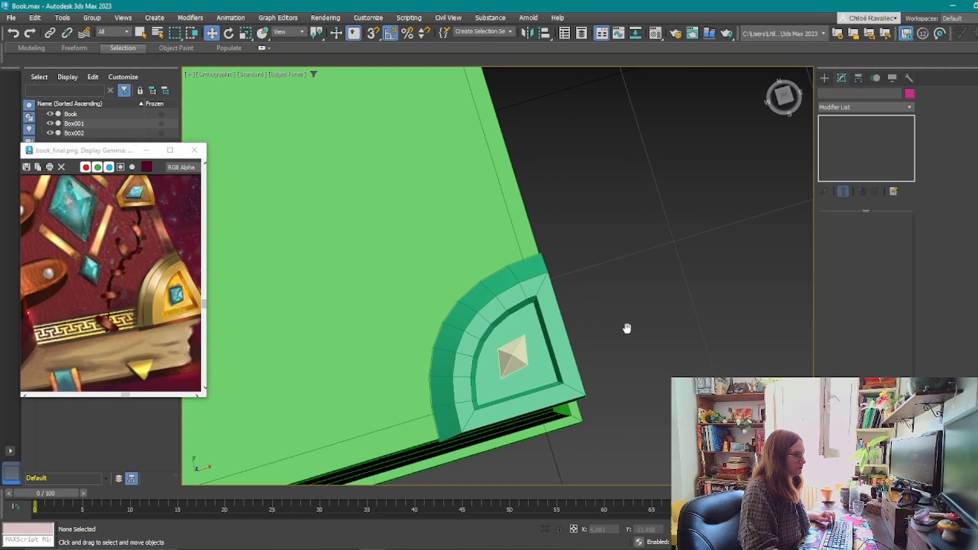
# Scale the gem up uniformly to about 115 % and check its proportions against the whole book cover.
pyautogui.click(519, 353)
pyautogui.press('r')
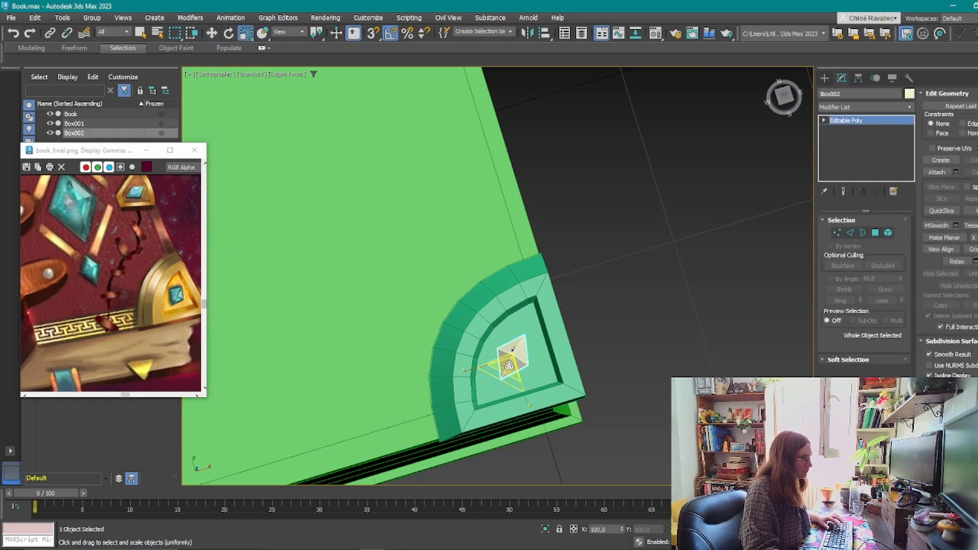
pyautogui.moveTo(509, 365); pyautogui.dragTo(510, 357)
pyautogui.click(658, 326)
pyautogui.scroll(-3, 655, 327)
pyautogui.moveTo(654, 326); pyautogui.dragTo(680, 317, button='middle')
pyautogui.scroll(-2, 681, 317)
pyautogui.scroll(2, 677, 319)
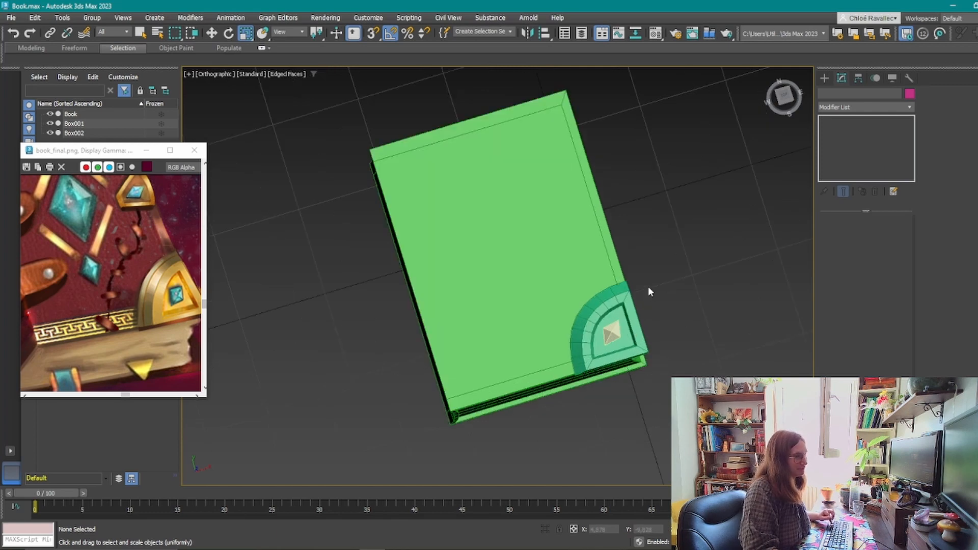
# Examine the corner ornaments and gems in the reference painting and compare them with the modelled corner plate.
pyautogui.click(620, 298)
pyautogui.scroll(1, 112, 227)
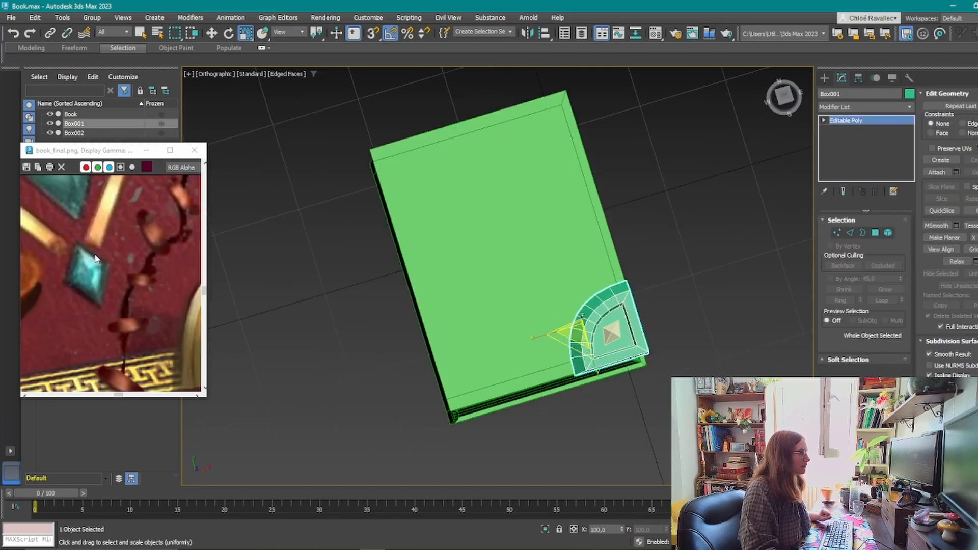
pyautogui.scroll(-1, 105, 239)
pyautogui.click(129, 216)
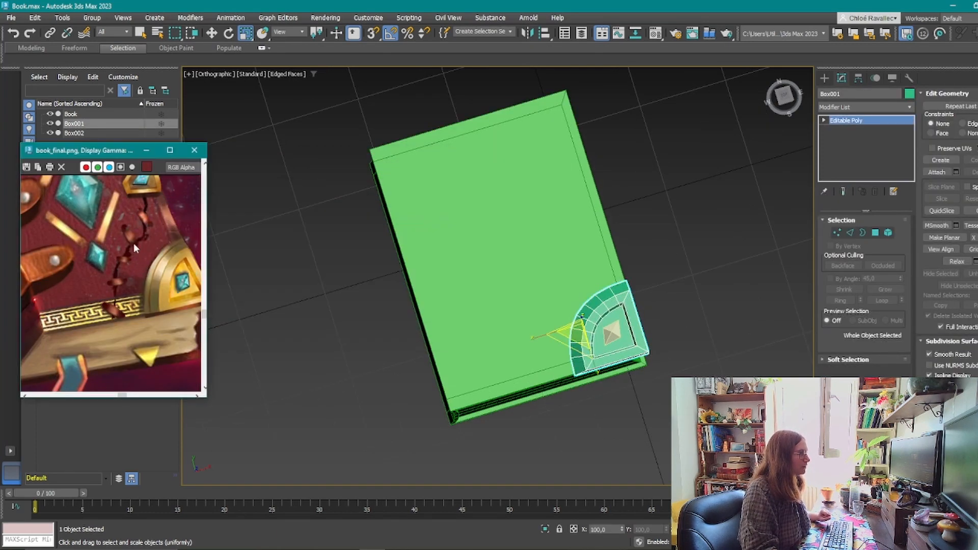
pyautogui.moveTo(131, 277); pyautogui.dragTo(129, 347, button='middle')
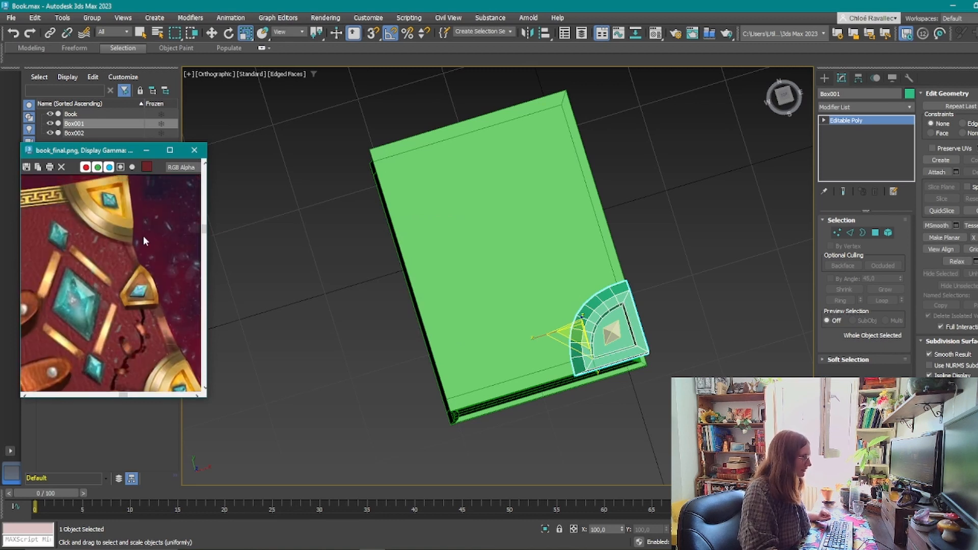
pyautogui.moveTo(143, 239); pyautogui.dragTo(127, 265, button='middle')
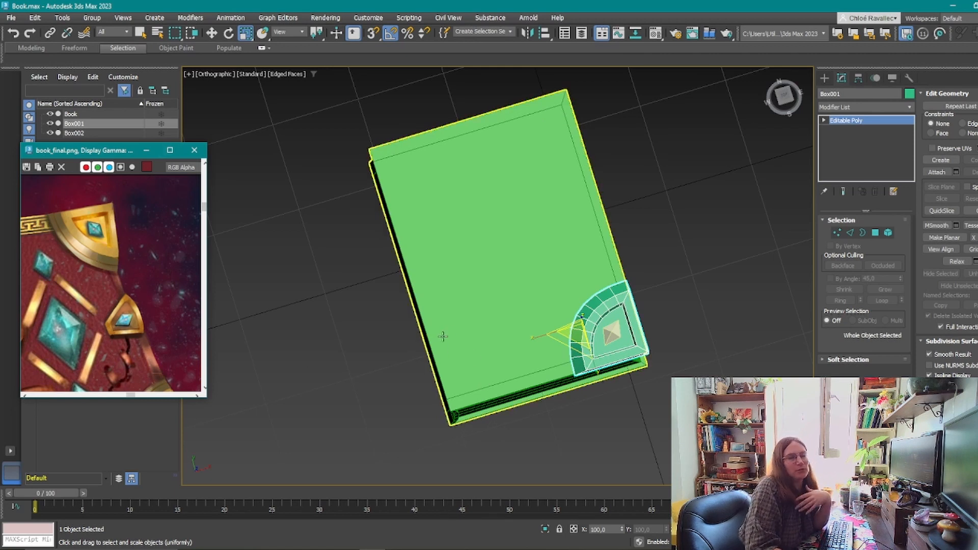
pyautogui.moveTo(499, 255); pyautogui.dragTo(446, 255, button='middle')
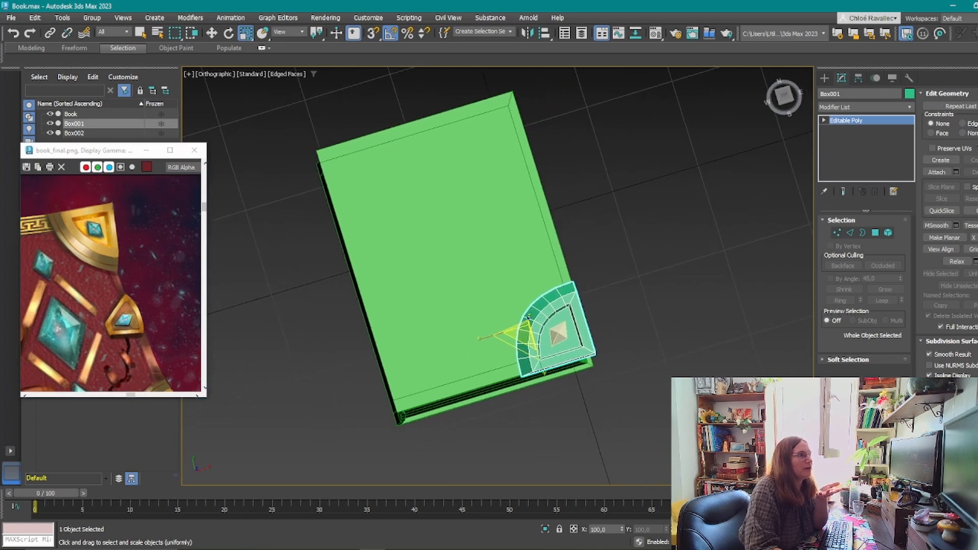
pyautogui.moveTo(665, 316); pyautogui.dragTo(640, 312, button='middle')
# Select the corner plate and the gem in turn and examine them up close as two separate objects.
pyautogui.click(532, 328)
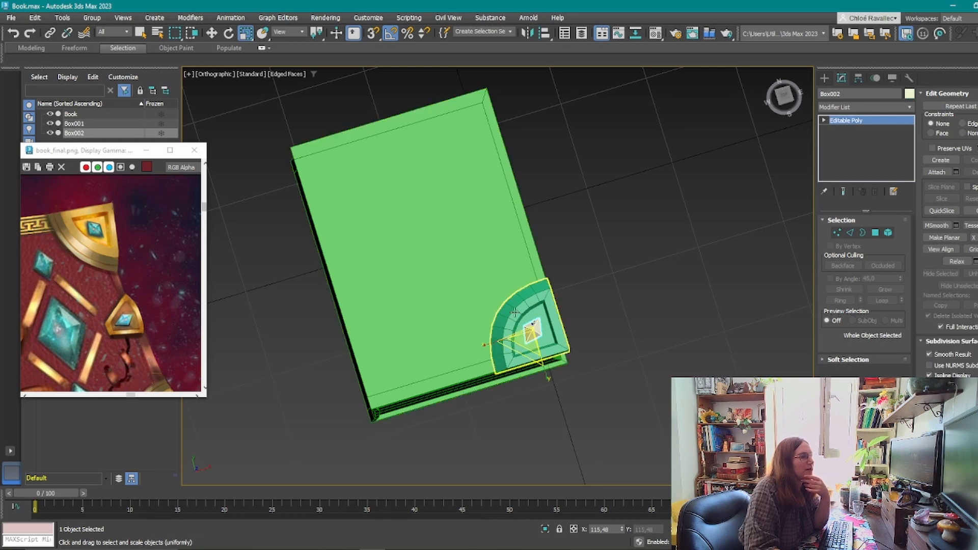
pyautogui.click(517, 332)
pyautogui.press('z')
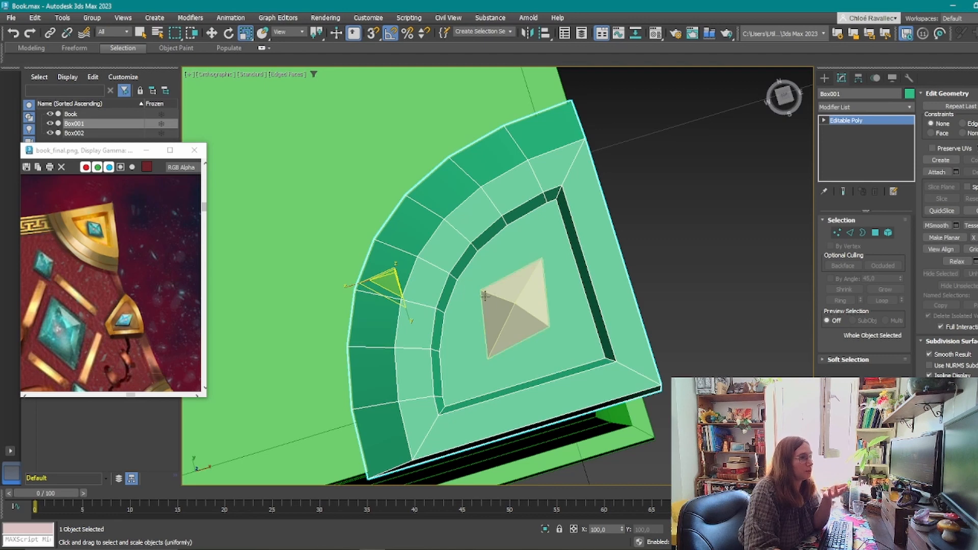
pyautogui.click(503, 304)
pyautogui.click(411, 296)
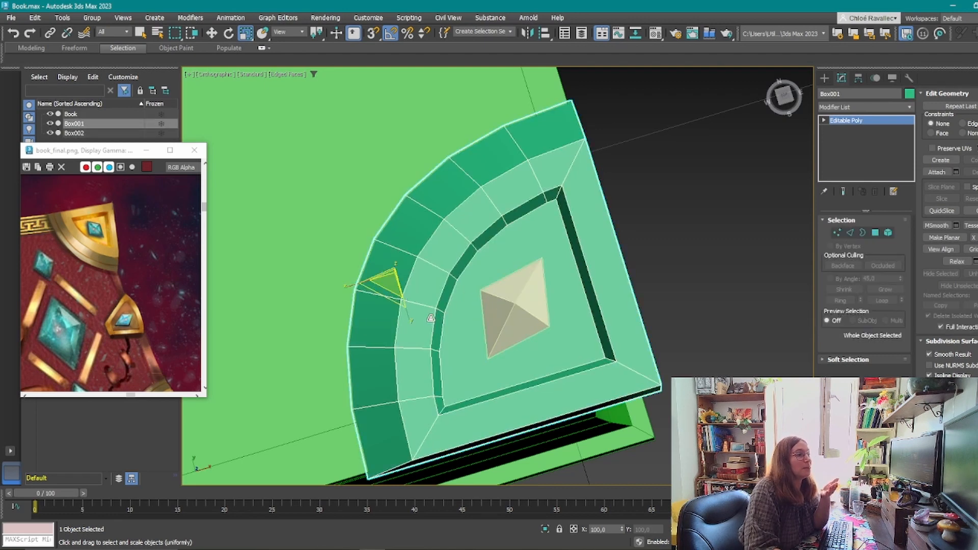
pyautogui.click(528, 306)
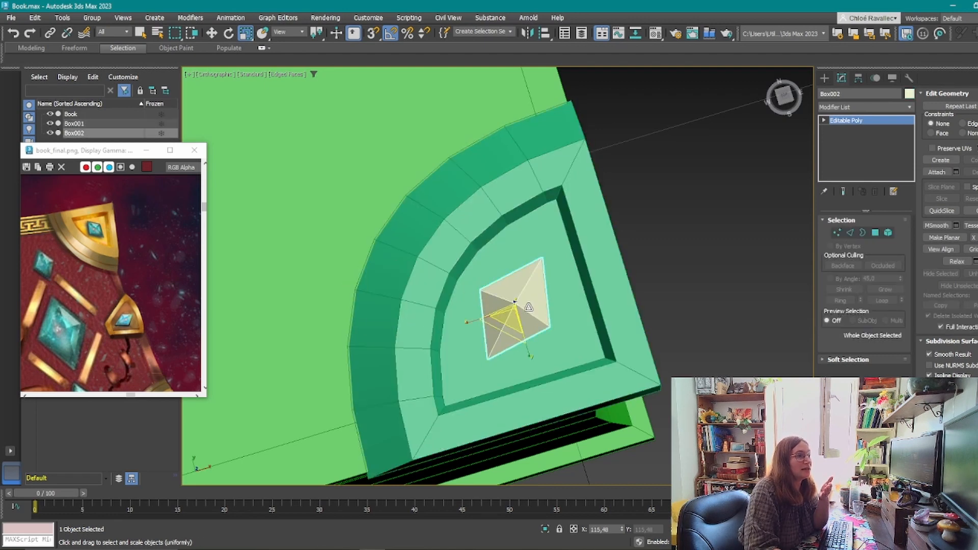
# Attach the diamond-shaped gem to the corner plate so that both form a single editable poly object.
pyautogui.click(417, 302)
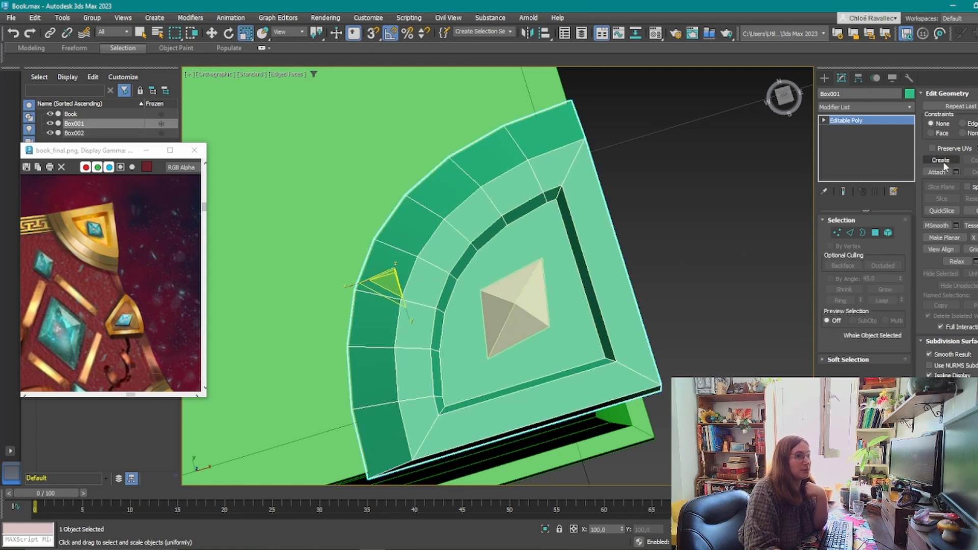
pyautogui.click(956, 172)
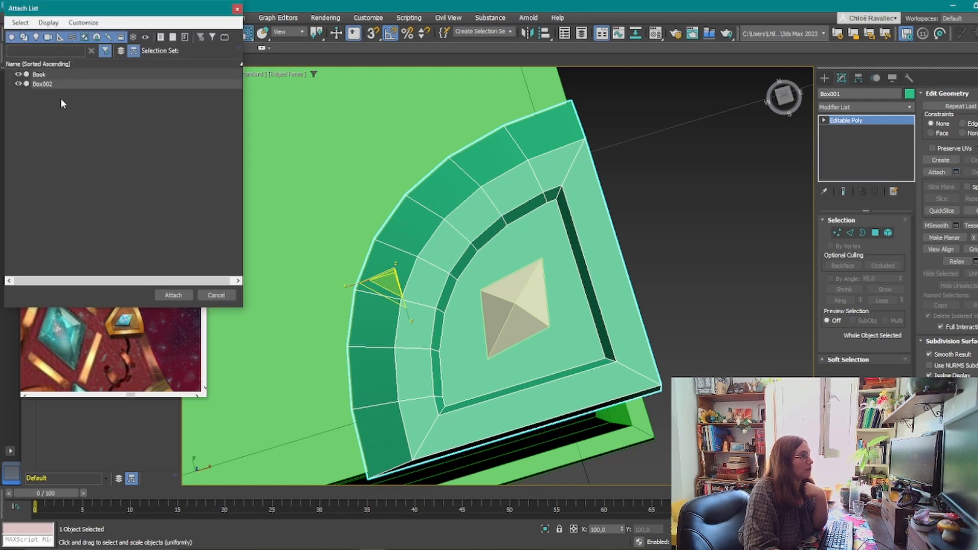
pyautogui.click(215, 294)
pyautogui.click(935, 173)
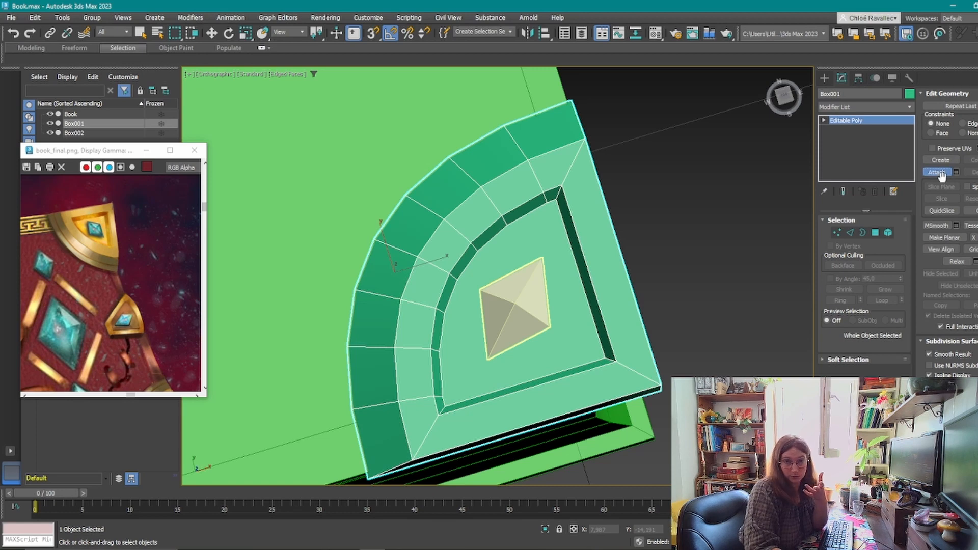
pyautogui.click(526, 311)
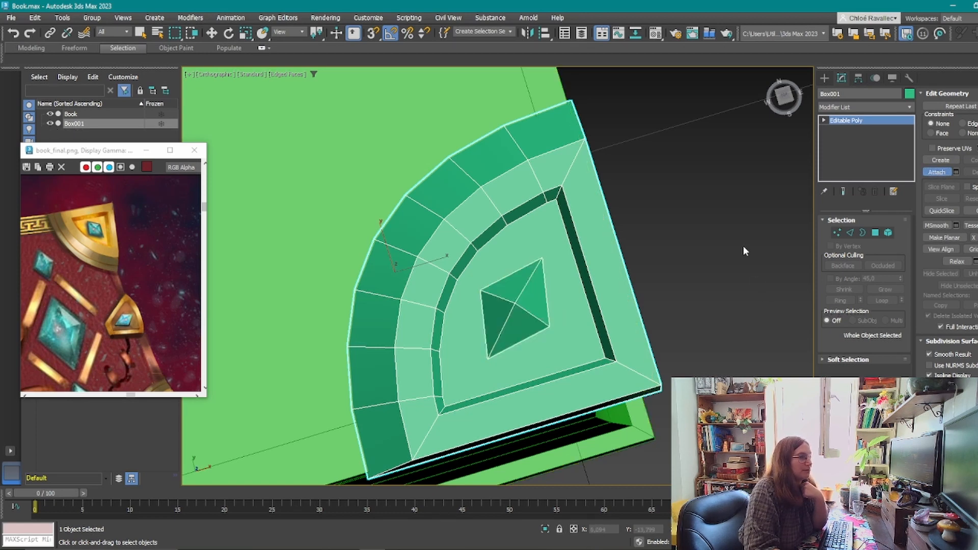
# Select the gem as an element of the attached plate, try lifting it out of the recess, and undo the move.
pyautogui.press('w')
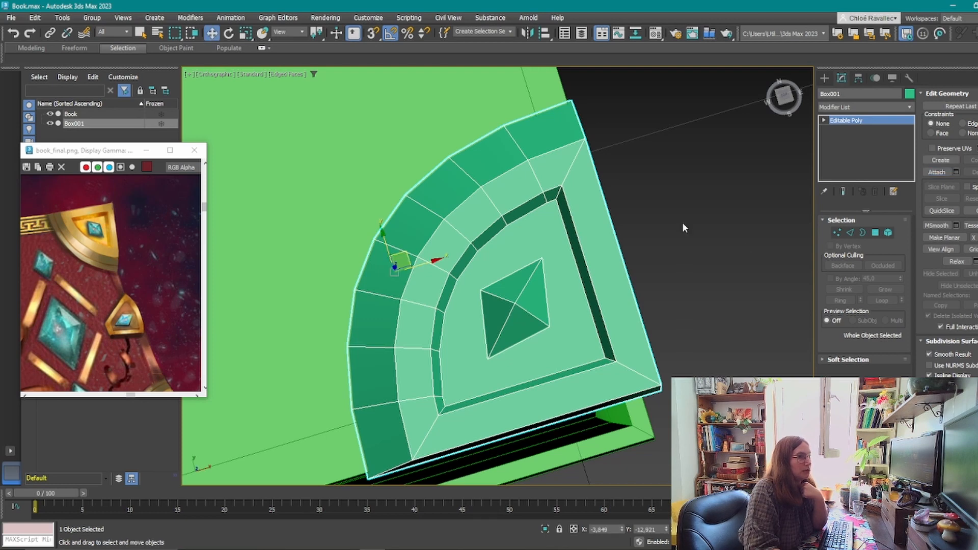
pyautogui.moveTo(593, 256); pyautogui.dragTo(571, 218, button='middle')
pyautogui.scroll(-5, 571, 218)
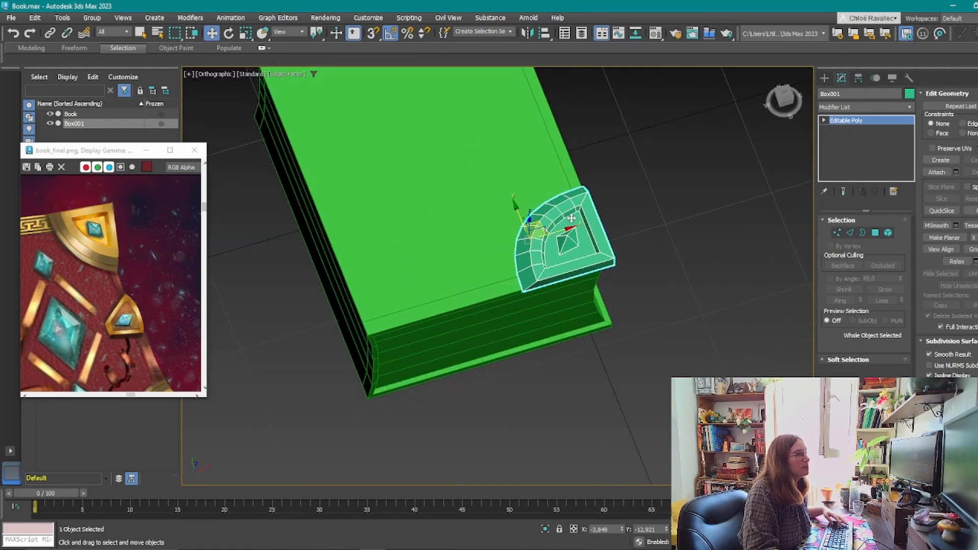
pyautogui.scroll(6, 572, 217)
pyautogui.click(886, 235)
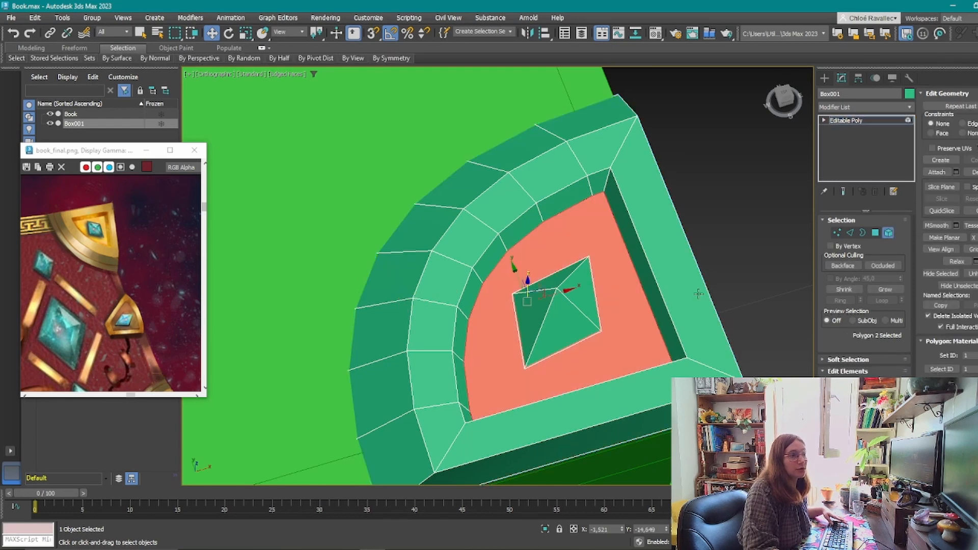
pyautogui.click(584, 326)
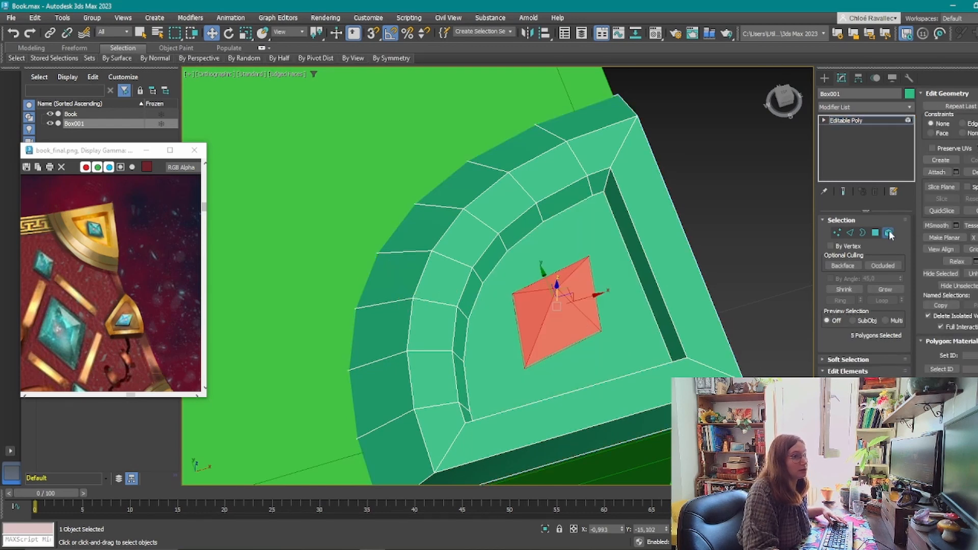
pyautogui.keyDown('alt'); pyautogui.moveTo(651, 299); pyautogui.dragTo(499, 253, button='middle'); pyautogui.keyUp('alt')
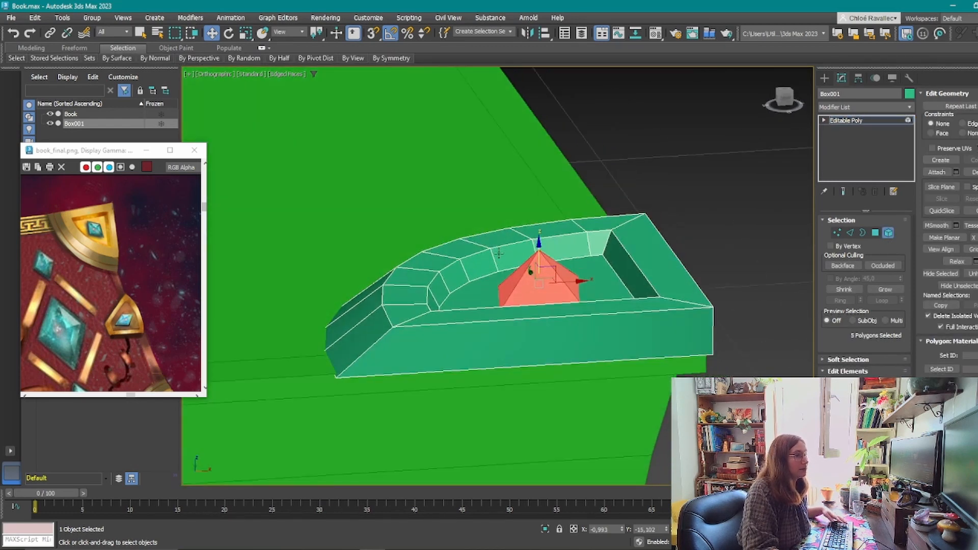
pyautogui.moveTo(540, 255); pyautogui.dragTo(531, 175)
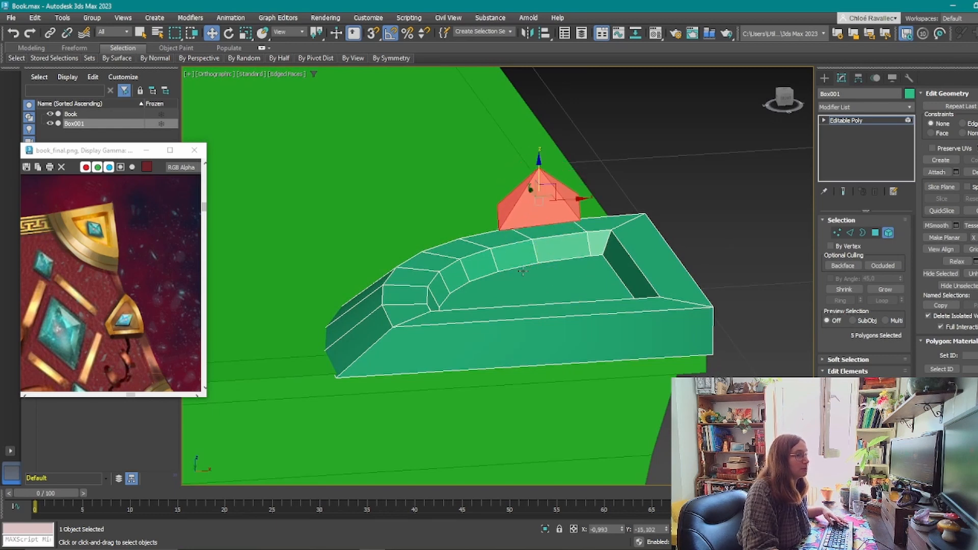
pyautogui.keyDown('alt'); pyautogui.moveTo(532, 186); pyautogui.dragTo(562, 298, button='middle'); pyautogui.keyUp('alt')
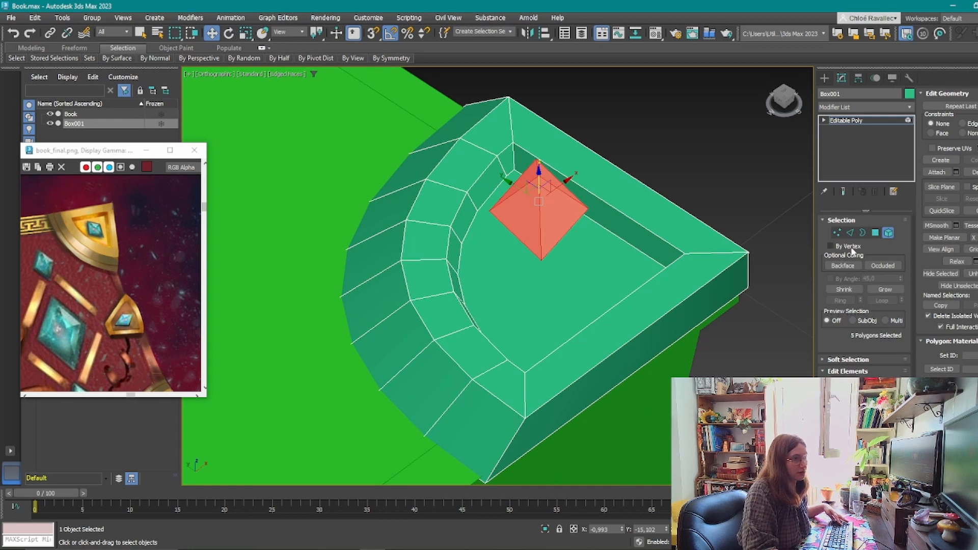
pyautogui.hotkey('ctrl', 'z')
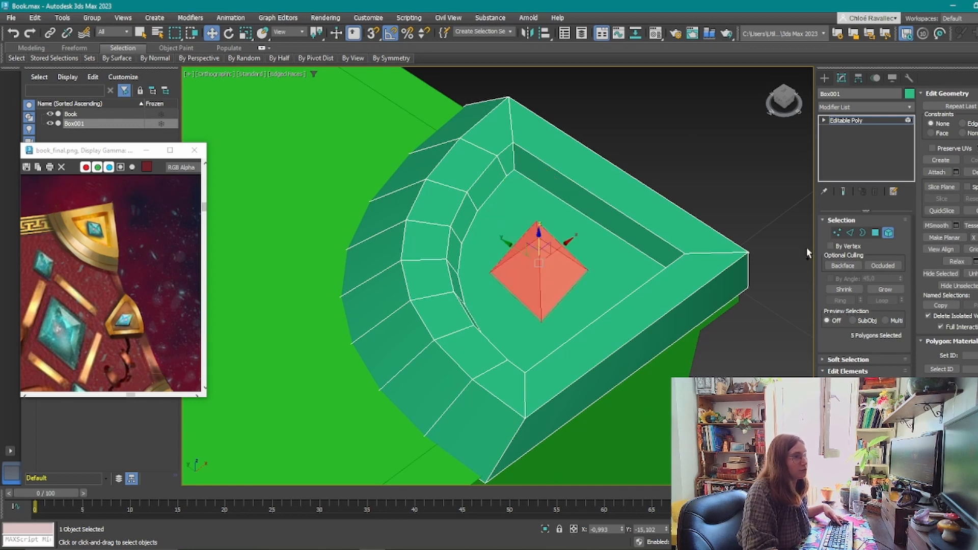
# Leave element editing and add a Symmetry modifier to the whole corner plate with its gem.
pyautogui.click(888, 232)
pyautogui.keyDown('alt'); pyautogui.moveTo(731, 277); pyautogui.dragTo(622, 257, button='middle'); pyautogui.keyUp('alt')
pyautogui.scroll(4, 595, 279)
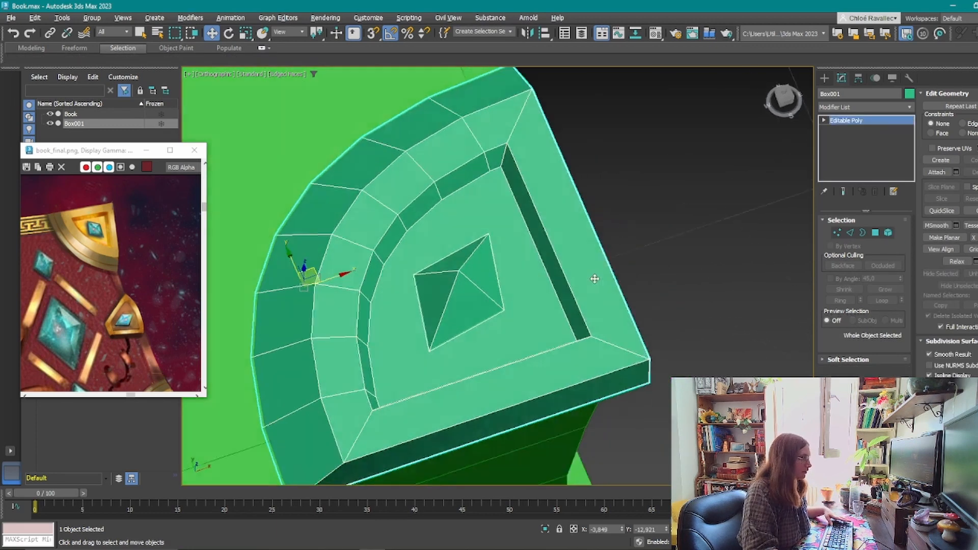
pyautogui.scroll(-6, 594, 279)
pyautogui.keyDown('alt'); pyautogui.moveTo(563, 200); pyautogui.dragTo(556, 357, button='middle'); pyautogui.keyUp('alt')
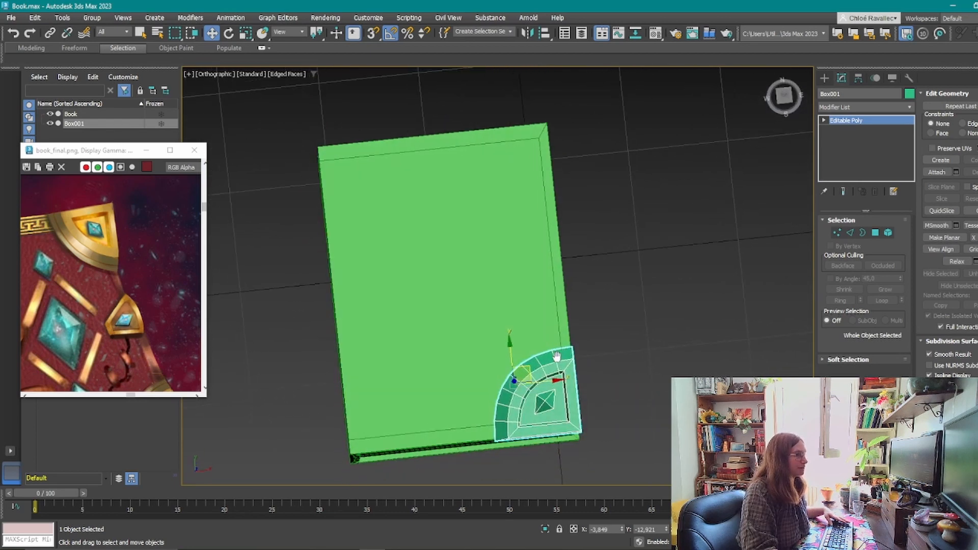
pyautogui.keyDown('alt'); pyautogui.moveTo(585, 308); pyautogui.dragTo(544, 231, button='middle'); pyautogui.keyUp('alt')
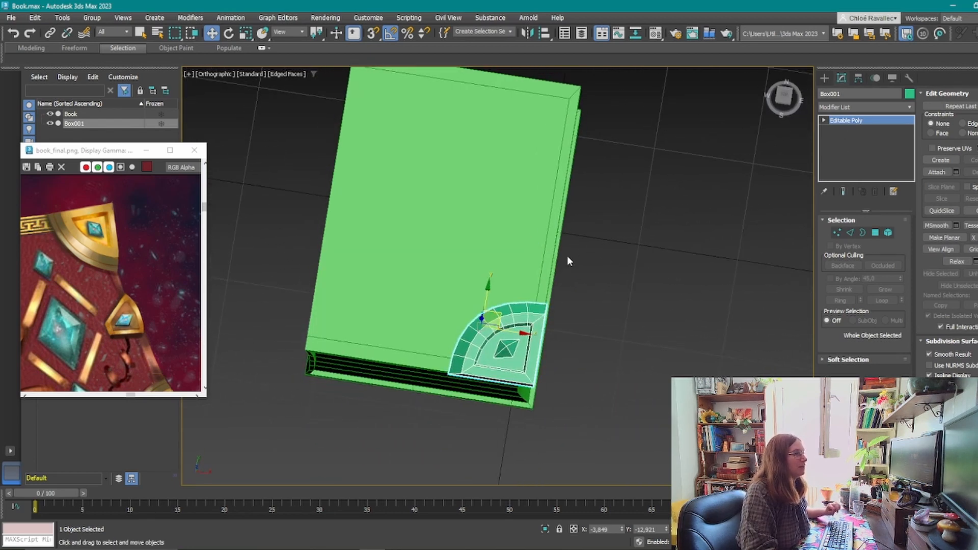
pyautogui.moveTo(608, 215); pyautogui.dragTo(606, 256, button='middle')
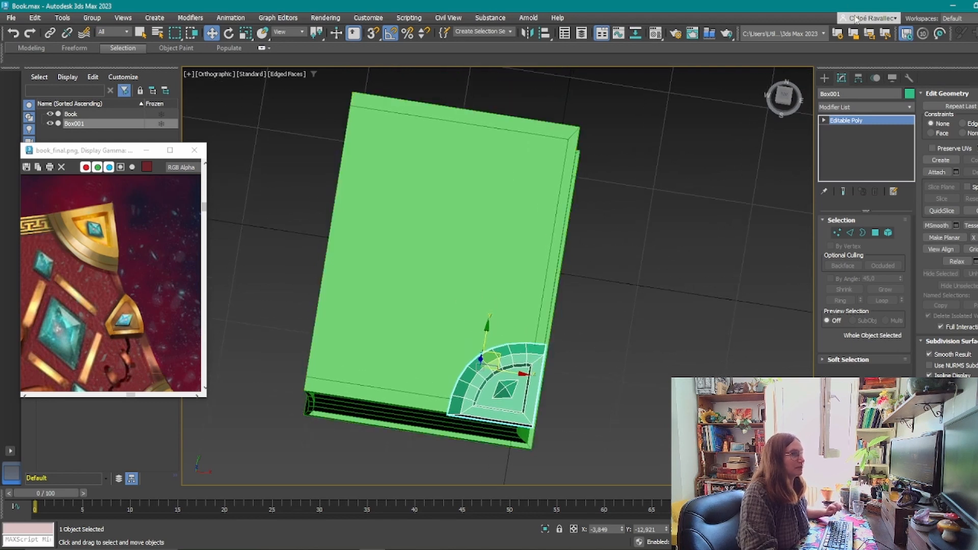
pyautogui.click(860, 109)
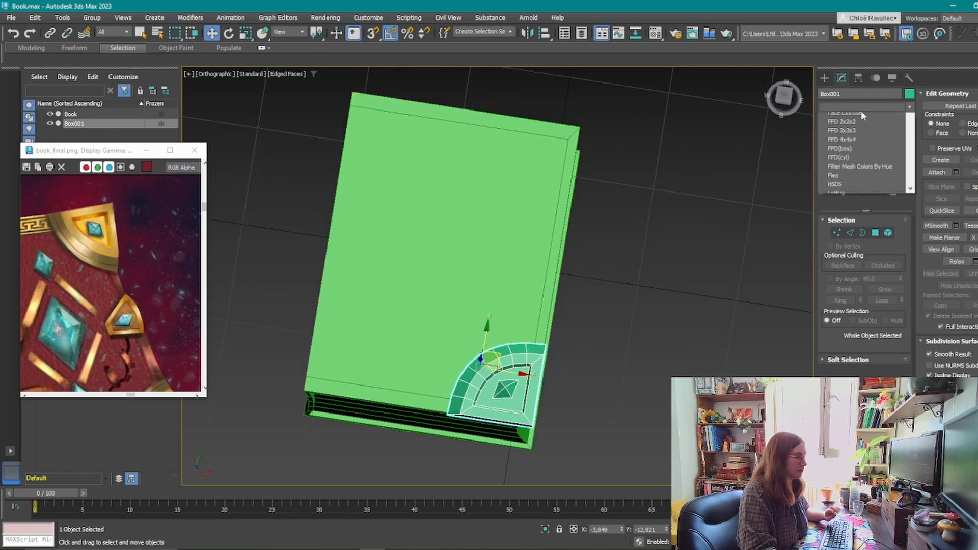
pyautogui.write('sym')
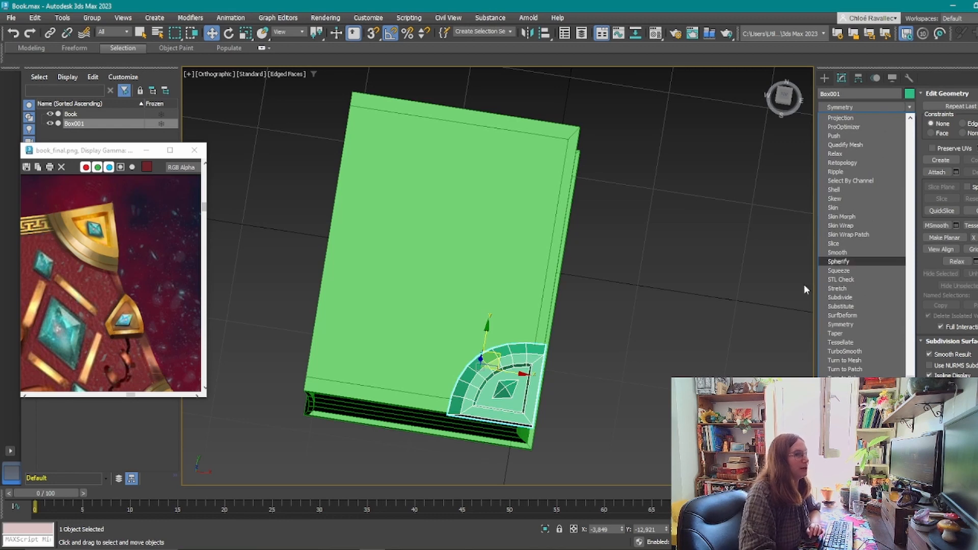
pyautogui.click(844, 324)
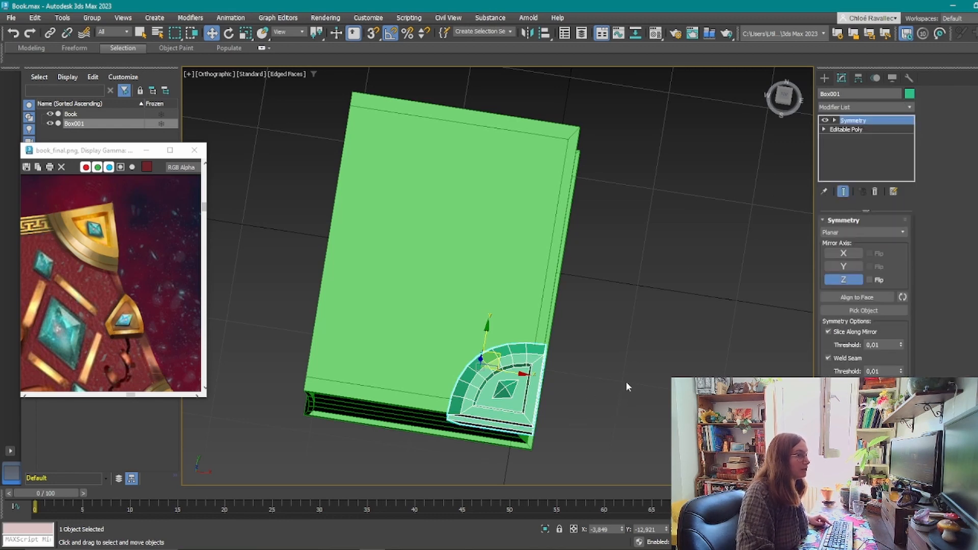
# Examine the plate's Z-axis symmetry from several angles, switch the mirror axis to Y only, and check that version on the book.
pyautogui.keyDown('alt'); pyautogui.moveTo(626, 381); pyautogui.dragTo(597, 259, button='middle'); pyautogui.keyUp('alt')
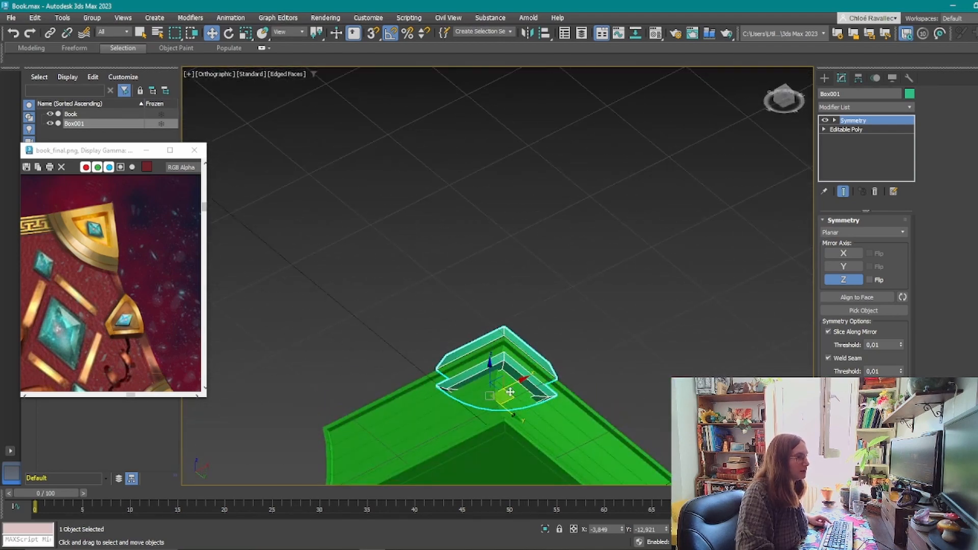
pyautogui.keyDown('alt'); pyautogui.moveTo(509, 392); pyautogui.dragTo(530, 436, button='middle'); pyautogui.keyUp('alt')
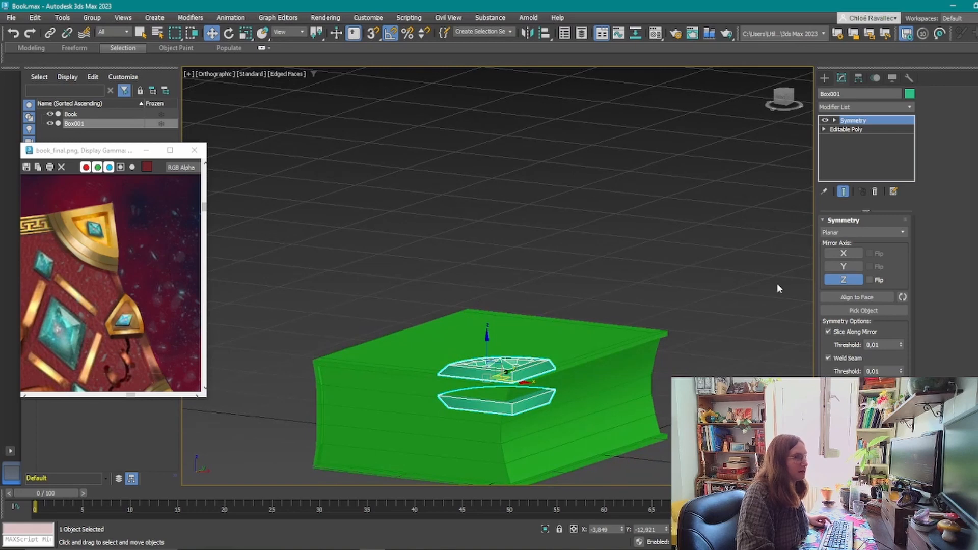
pyautogui.click(843, 280)
pyautogui.click(843, 266)
pyautogui.keyDown('alt'); pyautogui.moveTo(526, 324); pyautogui.dragTo(494, 395, button='middle'); pyautogui.keyUp('alt')
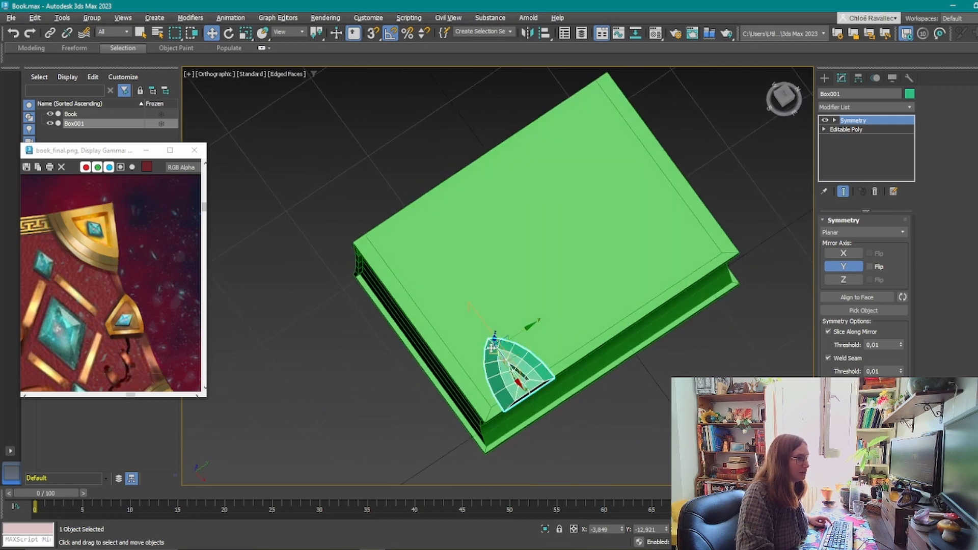
pyautogui.keyDown('alt'); pyautogui.moveTo(492, 347); pyautogui.dragTo(565, 403, button='middle'); pyautogui.keyUp('alt')
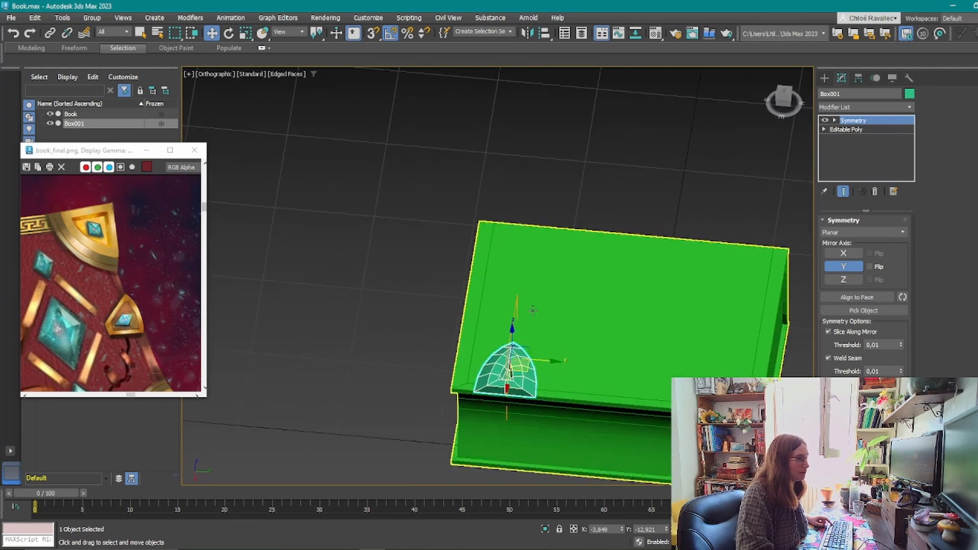
# Set the Symmetry mirror axis to X only and check the mirrored corner plate on the book cover.
pyautogui.click(843, 267)
pyautogui.click(843, 253)
pyautogui.keyDown('alt'); pyautogui.moveTo(564, 328); pyautogui.dragTo(646, 338, button='middle'); pyautogui.keyUp('alt')
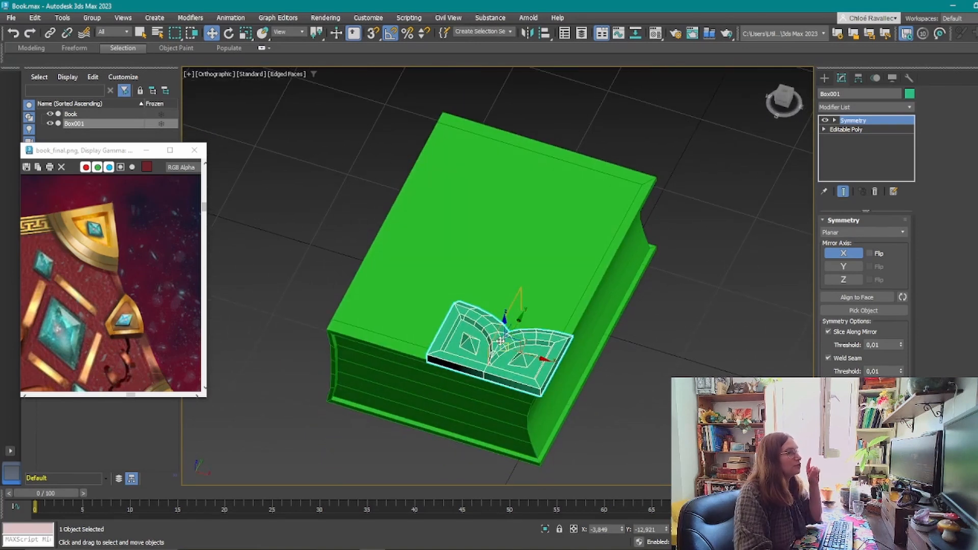
pyautogui.scroll(3, 519, 350)
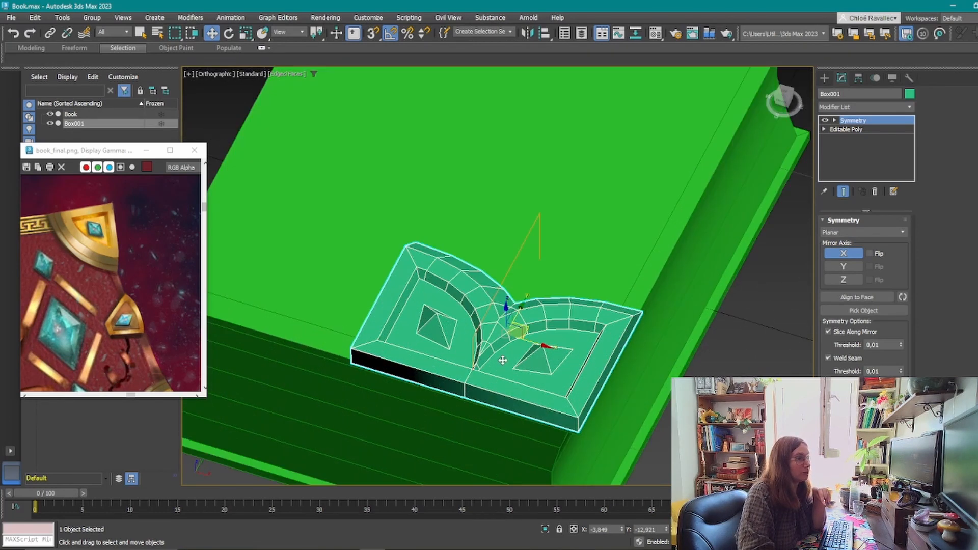
# Try combining the Y and Z mirror axes with X, restore X only, and test the X flip option before turning it off.
pyautogui.click(842, 266)
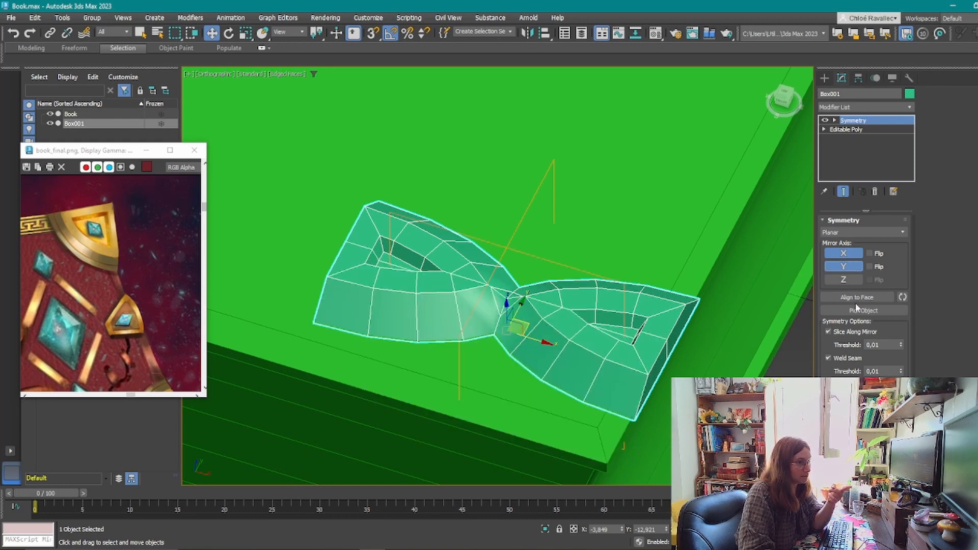
pyautogui.click(843, 279)
pyautogui.moveTo(688, 342); pyautogui.dragTo(657, 325, button='middle')
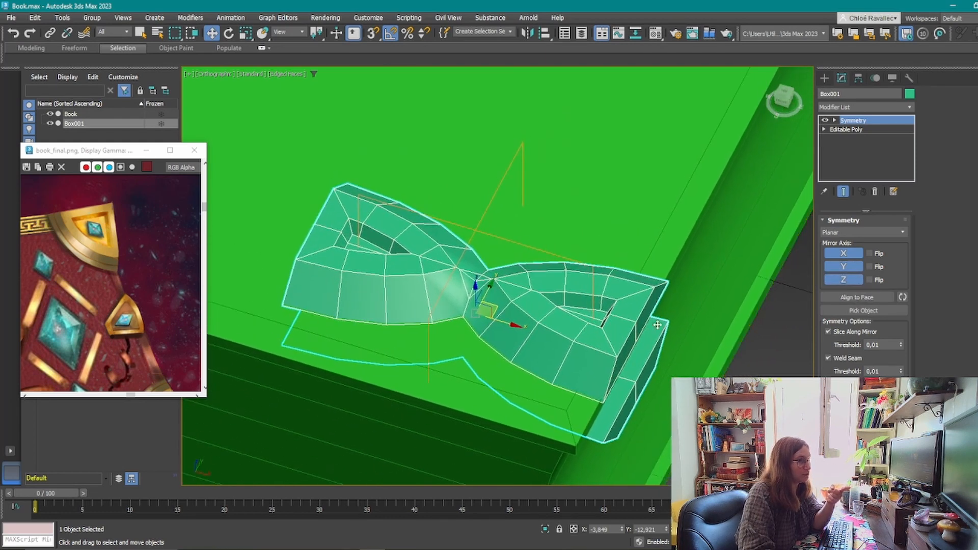
pyautogui.keyDown('alt'); pyautogui.moveTo(570, 355); pyautogui.dragTo(704, 359, button='middle'); pyautogui.keyUp('alt')
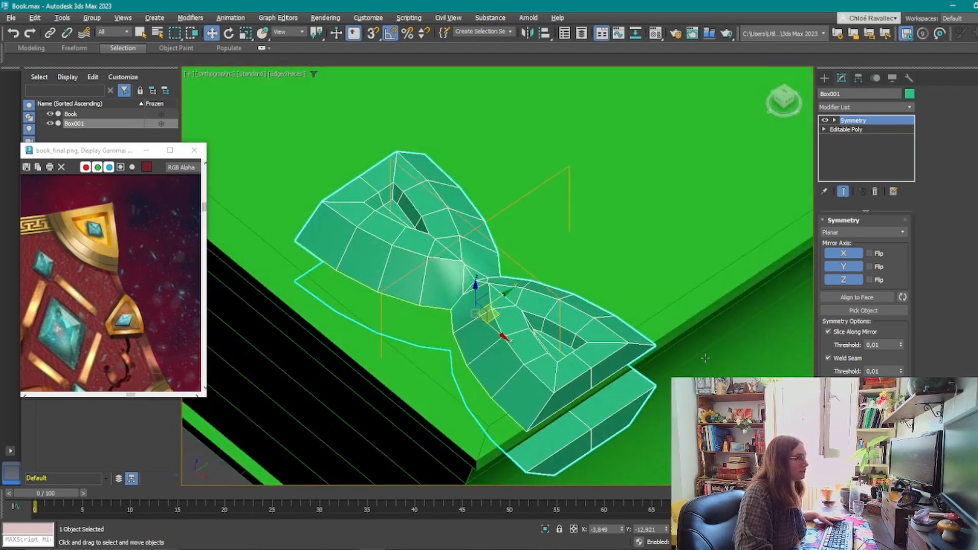
pyautogui.click(843, 279)
pyautogui.click(843, 266)
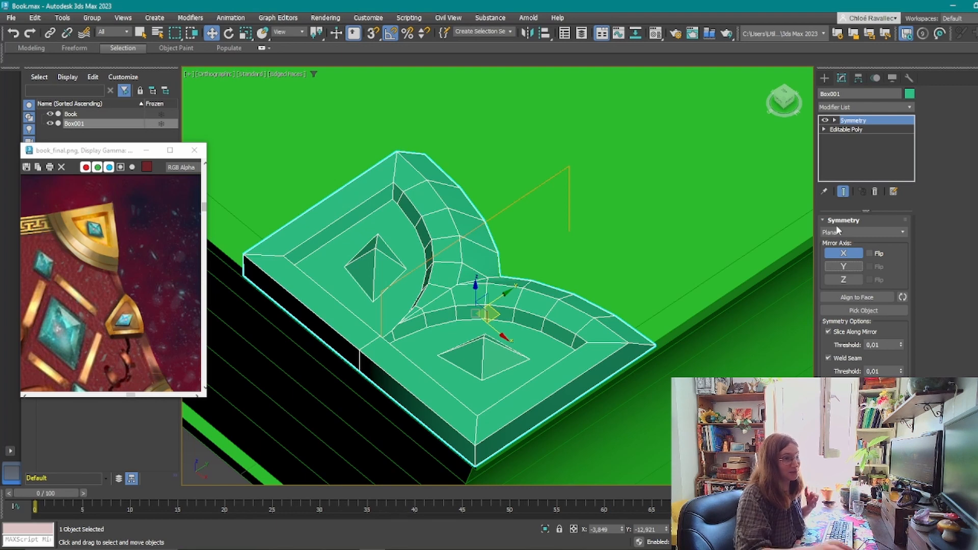
pyautogui.click(869, 254)
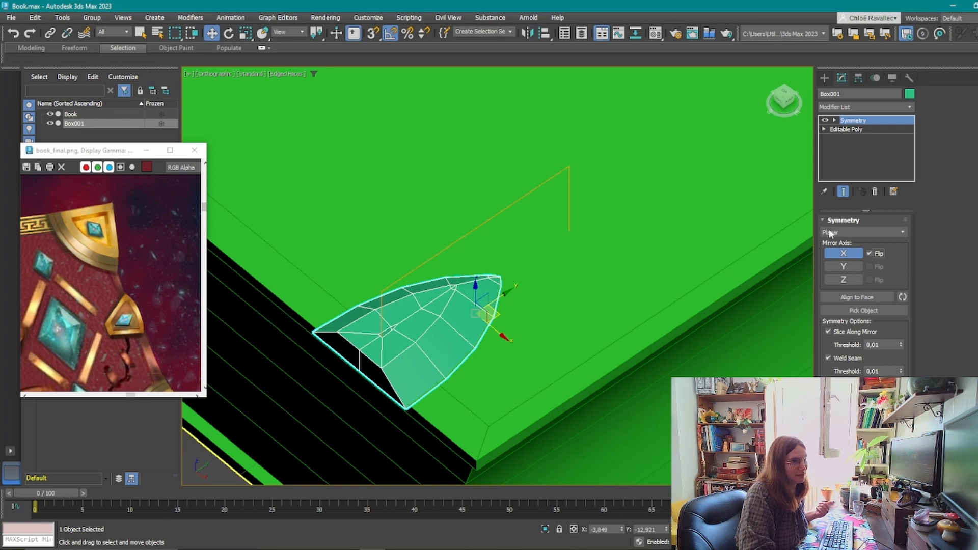
pyautogui.click(869, 254)
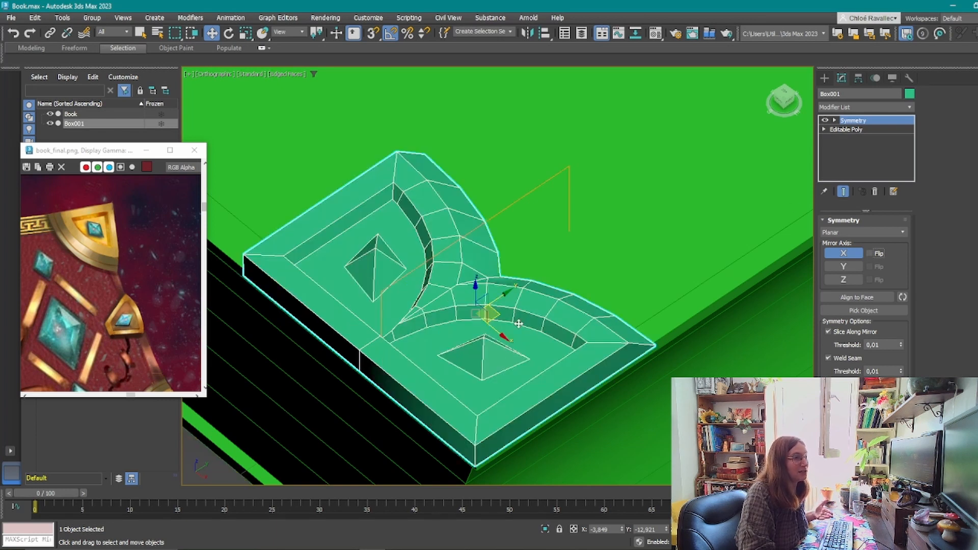
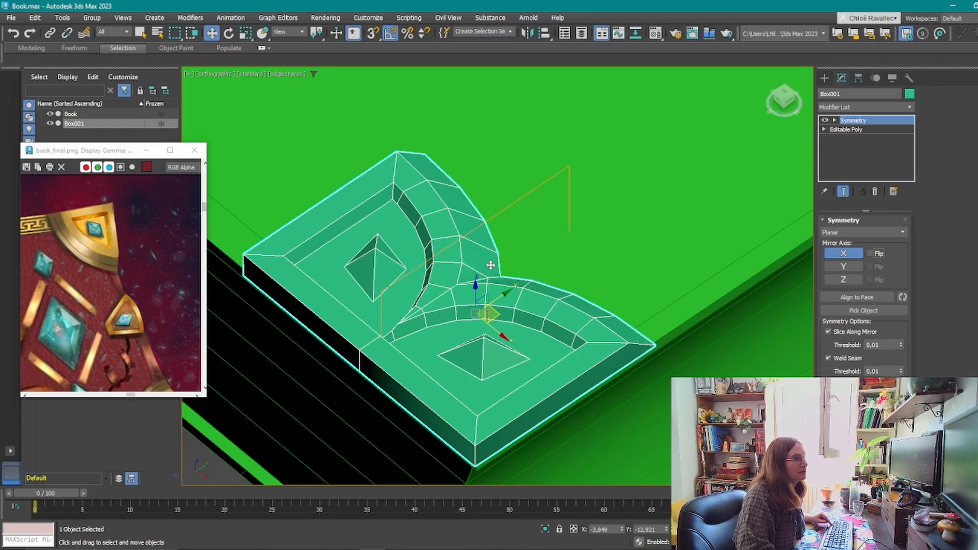
# Switch the Symmetry mirror axis from X to Y only and flip it, checking the mirrored plate on the cover.
pyautogui.keyDown('alt'); pyautogui.moveTo(600, 262); pyautogui.dragTo(532, 264, button='middle'); pyautogui.keyUp('alt')
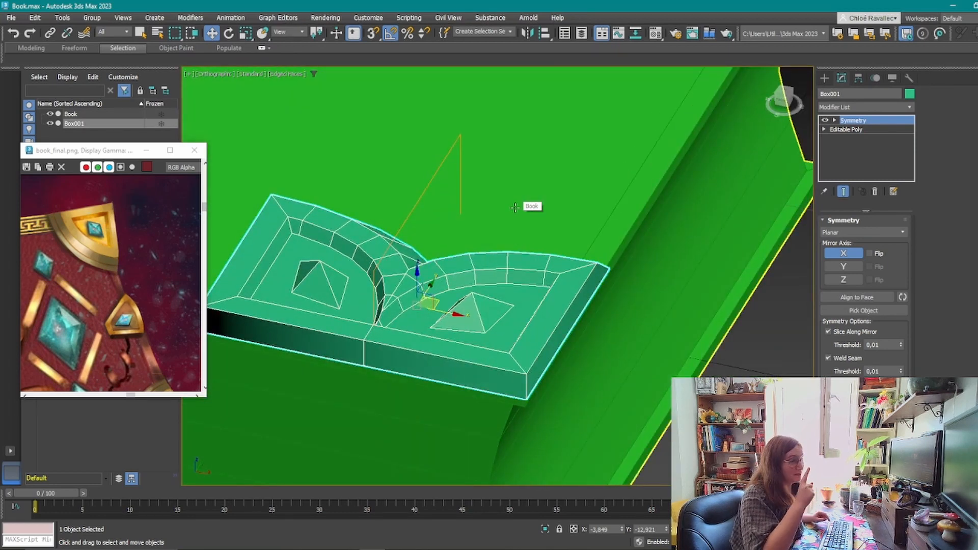
pyautogui.keyDown('alt'); pyautogui.moveTo(573, 189); pyautogui.dragTo(507, 332, button='middle'); pyautogui.keyUp('alt')
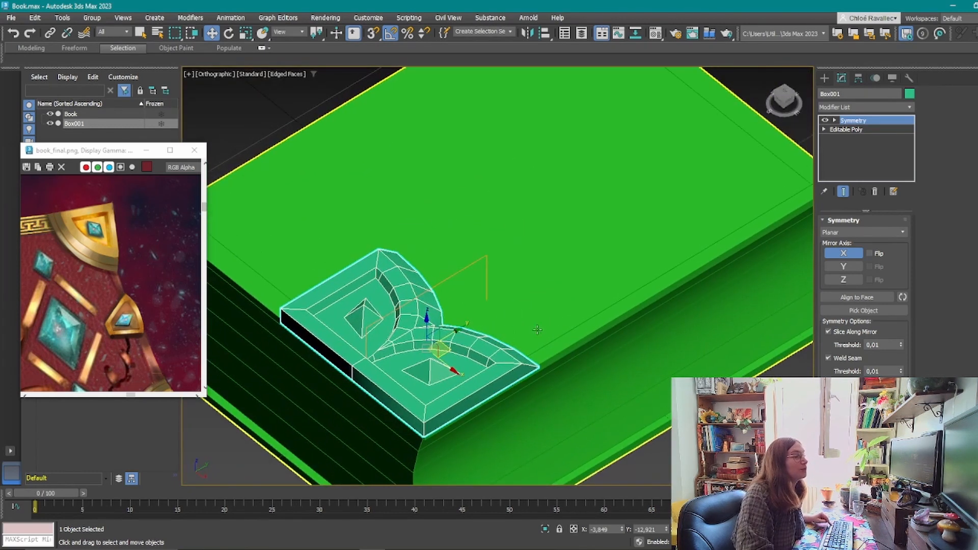
pyautogui.click(851, 267)
pyautogui.click(851, 253)
pyautogui.moveTo(496, 294); pyautogui.dragTo(425, 301, button='middle')
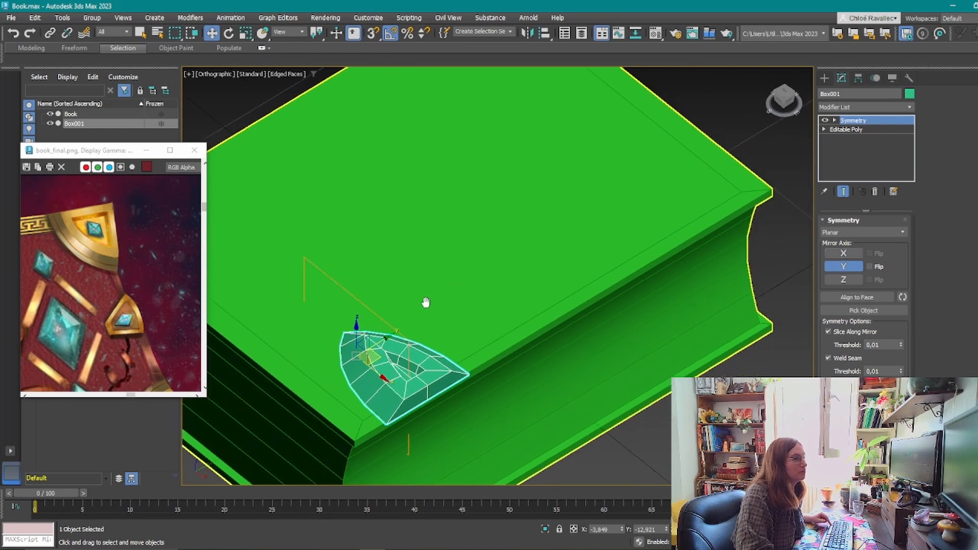
pyautogui.click(871, 264)
pyautogui.moveTo(438, 363); pyautogui.dragTo(458, 298, button='middle')
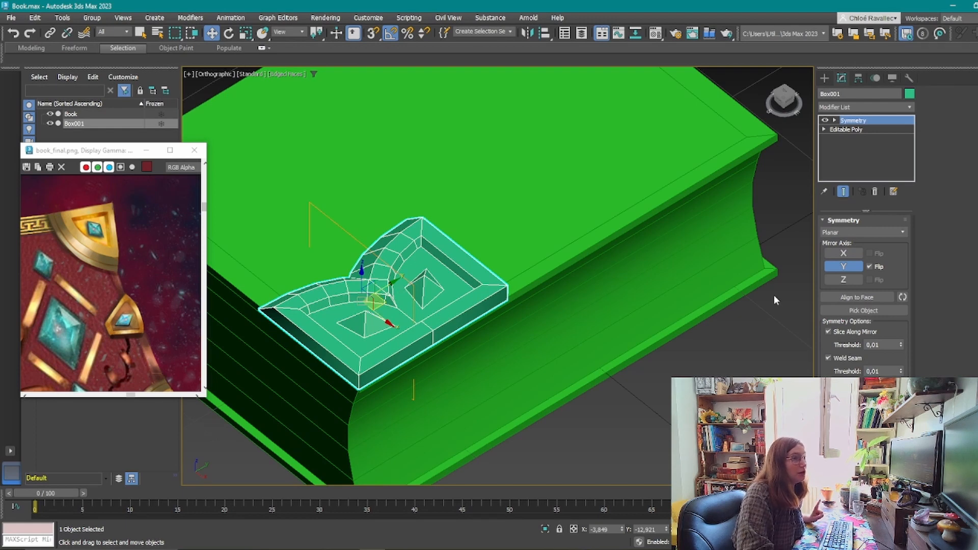
# Move the Symmetry's mirror plane along Y towards the middle of the cover to place the copy at the next corner.
pyautogui.click(834, 121)
pyautogui.click(852, 130)
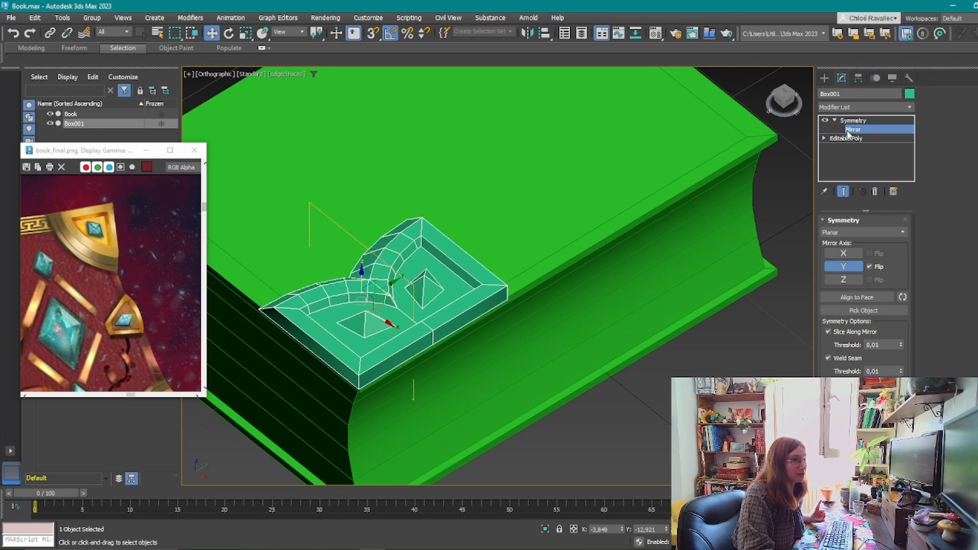
pyautogui.moveTo(383, 287); pyautogui.dragTo(525, 197)
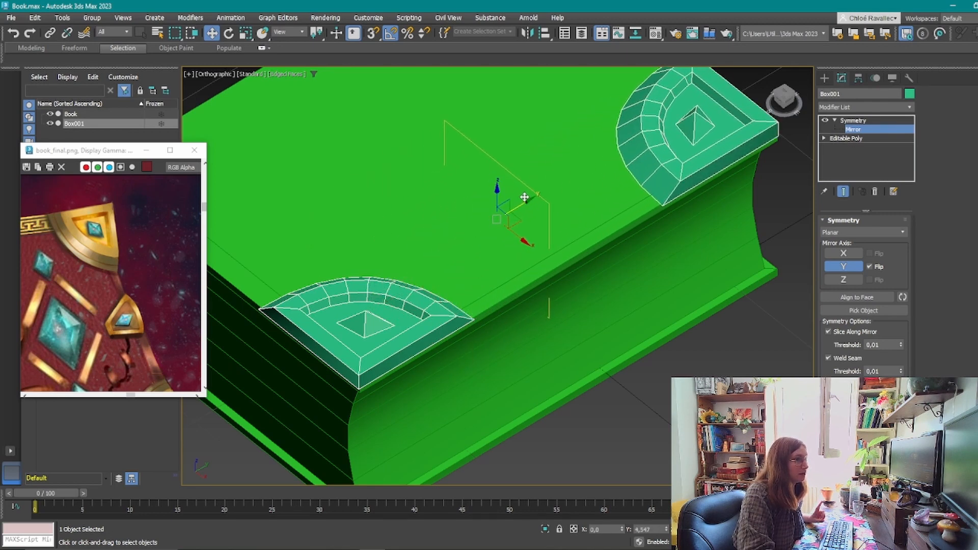
pyautogui.scroll(-3, 508, 255)
pyautogui.moveTo(508, 255); pyautogui.dragTo(798, 233, button='middle')
# Delete the Symmetry modifier from the corner plate and enable Affect Pivot Only for it.
pyautogui.click(871, 121)
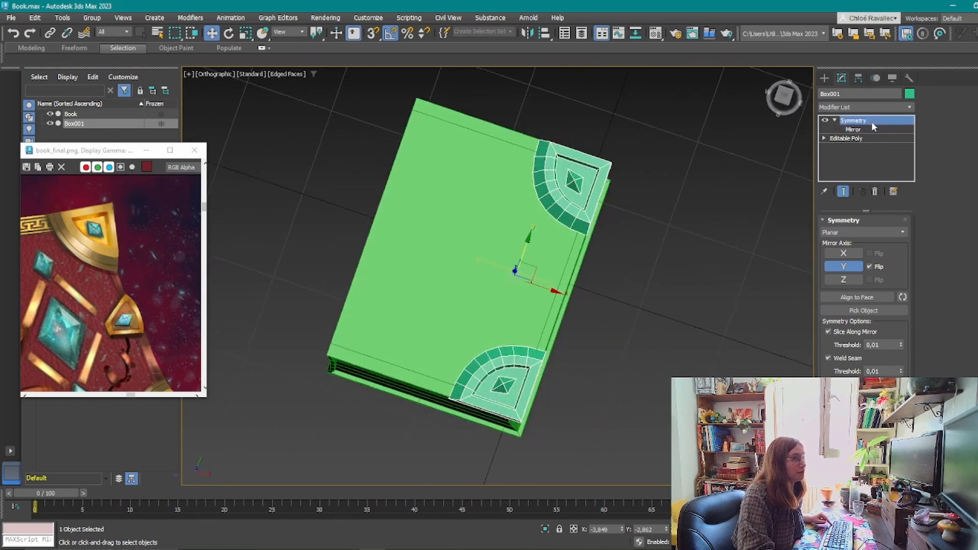
pyautogui.click(876, 191)
pyautogui.keyDown('alt'); pyautogui.moveTo(364, 444); pyautogui.dragTo(457, 313, button='middle'); pyautogui.keyUp('alt')
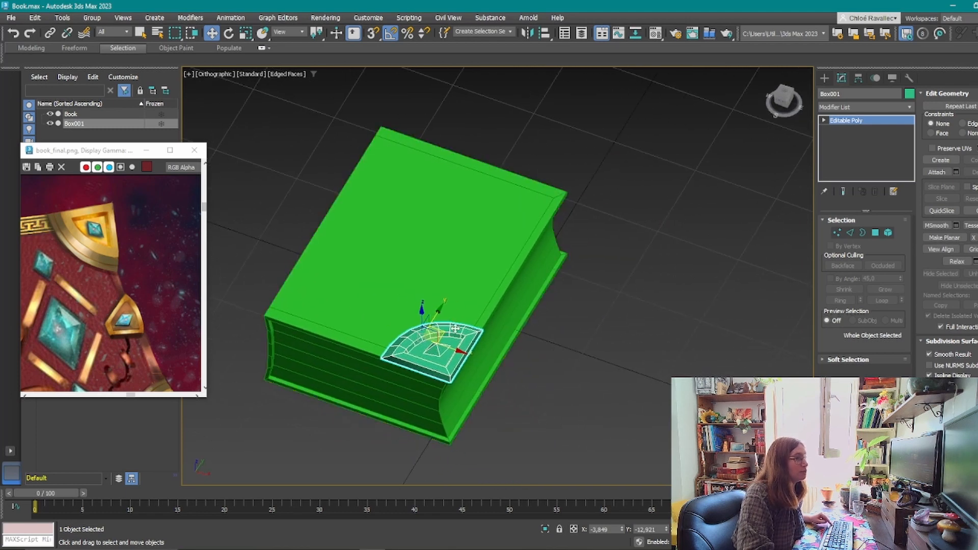
pyautogui.click(858, 78)
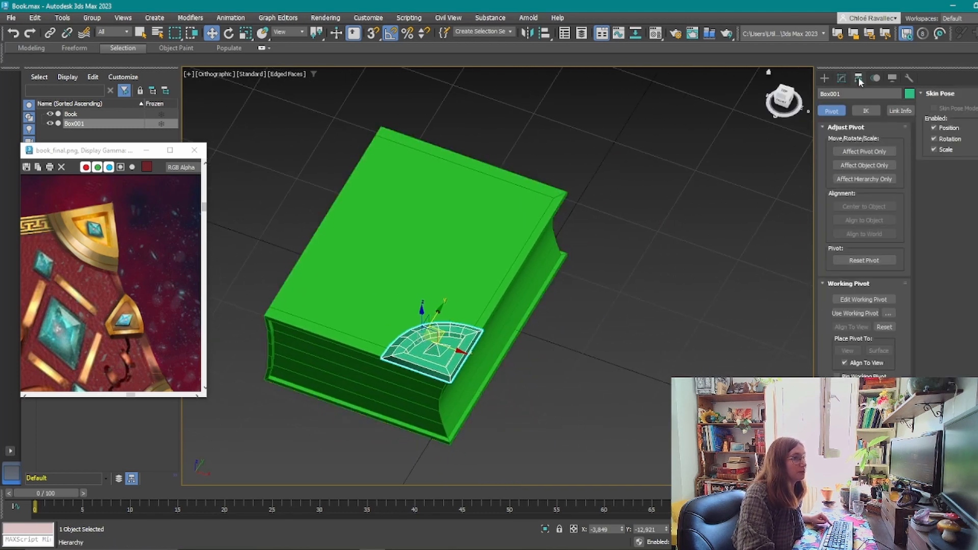
pyautogui.click(863, 150)
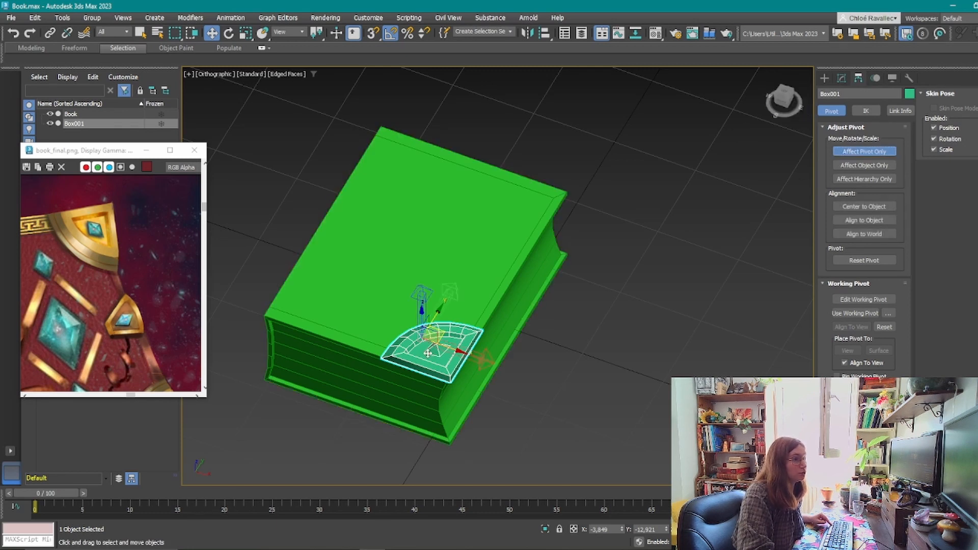
pyautogui.moveTo(428, 339); pyautogui.dragTo(396, 350)
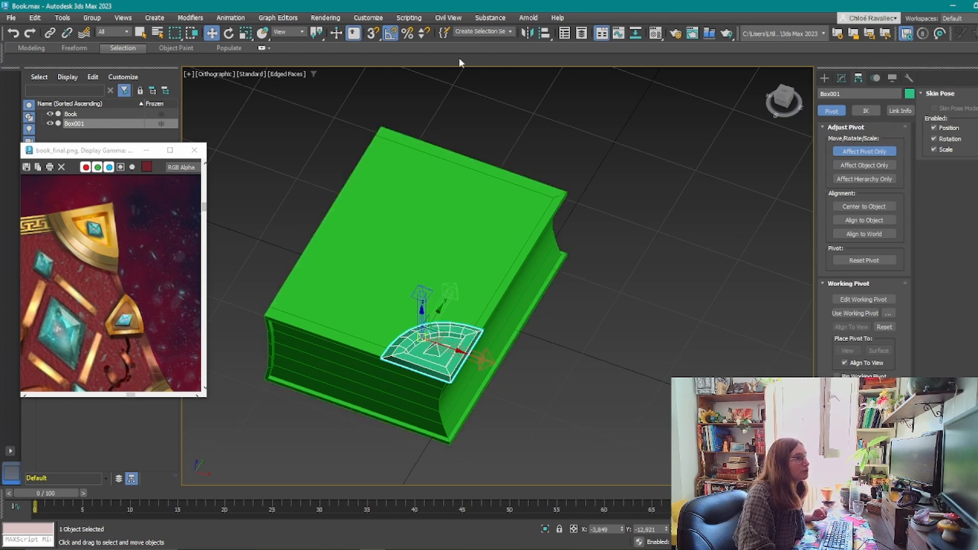
# Align the plate's pivot point to the book's center in X, Y and Z, leave pivot editing, and undo a test move.
pyautogui.click(547, 34)
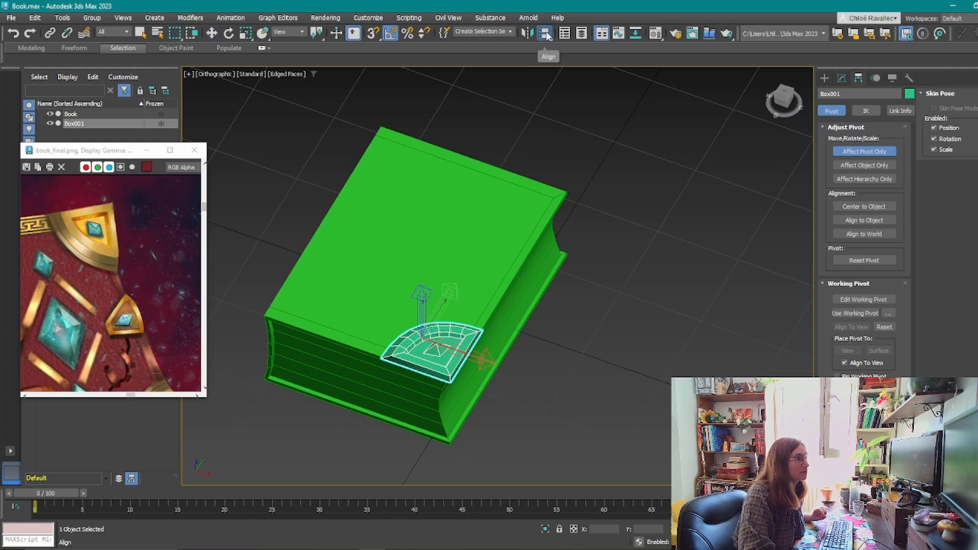
pyautogui.click(478, 236)
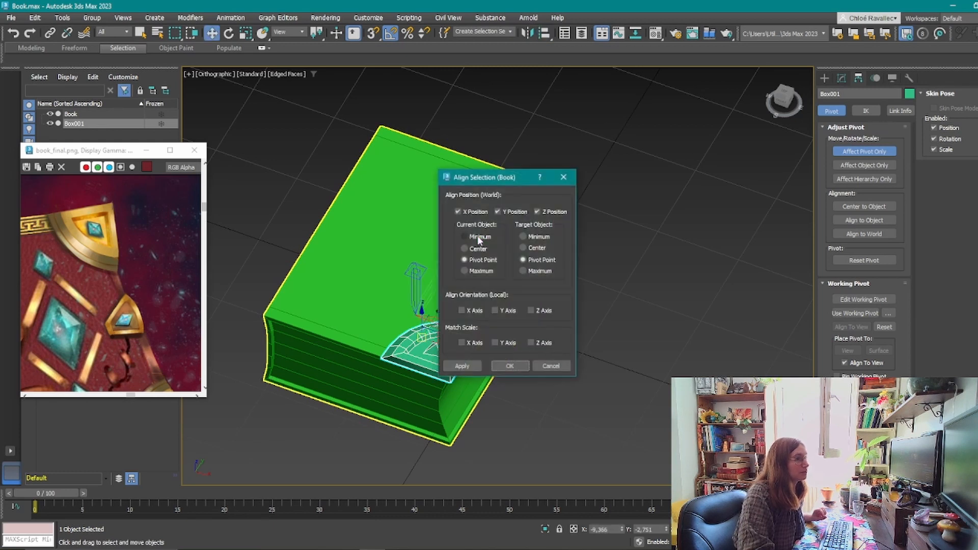
pyautogui.moveTo(500, 180); pyautogui.dragTo(695, 133)
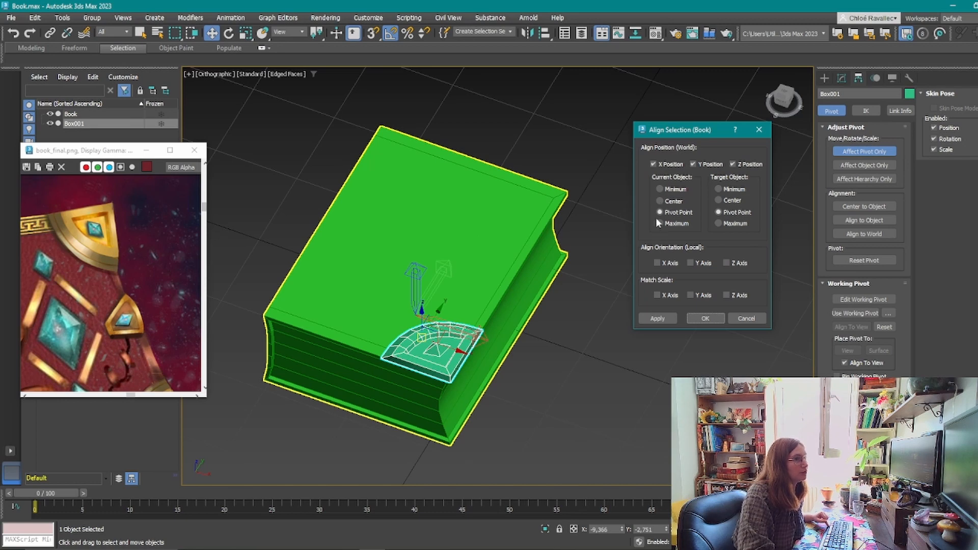
pyautogui.click(732, 199)
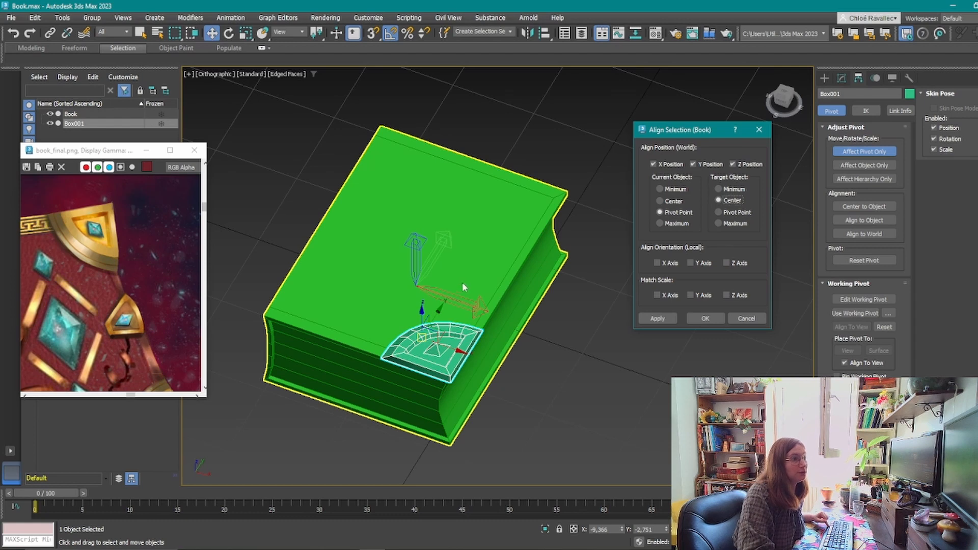
pyautogui.click(708, 318)
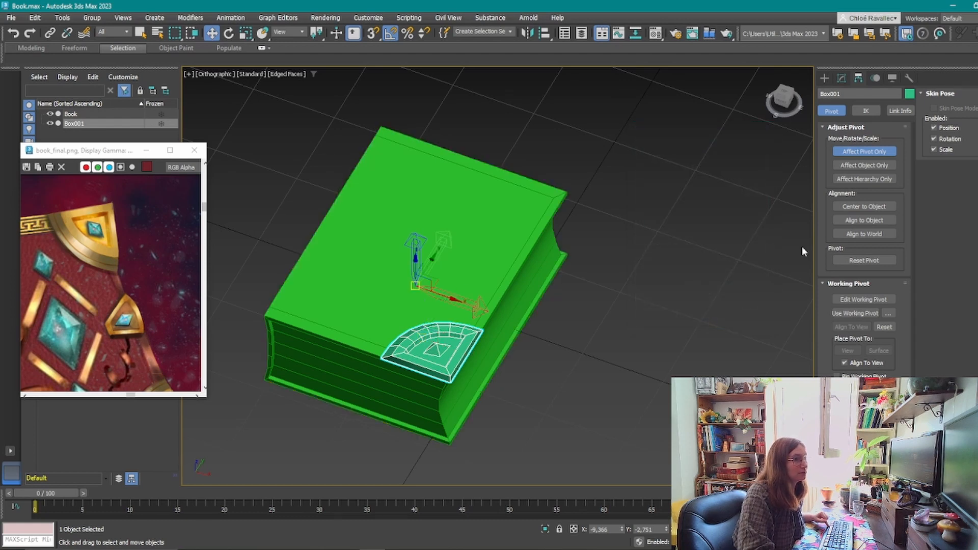
pyautogui.click(874, 149)
pyautogui.keyDown('alt'); pyautogui.moveTo(515, 429); pyautogui.dragTo(477, 412, button='middle'); pyautogui.keyUp('alt')
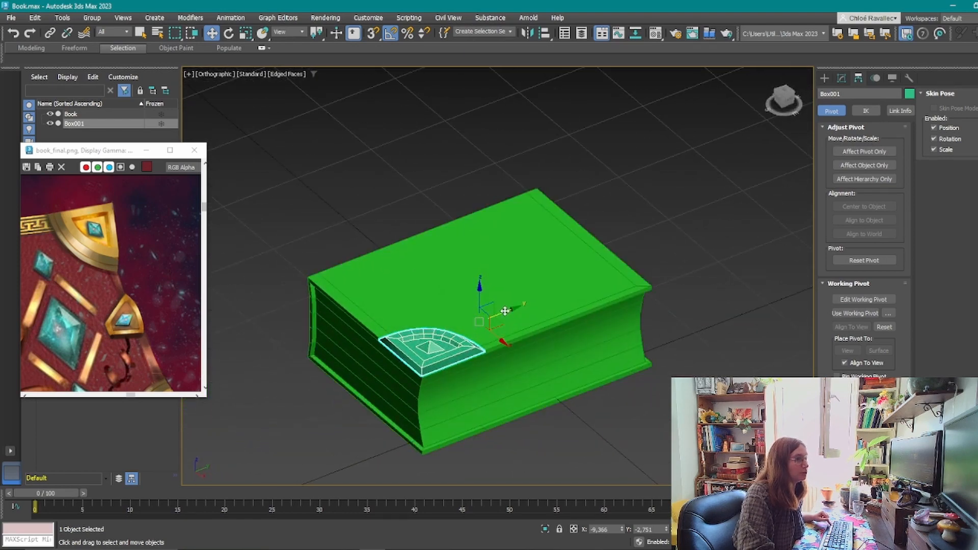
pyautogui.moveTo(509, 310); pyautogui.dragTo(539, 308)
pyautogui.hotkey('ctrl', 'z')
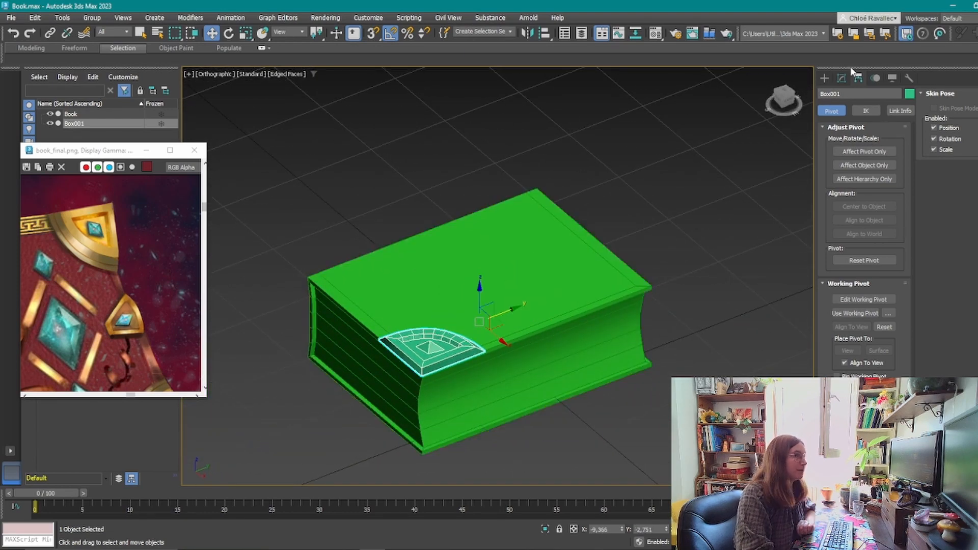
# Add a new Symmetry modifier to the corner plate, mirroring it along Z onto the book's opposite cover.
pyautogui.click(841, 78)
pyautogui.click(851, 106)
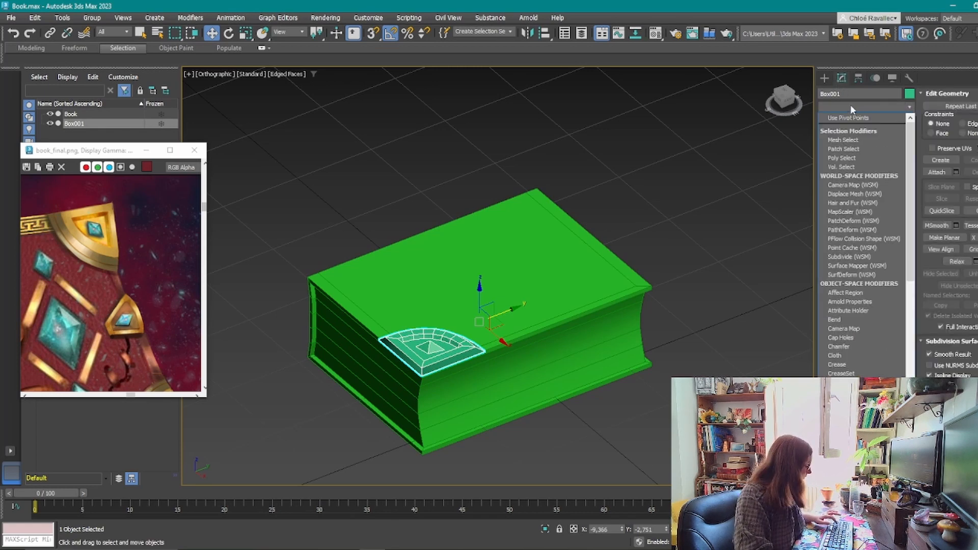
pyautogui.write('sym')
pyautogui.click(839, 325)
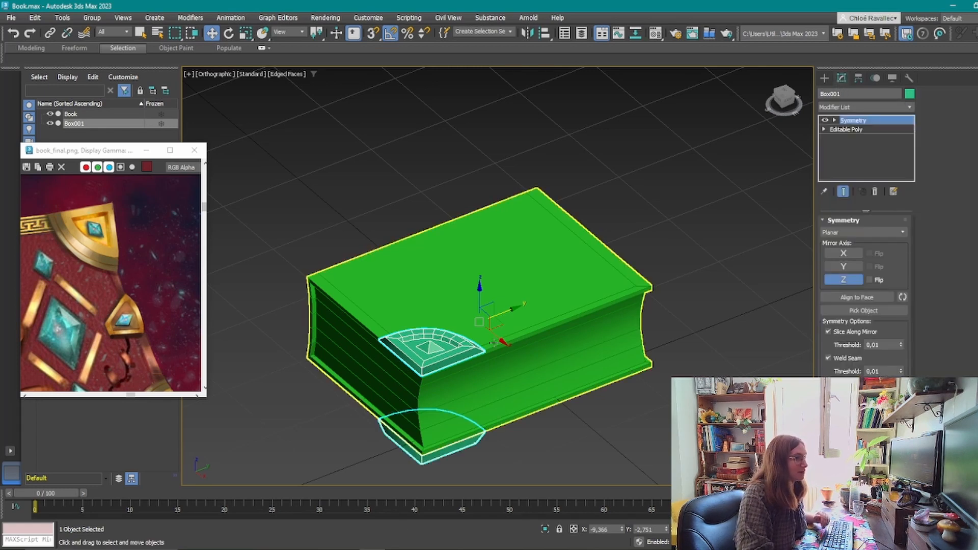
pyautogui.moveTo(480, 421); pyautogui.dragTo(509, 391, button='middle')
# Turn off the Z mirror axis, compare the plate with the whole reference book, and turn Z back on.
pyautogui.click(843, 280)
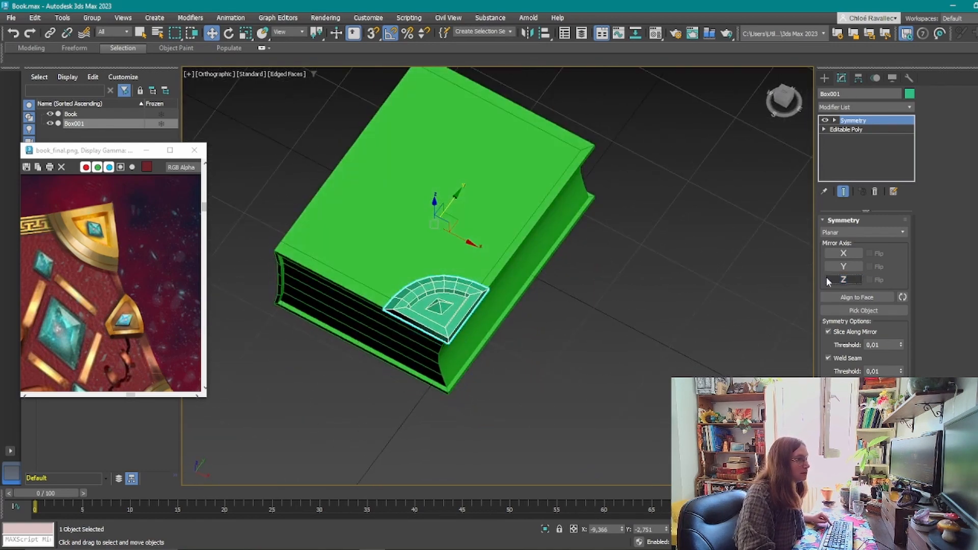
pyautogui.scroll(-3, 114, 300)
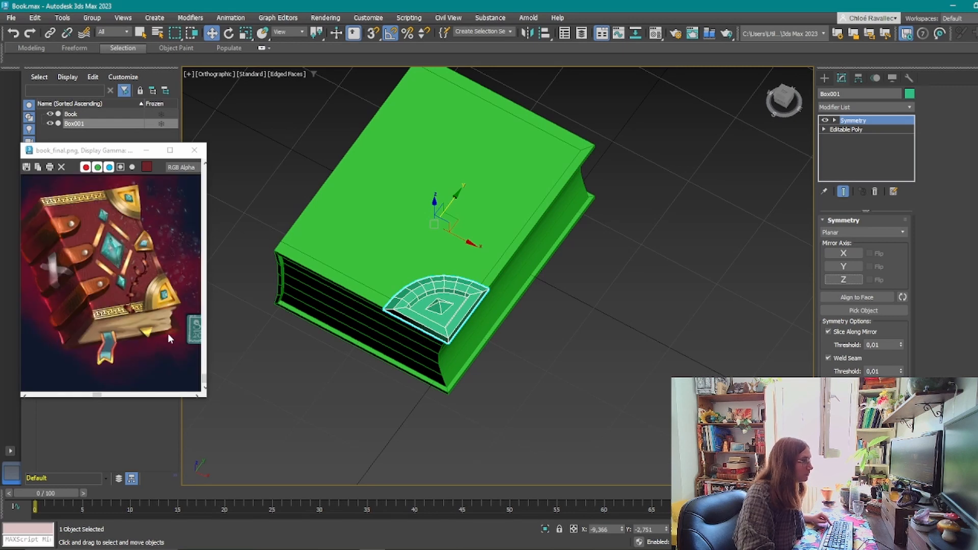
pyautogui.keyDown('alt'); pyautogui.moveTo(523, 334); pyautogui.dragTo(507, 265, button='middle'); pyautogui.keyUp('alt')
pyautogui.keyDown('alt'); pyautogui.moveTo(463, 291); pyautogui.dragTo(477, 351, button='middle'); pyautogui.keyUp('alt')
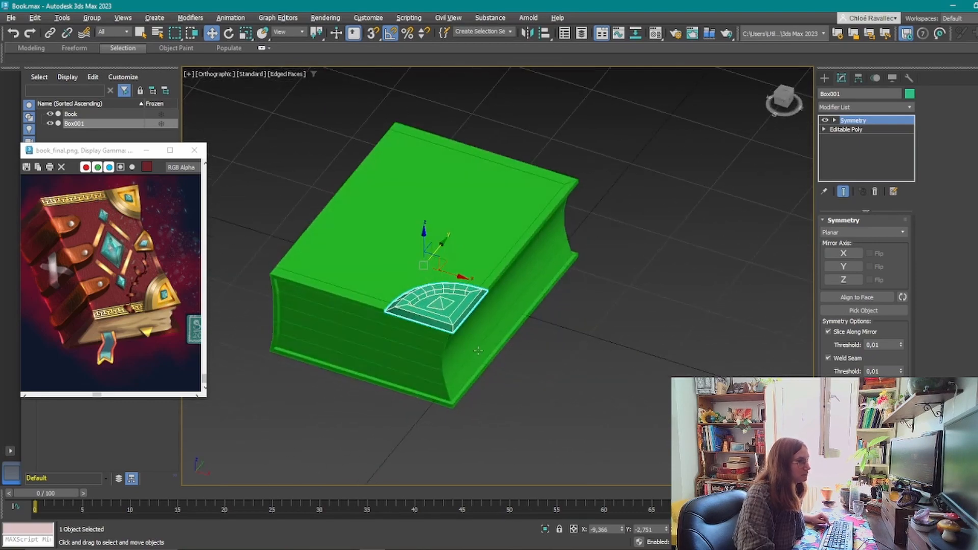
pyautogui.click(852, 280)
pyautogui.keyDown('alt'); pyautogui.moveTo(492, 400); pyautogui.dragTo(517, 338, button='middle'); pyautogui.keyUp('alt')
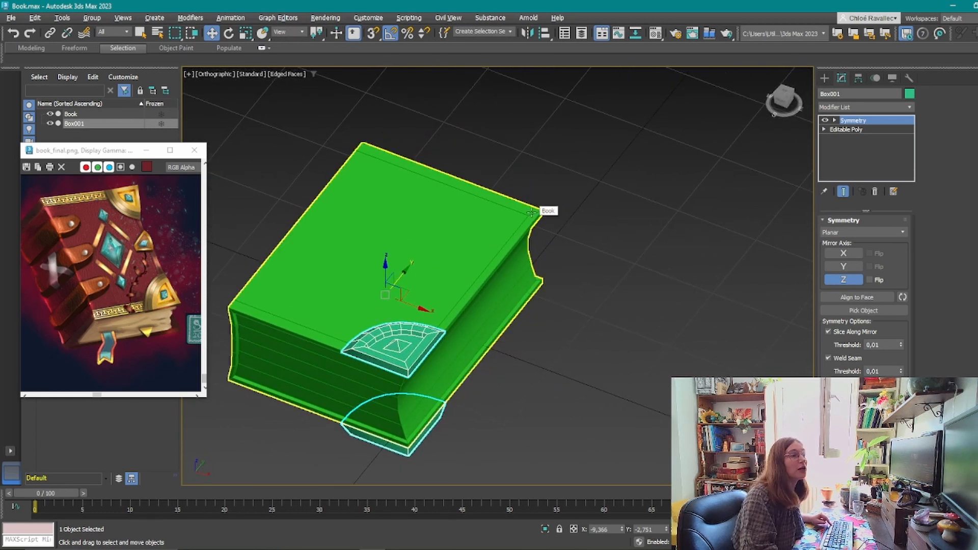
# Add the flipped Y mirror axis to Z in the Symmetry modifier and collapse the whole stack into the Editable Poly.
pyautogui.click(843, 266)
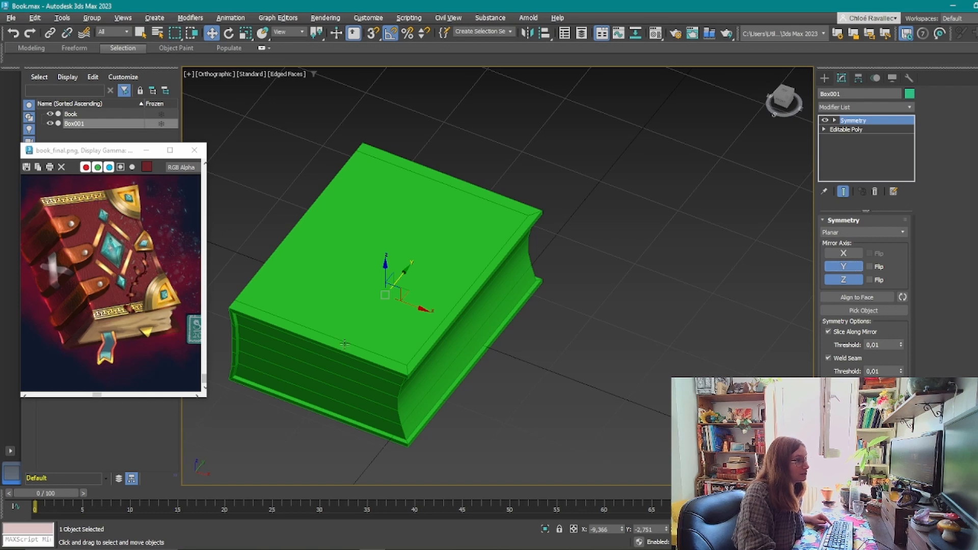
pyautogui.keyDown('alt'); pyautogui.moveTo(584, 410); pyautogui.dragTo(522, 366, button='middle'); pyautogui.keyUp('alt')
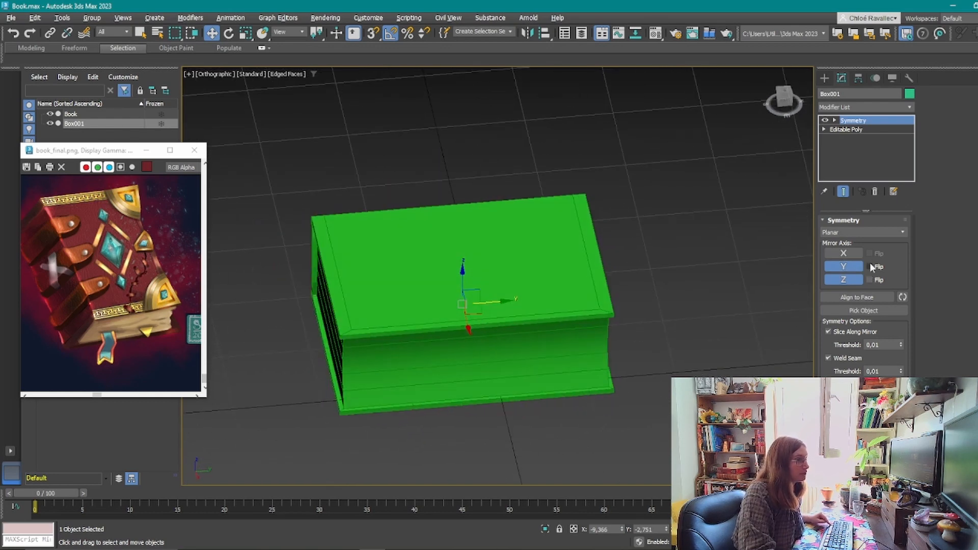
pyautogui.click(869, 266)
pyautogui.keyDown('alt'); pyautogui.moveTo(631, 337); pyautogui.dragTo(679, 346, button='middle'); pyautogui.keyUp('alt')
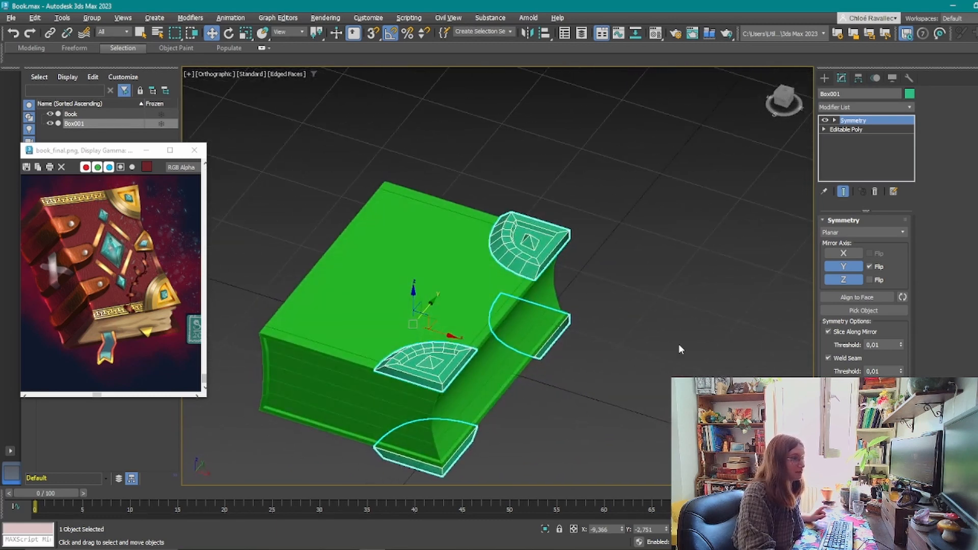
pyautogui.rightClick(858, 161)
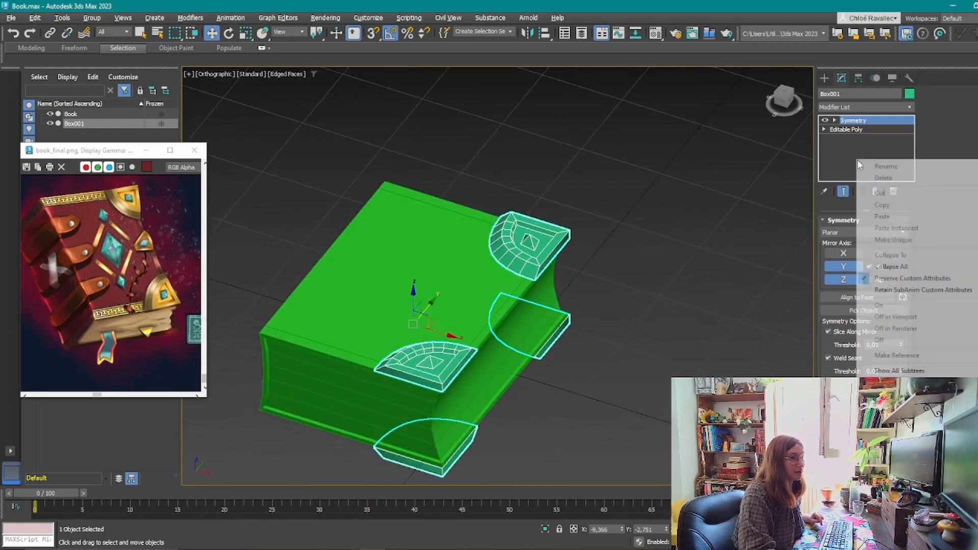
pyautogui.click(915, 266)
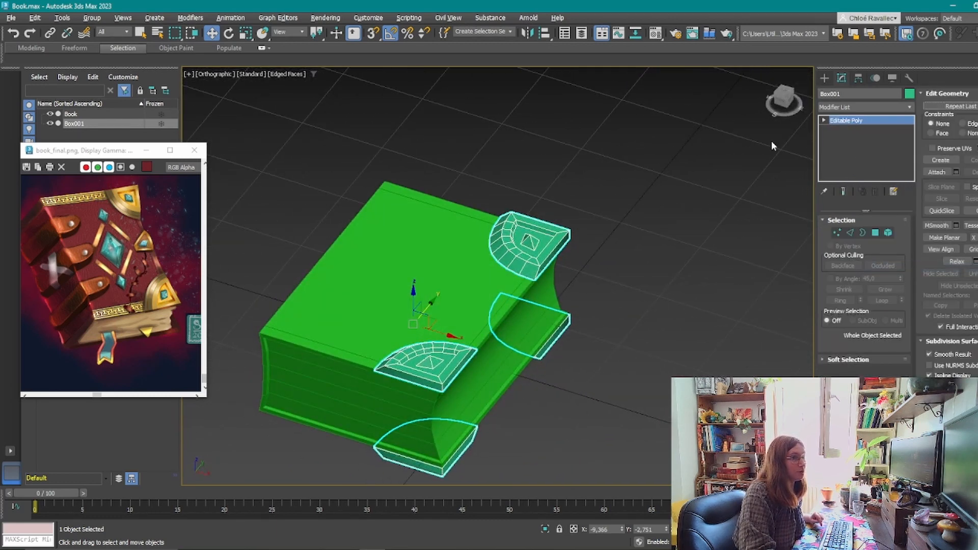
# Examine the mirrored corner plates on the book from several angles and compare them with the reference image's central ornaments.
pyautogui.click(625, 341)
pyautogui.moveTo(598, 349); pyautogui.dragTo(685, 267, button='middle')
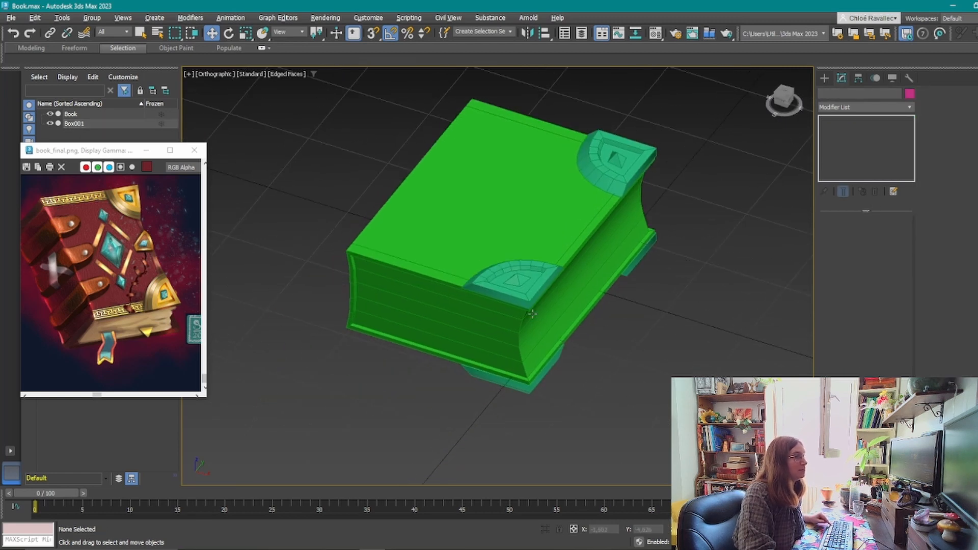
pyautogui.click(529, 288)
pyautogui.keyDown('alt'); pyautogui.moveTo(529, 288); pyautogui.dragTo(607, 361, button='middle'); pyautogui.keyUp('alt')
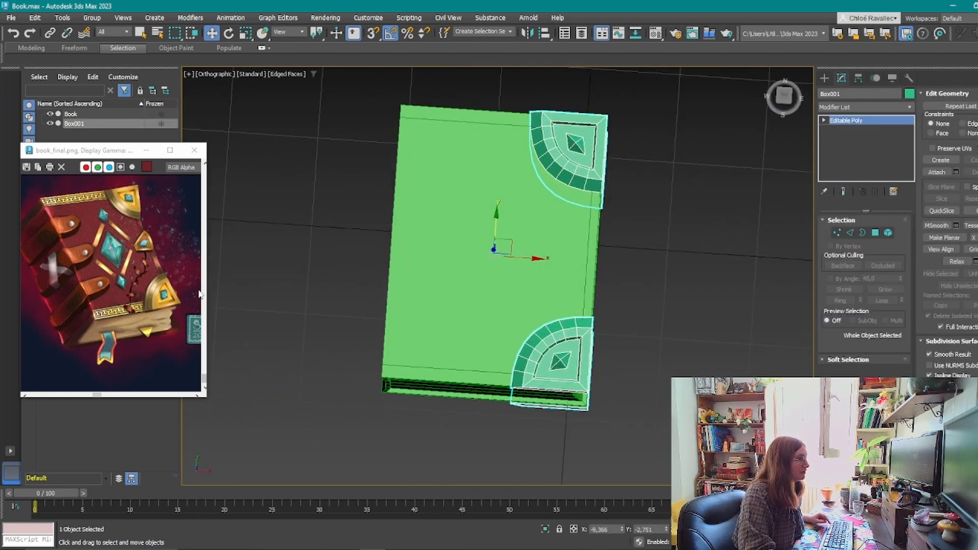
pyautogui.scroll(2, 142, 243)
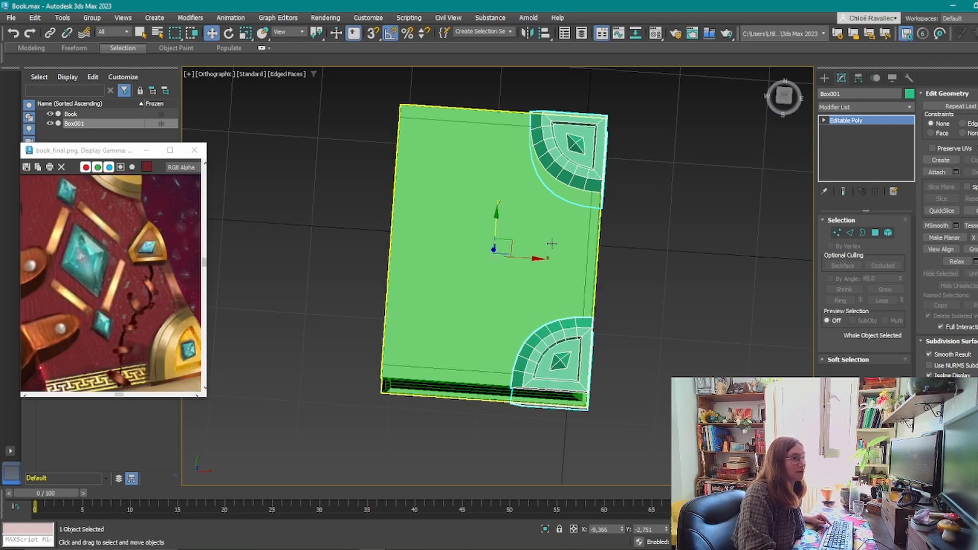
pyautogui.moveTo(698, 273); pyautogui.dragTo(640, 254, button='middle')
pyautogui.keyDown('alt'); pyautogui.moveTo(604, 219); pyautogui.dragTo(548, 162, button='middle'); pyautogui.keyUp('alt')
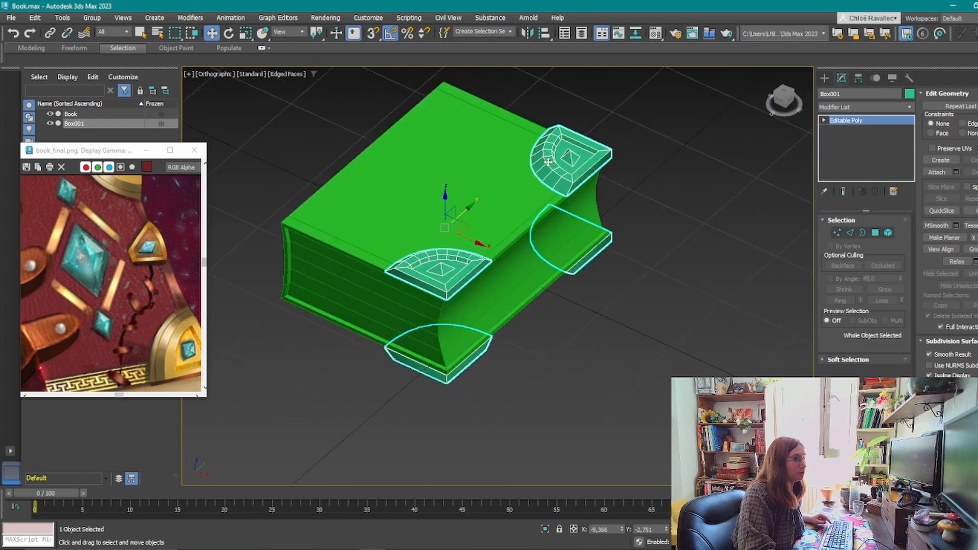
pyautogui.keyDown('alt'); pyautogui.moveTo(721, 276); pyautogui.dragTo(779, 178, button='middle'); pyautogui.keyUp('alt')
# Create a small Box primitive on the front cover, between the two corner plates near the book's outer edge.
pyautogui.click(825, 78)
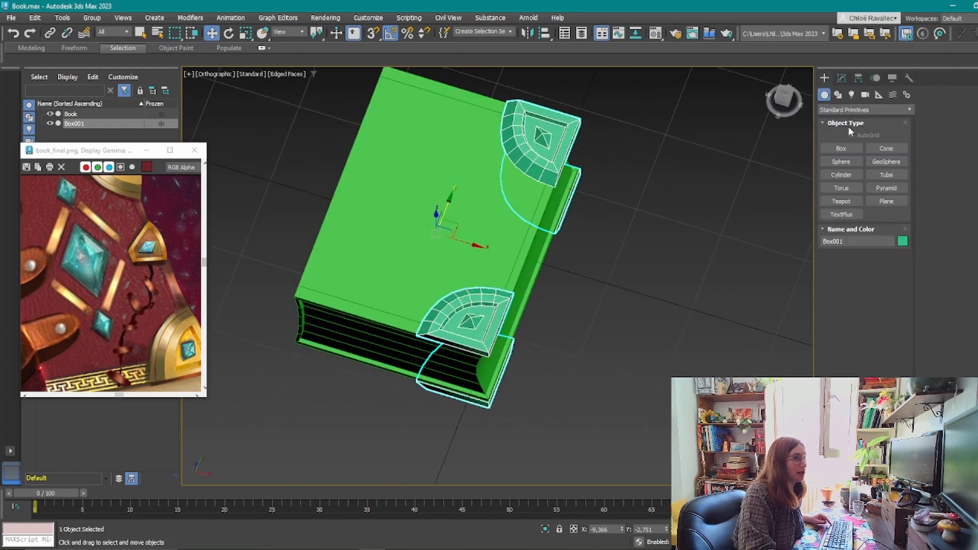
pyautogui.click(841, 148)
pyautogui.moveTo(574, 258); pyautogui.dragTo(520, 192)
pyautogui.click(616, 295)
pyautogui.click(613, 286)
# Move the new box onto the cover surface beside its outer edge, roughly halfway between the corner plates.
pyautogui.press('w')
pyautogui.keyDown('alt'); pyautogui.moveTo(565, 285); pyautogui.dragTo(511, 223, button='middle'); pyautogui.keyUp('alt')
pyautogui.scroll(5, 510, 220)
pyautogui.moveTo(537, 184); pyautogui.dragTo(538, 201)
pyautogui.moveTo(587, 229); pyautogui.dragTo(547, 230)
pyautogui.keyDown('alt'); pyautogui.moveTo(524, 208); pyautogui.dragTo(546, 236, button='middle'); pyautogui.keyUp('alt')
pyautogui.moveTo(545, 220); pyautogui.dragTo(528, 221)
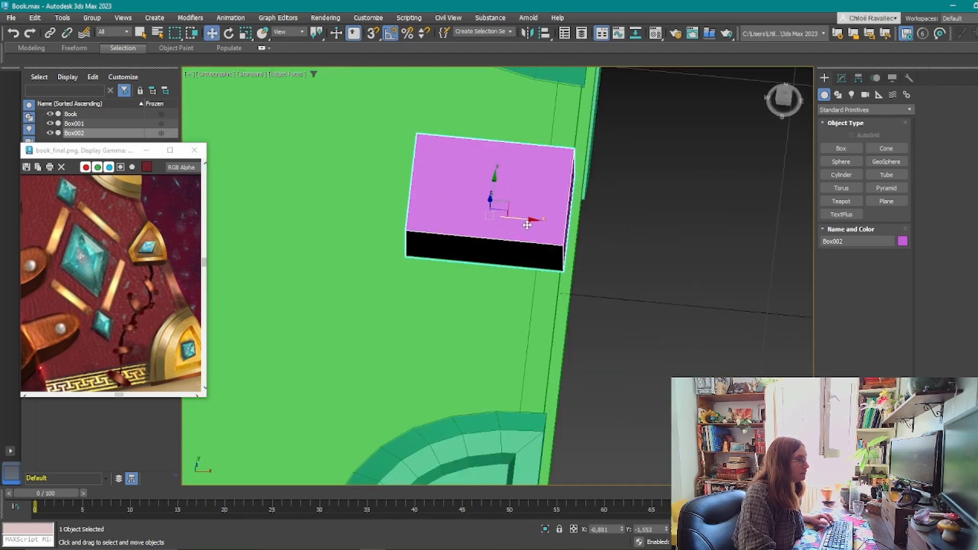
# Convert the box to an Editable Poly and start editing it at polygon level.
pyautogui.scroll(-5, 529, 221)
pyautogui.click(840, 78)
pyautogui.rightClick(861, 131)
pyautogui.click(897, 211)
pyautogui.press('4')
# Lower the box's top polygon to thin the block, fine-tuning its height against the corner plates in a side view.
pyautogui.keyDown('alt'); pyautogui.moveTo(465, 235); pyautogui.dragTo(448, 213, button='middle'); pyautogui.keyUp('alt')
pyautogui.click(515, 228)
pyautogui.moveTo(517, 189); pyautogui.dragTo(518, 202)
pyautogui.click(779, 100)
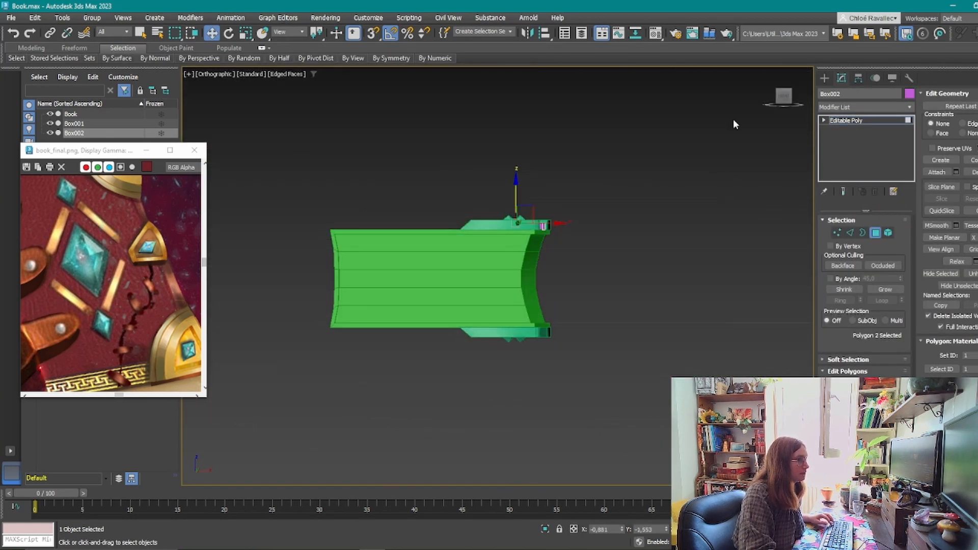
pyautogui.scroll(4, 511, 192)
pyautogui.moveTo(520, 238); pyautogui.dragTo(519, 230)
pyautogui.keyDown('alt'); pyautogui.moveTo(519, 230); pyautogui.dragTo(581, 306, button='middle'); pyautogui.keyUp('alt')
pyautogui.scroll(-5, 560, 254)
# Shift the whole box along the cover's outer edge to centre it between the two corner plates.
pyautogui.click(824, 78)
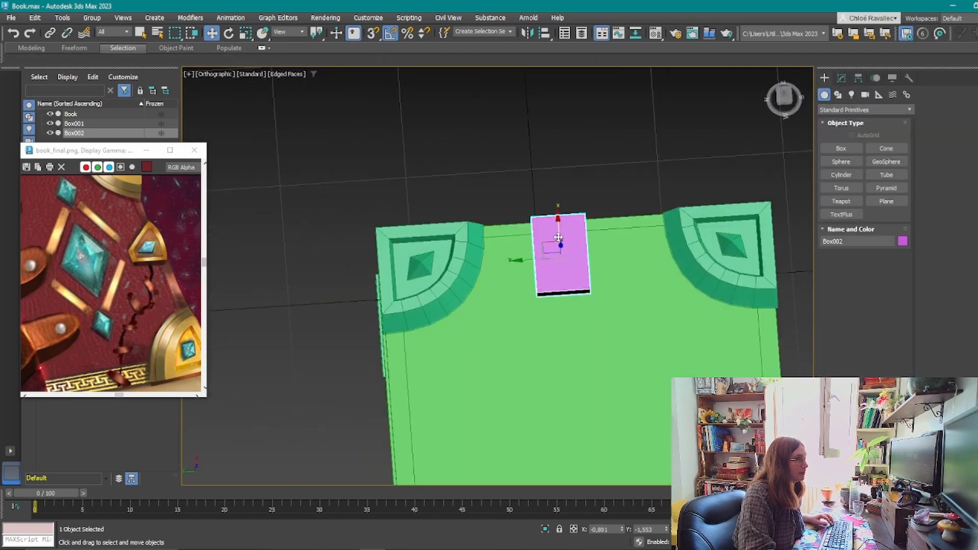
pyautogui.moveTo(527, 259); pyautogui.dragTo(543, 259)
pyautogui.click(840, 78)
# Scale down the polygon at the box's inner end so the block tapers toward the middle of the cover.
pyautogui.keyDown('alt'); pyautogui.moveTo(644, 259); pyautogui.dragTo(535, 262, button='middle'); pyautogui.keyUp('alt')
pyautogui.press('4')
pyautogui.click(540, 268)
pyautogui.press('r')
pyautogui.moveTo(551, 292); pyautogui.dragTo(537, 280)
pyautogui.keyDown('alt'); pyautogui.moveTo(537, 280); pyautogui.dragTo(486, 301, button='middle'); pyautogui.keyUp('alt')
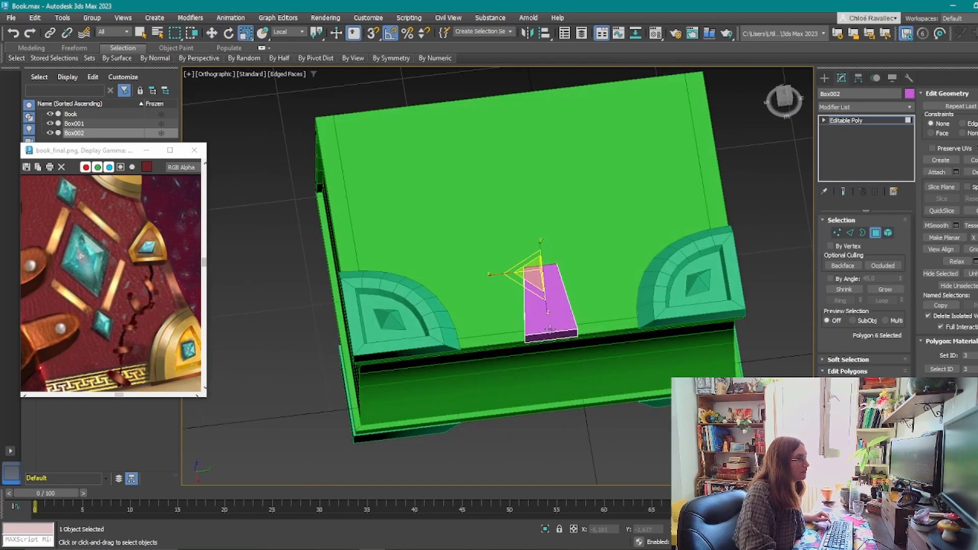
# Select the polygon at the box's outer end, along the cover edge, for scaling.
pyautogui.click(555, 334)
pyautogui.keyDown('alt'); pyautogui.moveTo(642, 387); pyautogui.dragTo(635, 312, button='middle'); pyautogui.keyUp('alt')
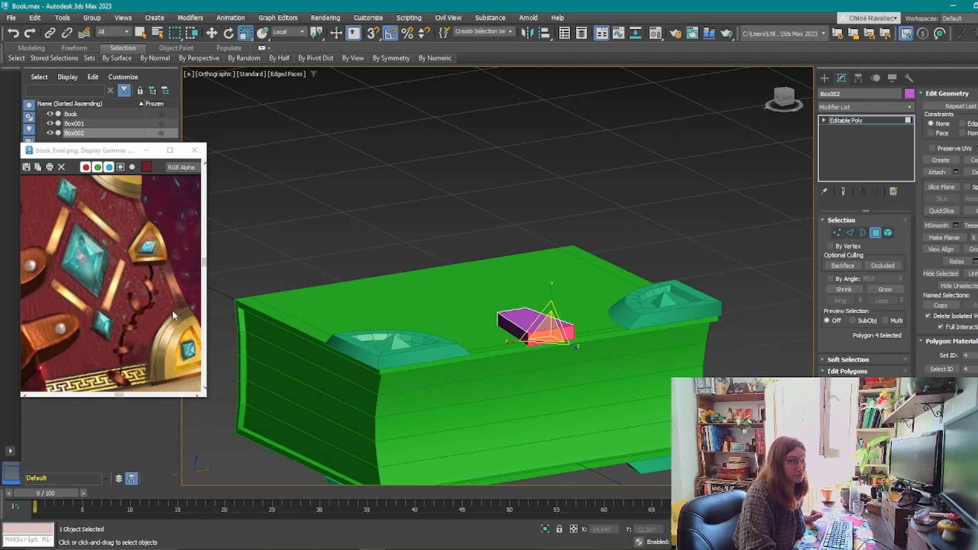
pyautogui.scroll(3, 535, 326)
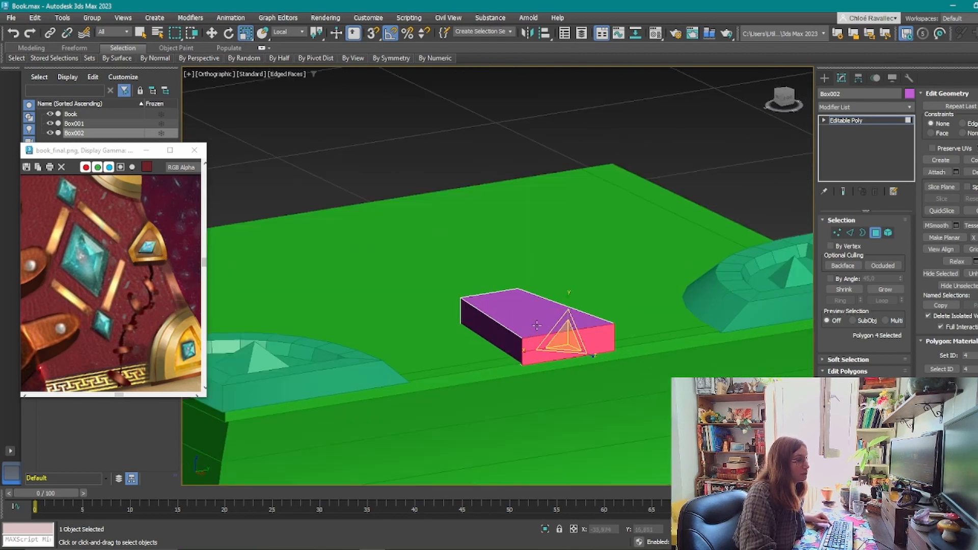
# Connect the ring of four widthwise edges around the box with one segment, adding a lengthwise loop along its centre.
pyautogui.keyDown('alt'); pyautogui.moveTo(654, 355); pyautogui.dragTo(631, 297, button='middle'); pyautogui.keyUp('alt')
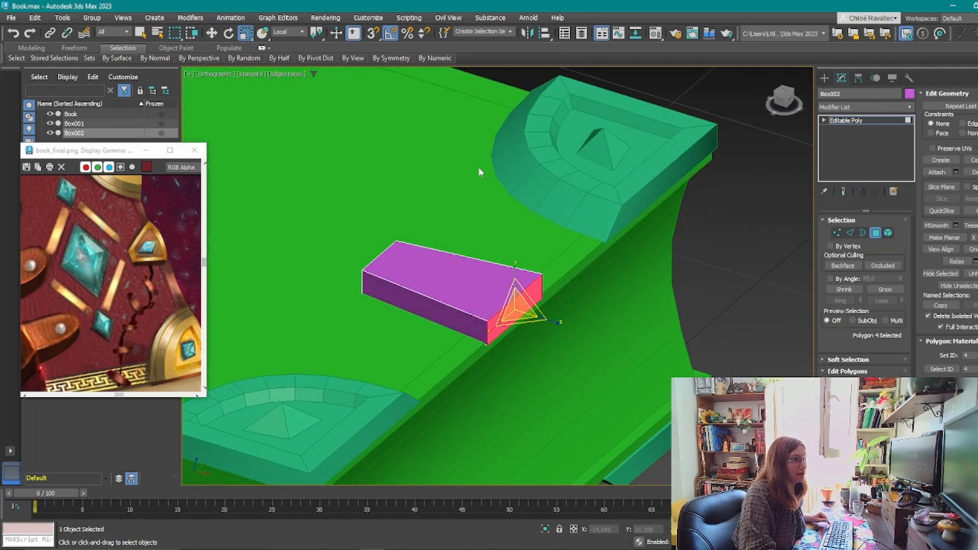
pyautogui.keyDown('alt'); pyautogui.moveTo(506, 266); pyautogui.dragTo(530, 340, button='middle'); pyautogui.keyUp('alt')
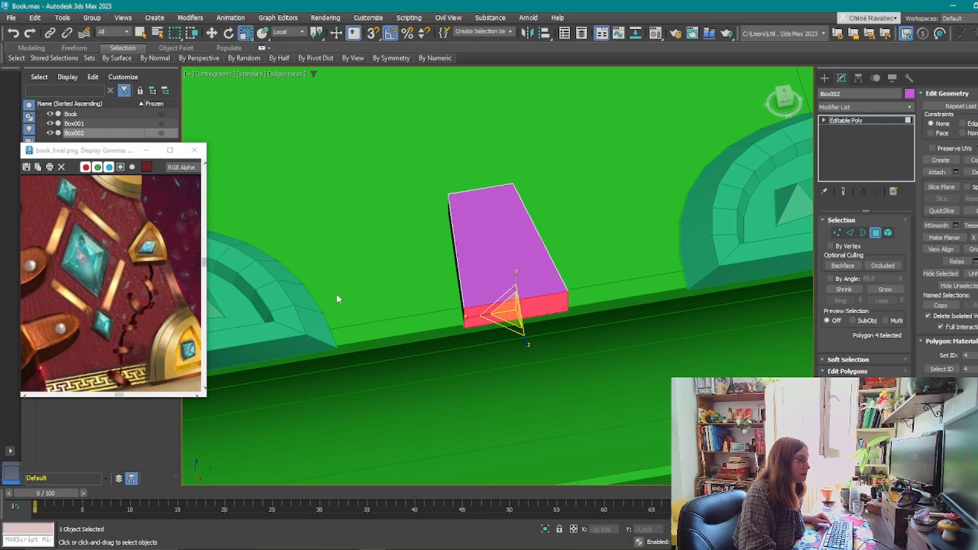
pyautogui.keyDown('alt'); pyautogui.moveTo(336, 294); pyautogui.dragTo(701, 294, button='middle'); pyautogui.keyUp('alt')
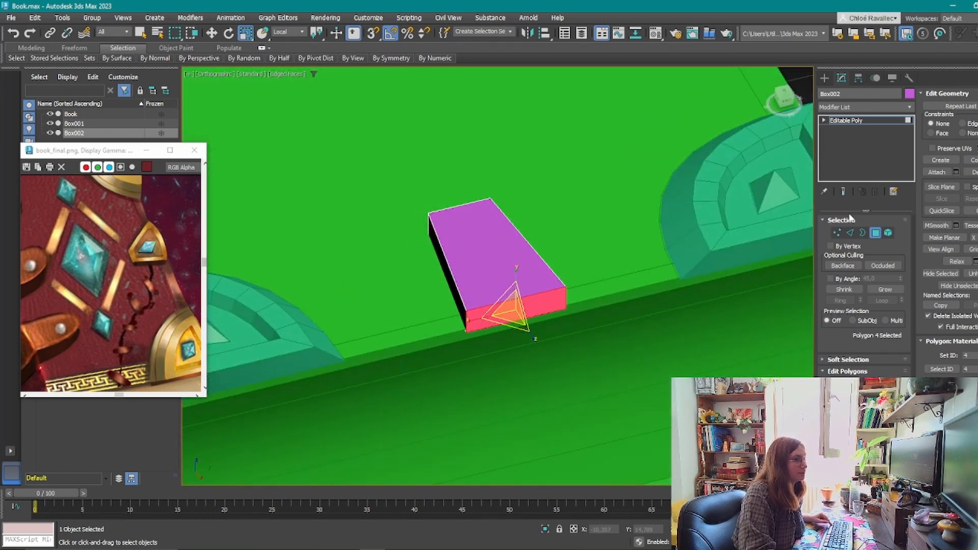
pyautogui.click(850, 233)
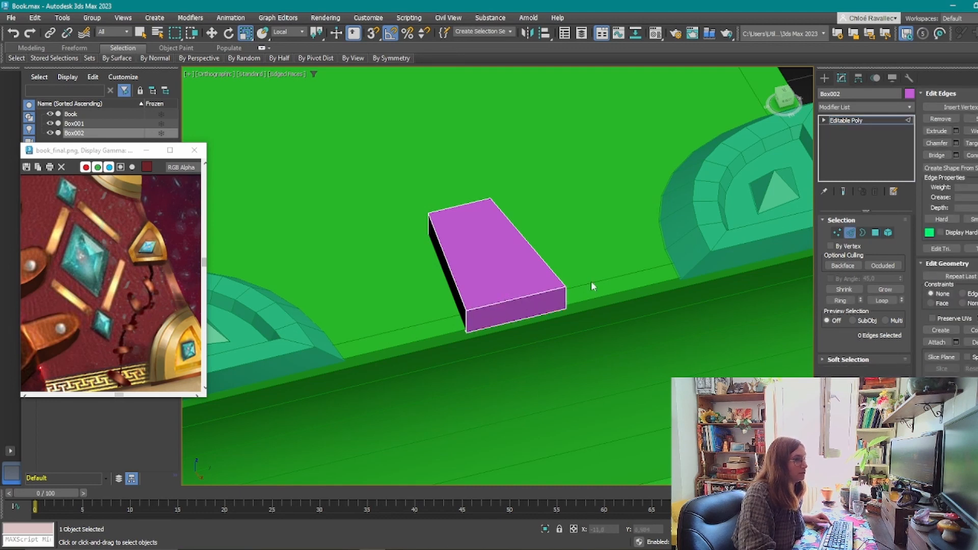
pyautogui.click(517, 294)
pyautogui.keyDown('alt'); pyautogui.moveTo(516, 294); pyautogui.dragTo(610, 314, button='middle'); pyautogui.keyUp('alt')
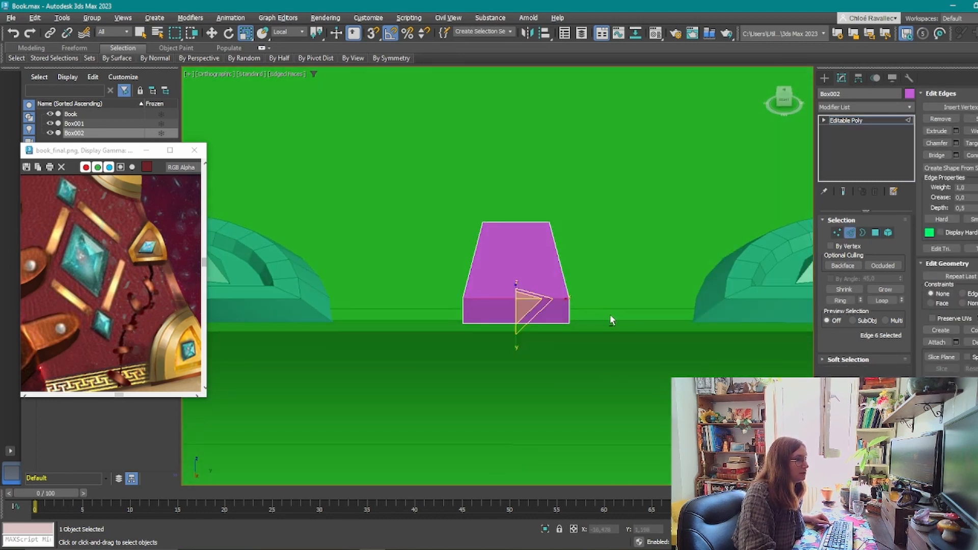
pyautogui.scroll(3, 528, 309)
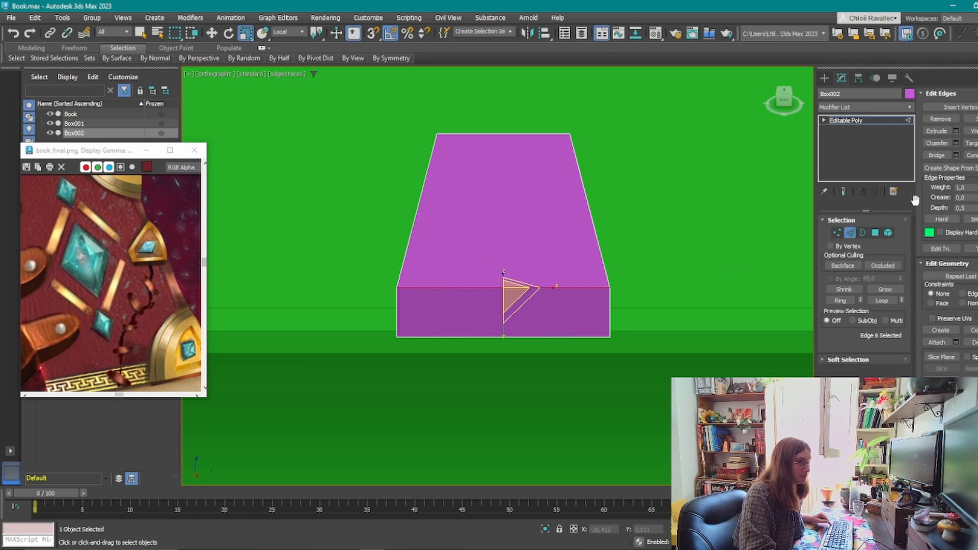
pyautogui.click(840, 300)
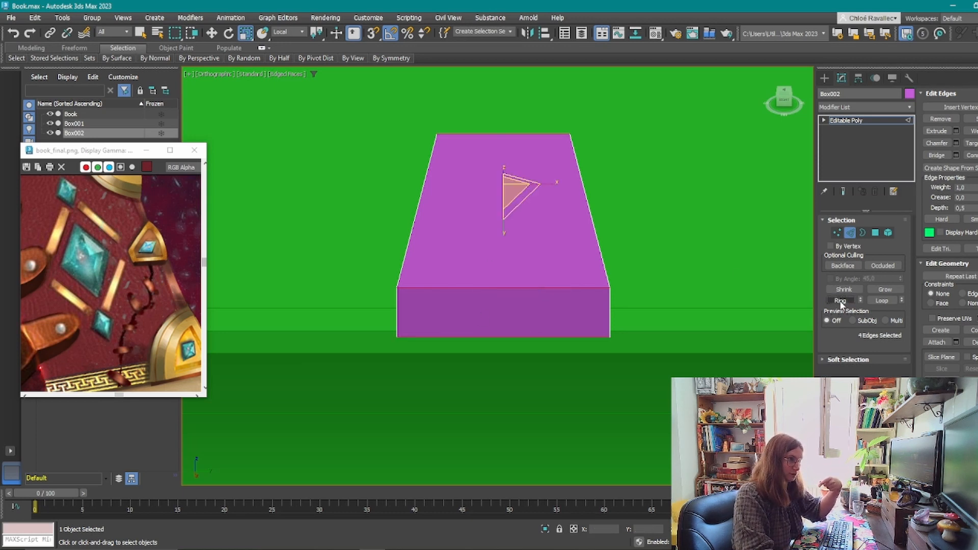
pyautogui.click(496, 336)
pyautogui.click(492, 135)
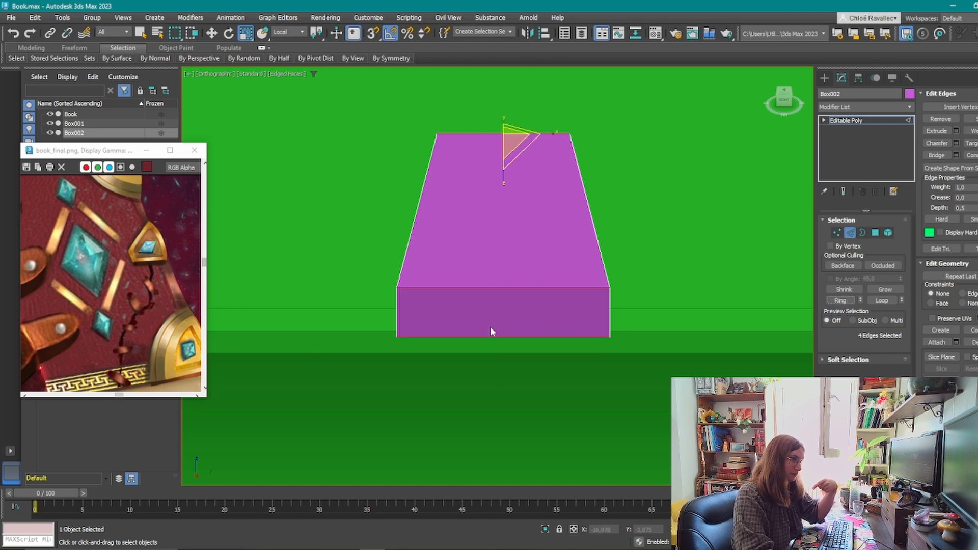
pyautogui.moveTo(482, 331)
pyautogui.keyDown('alt'); pyautogui.mouseDown(button='middle')
pyautogui.moveTo(513, 316)
pyautogui.moveTo(485, 336)
pyautogui.mouseUp(button='middle'); pyautogui.keyUp('alt')
pyautogui.click(976, 155)
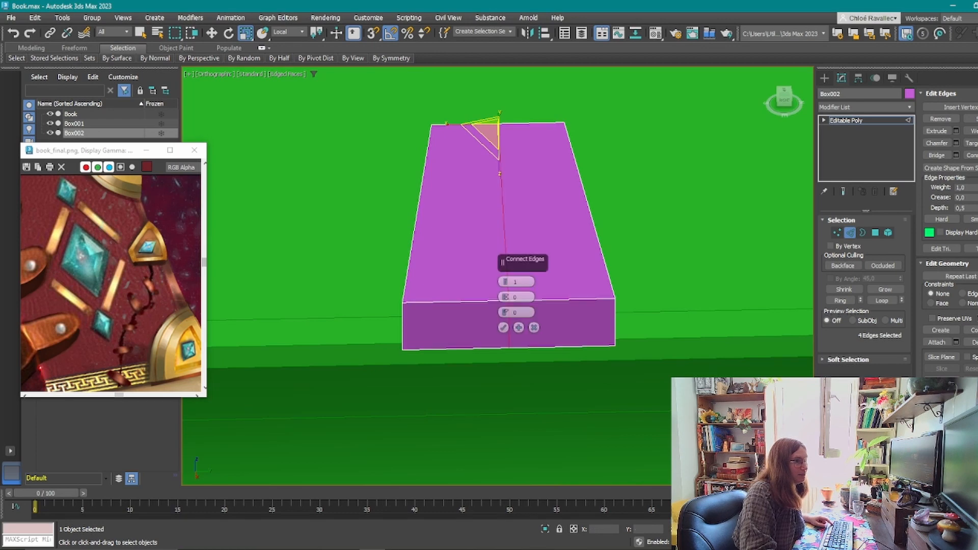
pyautogui.keyDown('alt'); pyautogui.moveTo(463, 405); pyautogui.dragTo(487, 384, button='middle'); pyautogui.keyUp('alt')
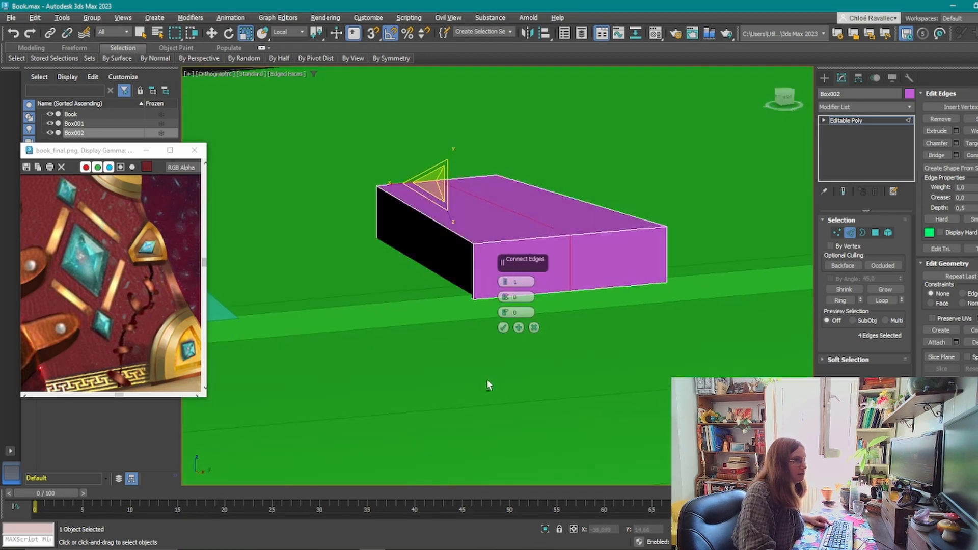
pyautogui.click(504, 326)
# Try to pull the vertical edge in the middle of the box's front end outward along X into a point, and undo it.
pyautogui.click(567, 263)
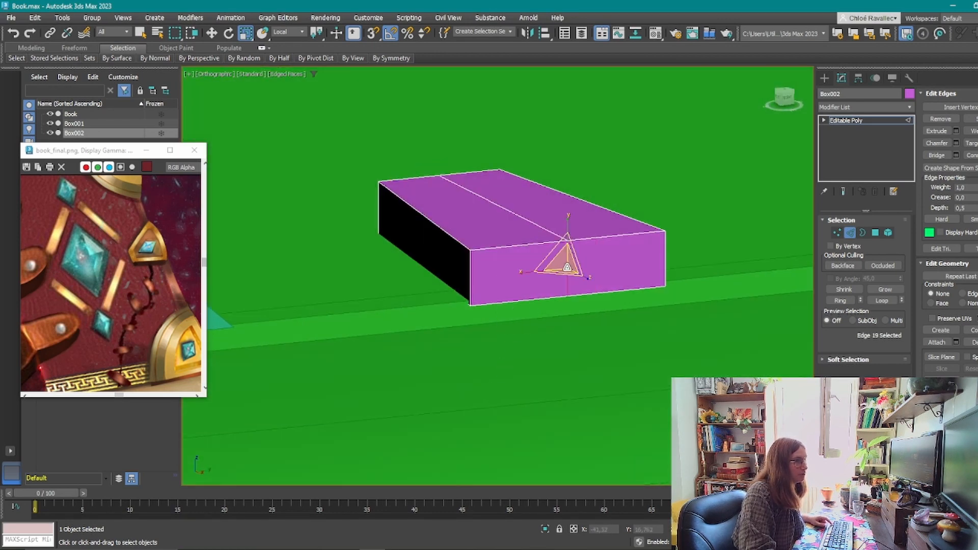
pyautogui.keyDown('alt'); pyautogui.moveTo(567, 265); pyautogui.dragTo(598, 302, button='middle'); pyautogui.keyUp('alt')
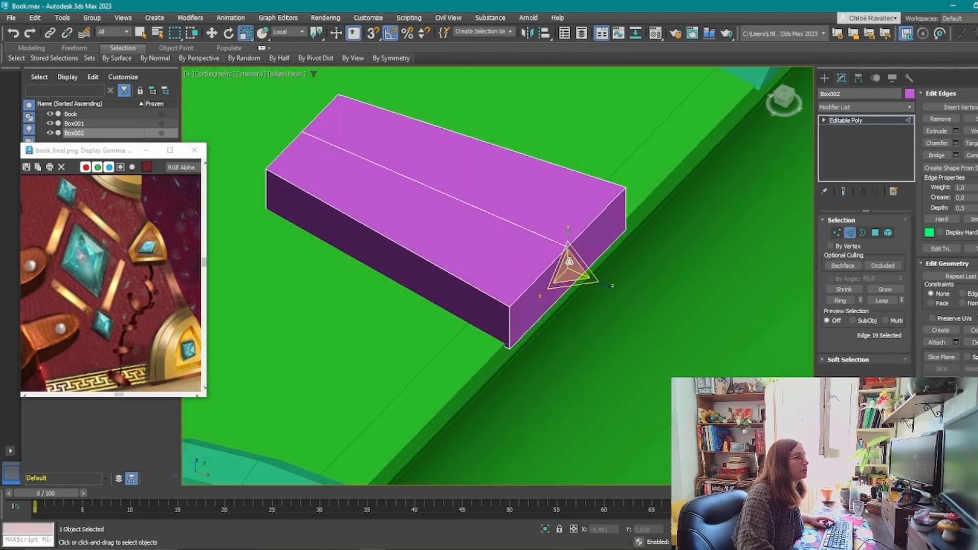
pyautogui.press('w')
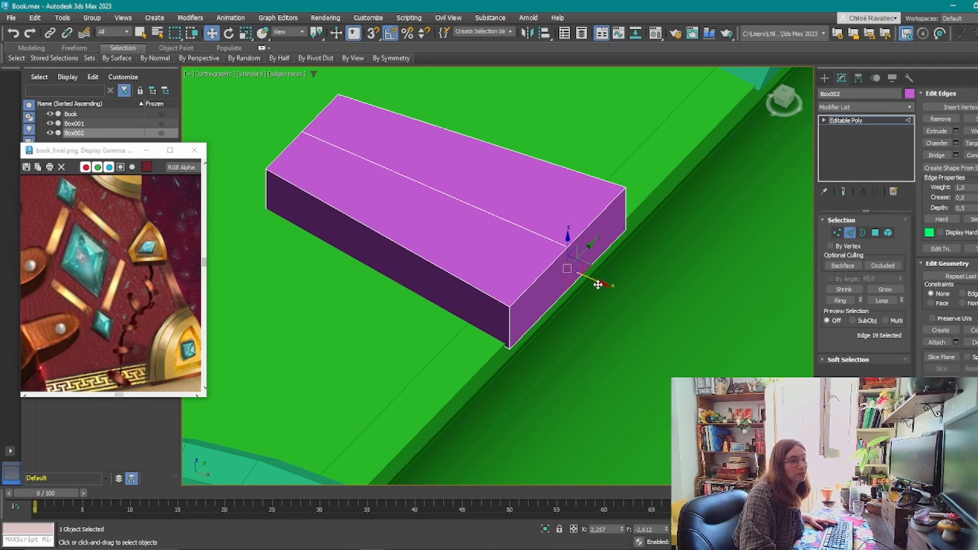
pyautogui.moveTo(599, 285); pyautogui.dragTo(666, 310)
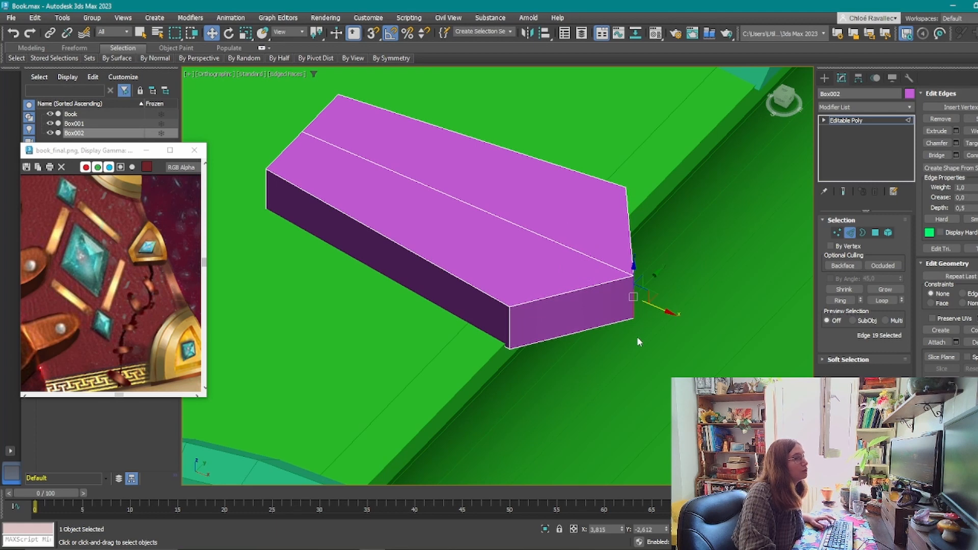
pyautogui.keyDown('alt'); pyautogui.moveTo(636, 336); pyautogui.dragTo(592, 377, button='middle'); pyautogui.keyUp('alt')
pyautogui.scroll(-4, 592, 375)
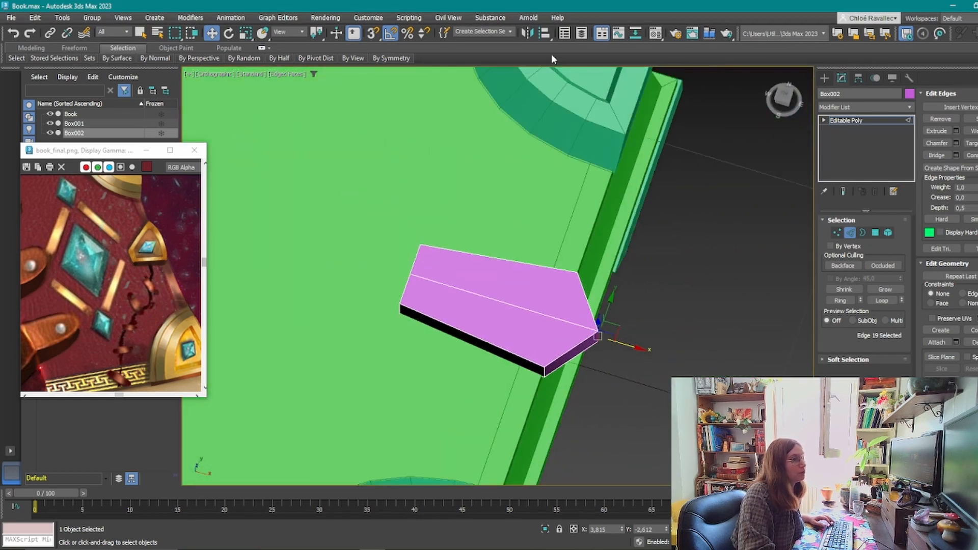
pyautogui.keyDown('alt'); pyautogui.moveTo(632, 337); pyautogui.dragTo(622, 294, button='middle'); pyautogui.keyUp('alt')
pyautogui.hotkey('ctrl', 'z')
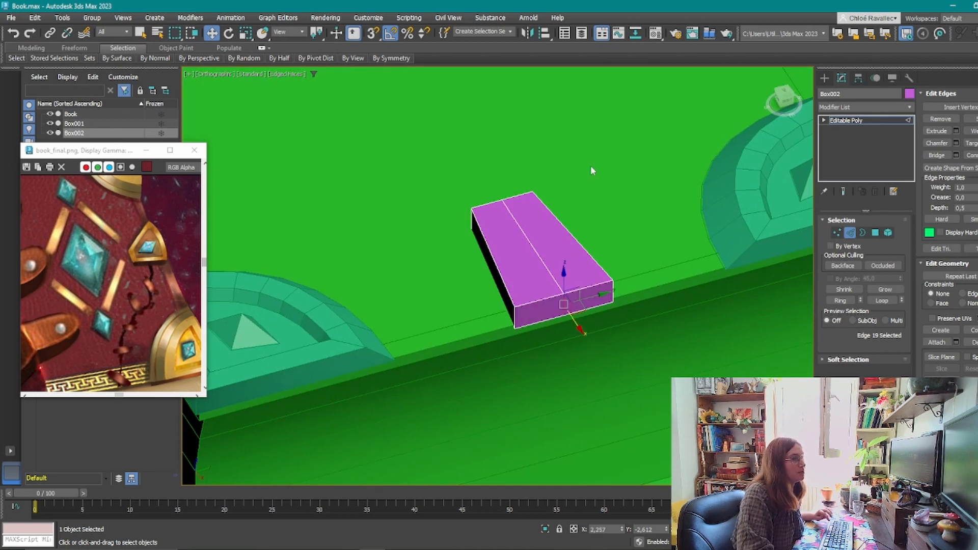
# Try to chamfer the front end's middle vertical edge by 0.711 with 7 segments.
pyautogui.scroll(2, 591, 170)
pyautogui.click(955, 143)
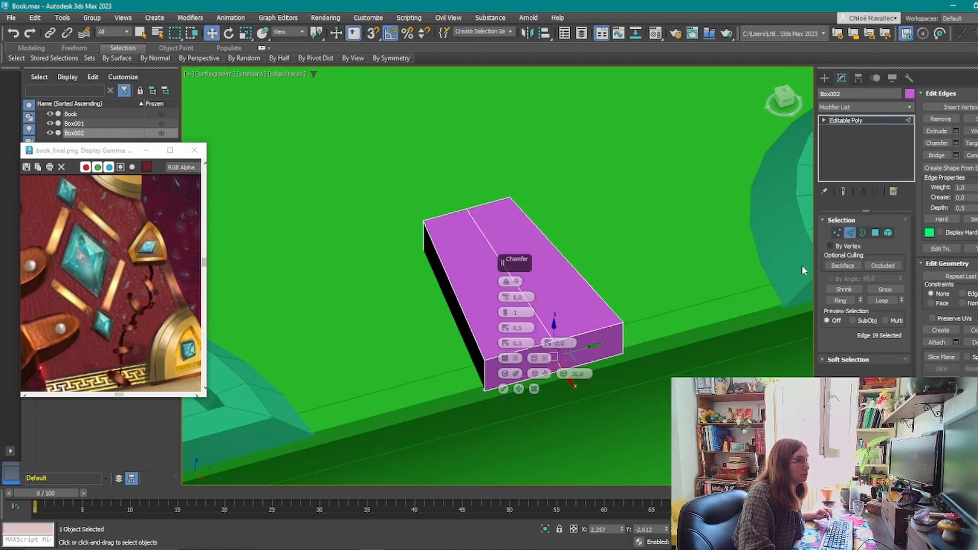
pyautogui.click(510, 281)
pyautogui.click(528, 305)
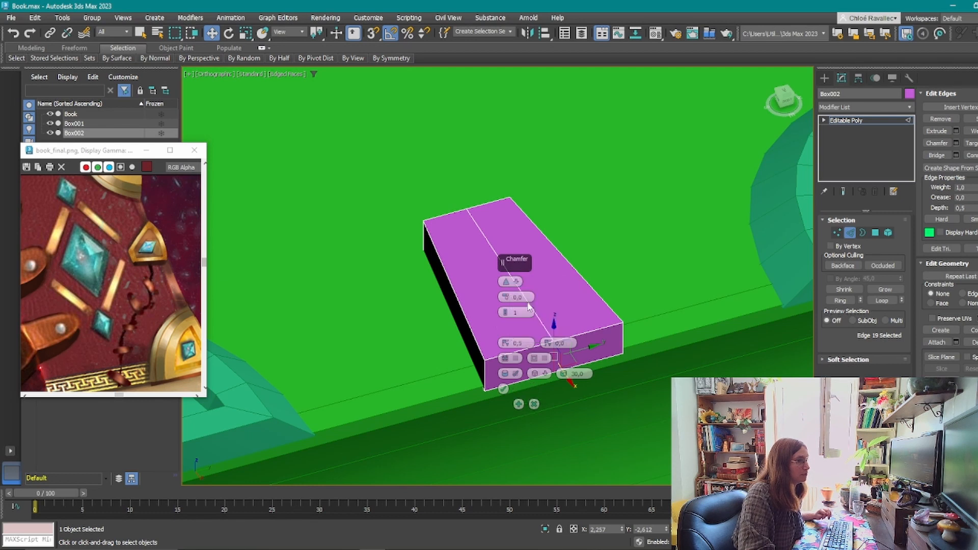
pyautogui.moveTo(527, 267); pyautogui.dragTo(412, 213)
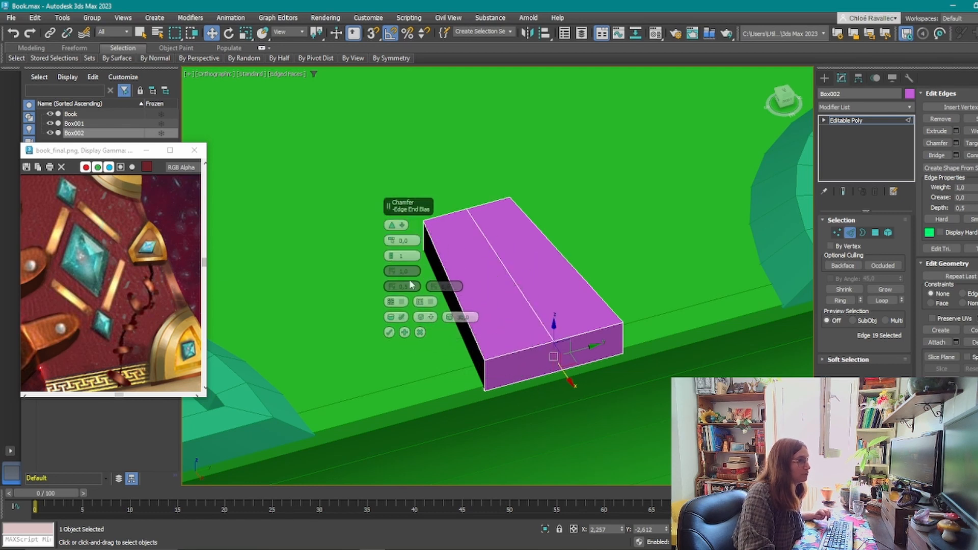
pyautogui.moveTo(391, 244); pyautogui.dragTo(390, 214)
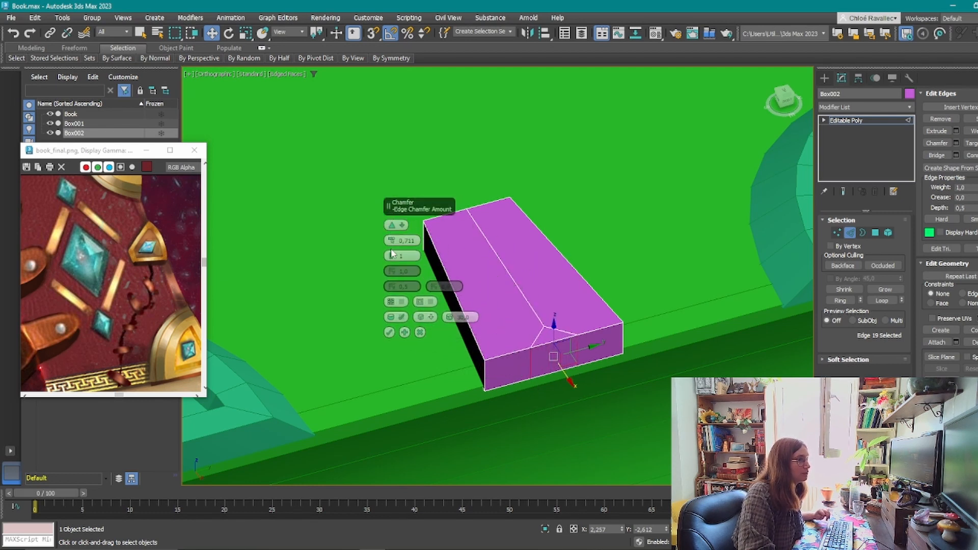
pyautogui.moveTo(391, 256); pyautogui.dragTo(392, 240)
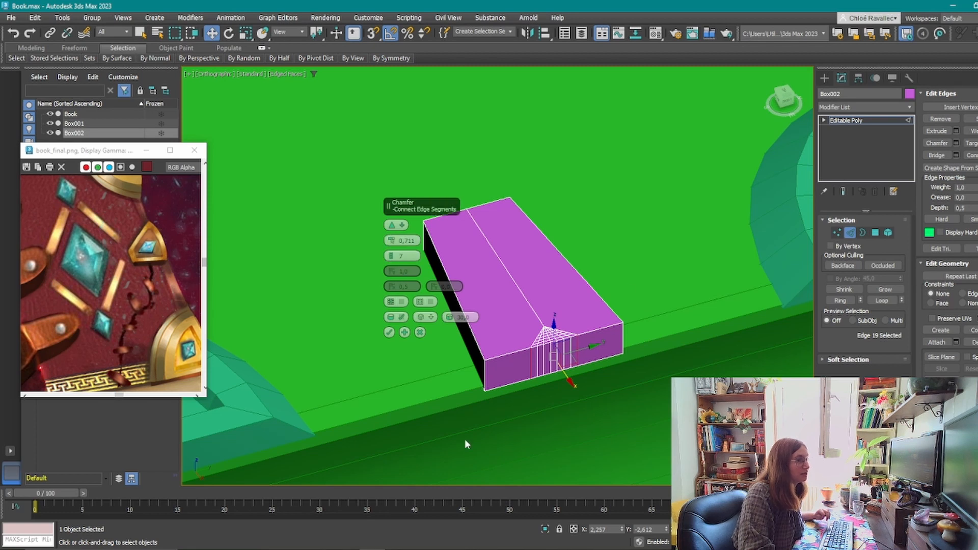
pyautogui.click(420, 332)
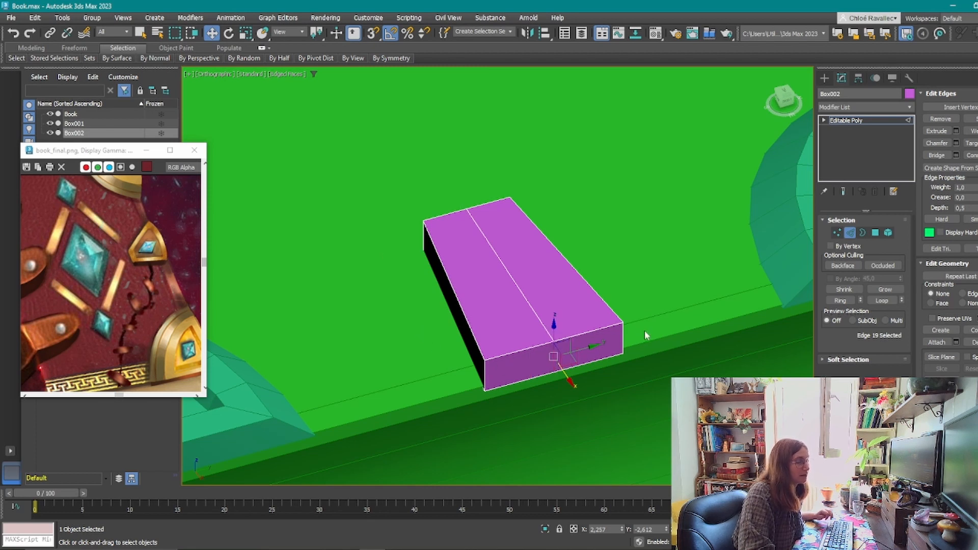
# Move the front end's middle vertical edge outward along X to about 3.78, giving the box a pointed end.
pyautogui.doubleClick(536, 316)
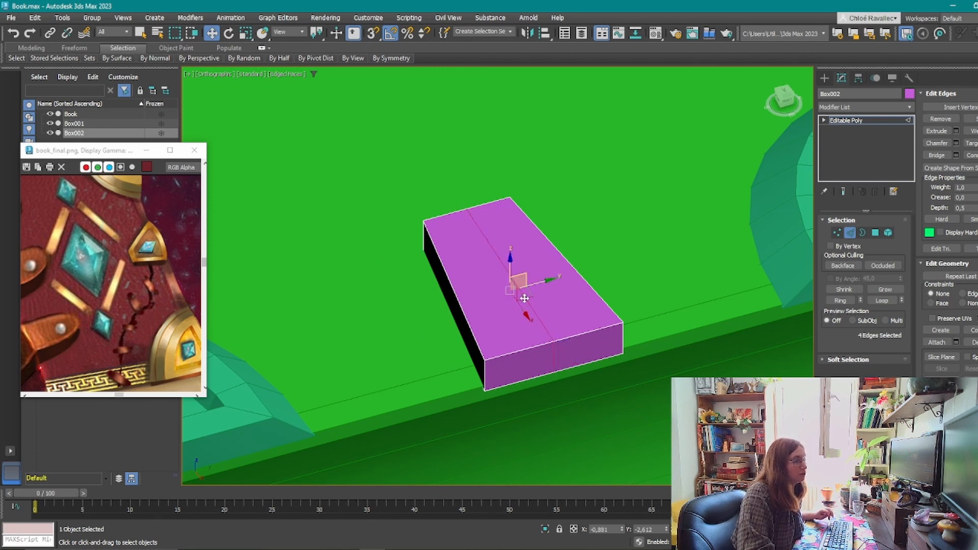
pyautogui.click(562, 352)
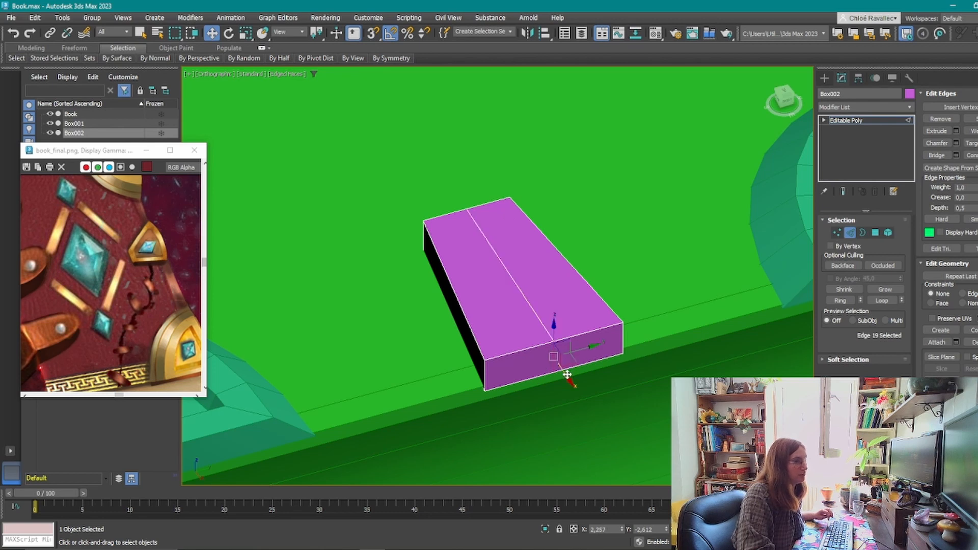
pyautogui.moveTo(565, 376); pyautogui.dragTo(603, 420)
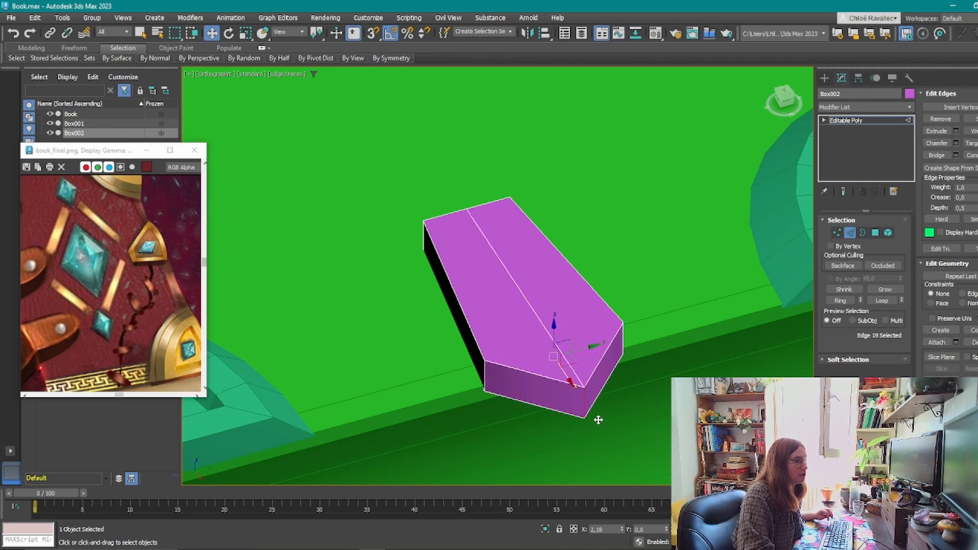
pyautogui.moveTo(591, 417); pyautogui.dragTo(606, 360, button='middle')
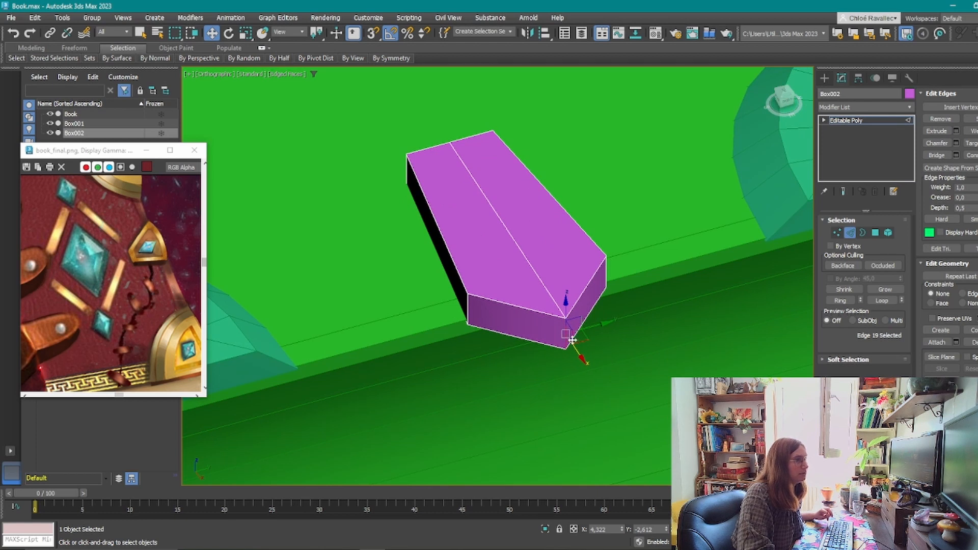
pyautogui.moveTo(577, 354); pyautogui.dragTo(569, 344)
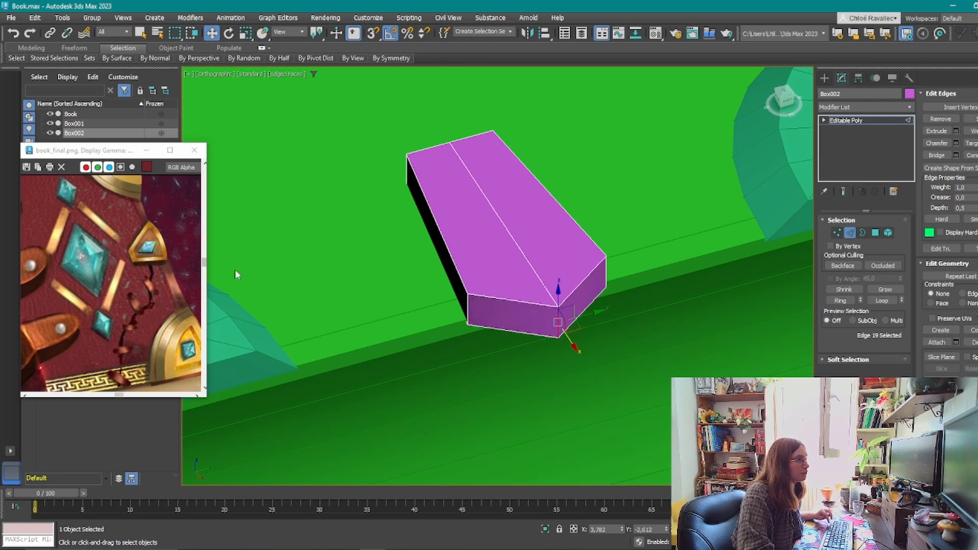
# Try to chamfer only the vertical edge at the pointed tip by 0.711 with 7 segments.
pyautogui.doubleClick(557, 321)
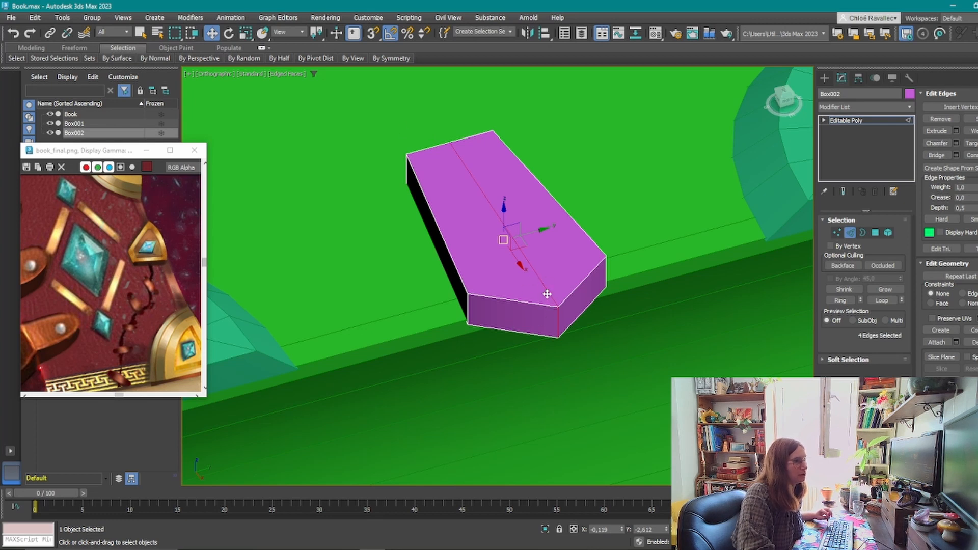
pyautogui.click(559, 322)
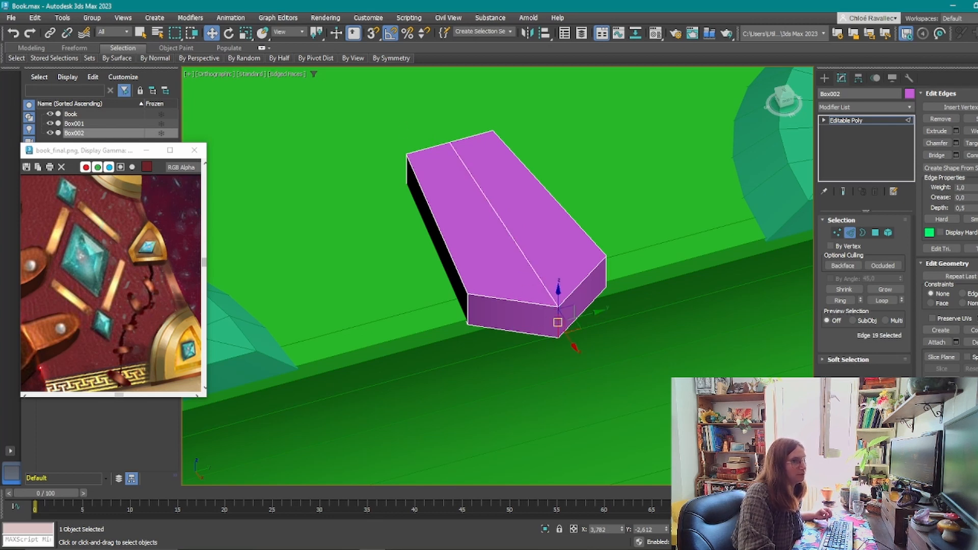
pyautogui.click(956, 143)
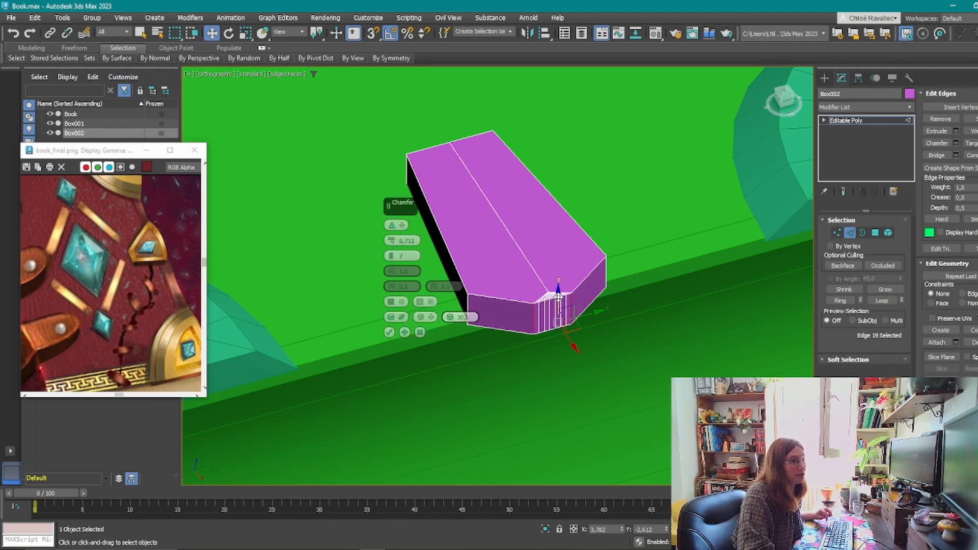
pyautogui.scroll(2, 530, 304)
pyautogui.scroll(2, 530, 304)
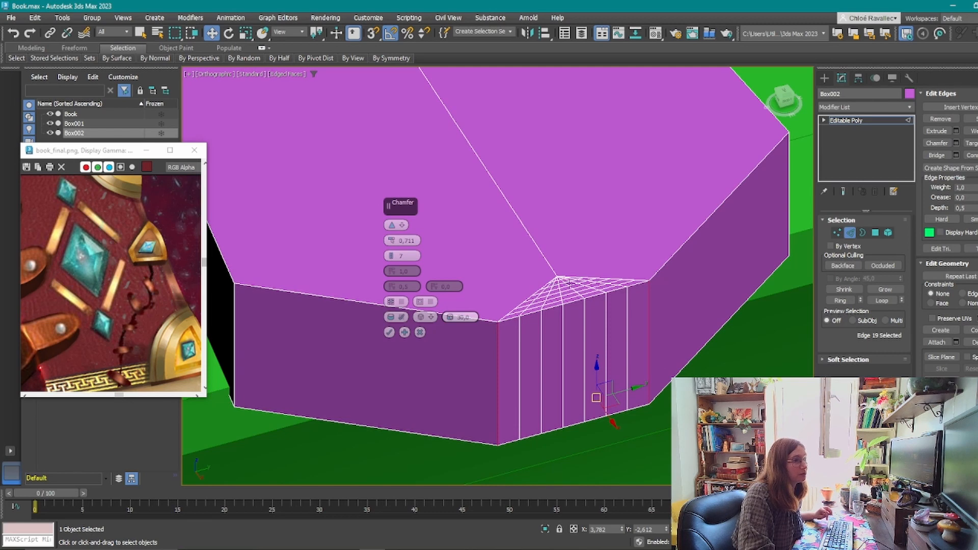
pyautogui.scroll(-5, 538, 303)
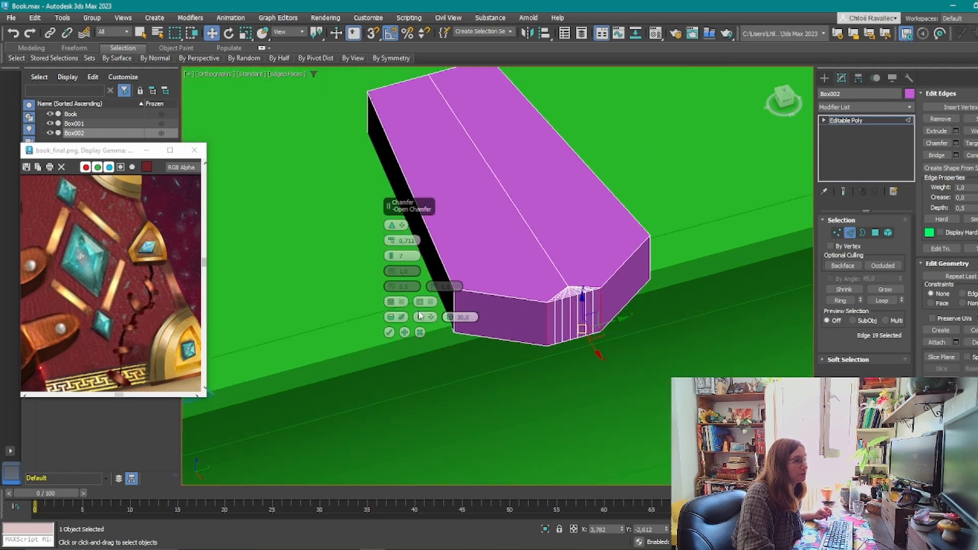
pyautogui.press('Escape')
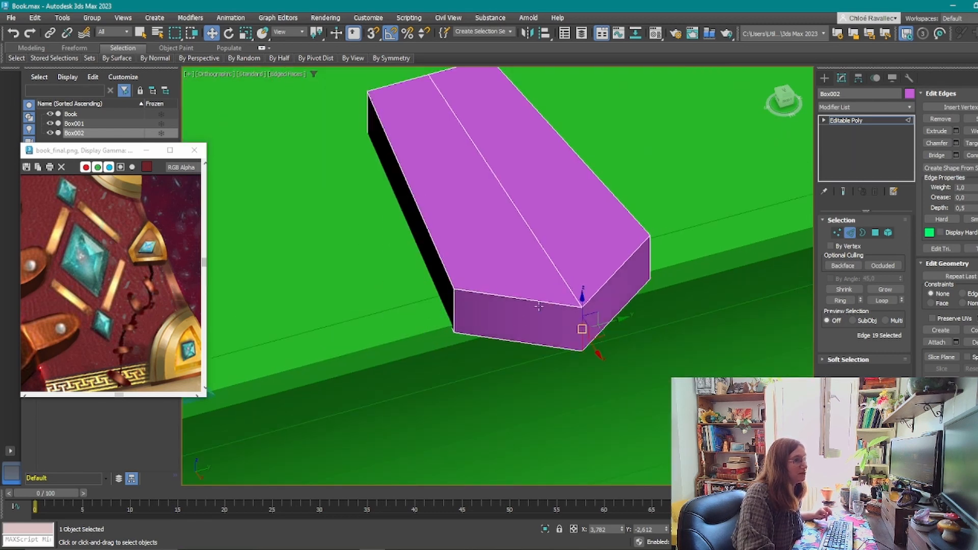
# Chamfer the edge loop along the middle of the box by 2.082 with 7 segments to round the front end.
pyautogui.doubleClick(567, 285)
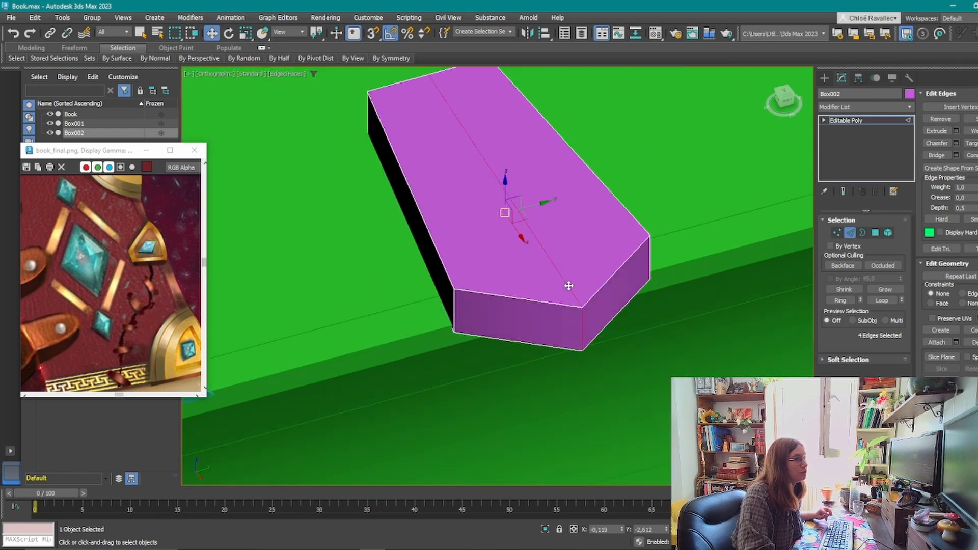
pyautogui.click(957, 144)
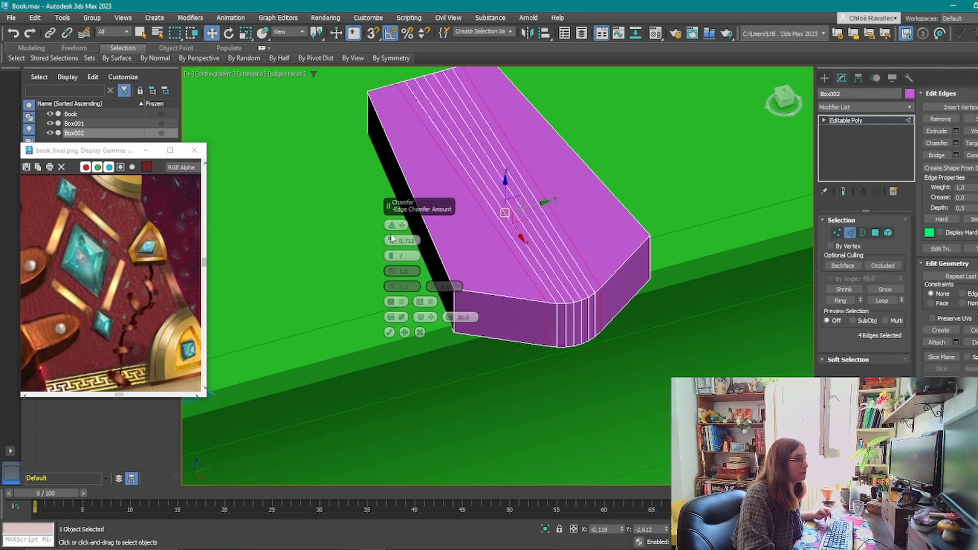
pyautogui.moveTo(391, 241); pyautogui.dragTo(406, 168)
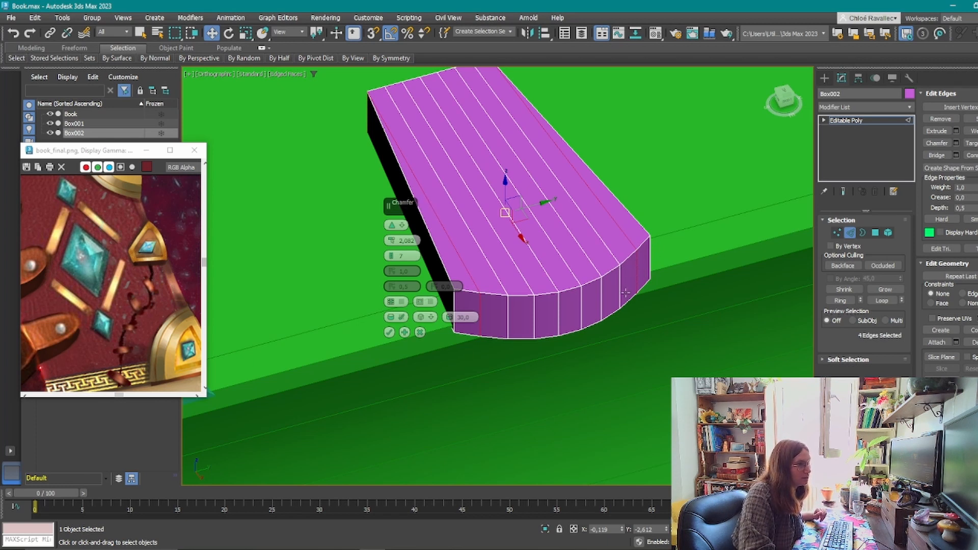
pyautogui.click(389, 332)
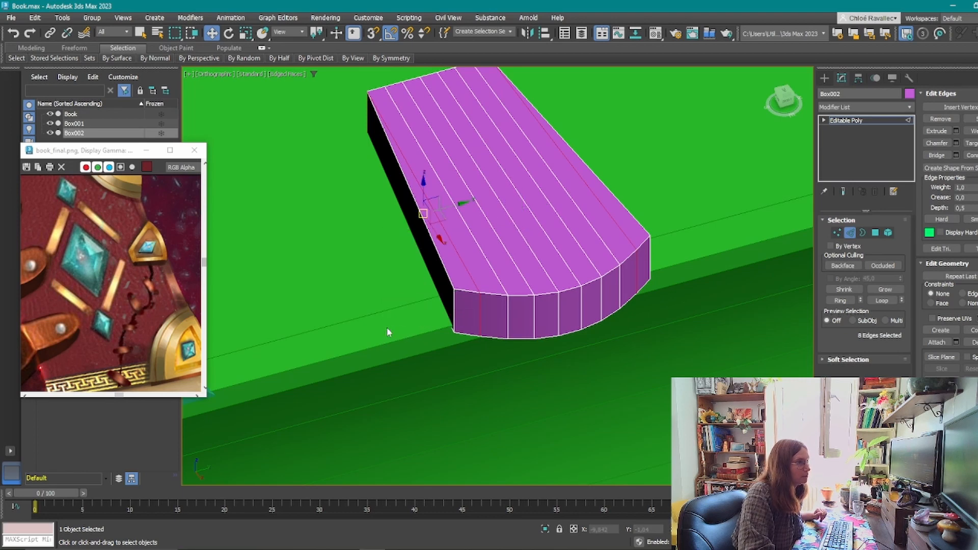
# Weld the overlapping vertices at one corner of the box's narrow back end with a 0.1 threshold.
pyautogui.scroll(-2, 479, 300)
pyautogui.moveTo(466, 302); pyautogui.dragTo(483, 382, button='middle')
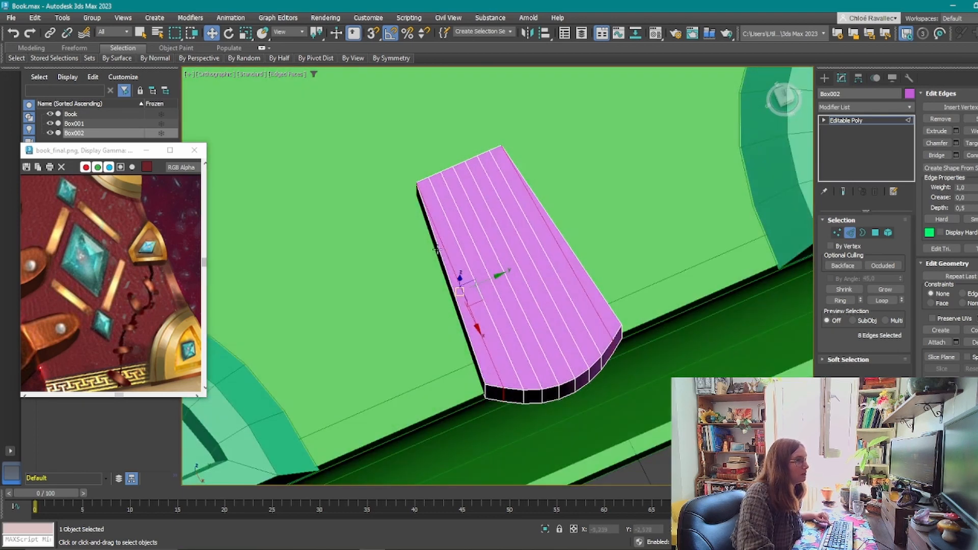
pyautogui.scroll(4, 397, 166)
pyautogui.keyDown('alt'); pyautogui.moveTo(479, 224); pyautogui.dragTo(555, 204, button='middle'); pyautogui.keyUp('alt')
pyautogui.moveTo(461, 378); pyautogui.dragTo(587, 173, button='middle')
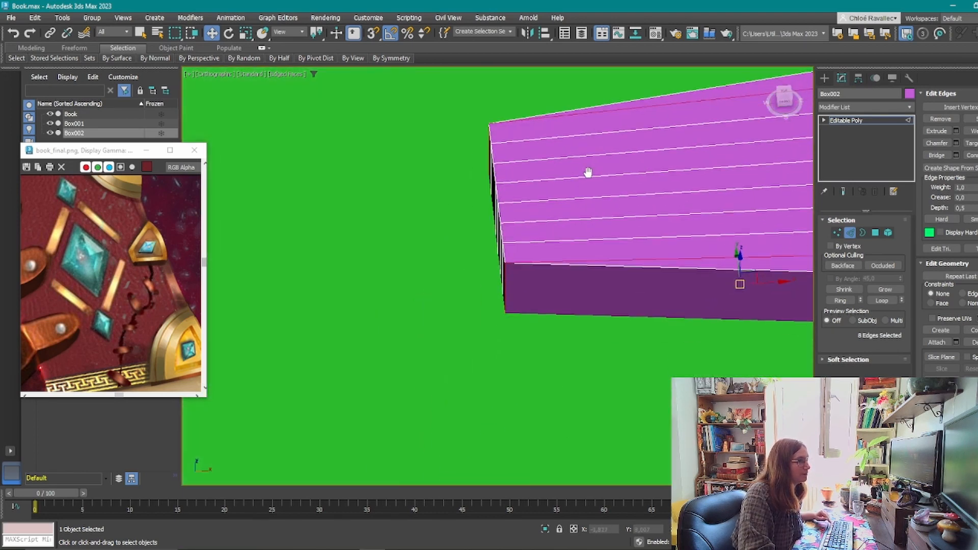
pyautogui.scroll(2, 525, 244)
pyautogui.keyDown('alt'); pyautogui.moveTo(541, 271); pyautogui.dragTo(597, 376, button='middle'); pyautogui.keyUp('alt')
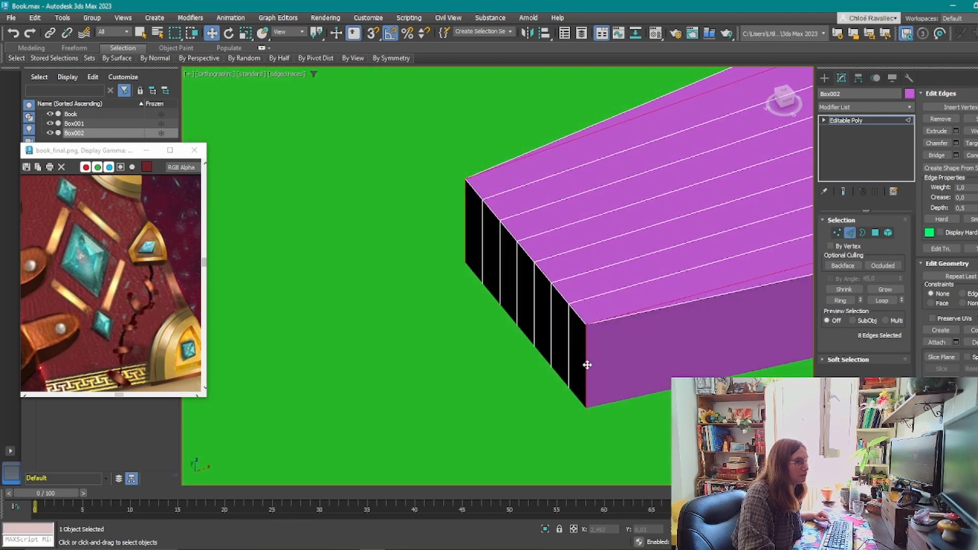
pyautogui.click(837, 232)
pyautogui.moveTo(629, 429); pyautogui.dragTo(631, 435, button='middle')
pyautogui.moveTo(637, 464); pyautogui.dragTo(585, 341)
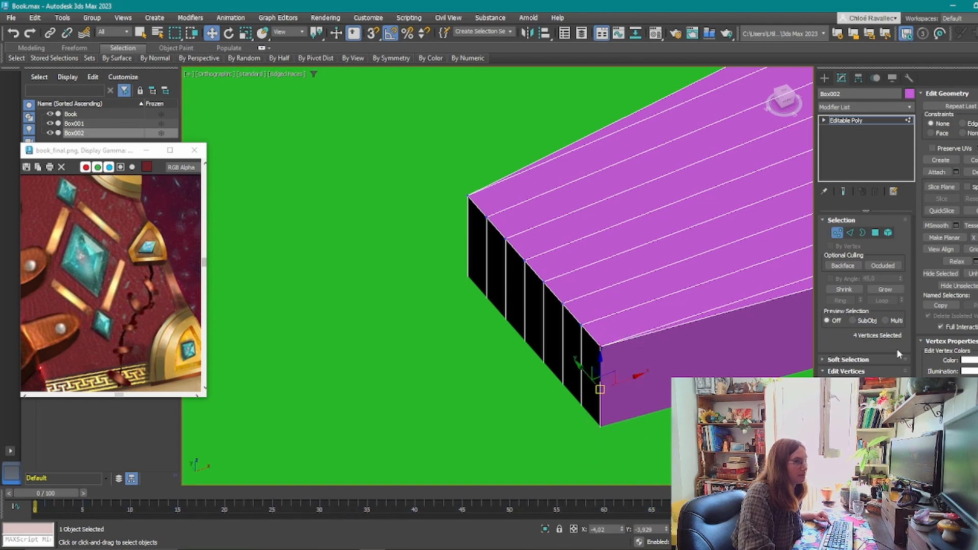
pyautogui.press('F3')
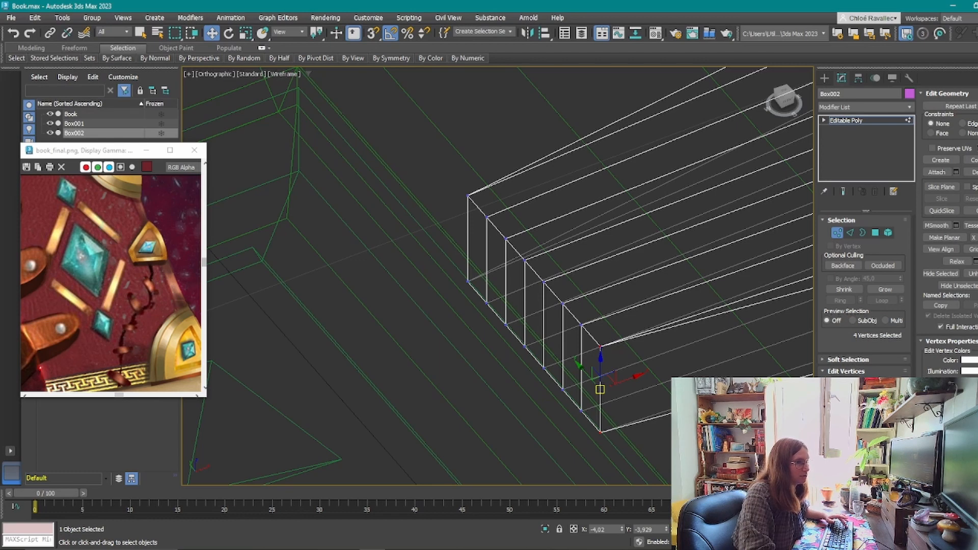
pyautogui.click(909, 396)
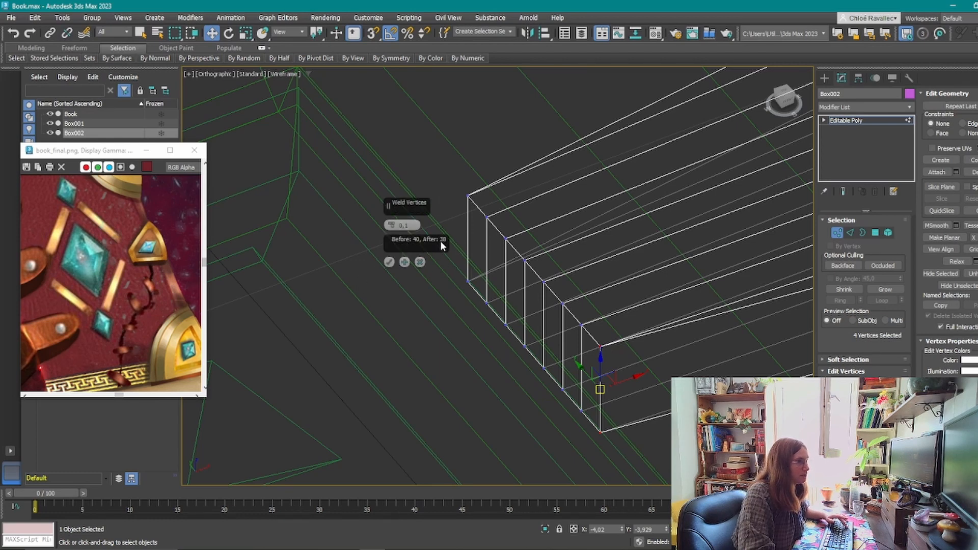
pyautogui.click(389, 262)
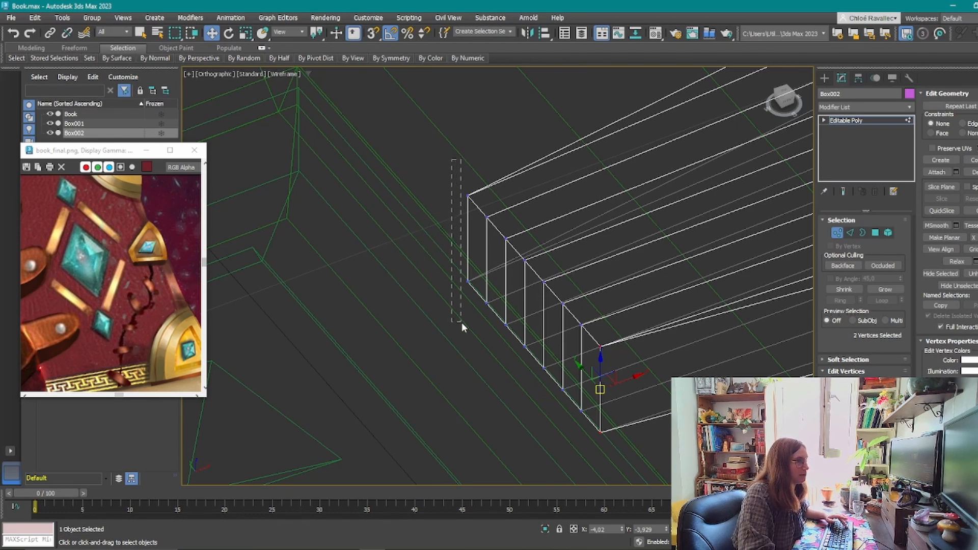
# Weld the overlapping vertices at the opposite corner of the back end with a 0.1 threshold and return to shaded display.
pyautogui.moveTo(461, 323); pyautogui.dragTo(462, 323)
pyautogui.click(909, 396)
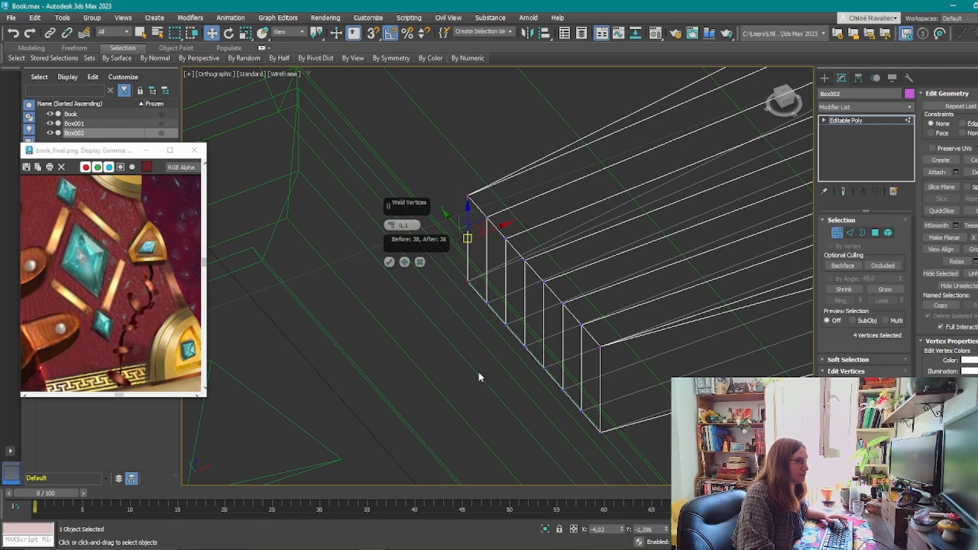
pyautogui.click(389, 262)
pyautogui.press('F3')
# Shorten the strap by moving its seven back-end polygons toward the rounded end, to about X -0.912, Y -3.281.
pyautogui.scroll(-6, 643, 324)
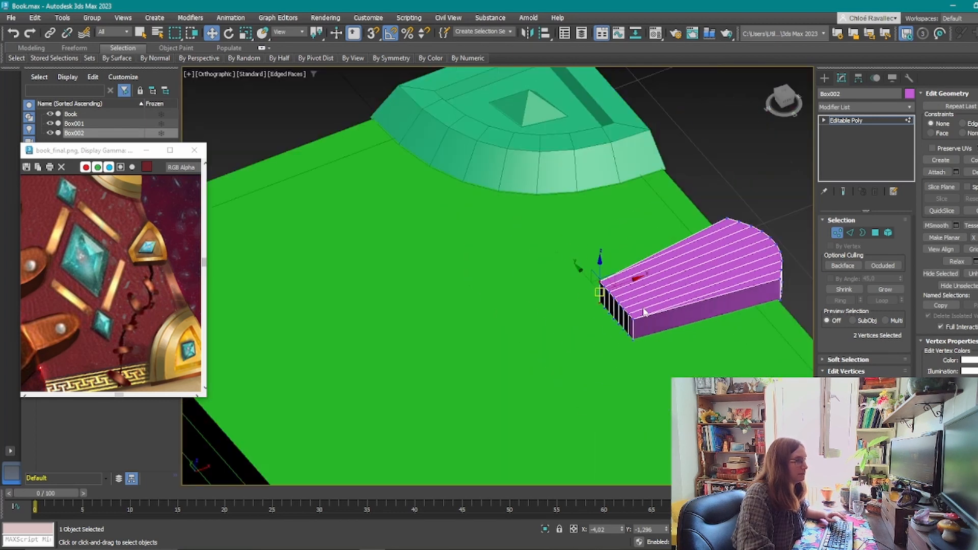
pyautogui.moveTo(681, 271); pyautogui.dragTo(705, 315, button='middle')
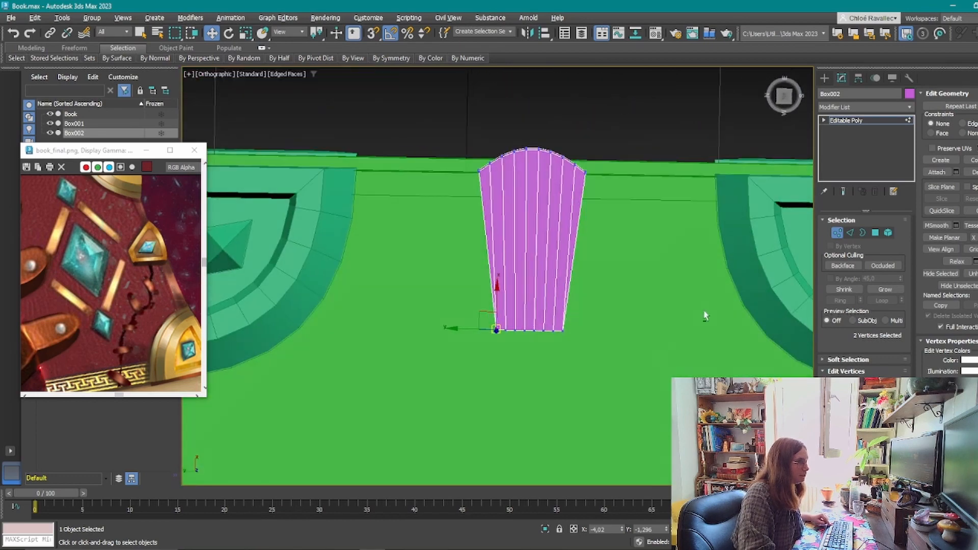
pyautogui.press('4')
pyautogui.moveTo(411, 292); pyautogui.dragTo(598, 351)
pyautogui.moveTo(531, 298); pyautogui.dragTo(532, 220)
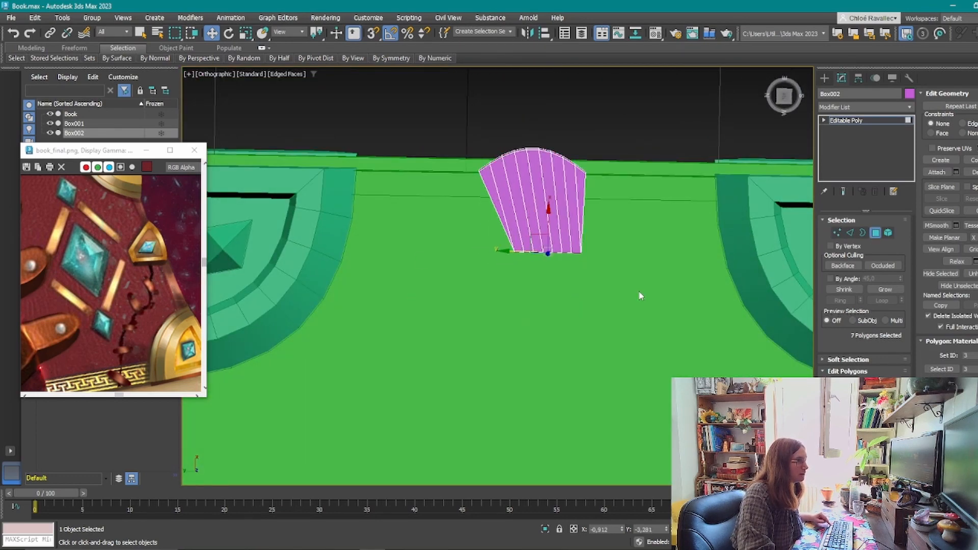
# Scale the whole strap element slightly wider along its local Y axis and deselect it.
pyautogui.keyDown('alt'); pyautogui.moveTo(640, 295); pyautogui.dragTo(524, 306, button='middle'); pyautogui.keyUp('alt')
pyautogui.press('5')
pyautogui.click(619, 273)
pyautogui.press('r')
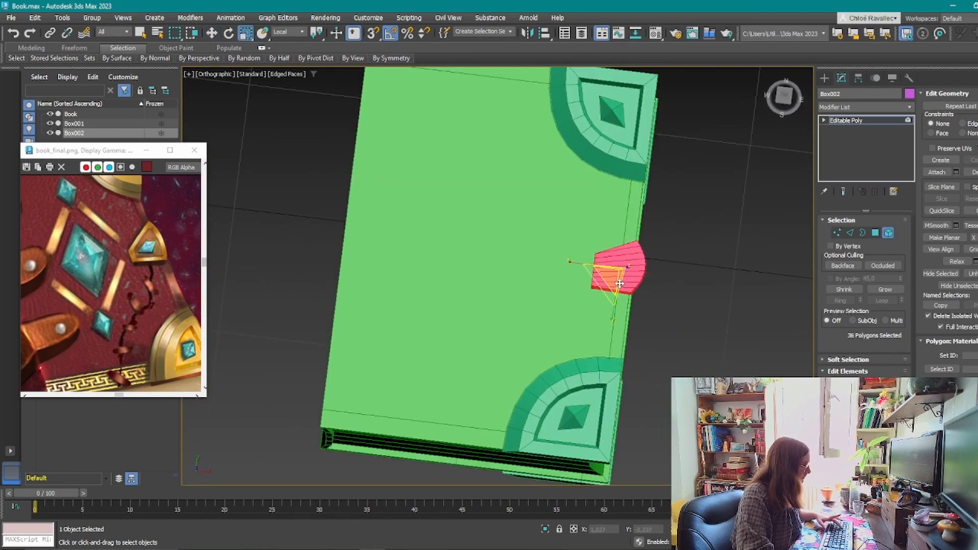
pyautogui.moveTo(614, 298); pyautogui.dragTo(617, 315)
pyautogui.click(658, 313)
# Examine the strap's size and shape on the book with the edge lines hidden, comparing it with the reference image.
pyautogui.scroll(-2, 647, 301)
pyautogui.press('F4')
pyautogui.moveTo(664, 311); pyautogui.dragTo(614, 319, button='middle')
pyautogui.moveTo(613, 319); pyautogui.dragTo(624, 279, button='middle')
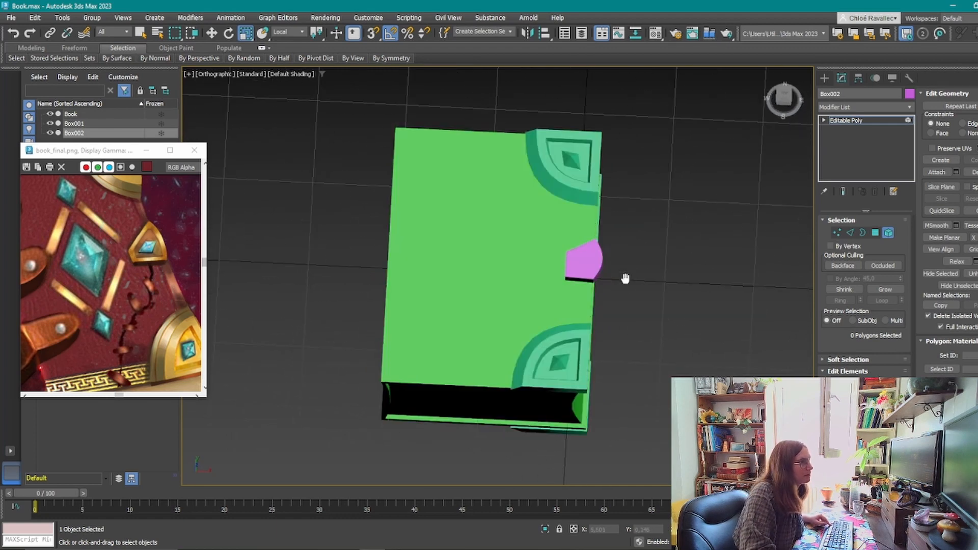
pyautogui.scroll(2, 624, 280)
pyautogui.scroll(-1, 152, 256)
pyautogui.scroll(1, 171, 307)
pyautogui.scroll(3, 613, 271)
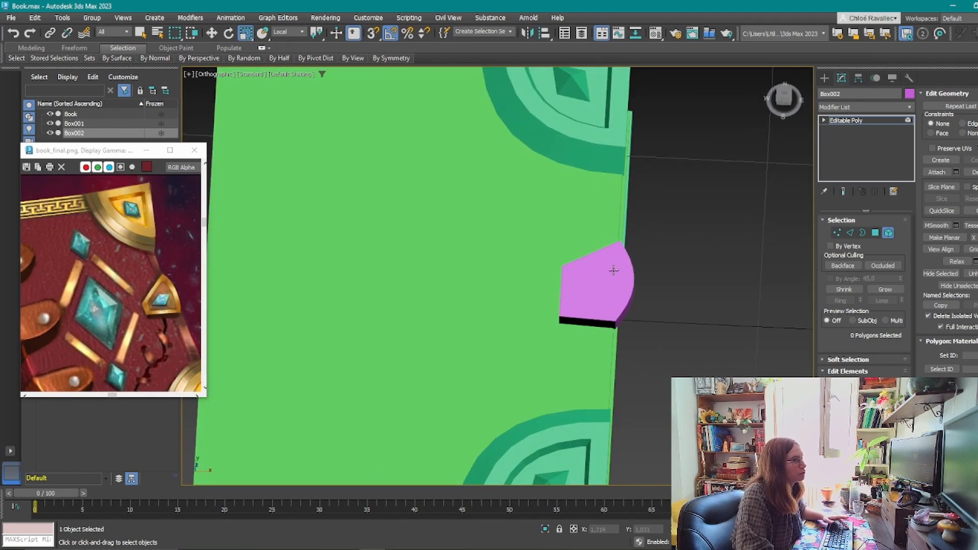
pyautogui.press('F4')
# Inset the strap's top polygons as a group by about 0.539.
pyautogui.press('4')
pyautogui.moveTo(594, 329); pyautogui.dragTo(611, 232)
pyautogui.keyDown('alt'); pyautogui.moveTo(610, 232); pyautogui.dragTo(590, 277, button='middle'); pyautogui.keyUp('alt')
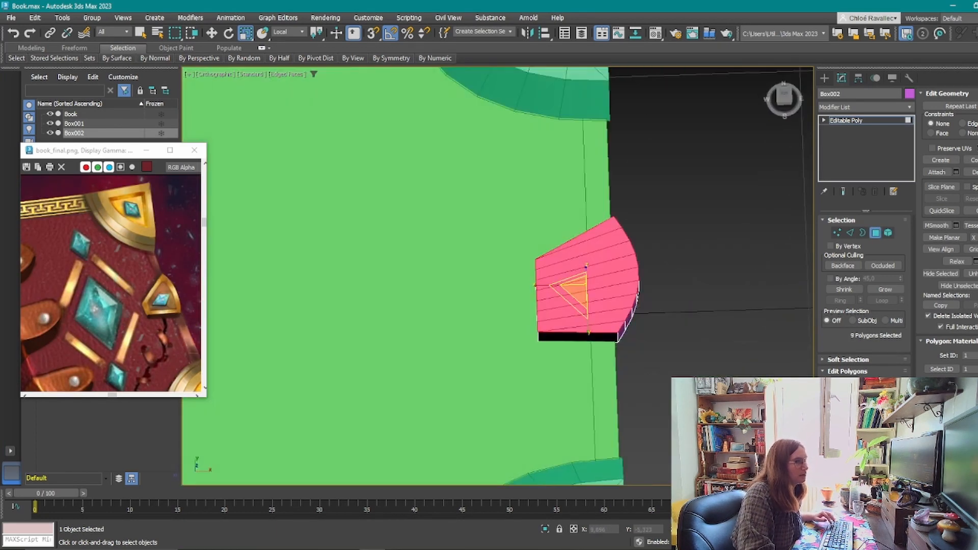
pyautogui.hotkey('shift', 'i')
pyautogui.scroll(3, 588, 280)
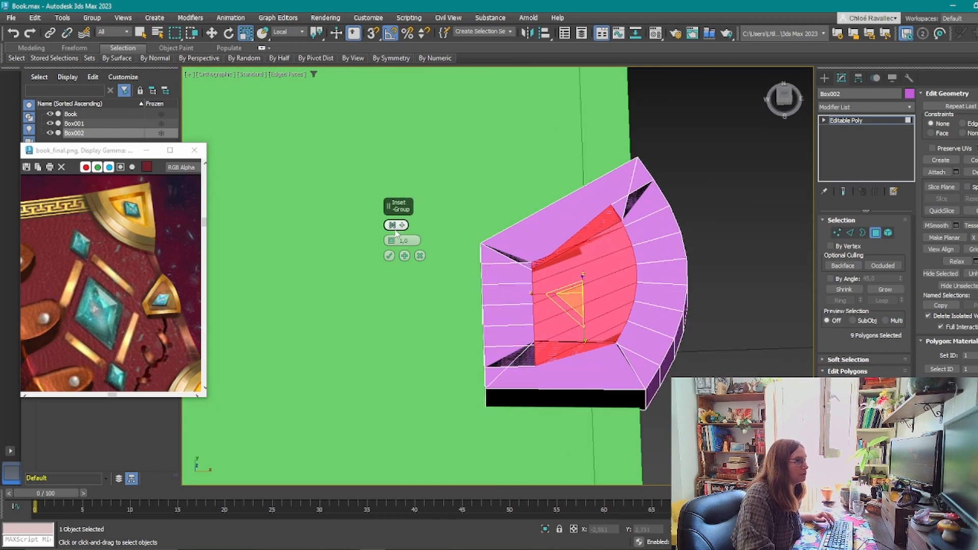
pyautogui.moveTo(391, 240); pyautogui.dragTo(389, 272)
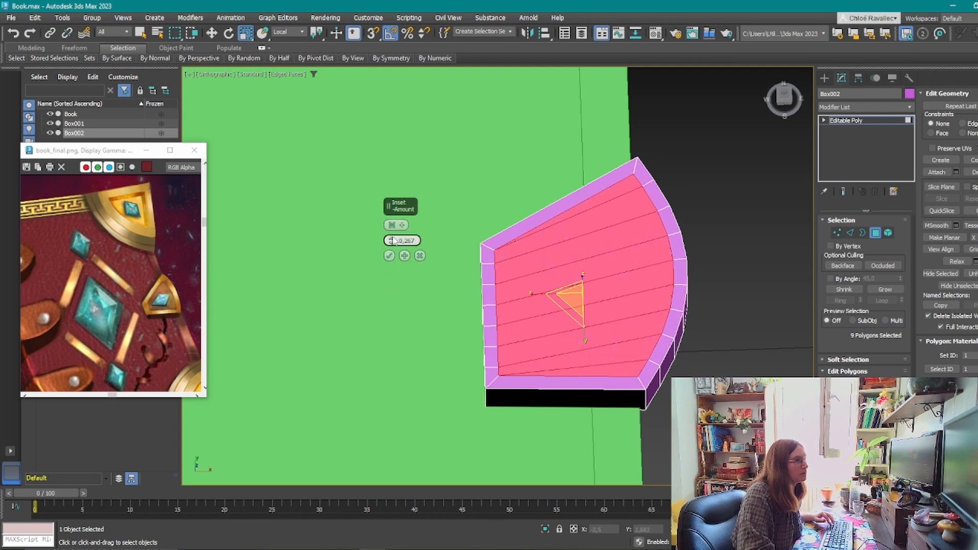
pyautogui.moveTo(391, 240); pyautogui.dragTo(393, 226)
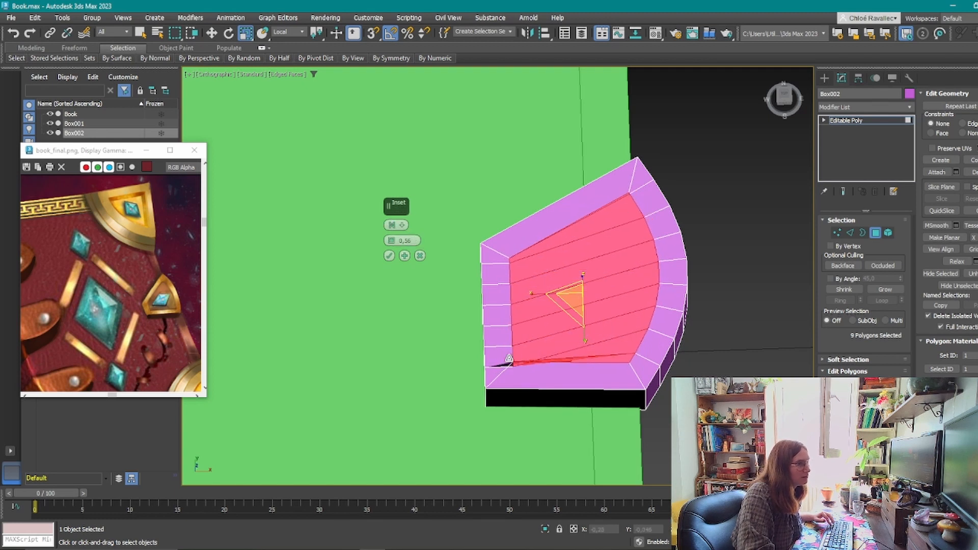
pyautogui.moveTo(391, 240); pyautogui.dragTo(396, 208)
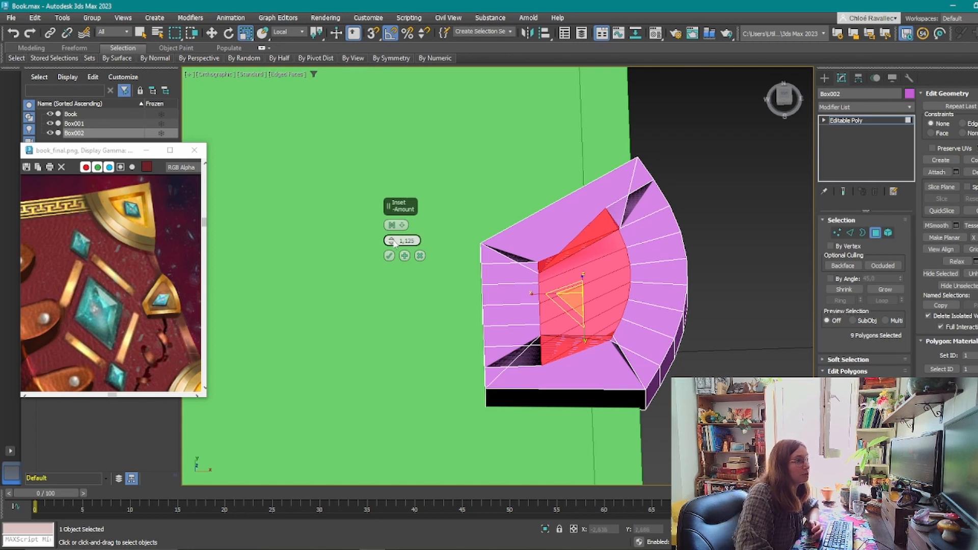
pyautogui.moveTo(391, 243); pyautogui.dragTo(392, 271)
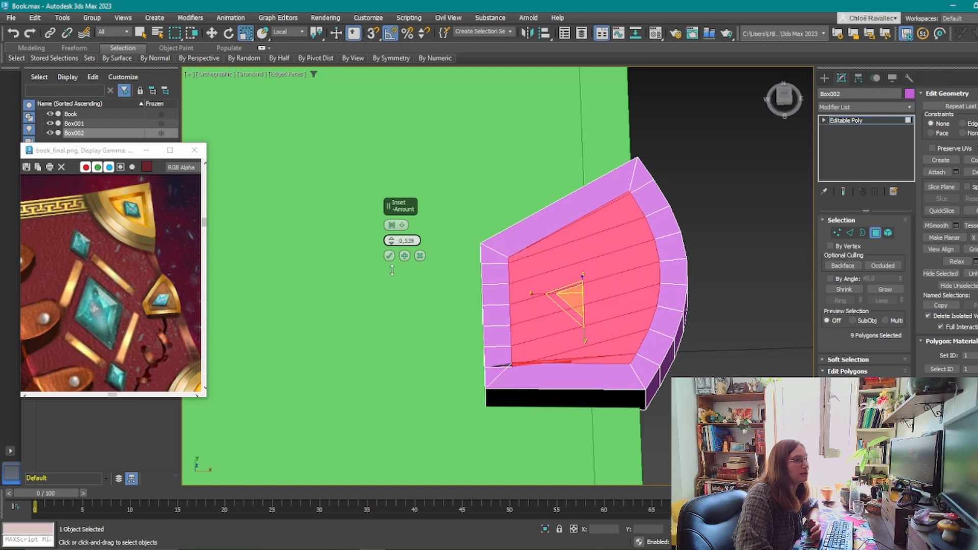
pyautogui.scroll(2, 524, 375)
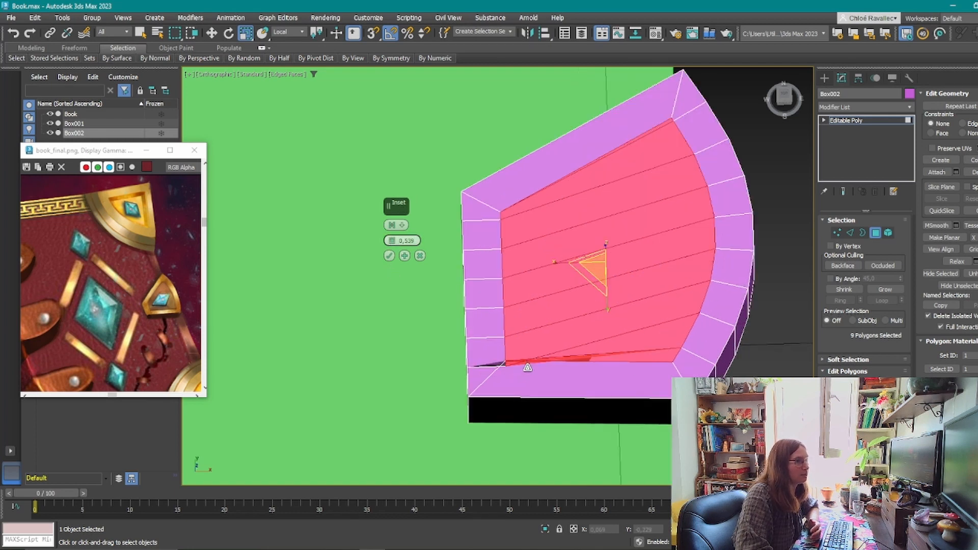
pyautogui.click(389, 256)
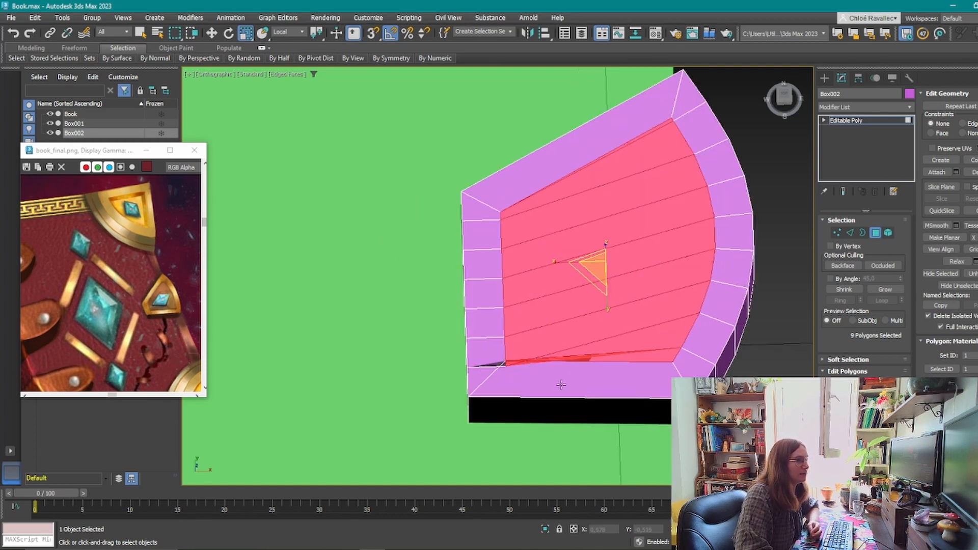
# Try to move the overlapping inner corner vertex of the inset along Y to about -4.569, and undo it.
pyautogui.scroll(2, 501, 377)
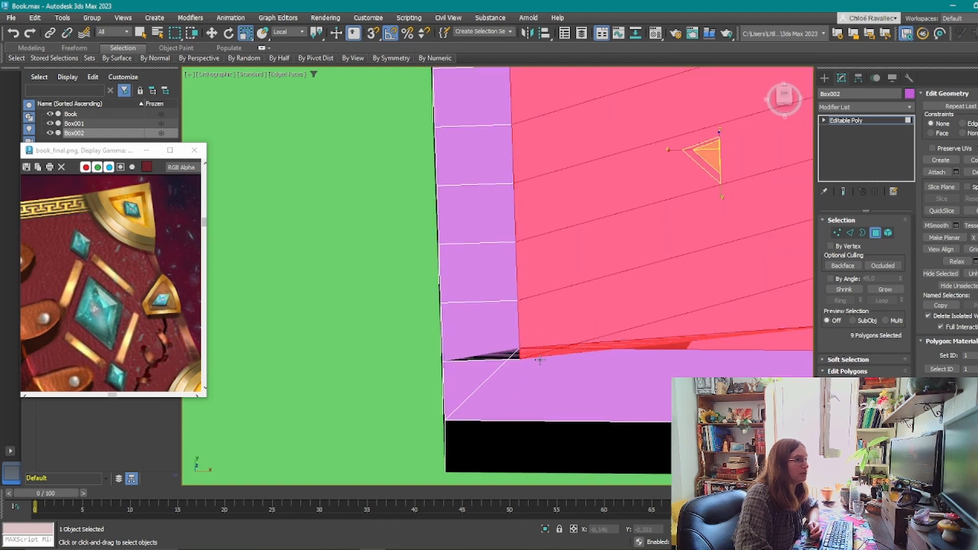
pyautogui.click(836, 233)
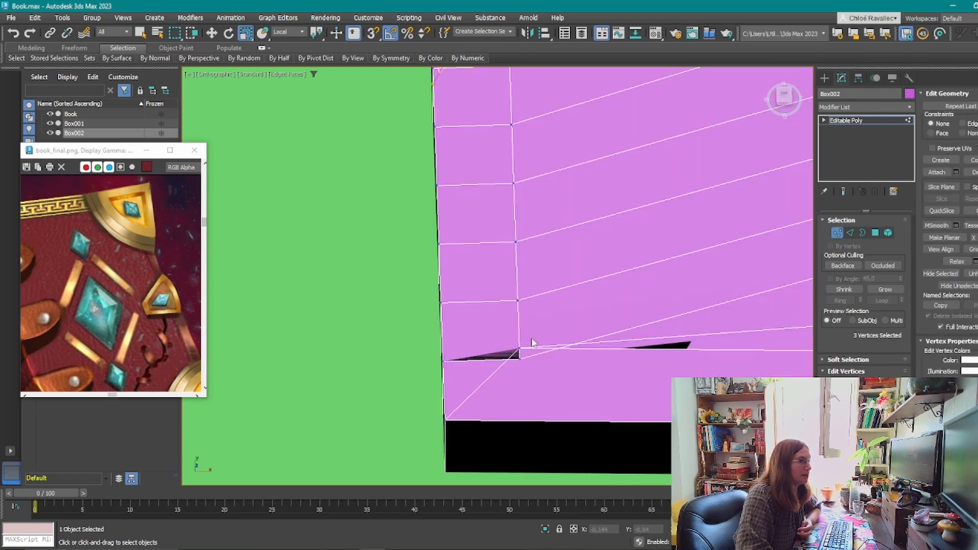
pyautogui.click(519, 349)
pyautogui.press('w')
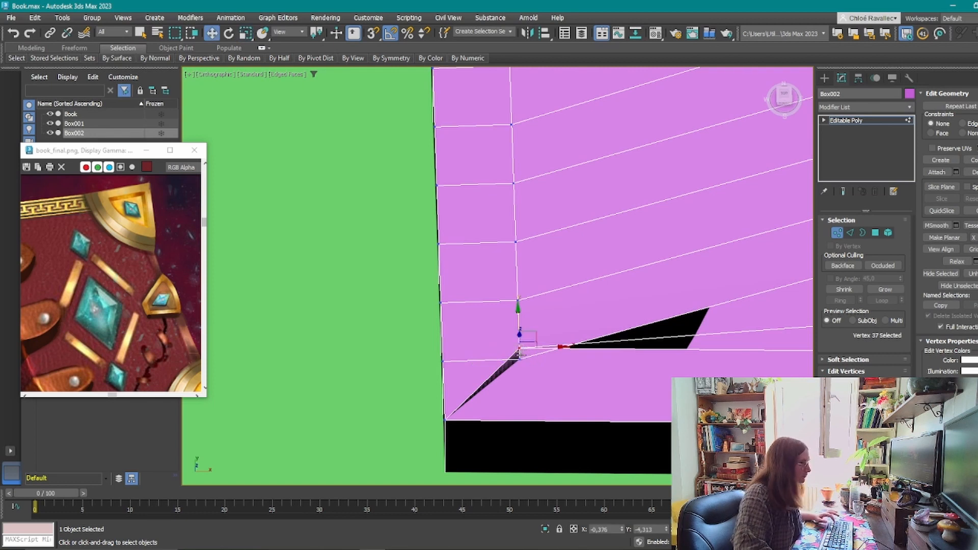
pyautogui.moveTo(534, 334); pyautogui.dragTo(537, 365)
pyautogui.scroll(-4, 537, 351)
pyautogui.scroll(2, 542, 359)
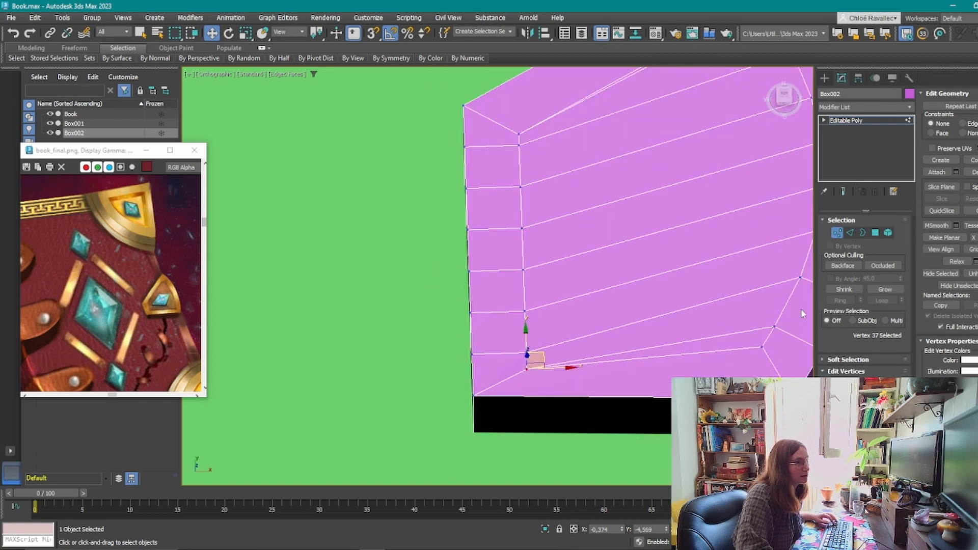
pyautogui.scroll(2, 525, 352)
pyautogui.moveTo(529, 361); pyautogui.dragTo(530, 328)
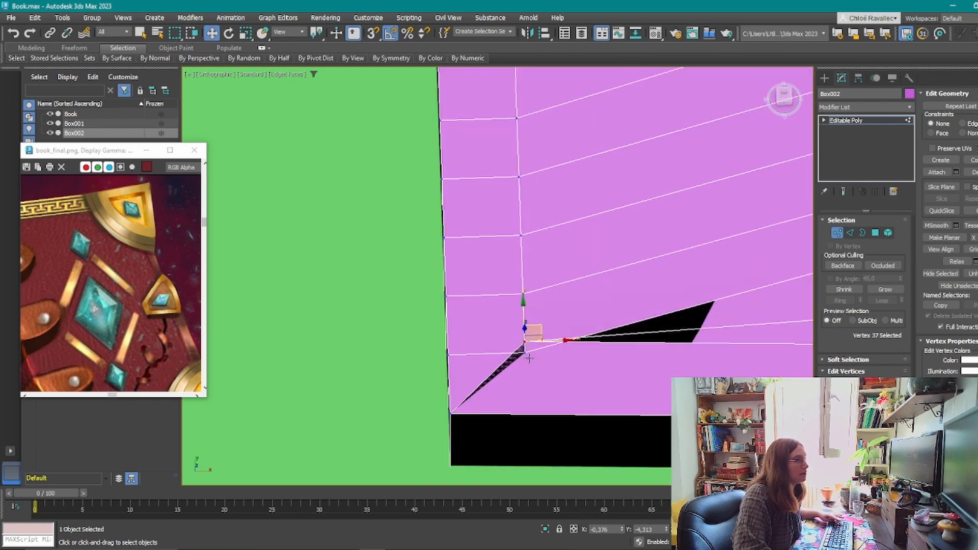
# Move the other overlapping vertex at the inset's inner corner past its neighbour to about X -0.422, Y -4.278.
pyautogui.scroll(2, 548, 323)
pyautogui.scroll(-3, 549, 323)
pyautogui.scroll(4, 545, 327)
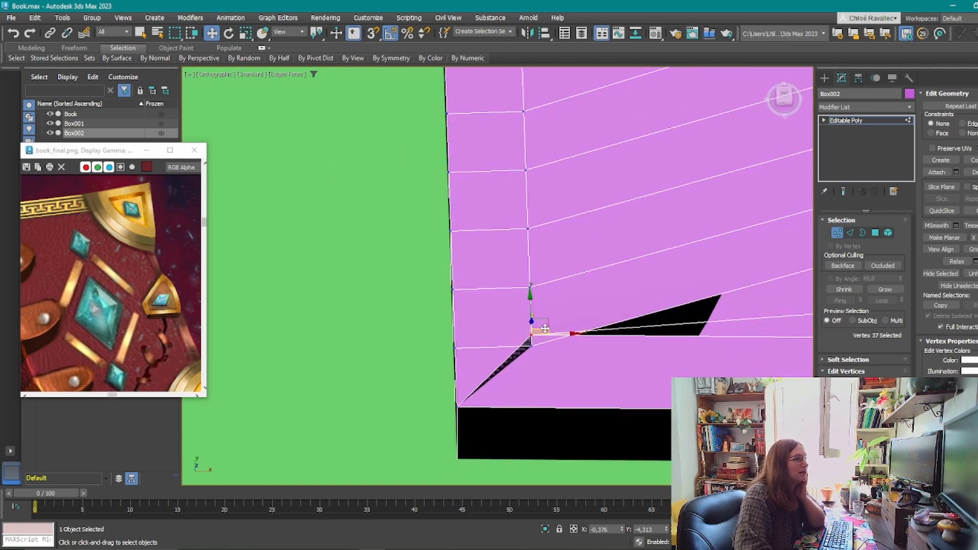
pyautogui.scroll(-3, 515, 393)
pyautogui.click(511, 385)
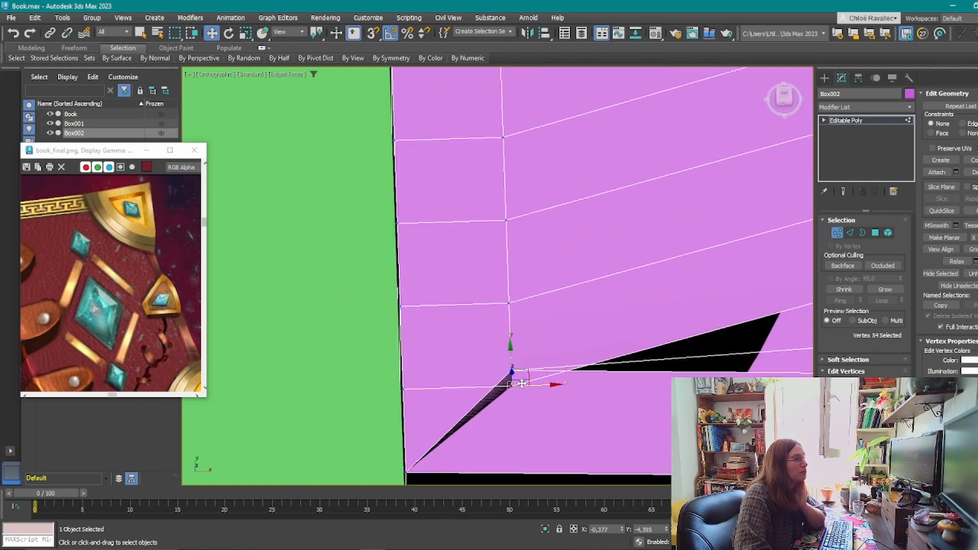
pyautogui.moveTo(531, 378); pyautogui.dragTo(521, 356)
pyautogui.click(511, 373)
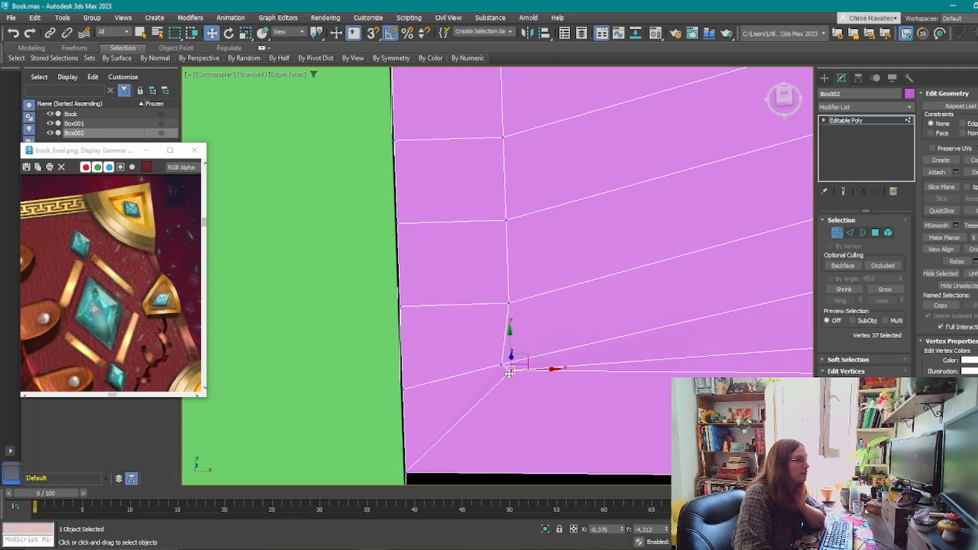
pyautogui.click(503, 369)
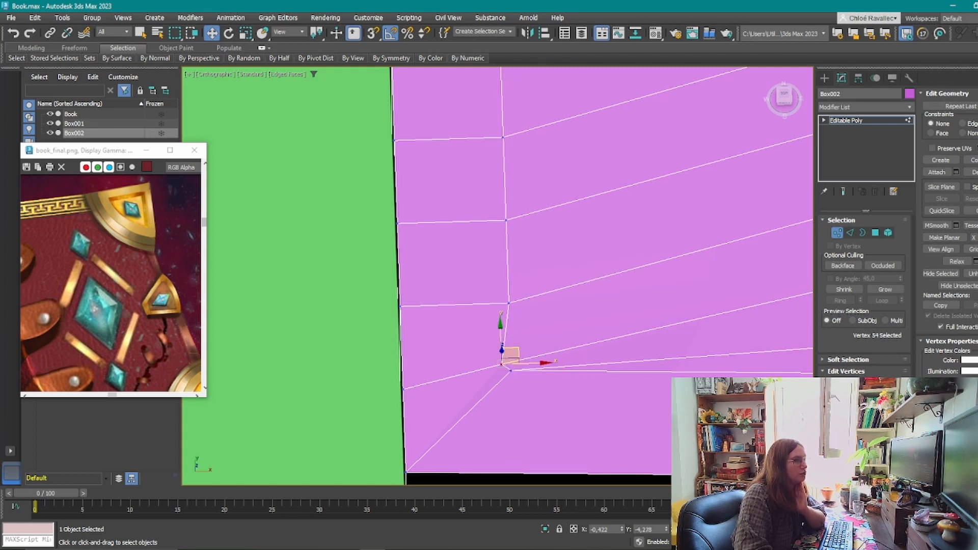
# Target weld the selected inner corner vertex of the strap's inset onto its close neighbour.
pyautogui.press('x')
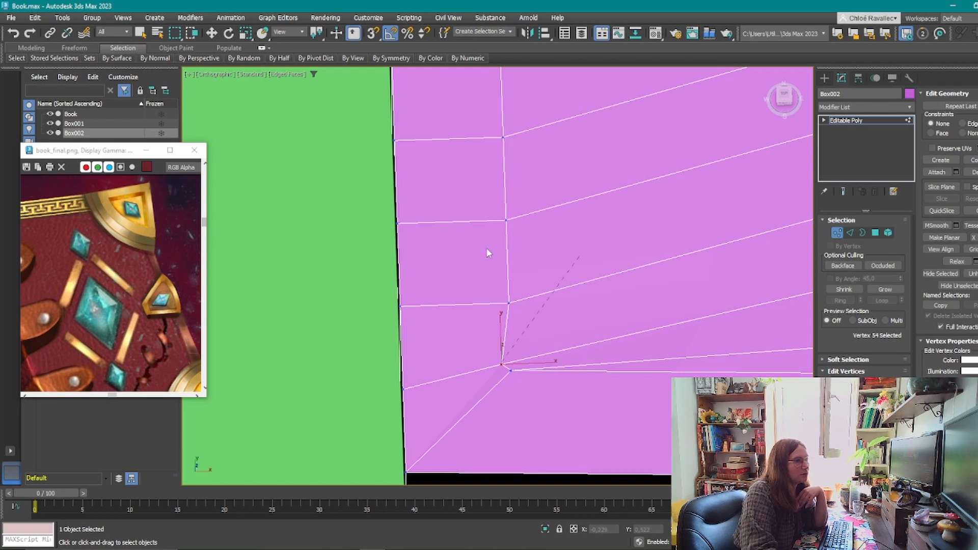
pyautogui.click(511, 370)
pyautogui.press('w')
pyautogui.scroll(-2, 585, 387)
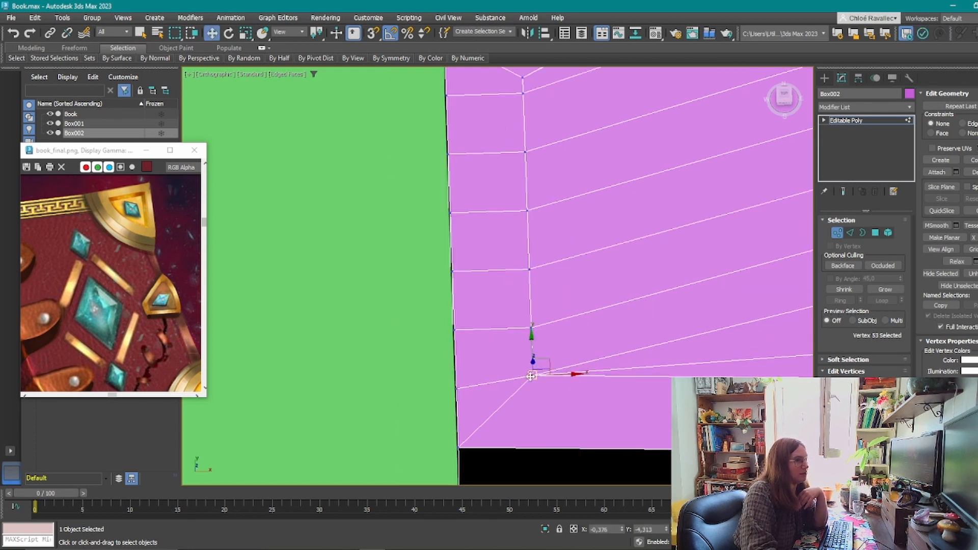
# Try moving the welded inner corner vertex to about X -0.223, Y -4.274 to test the weld.
pyautogui.click(543, 368)
pyautogui.click(532, 375)
pyautogui.click(544, 367)
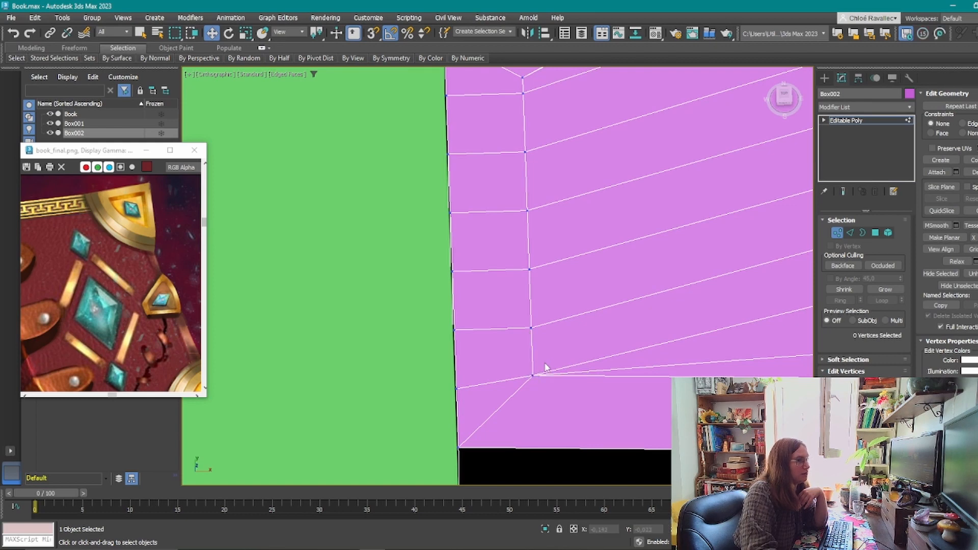
pyautogui.click(533, 374)
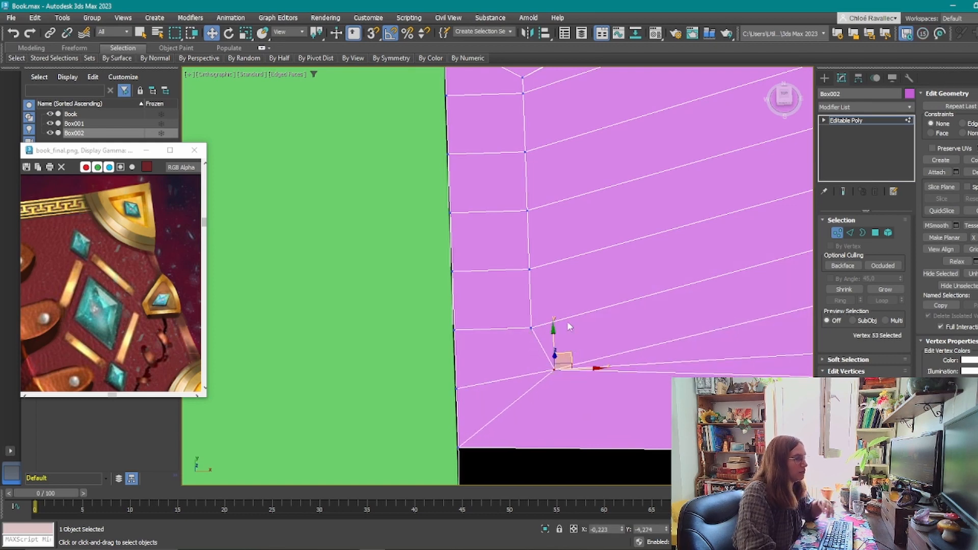
# Target weld the two nearly coincident vertices at the inset's diagonally opposite corner, beside the rounded end, and leave the weld tool.
pyautogui.scroll(-3, 654, 193)
pyautogui.moveTo(654, 187); pyautogui.dragTo(507, 338, button='middle')
pyautogui.scroll(6, 582, 216)
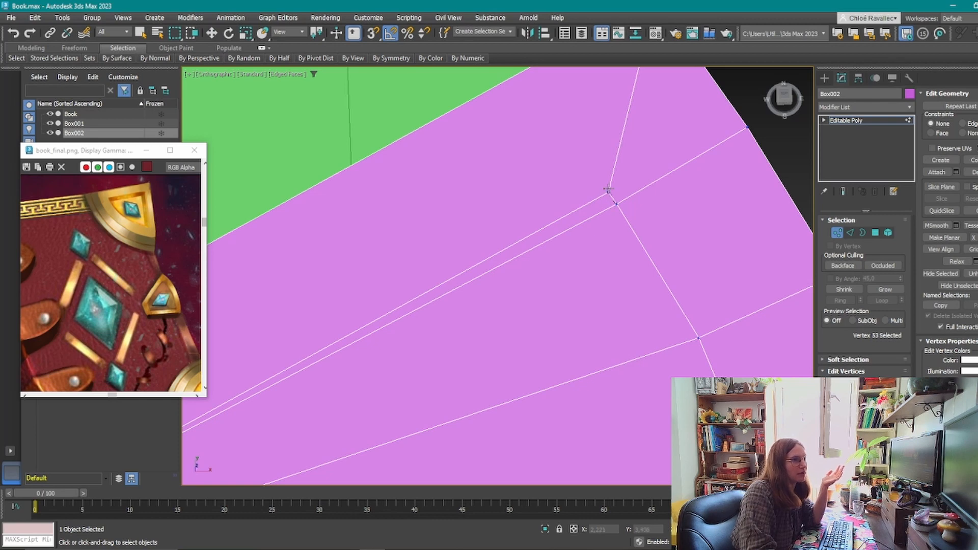
pyautogui.click(608, 189)
pyautogui.rightClick(650, 205)
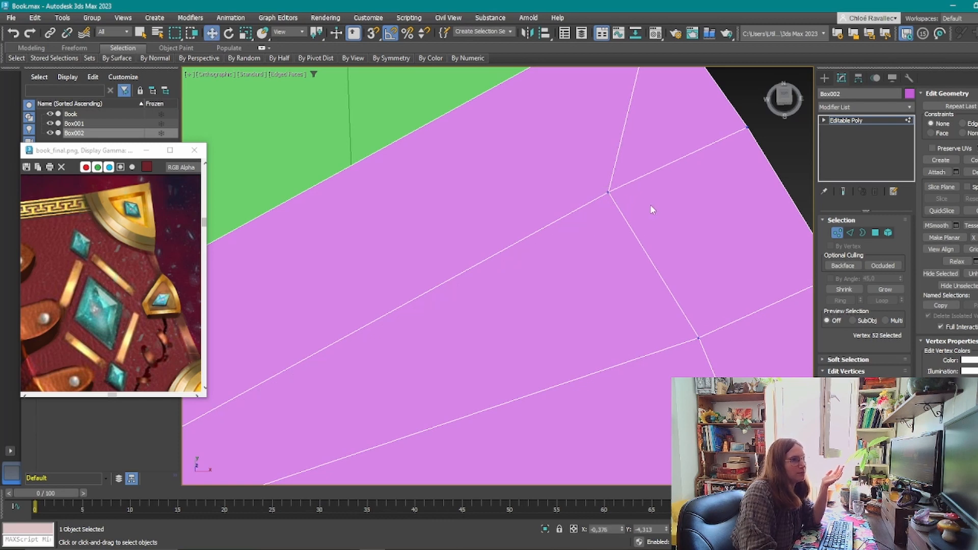
# Extrude the polygons inside the strap's inset border by a slight height and deselect them.
pyautogui.scroll(-6, 637, 211)
pyautogui.scroll(-2, 634, 213)
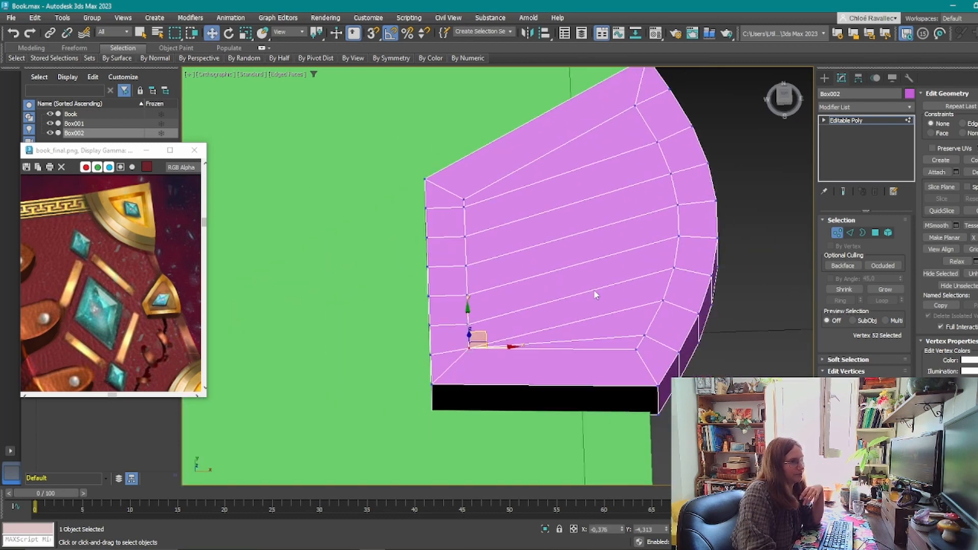
pyautogui.scroll(-2, 596, 300)
pyautogui.click(875, 233)
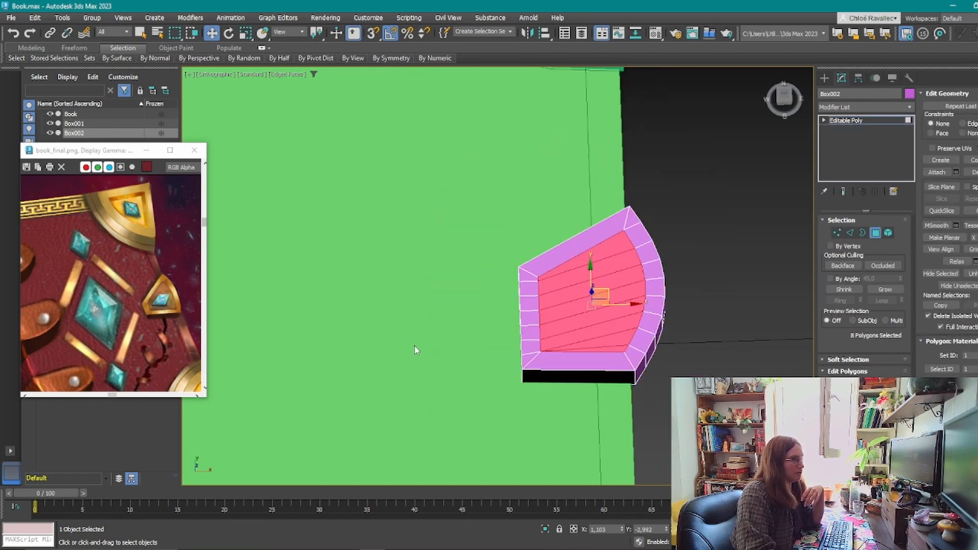
pyautogui.scroll(5, 590, 321)
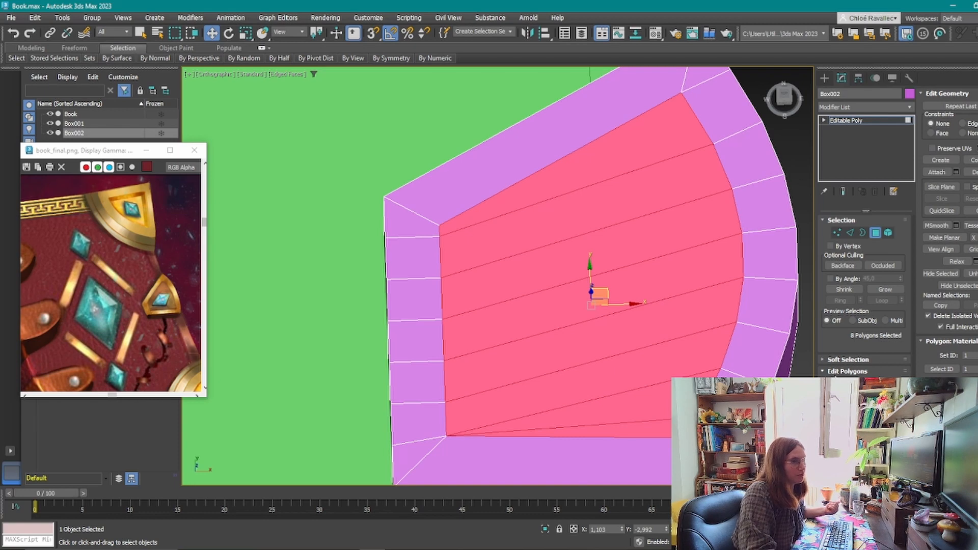
pyautogui.hotkey('shift', 'e')
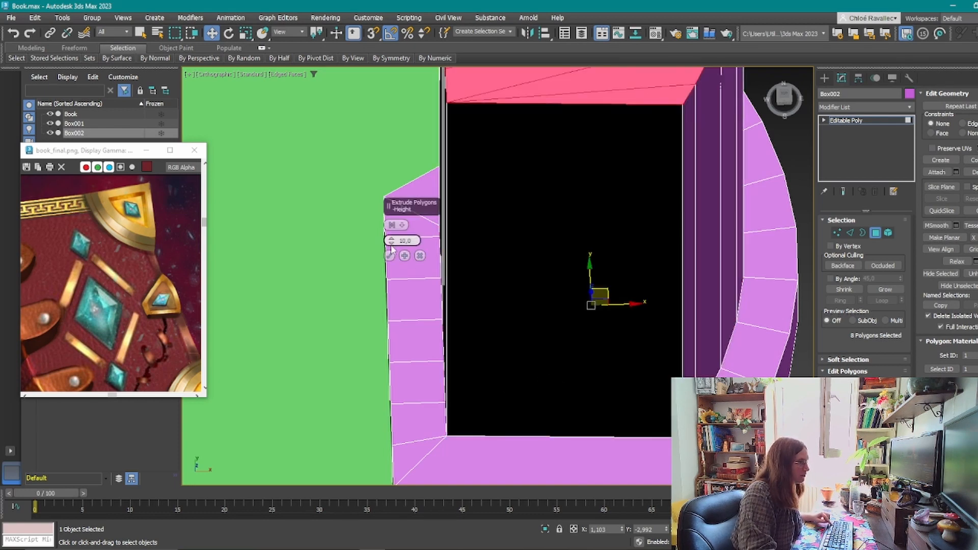
pyautogui.moveTo(391, 241); pyautogui.dragTo(696, 118)
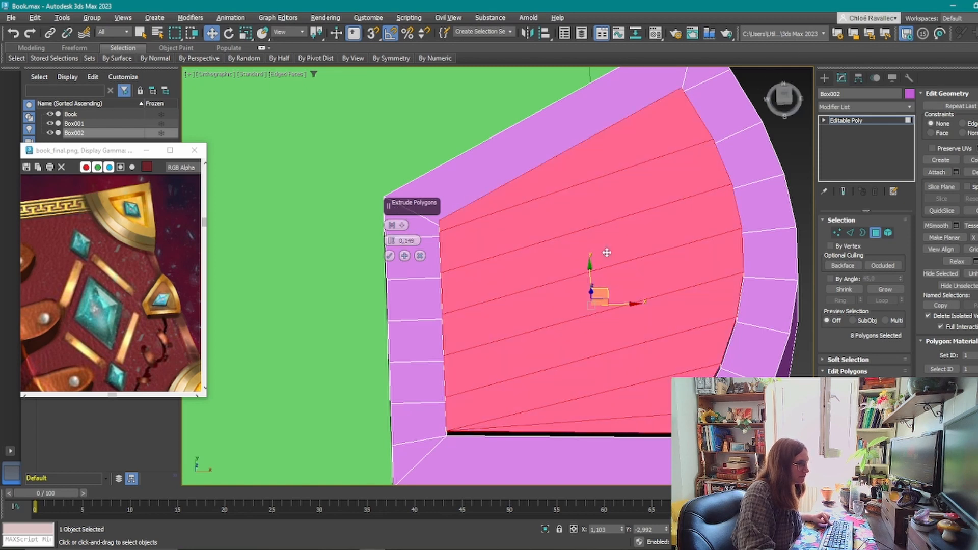
pyautogui.keyDown('alt'); pyautogui.moveTo(606, 254); pyautogui.dragTo(626, 214, button='middle'); pyautogui.keyUp('alt')
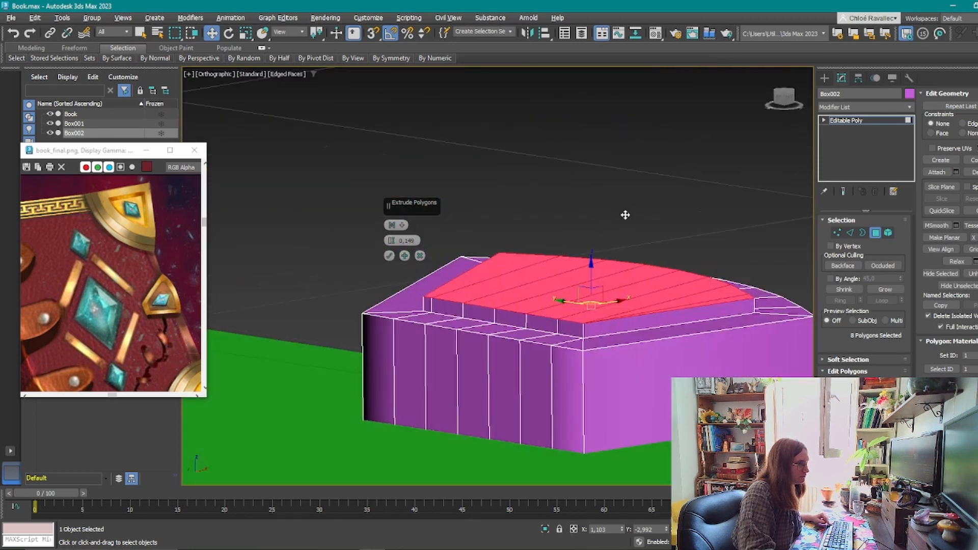
pyautogui.moveTo(391, 241); pyautogui.dragTo(385, 277)
pyautogui.click(389, 255)
pyautogui.keyDown('alt'); pyautogui.moveTo(641, 275); pyautogui.dragTo(755, 324, button='middle'); pyautogui.keyUp('alt')
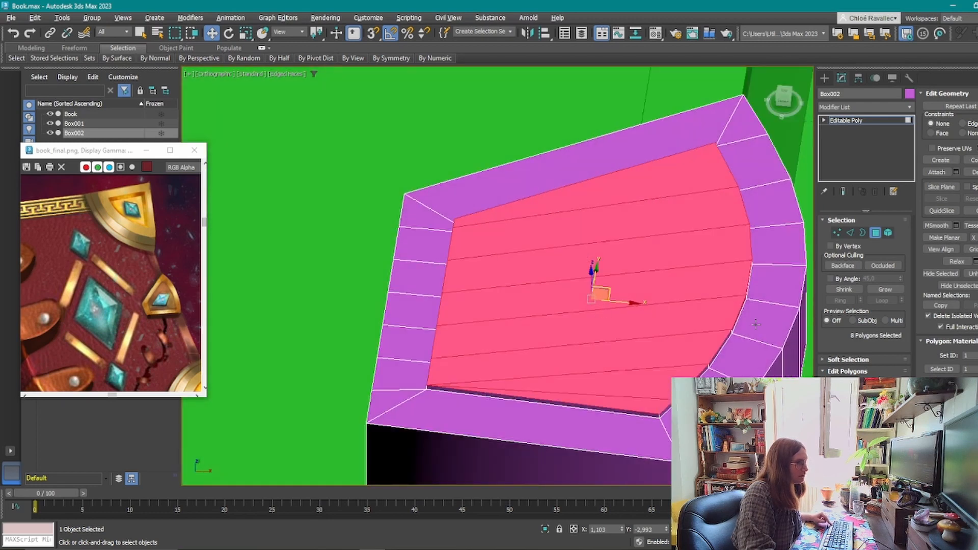
pyautogui.scroll(-5, 774, 314)
pyautogui.click(796, 355)
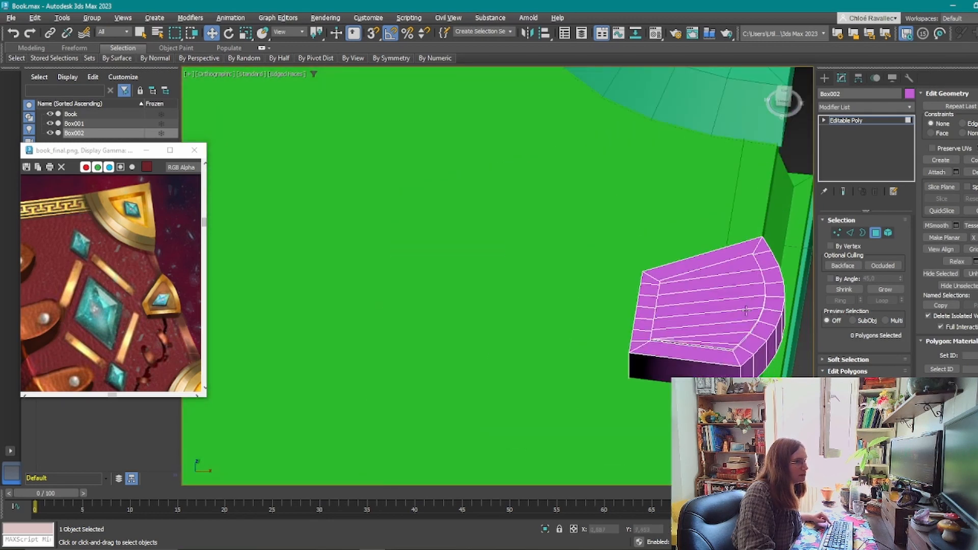
pyautogui.keyDown('alt'); pyautogui.moveTo(796, 356); pyautogui.dragTo(599, 344, button='middle'); pyautogui.keyUp('alt')
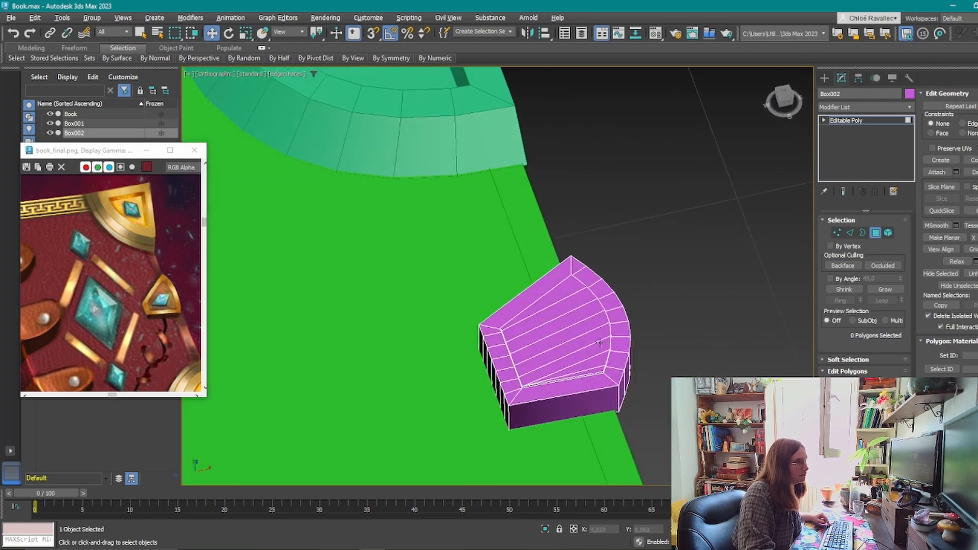
# Detach the pyramid gem element of the lower corner ornament as a separate object.
pyautogui.click(888, 233)
pyautogui.scroll(-3, 616, 274)
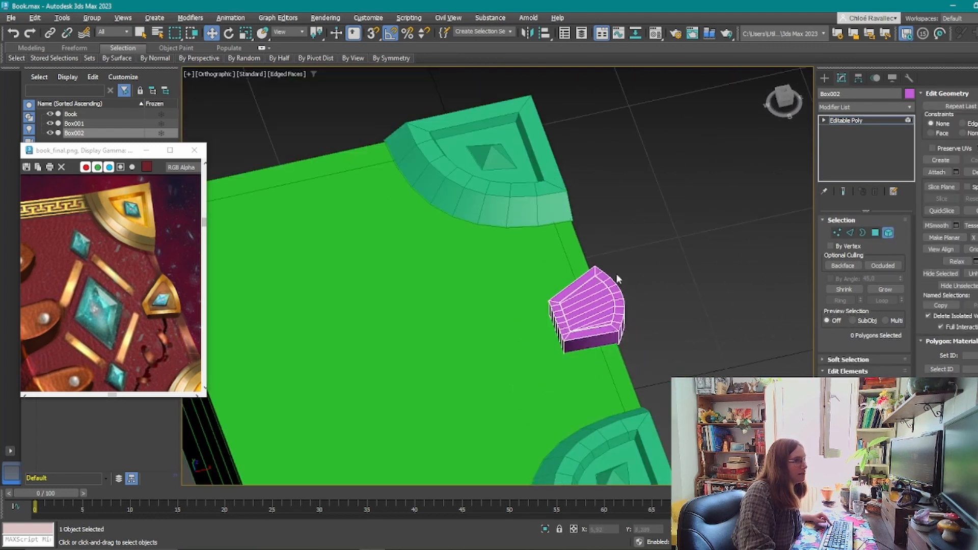
pyautogui.click(885, 235)
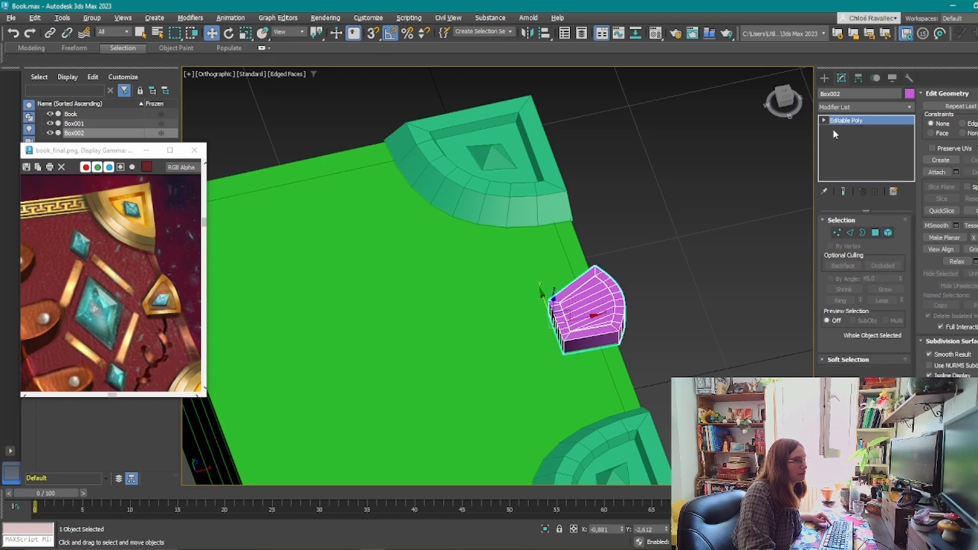
pyautogui.click(822, 79)
pyautogui.moveTo(655, 256); pyautogui.dragTo(585, 173, button='middle')
pyautogui.click(570, 395)
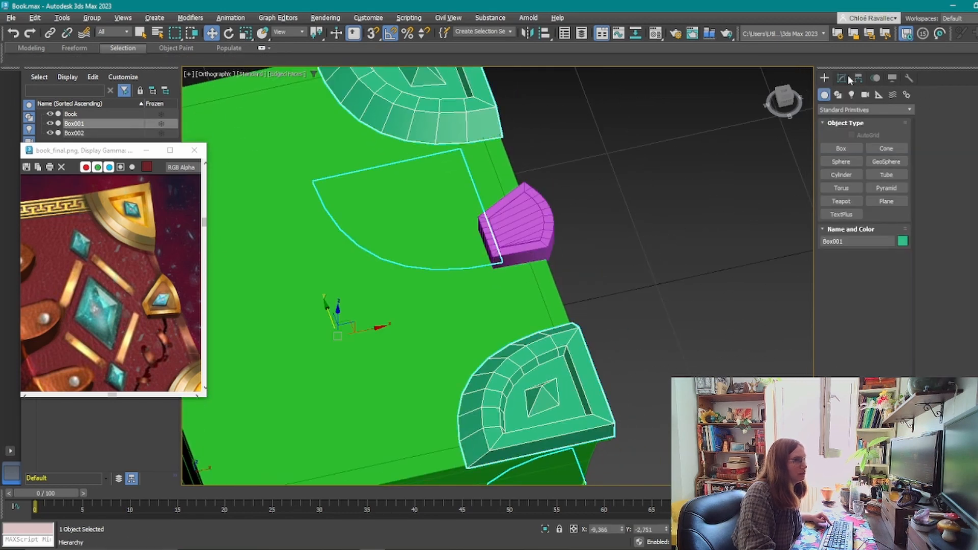
pyautogui.click(841, 78)
pyautogui.click(888, 232)
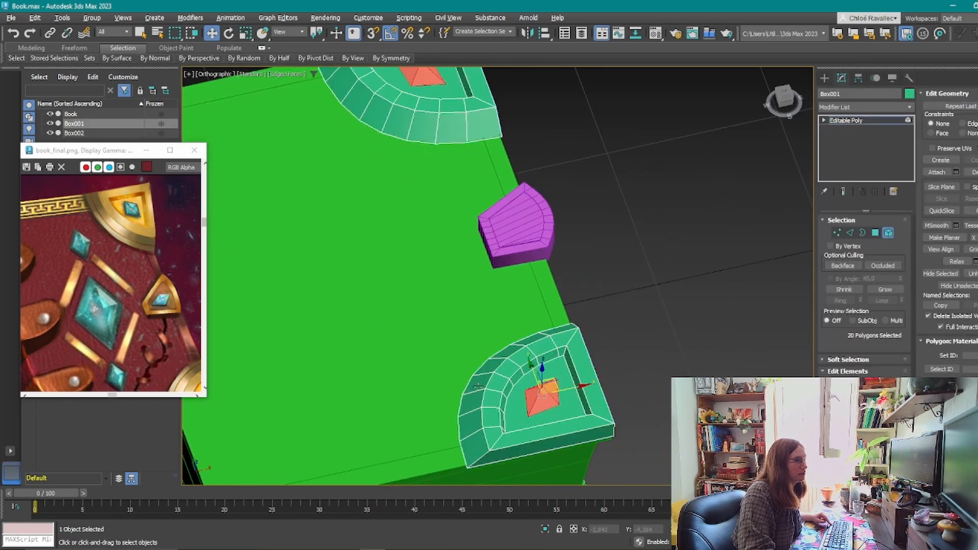
pyautogui.click(541, 403)
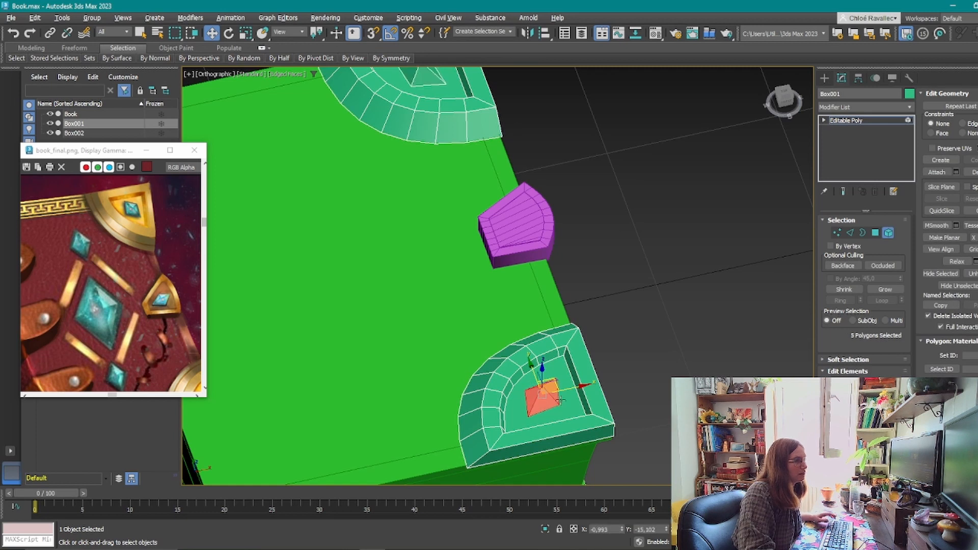
pyautogui.moveTo(565, 390); pyautogui.dragTo(642, 355)
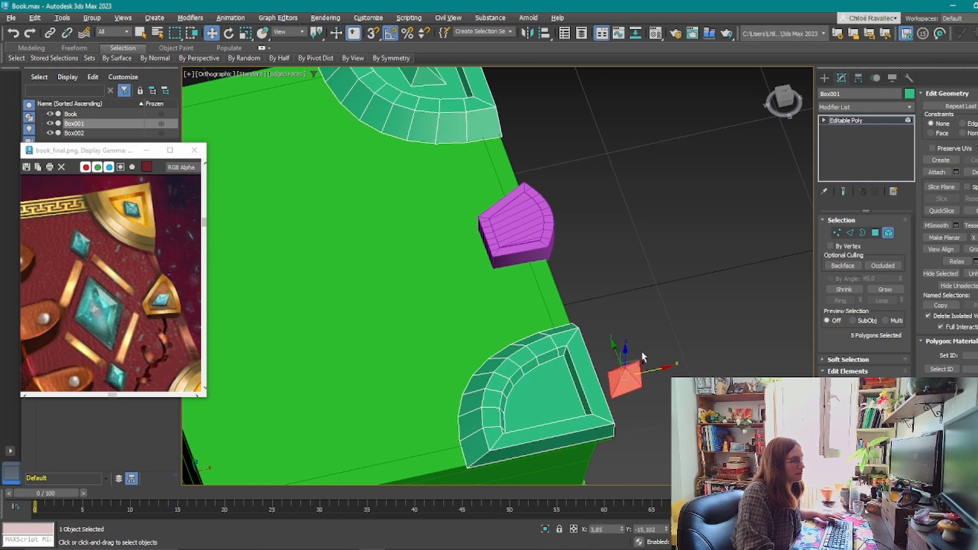
pyautogui.hotkey('ctrl', 'z')
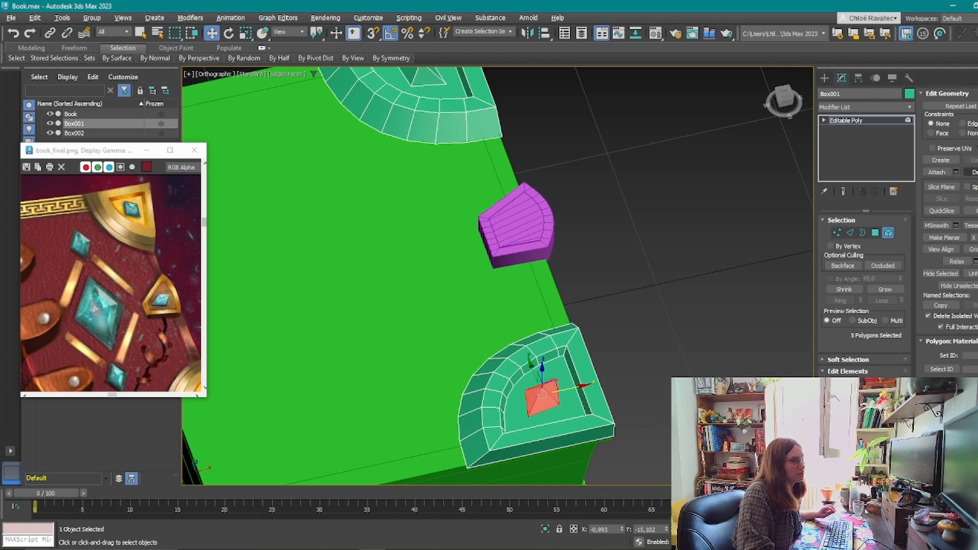
pyautogui.click(971, 172)
pyautogui.click(540, 284)
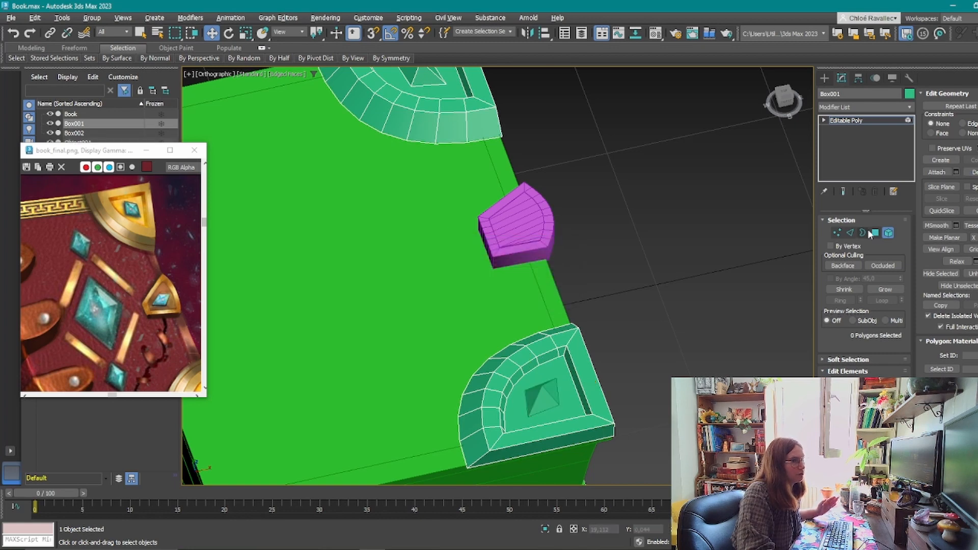
# Clone the detached gem as one copy moved along X to about -2.8, and select the corner ornaments to attach the original gem again.
pyautogui.click(888, 233)
pyautogui.click(541, 397)
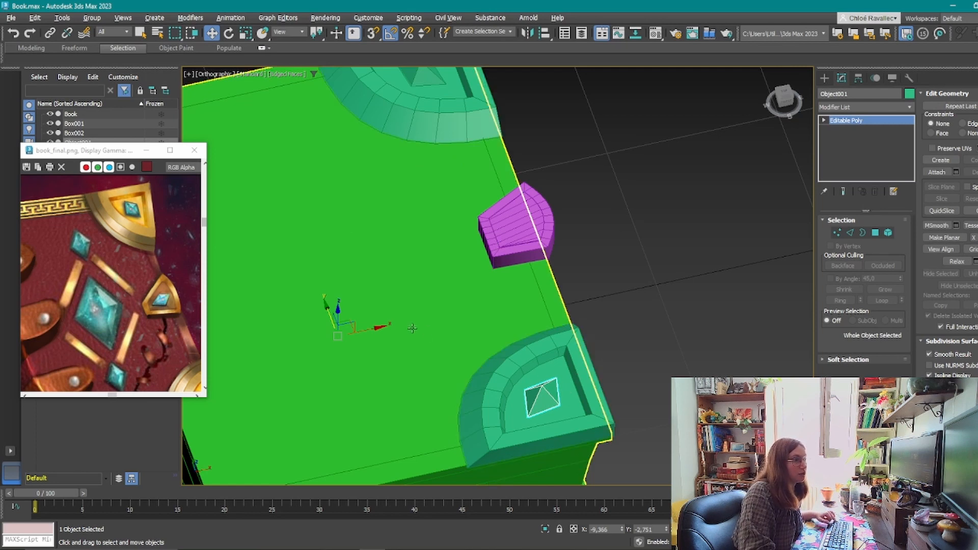
pyautogui.keyDown('shift'); pyautogui.moveTo(377, 328); pyautogui.dragTo(582, 340); pyautogui.keyUp('shift')
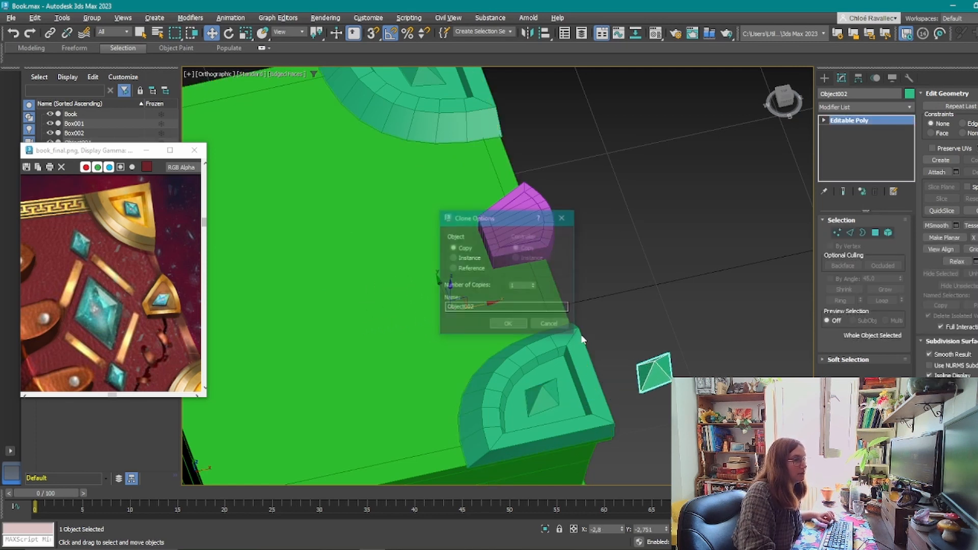
pyautogui.click(510, 324)
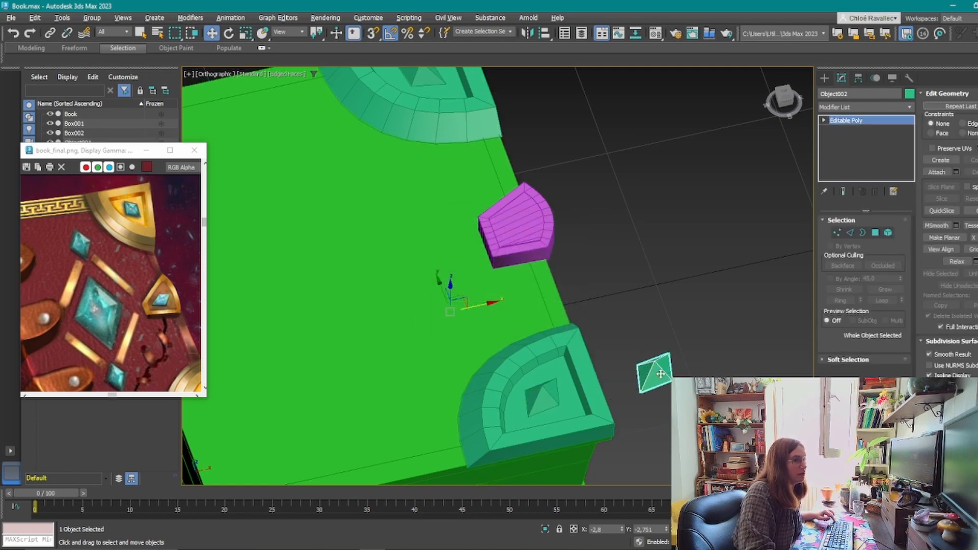
pyautogui.click(594, 435)
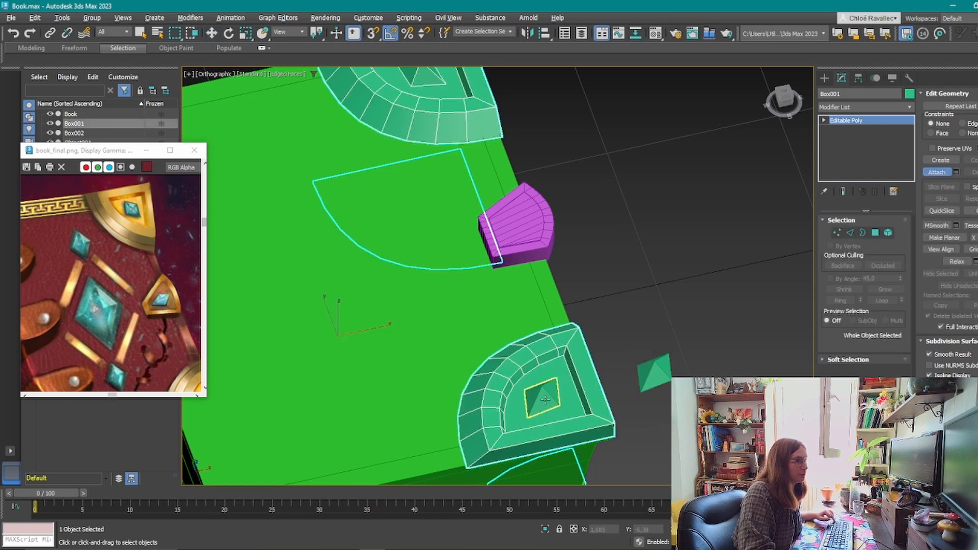
# Center the gem copy's pivot on the object, affecting the pivot only.
pyautogui.click(653, 359)
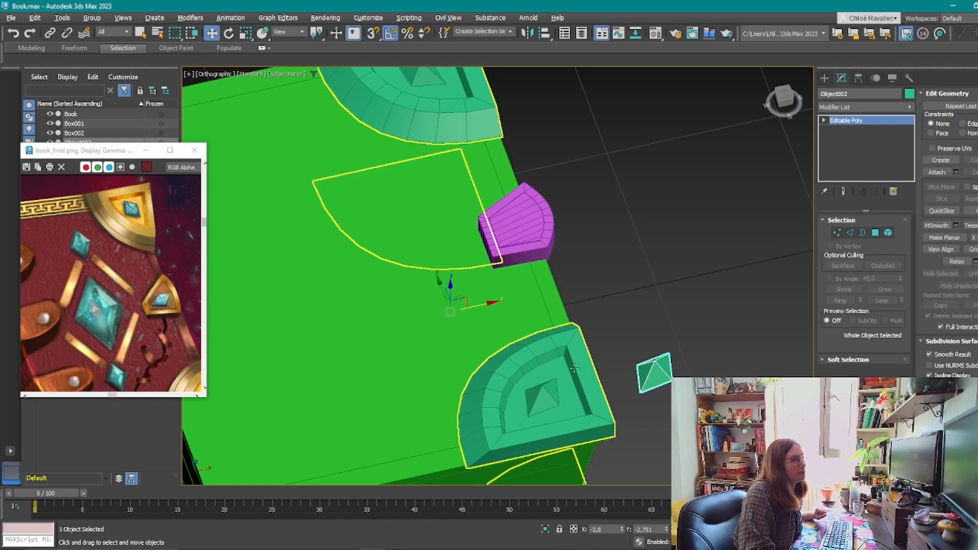
pyautogui.click(859, 78)
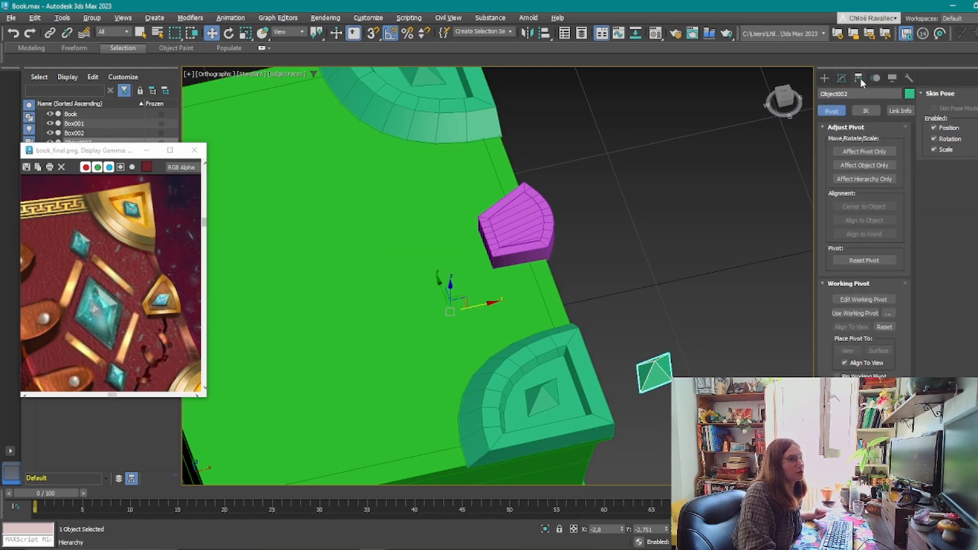
pyautogui.click(860, 152)
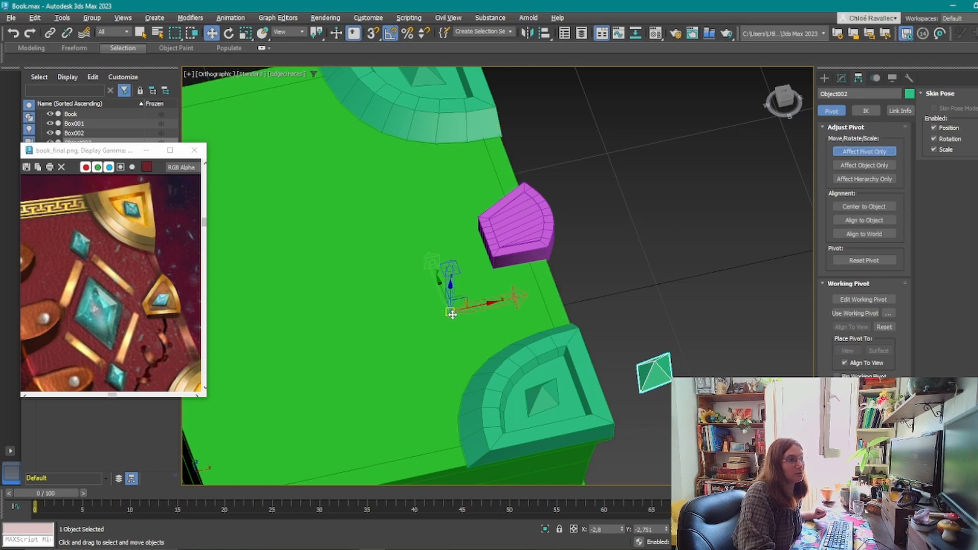
pyautogui.moveTo(463, 310); pyautogui.dragTo(641, 270)
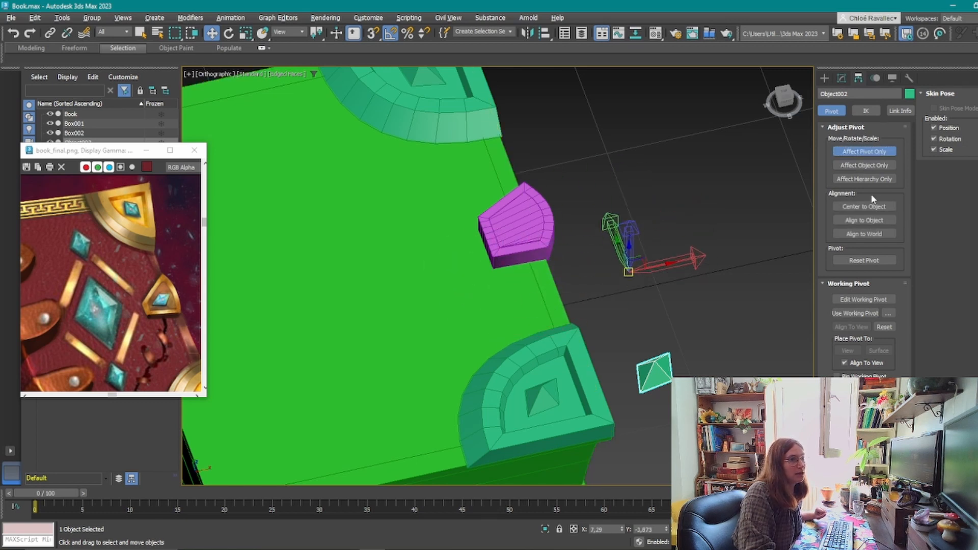
pyautogui.click(872, 207)
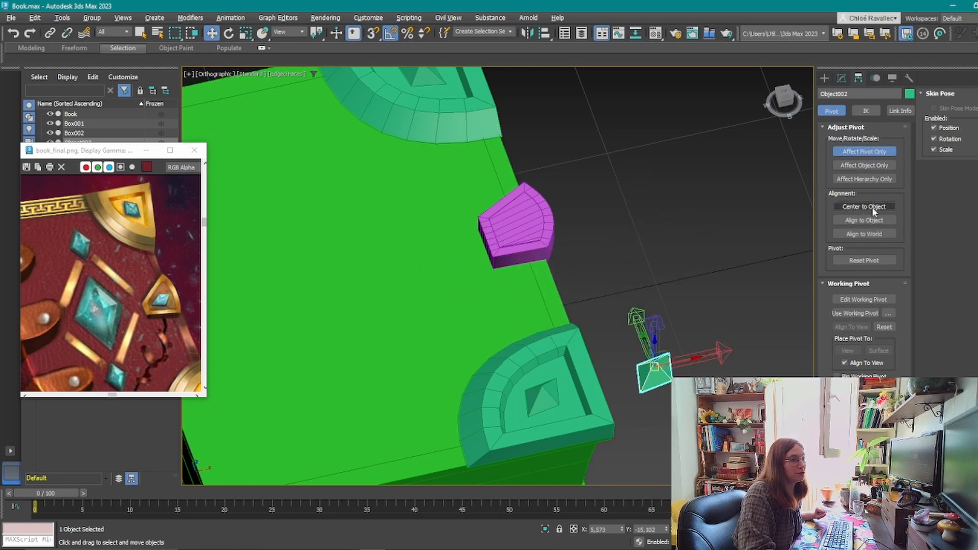
pyautogui.click(869, 152)
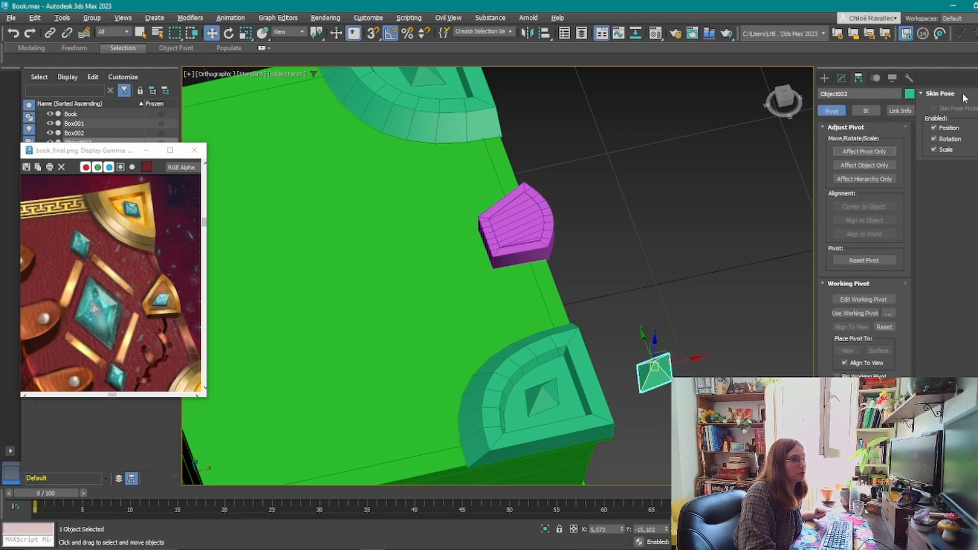
# Move the gem copy onto the strap at about X 1.033, Y -2.975 and raise it above the strap's top face.
pyautogui.moveTo(665, 349); pyautogui.dragTo(530, 208)
pyautogui.press('z')
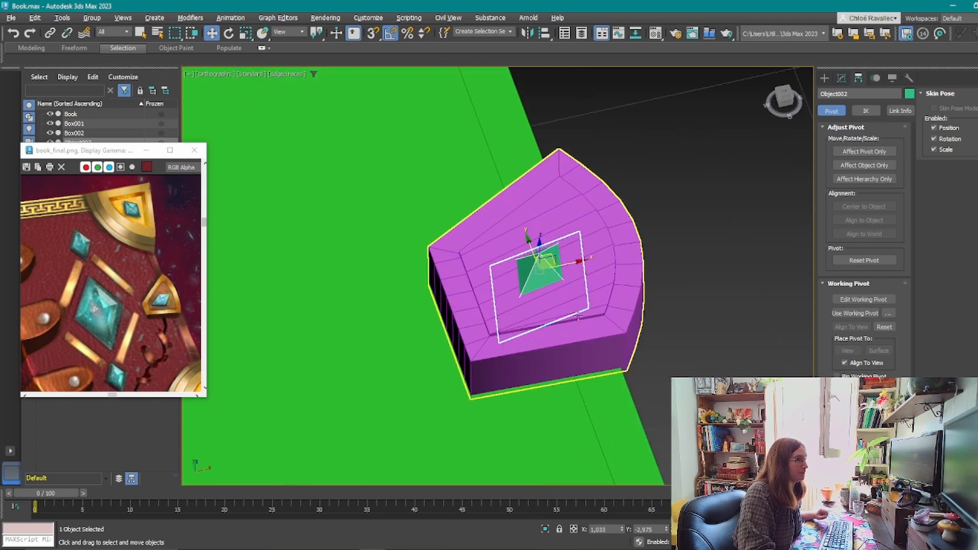
pyautogui.moveTo(539, 256); pyautogui.dragTo(538, 233)
pyautogui.press('e')
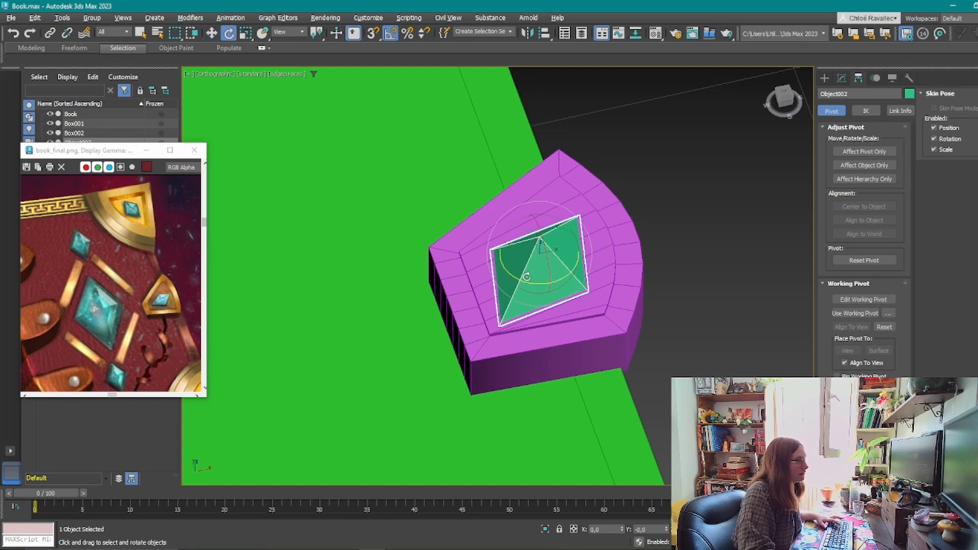
# Rotate the gem copy about its vertical axis so its corners point along the strap's length.
pyautogui.moveTo(537, 279); pyautogui.dragTo(518, 277)
pyautogui.scroll(-2, 531, 250)
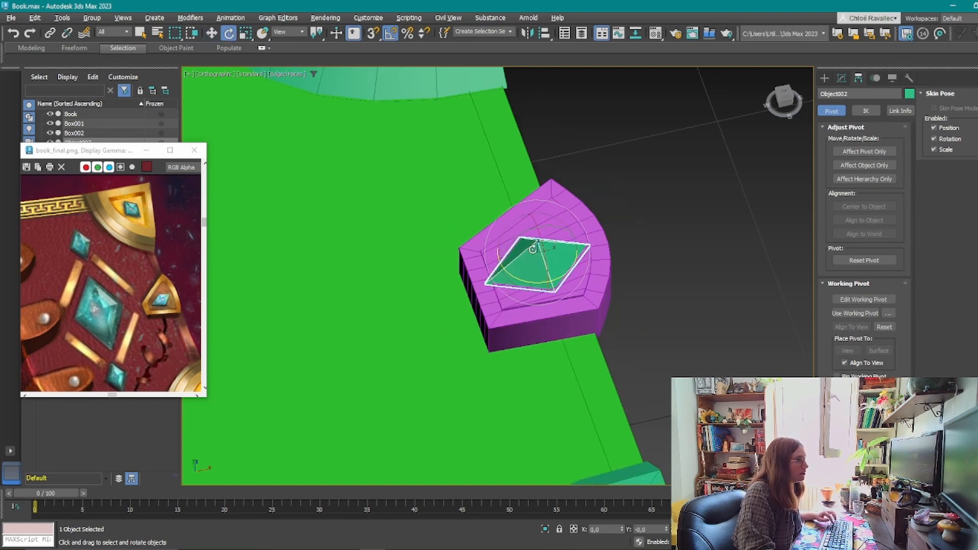
pyautogui.moveTo(532, 249); pyautogui.dragTo(585, 257, button='middle')
pyautogui.scroll(-2, 524, 323)
pyautogui.scroll(-2, 594, 131)
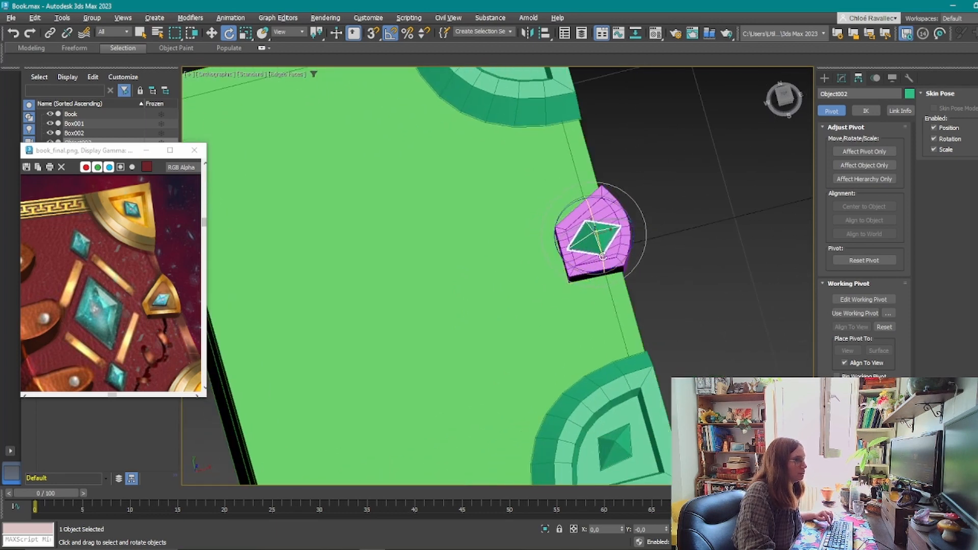
# Stretch the strap along X to about 138.97 percent and move it inward over the cover to about X -2.015.
pyautogui.click(601, 226)
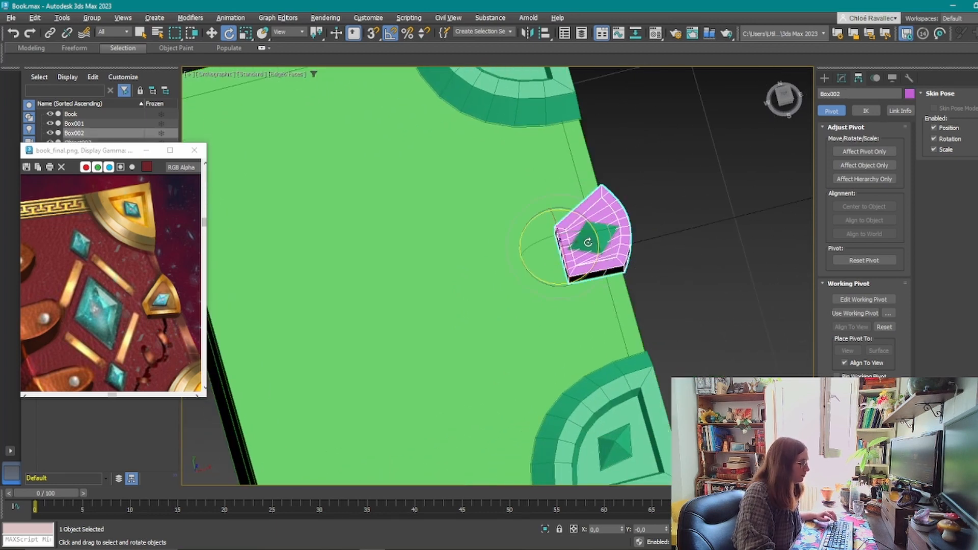
pyautogui.press('r')
pyautogui.moveTo(519, 256); pyautogui.dragTo(534, 256)
pyautogui.press('w')
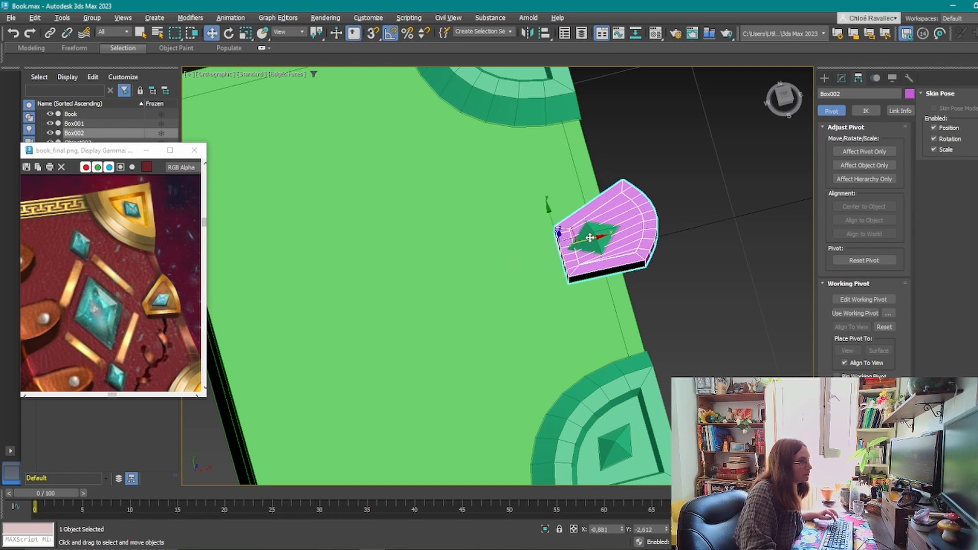
pyautogui.moveTo(588, 241); pyautogui.dragTo(571, 245)
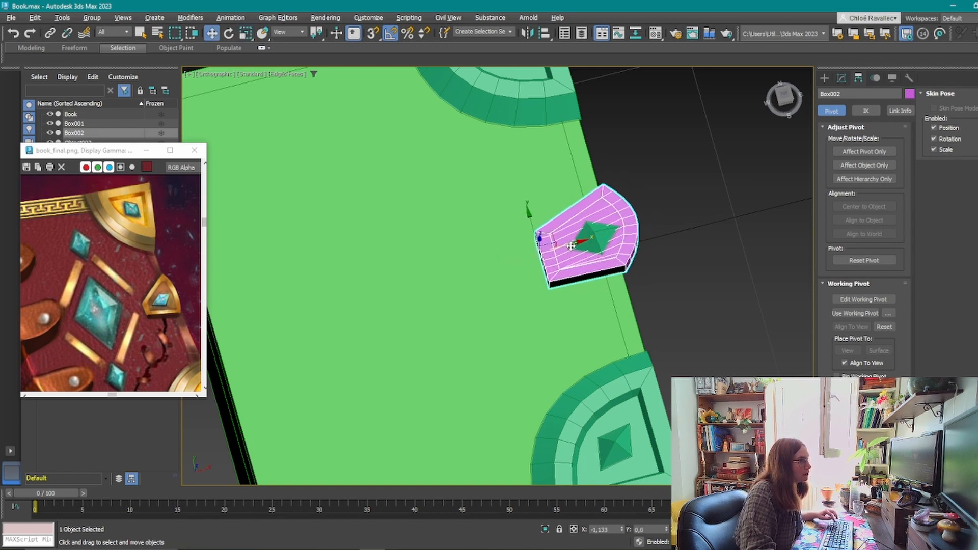
pyautogui.click(592, 246)
pyautogui.click(704, 260)
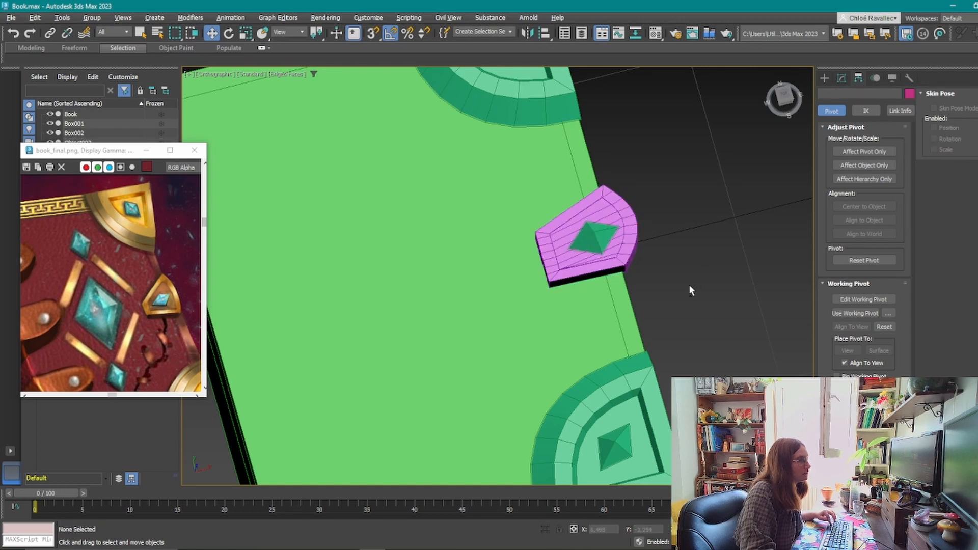
# Set the strap's X scale to about 128.1 percent to shorten its overhang past the cover edge.
pyautogui.keyDown('alt'); pyautogui.moveTo(688, 284); pyautogui.dragTo(649, 331, button='middle'); pyautogui.keyUp('alt')
pyautogui.press('F4')
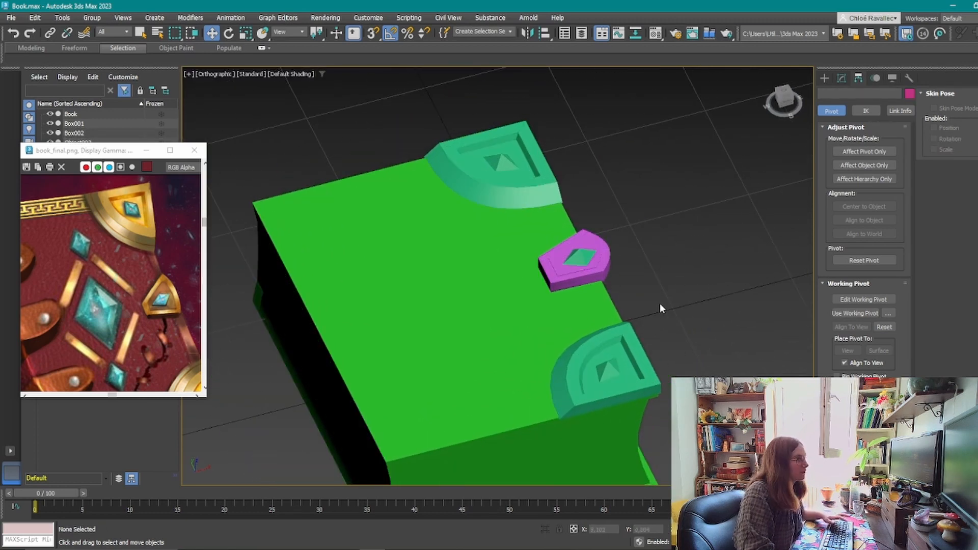
pyautogui.scroll(5, 606, 249)
pyautogui.click(565, 271)
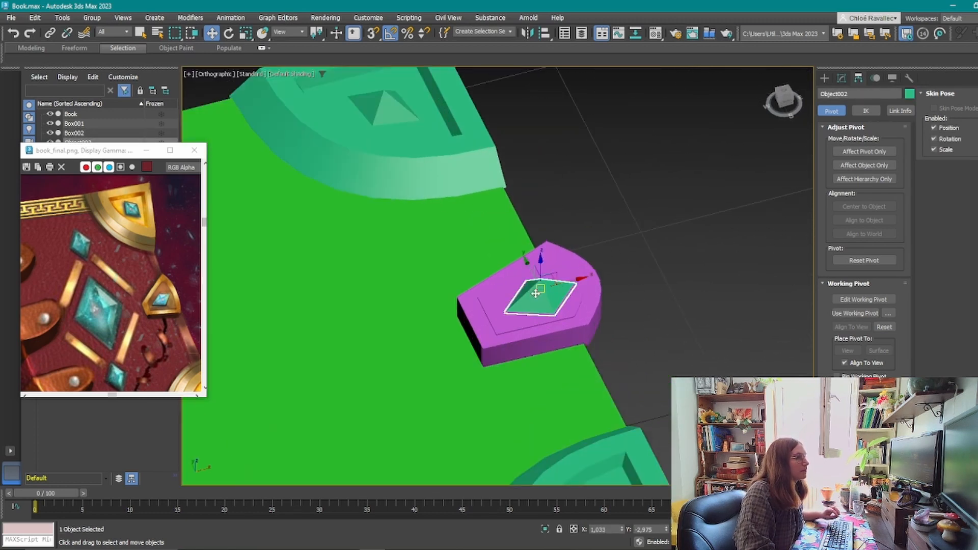
pyautogui.press('r')
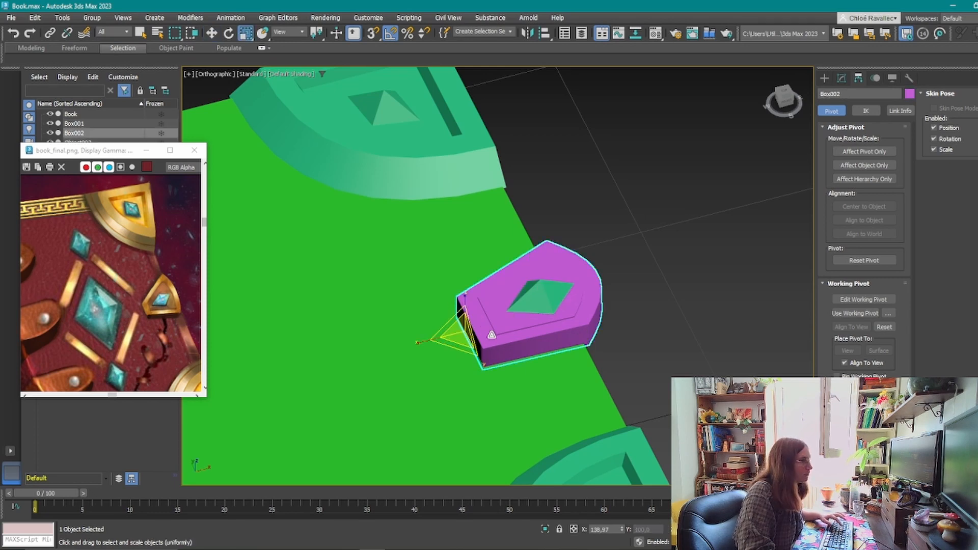
pyautogui.moveTo(420, 343); pyautogui.dragTo(422, 342)
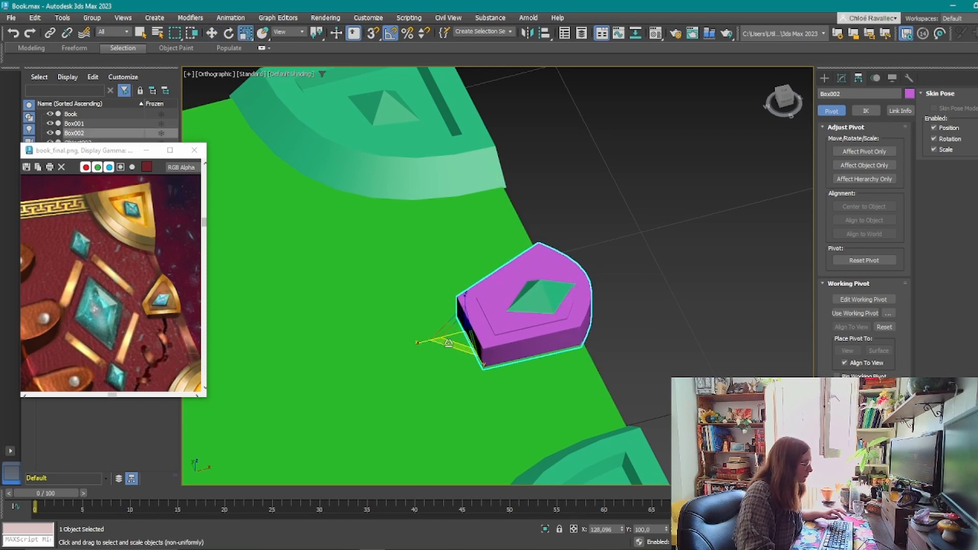
# Move the strap to about X -1.926 and the gem copy to about X 0.649.
pyautogui.press('w')
pyautogui.keyDown('alt'); pyautogui.moveTo(599, 340); pyautogui.dragTo(590, 365, button='middle'); pyautogui.keyUp('alt')
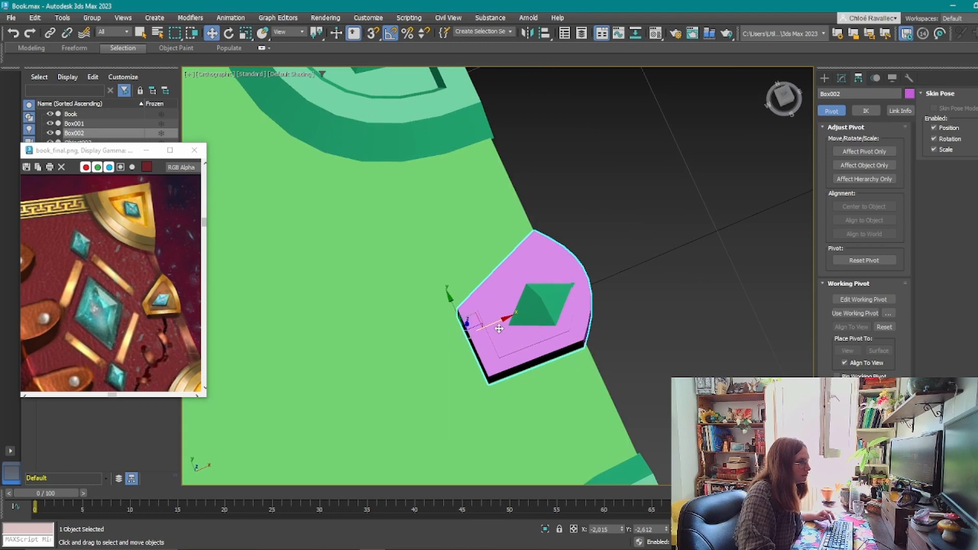
pyautogui.click(530, 313)
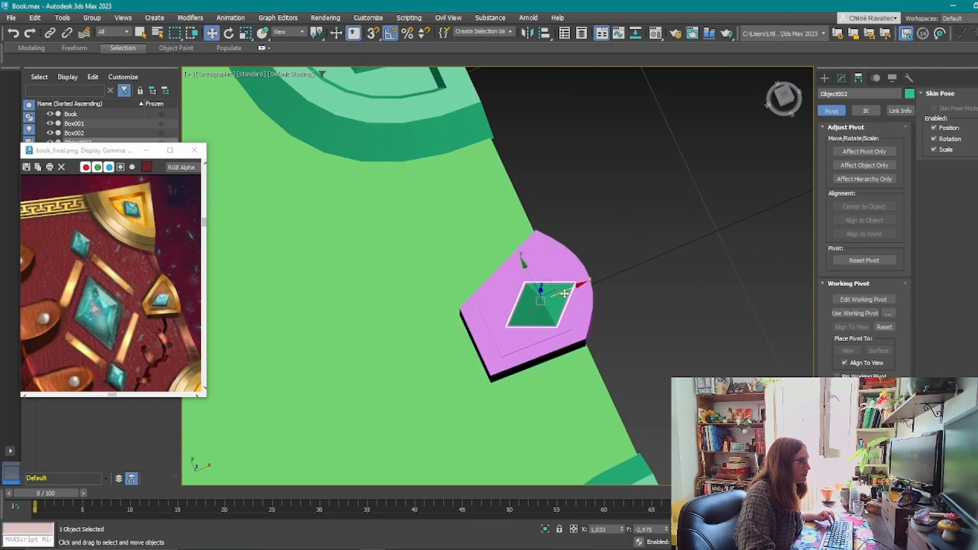
pyautogui.click(649, 371)
# Compare the clasp's shape and thickness with the clasp in the reference image.
pyautogui.keyDown('alt'); pyautogui.moveTo(649, 371); pyautogui.dragTo(657, 341, button='middle'); pyautogui.keyUp('alt')
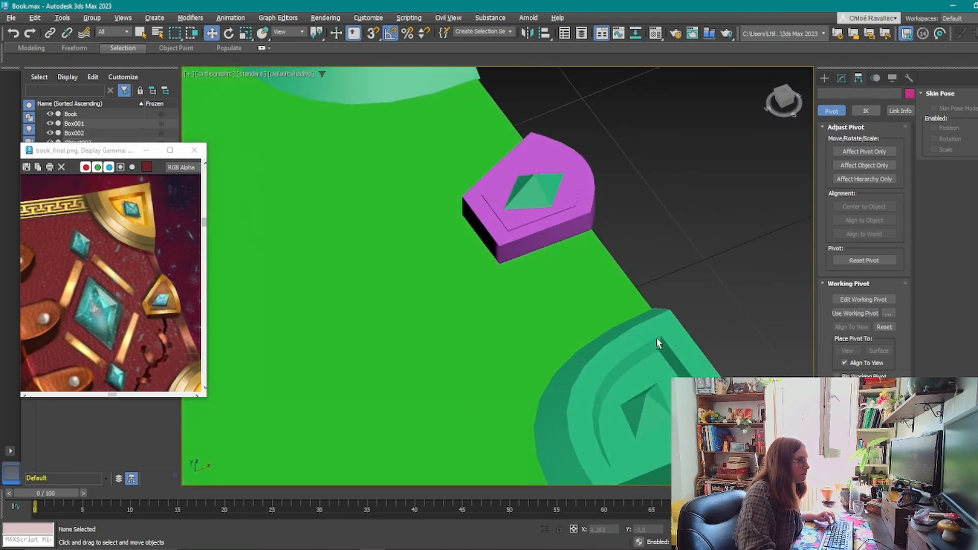
pyautogui.scroll(-4, 655, 339)
pyautogui.moveTo(651, 288); pyautogui.dragTo(659, 321, button='middle')
pyautogui.press('F4')
pyautogui.moveTo(650, 255); pyautogui.dragTo(595, 218, button='middle')
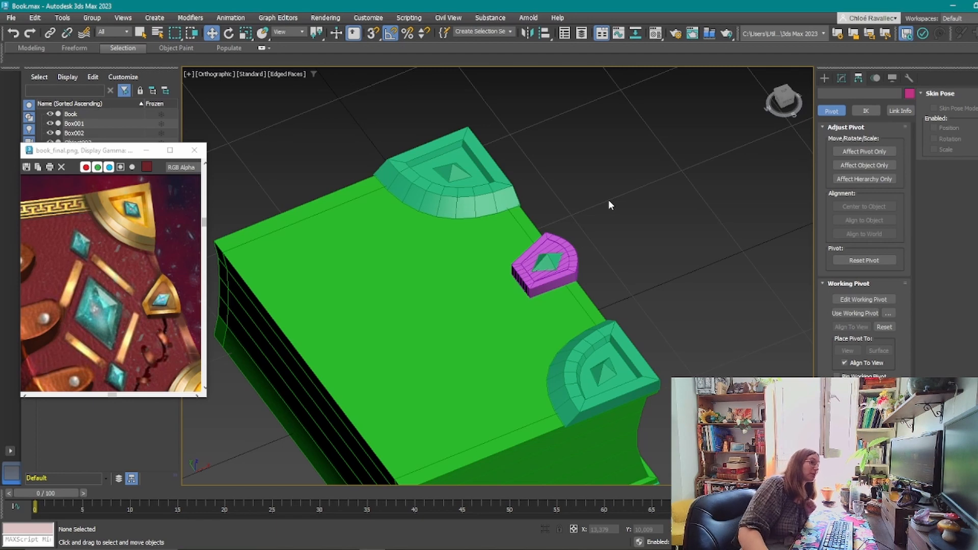
pyautogui.scroll(-4, 613, 198)
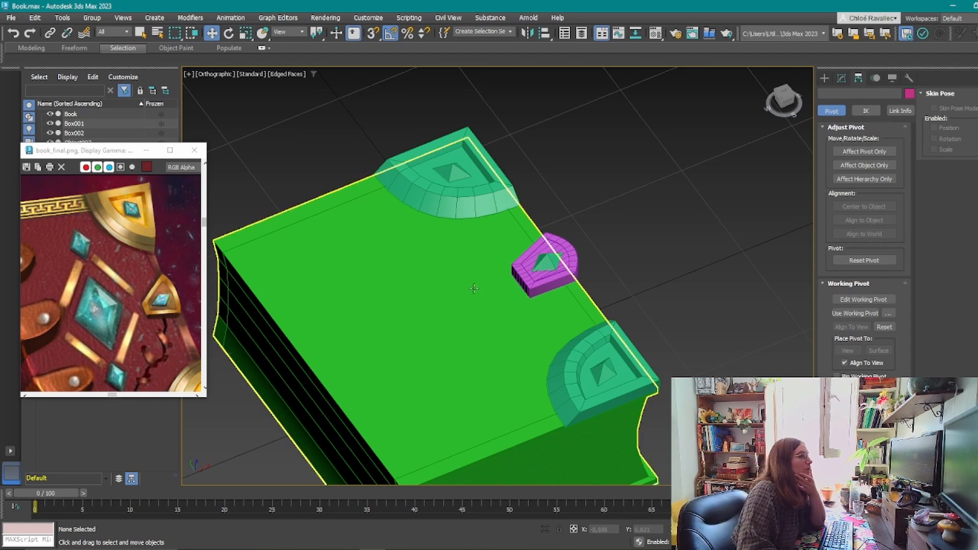
pyautogui.scroll(-3, 173, 315)
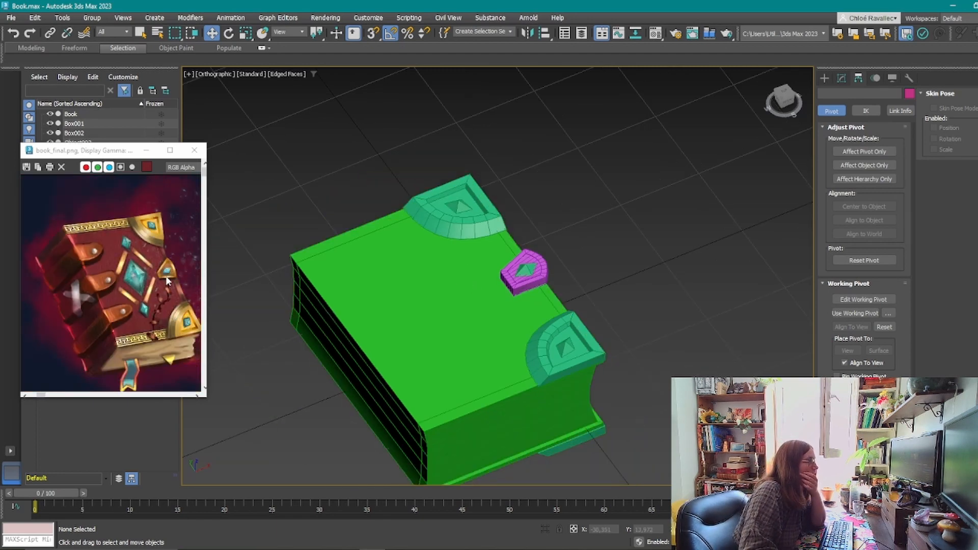
pyautogui.scroll(4, 166, 276)
pyautogui.scroll(6, 630, 279)
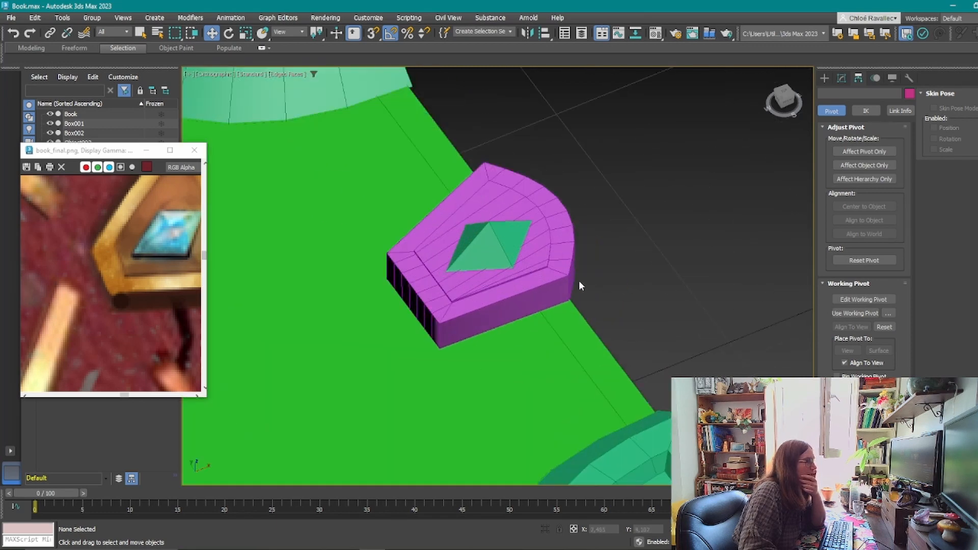
# Scale the strap down along its height to make it a thinner plate on the cover.
pyautogui.scroll(-2, 579, 285)
pyautogui.click(565, 283)
pyautogui.click(842, 78)
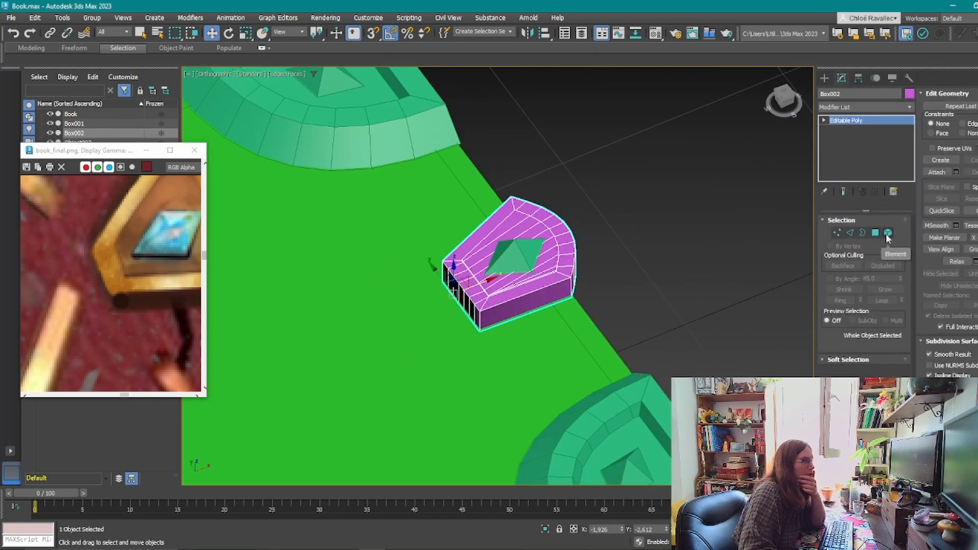
pyautogui.click(825, 78)
pyautogui.press('r')
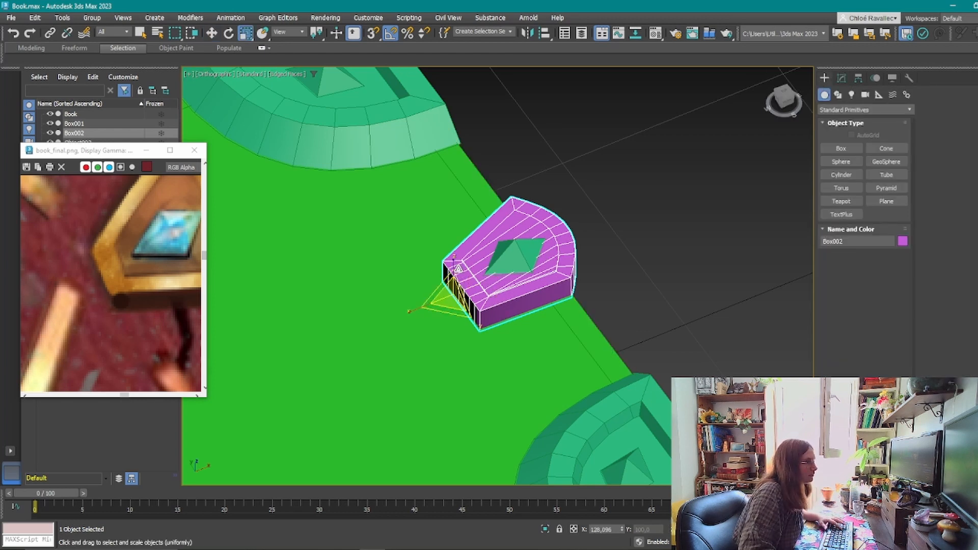
pyautogui.moveTo(452, 265); pyautogui.dragTo(449, 310)
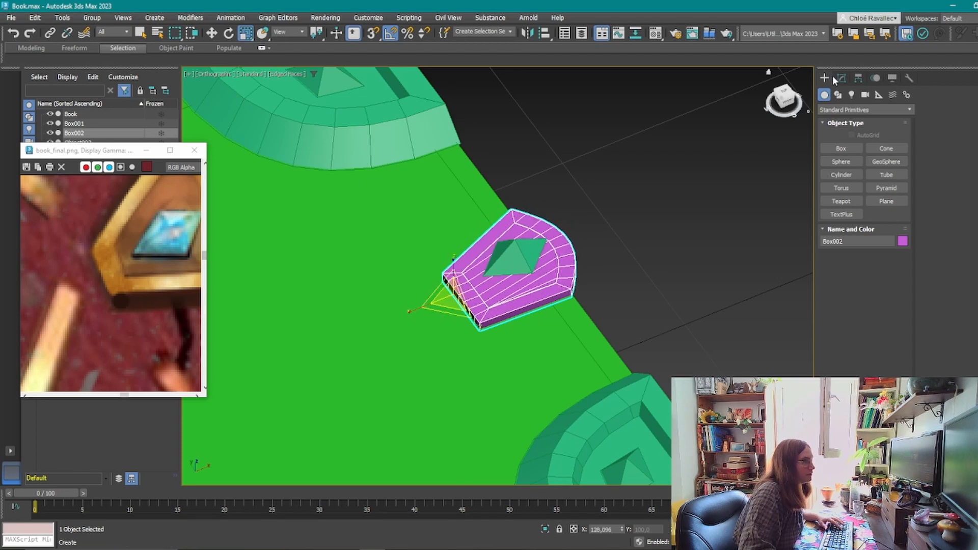
# Lower the gem copy along Z until it rests on the thinner strap.
pyautogui.click(519, 260)
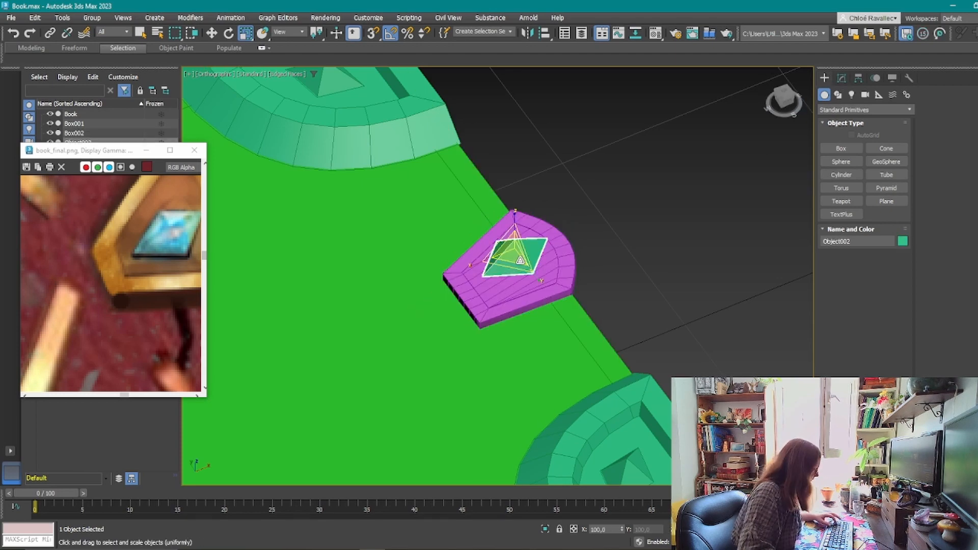
pyautogui.press('w')
pyautogui.keyDown('alt'); pyautogui.moveTo(520, 259); pyautogui.dragTo(530, 239, button='middle'); pyautogui.keyUp('alt')
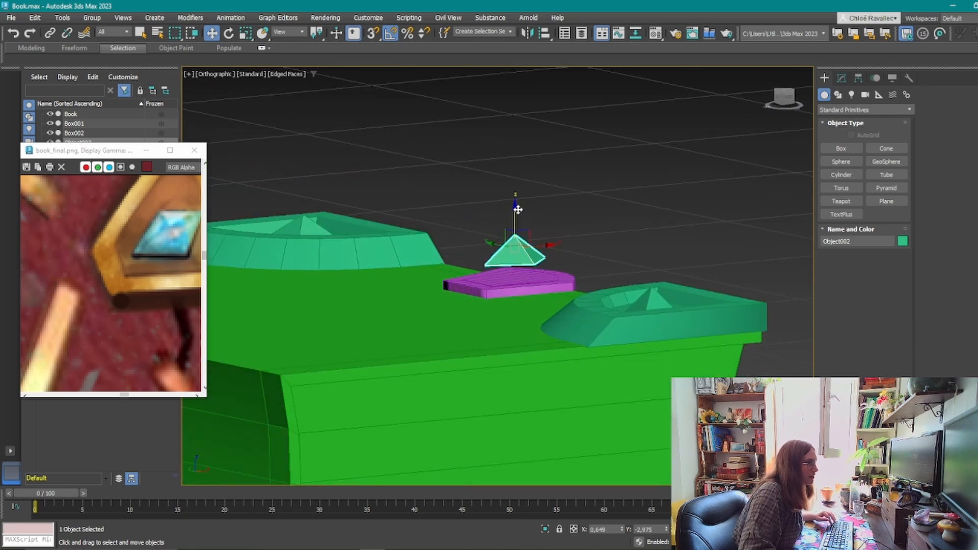
pyautogui.moveTo(515, 213); pyautogui.dragTo(512, 232)
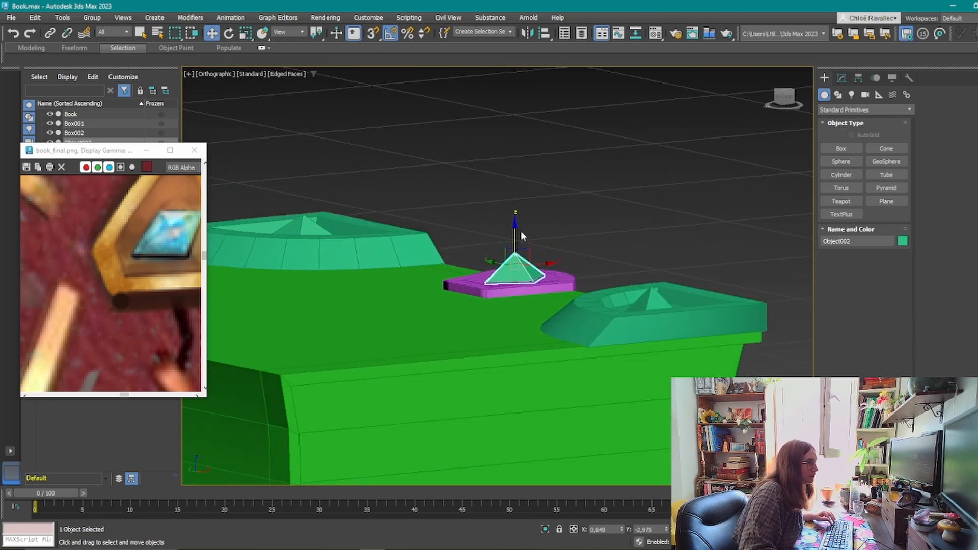
# Attach the gem copy to the strap so both form one object.
pyautogui.press('t')
pyautogui.click(564, 296)
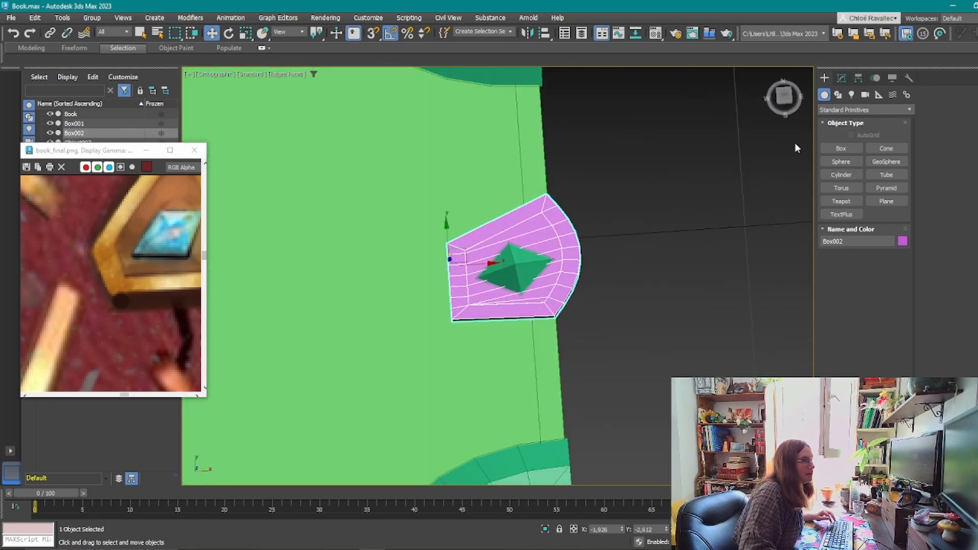
pyautogui.click(843, 78)
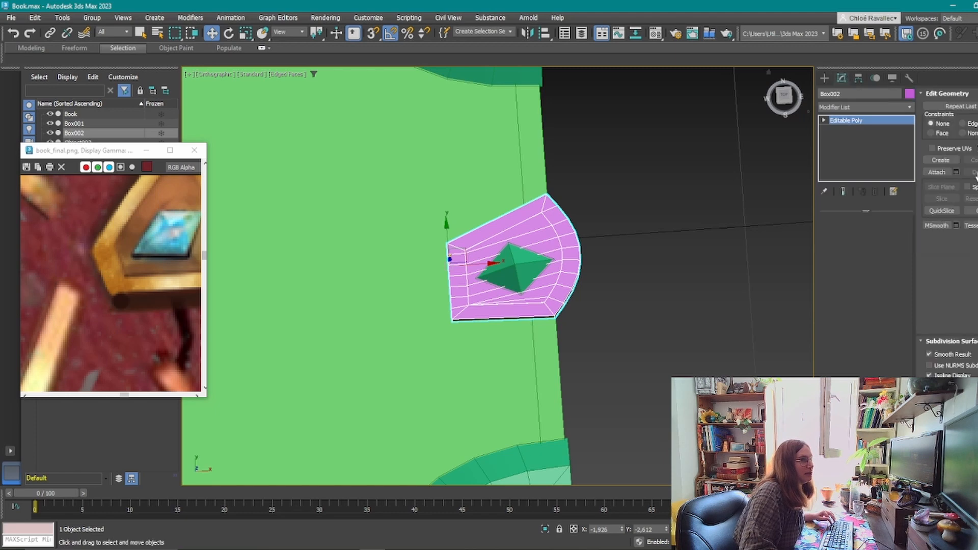
pyautogui.click(539, 267)
pyautogui.rightClick(659, 334)
# Examine the whole book from above and from the spine side against the reference image.
pyautogui.scroll(-5, 603, 349)
pyautogui.keyDown('alt'); pyautogui.moveTo(603, 349); pyautogui.dragTo(618, 311, button='middle'); pyautogui.keyUp('alt')
pyautogui.click(732, 291)
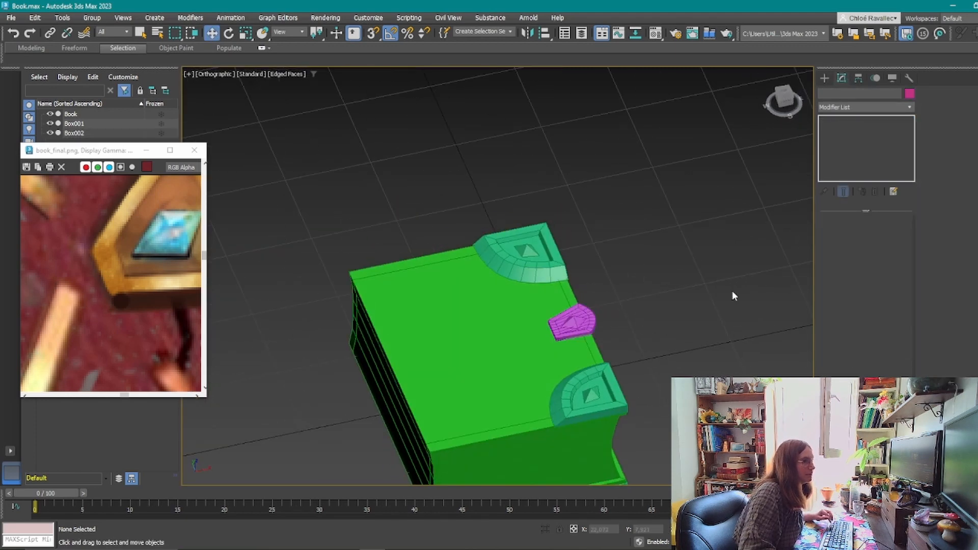
pyautogui.moveTo(488, 309); pyautogui.dragTo(557, 284, button='middle')
pyautogui.scroll(-5, 131, 275)
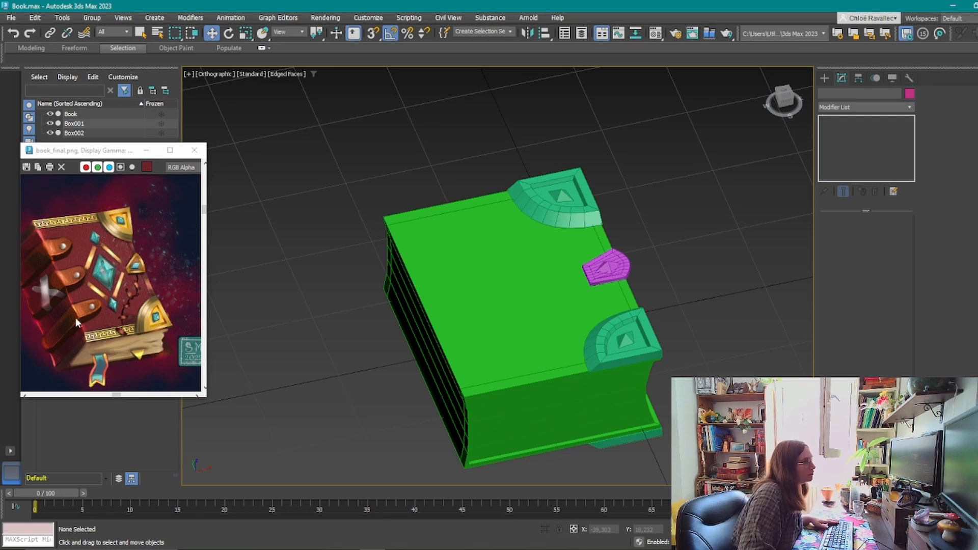
pyautogui.moveTo(414, 319); pyautogui.dragTo(418, 280, button='middle')
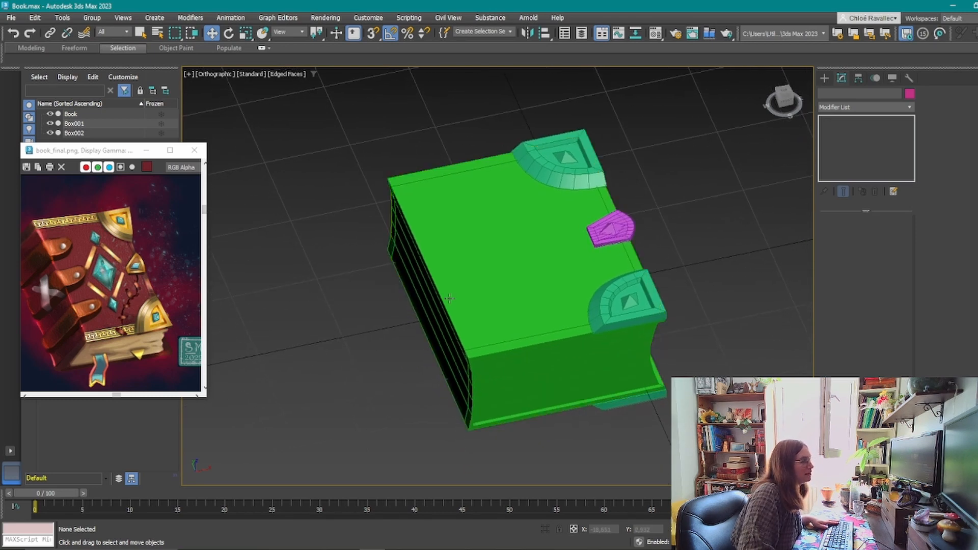
pyautogui.moveTo(684, 299); pyautogui.dragTo(702, 290, button='middle')
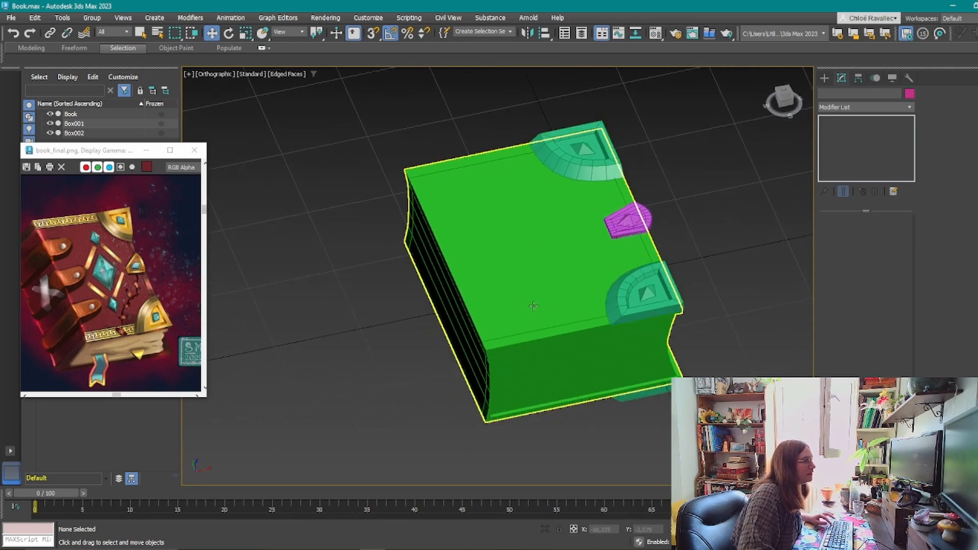
pyautogui.keyDown('alt'); pyautogui.moveTo(533, 305); pyautogui.dragTo(528, 339, button='middle'); pyautogui.keyUp('alt')
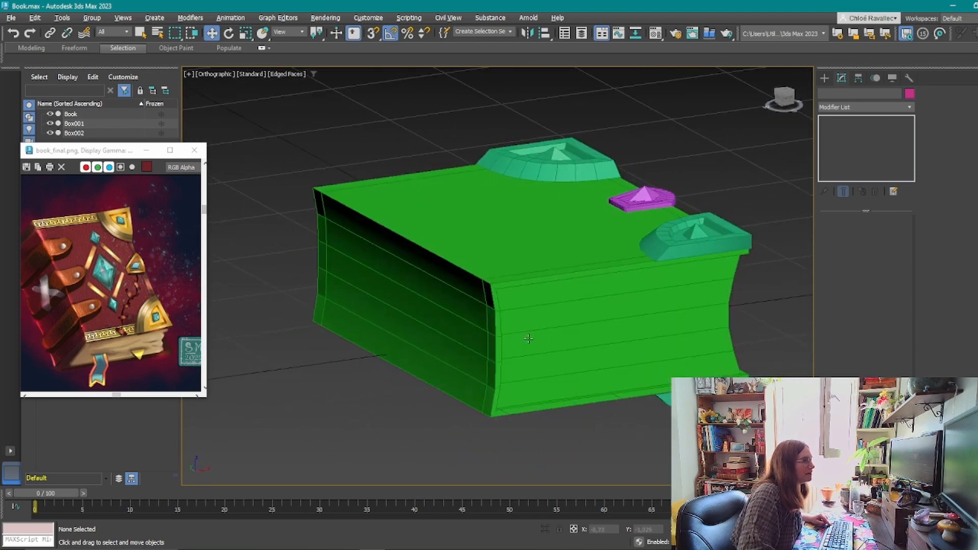
pyautogui.moveTo(801, 356); pyautogui.dragTo(705, 346, button='middle')
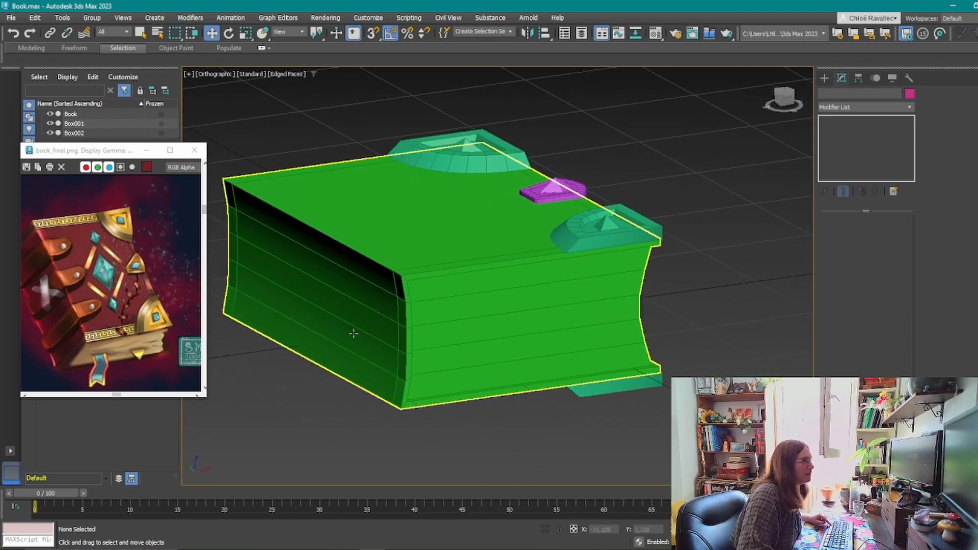
pyautogui.click(418, 327)
pyautogui.moveTo(403, 335); pyautogui.dragTo(464, 323, button='middle')
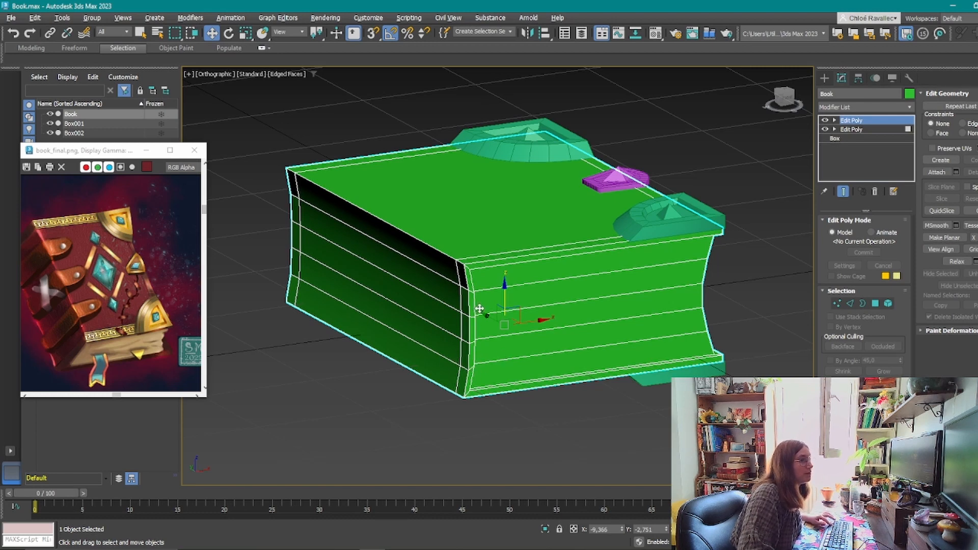
pyautogui.keyDown('alt'); pyautogui.moveTo(478, 309); pyautogui.dragTo(491, 338, button='middle'); pyautogui.keyUp('alt')
pyautogui.scroll(-5, 442, 297)
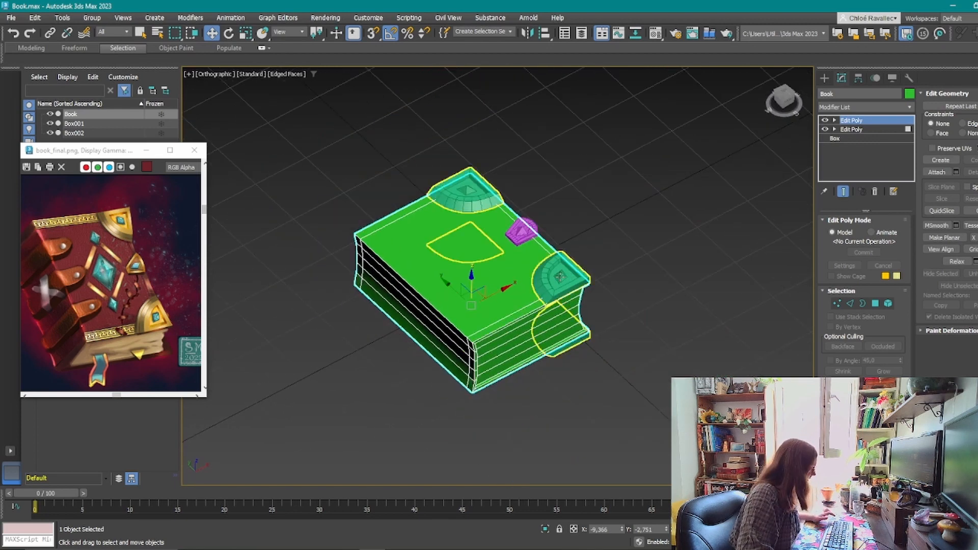
pyautogui.moveTo(508, 304)
pyautogui.keyDown('shift'); pyautogui.mouseDown()
pyautogui.moveTo(720, 193)
pyautogui.moveTo(707, 195)
pyautogui.mouseUp(); pyautogui.keyUp('shift')
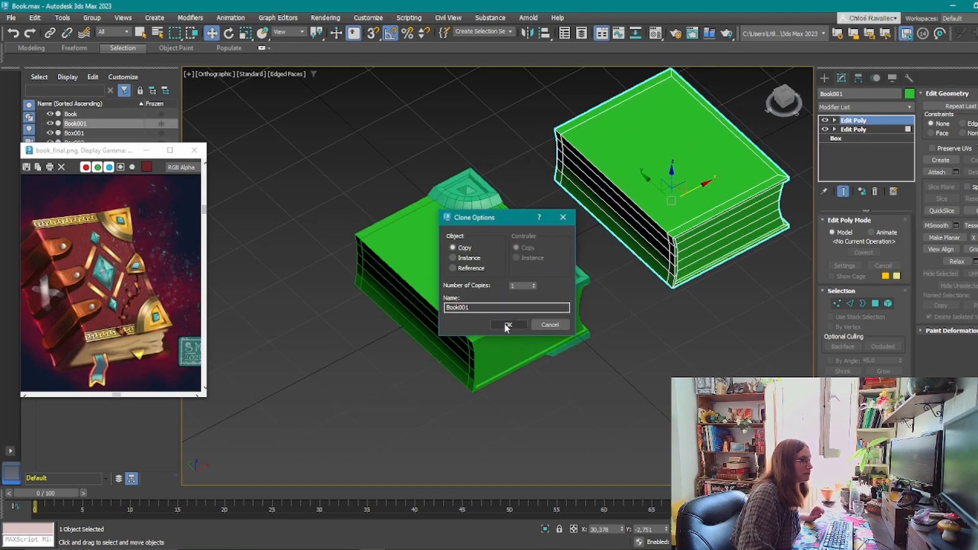
pyautogui.click(549, 325)
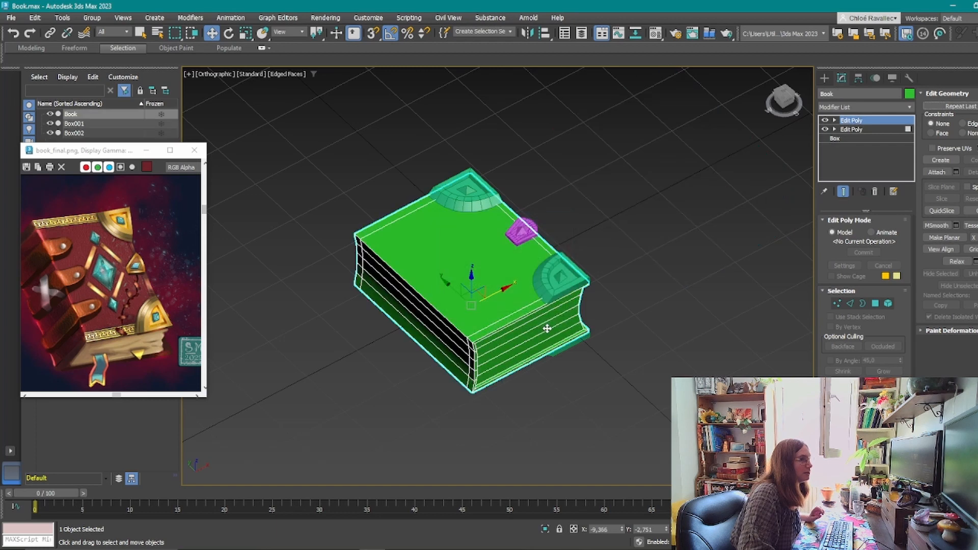
# Clone the book in place as an independent copy rather than an instance.
pyautogui.rightClick(443, 293)
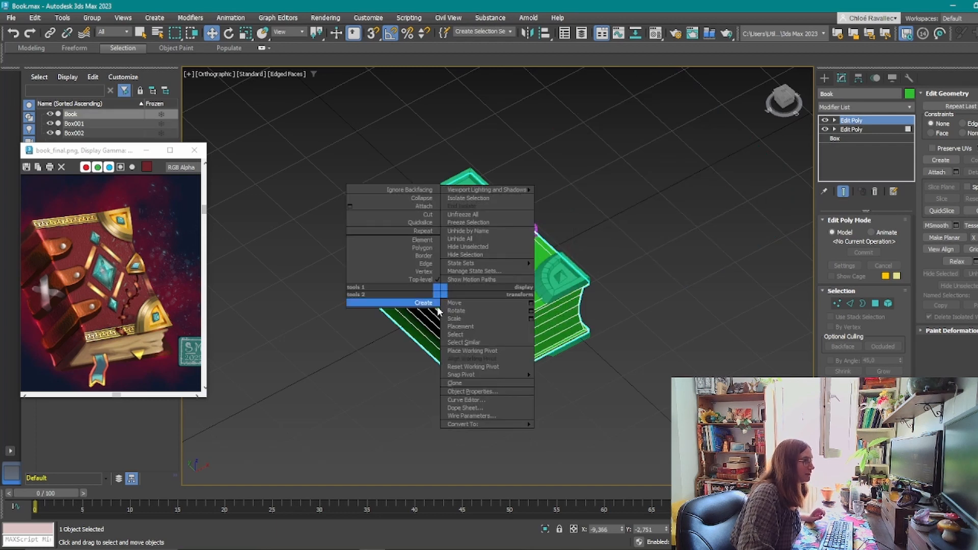
pyautogui.click(467, 381)
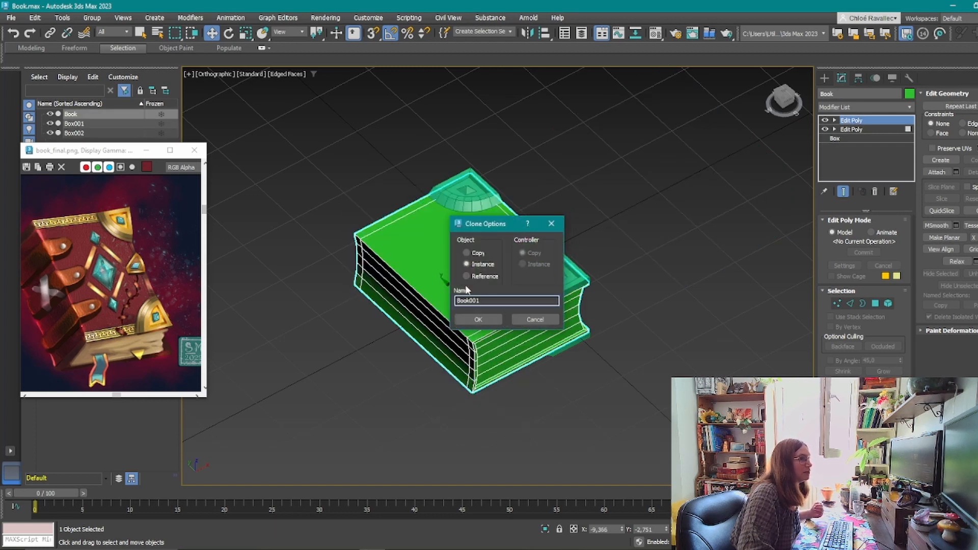
pyautogui.click(472, 253)
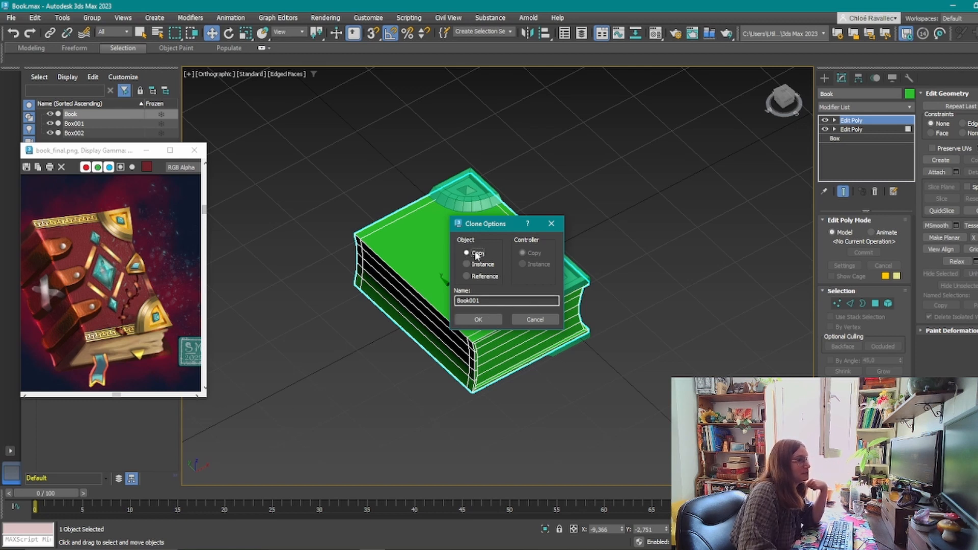
pyautogui.click(478, 319)
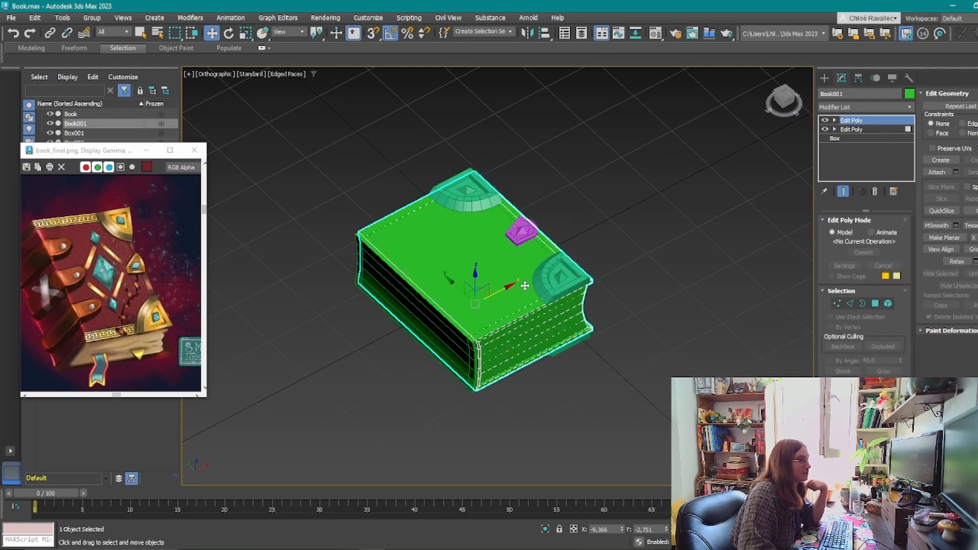
pyautogui.moveTo(525, 286); pyautogui.dragTo(669, 236)
pyautogui.hotkey('ctrl', 'z')
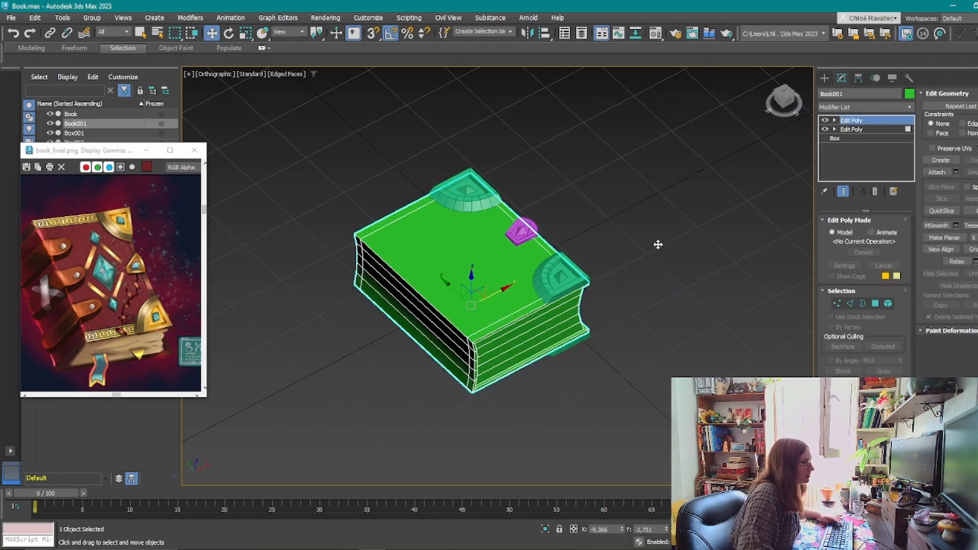
# Reduce the book copy to its cover and spine faces by inverting their polygon selection and deleting all other polygons.
pyautogui.press('z')
pyautogui.scroll(-2, 535, 360)
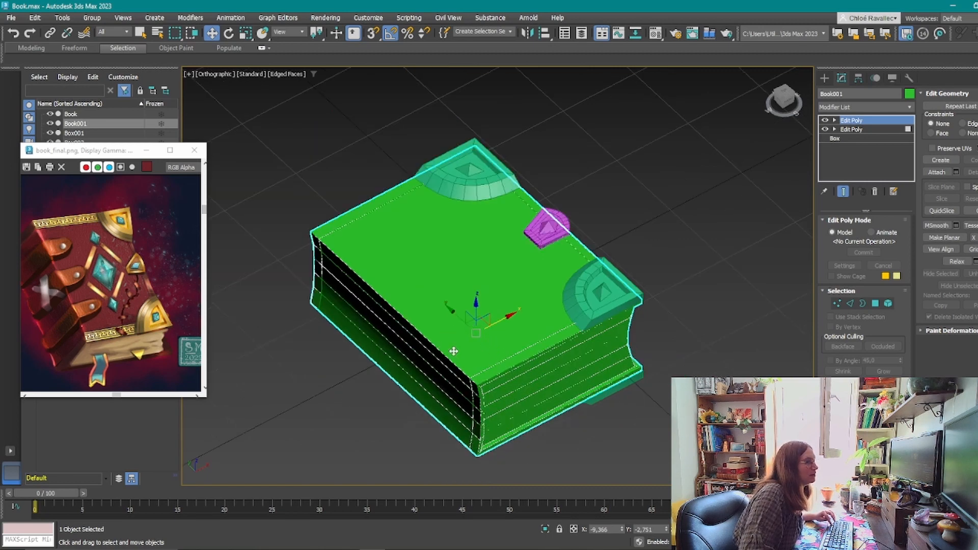
pyautogui.click(876, 304)
pyautogui.click(465, 294)
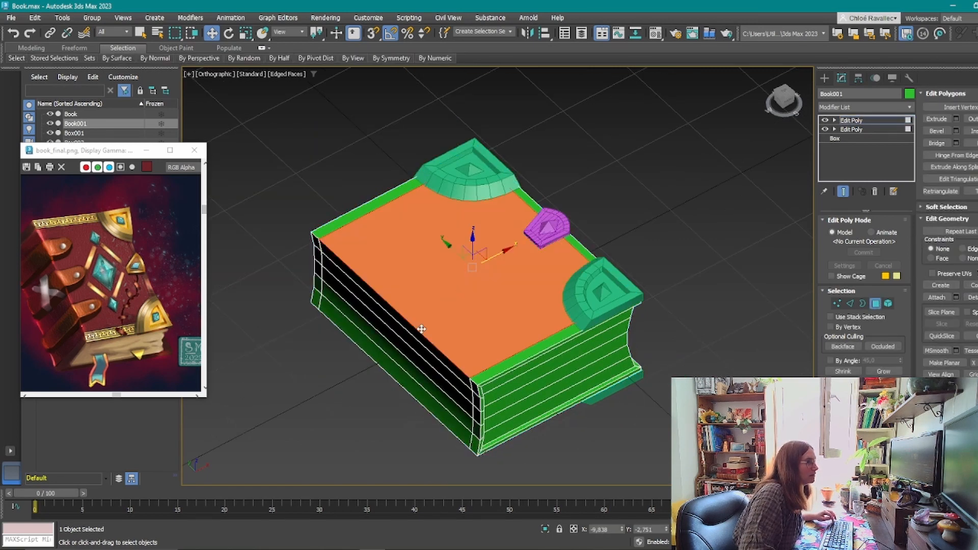
pyautogui.keyDown('ctrl'); pyautogui.click(425, 344); pyautogui.keyUp('ctrl')
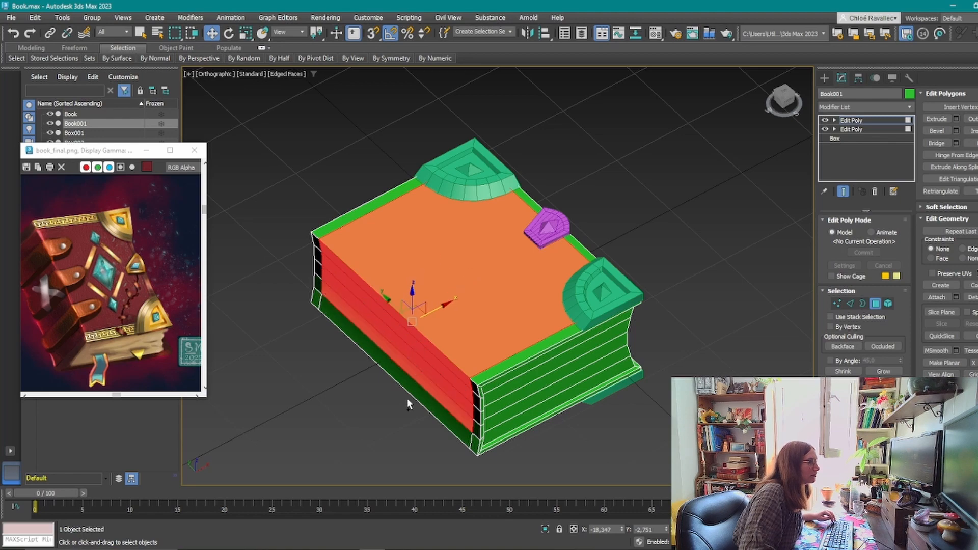
pyautogui.keyDown('alt'); pyautogui.moveTo(476, 425); pyautogui.dragTo(547, 387, button='middle'); pyautogui.keyUp('alt')
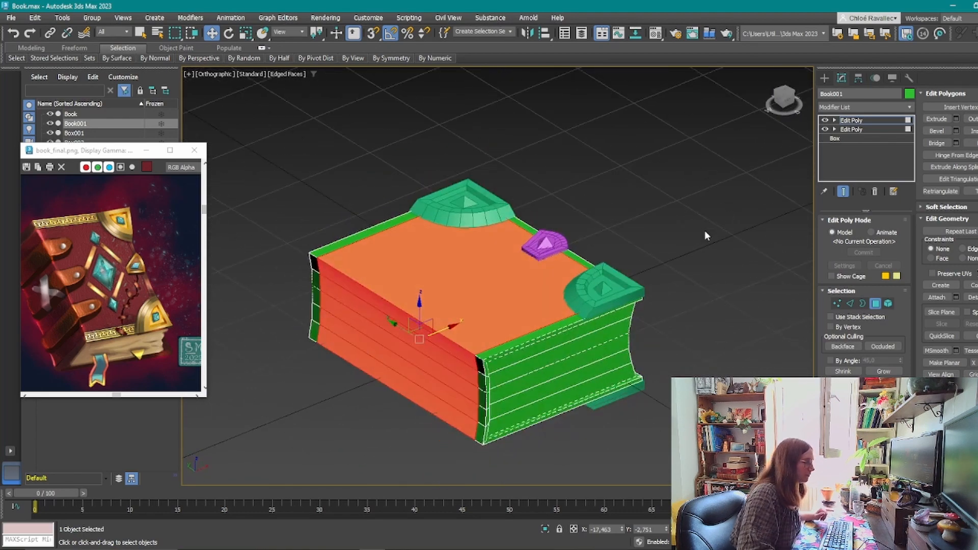
pyautogui.hotkey('ctrl', 'i')
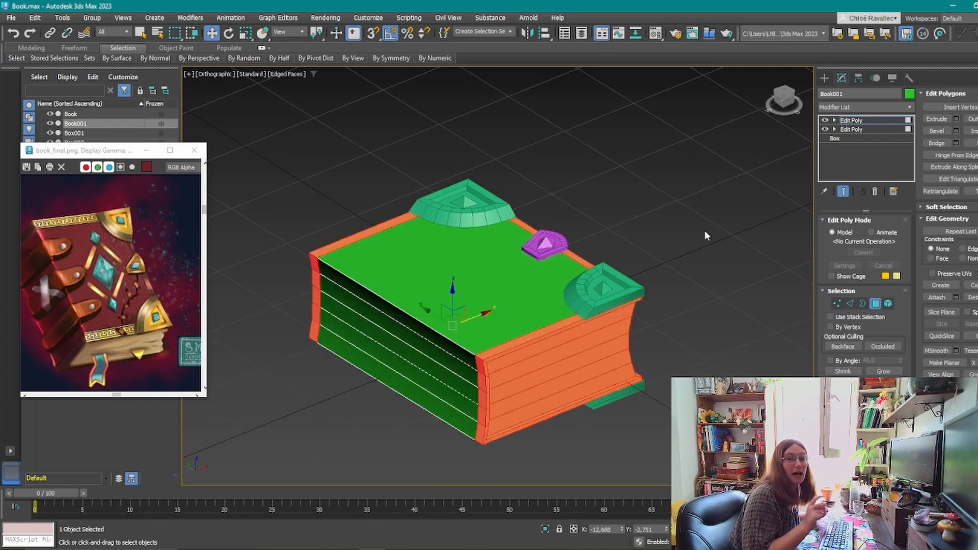
pyautogui.click(704, 230)
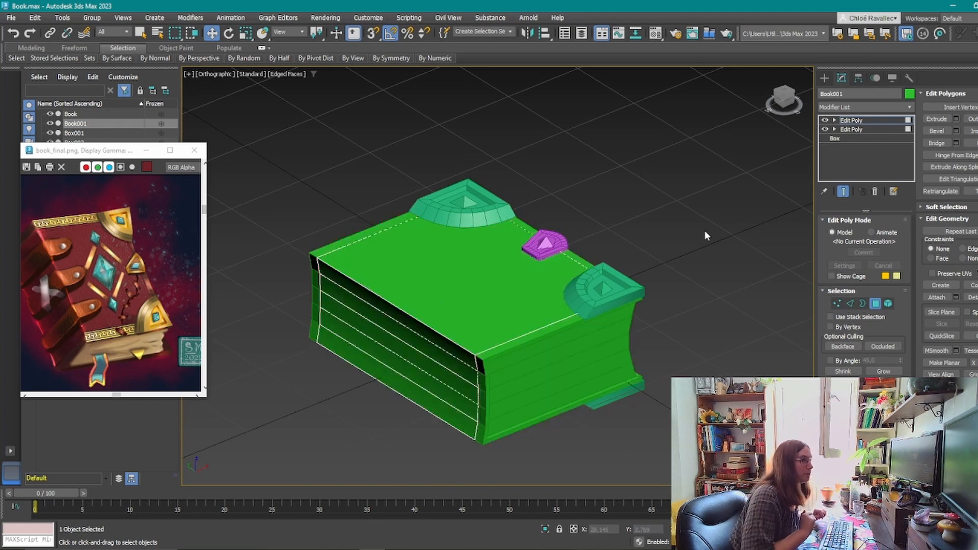
pyautogui.click(875, 303)
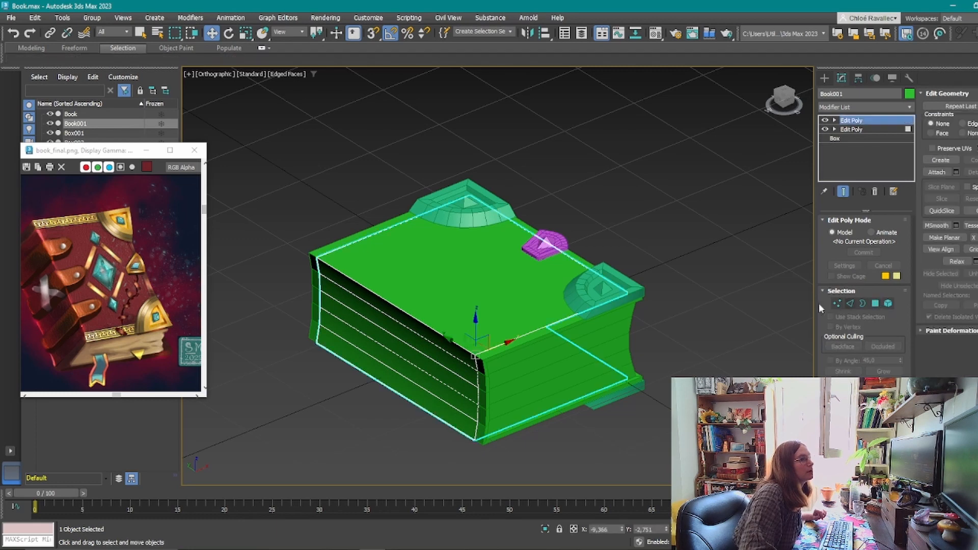
pyautogui.moveTo(479, 332); pyautogui.dragTo(476, 154)
pyautogui.hotkey('ctrl', 'z')
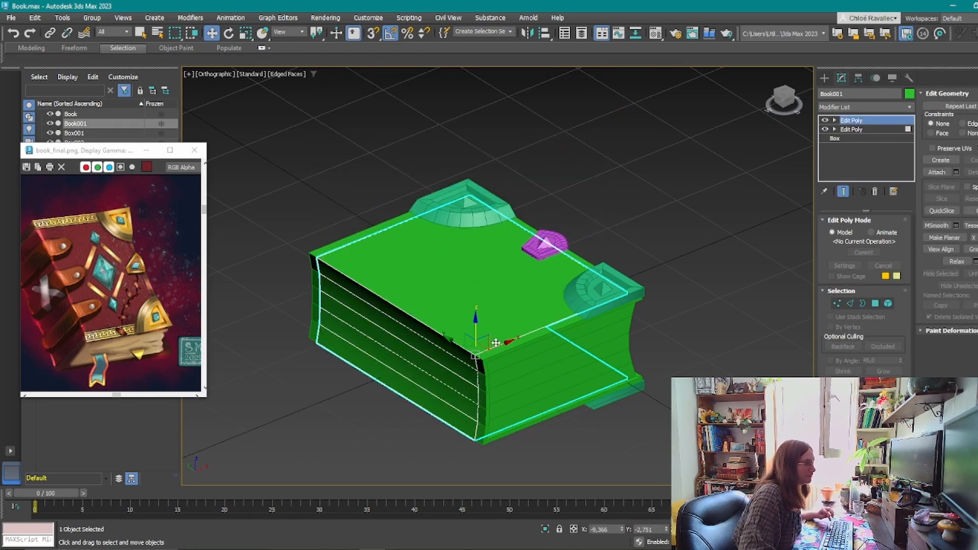
# Scale the remaining cover and spine shell to about 15 percent along Y to form a narrow strap.
pyautogui.press('r')
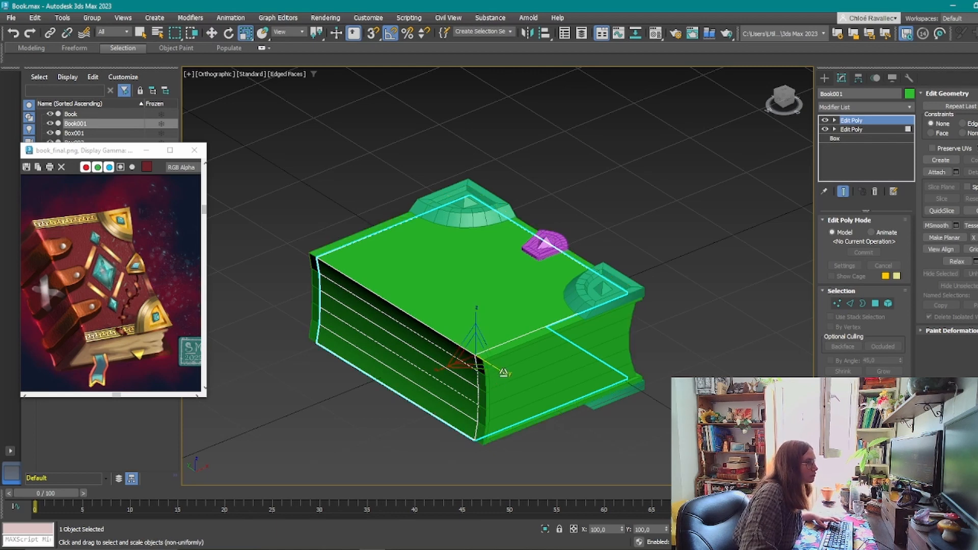
pyautogui.moveTo(505, 373); pyautogui.dragTo(431, 364)
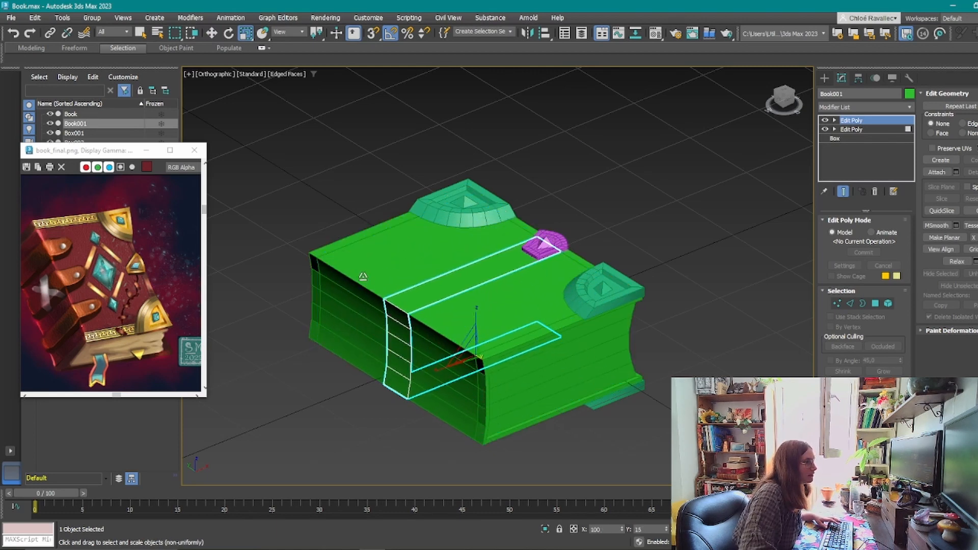
pyautogui.press('r')
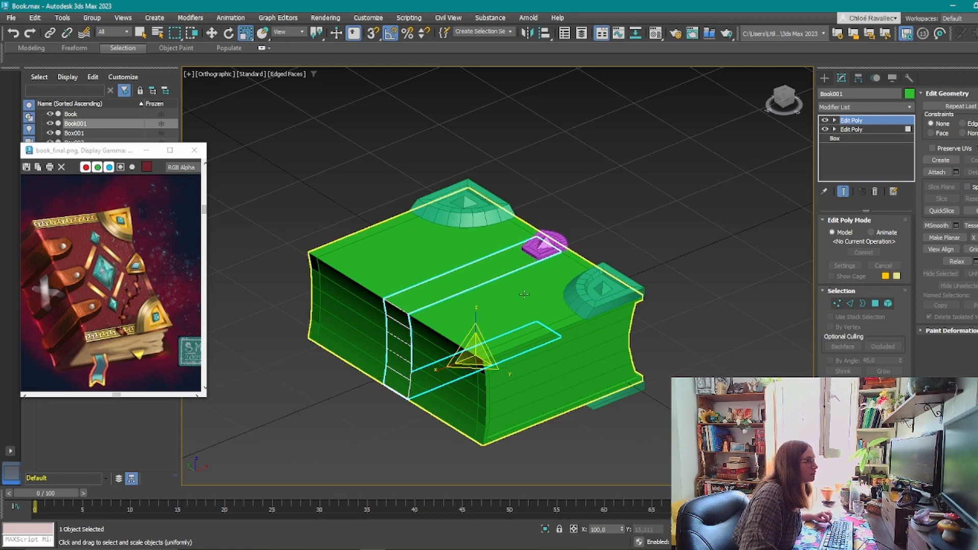
# Shorten the strap by moving its end edges on the top and underside covers back along X toward the spine.
pyautogui.click(850, 302)
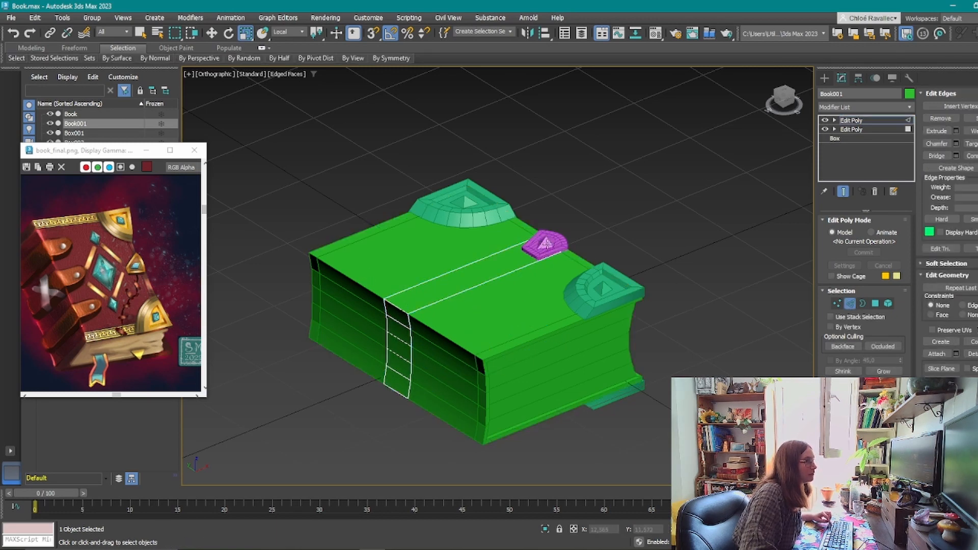
pyautogui.click(546, 244)
pyautogui.keyDown('alt'); pyautogui.moveTo(645, 323); pyautogui.dragTo(561, 264, button='middle'); pyautogui.keyUp('alt')
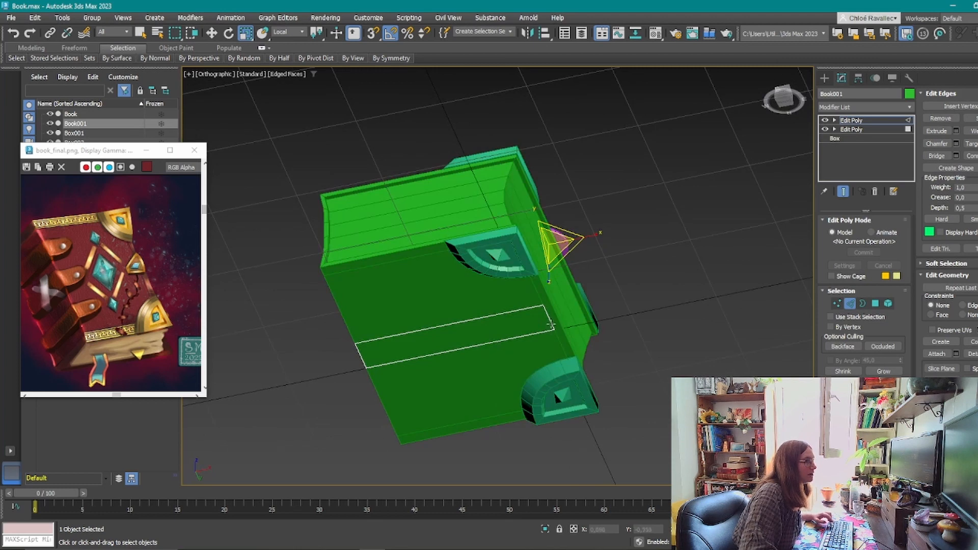
pyautogui.click(551, 323)
pyautogui.keyDown('alt'); pyautogui.moveTo(491, 287); pyautogui.dragTo(550, 383, button='middle'); pyautogui.keyUp('alt')
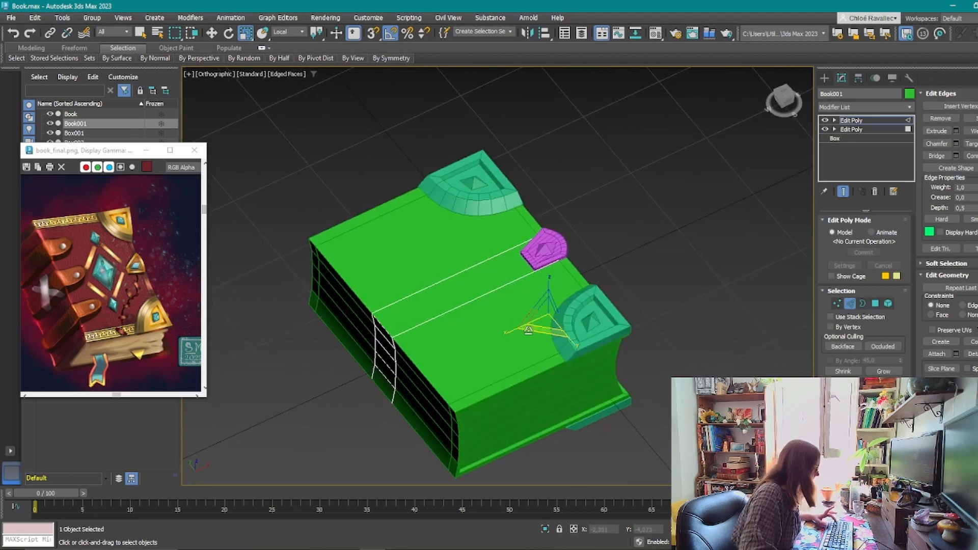
pyautogui.press('w')
pyautogui.moveTo(575, 300); pyautogui.dragTo(464, 359)
pyautogui.keyDown('alt'); pyautogui.moveTo(462, 370); pyautogui.dragTo(426, 403, button='middle'); pyautogui.keyUp('alt')
pyautogui.keyDown('alt'); pyautogui.moveTo(499, 297); pyautogui.dragTo(525, 330, button='middle'); pyautogui.keyUp('alt')
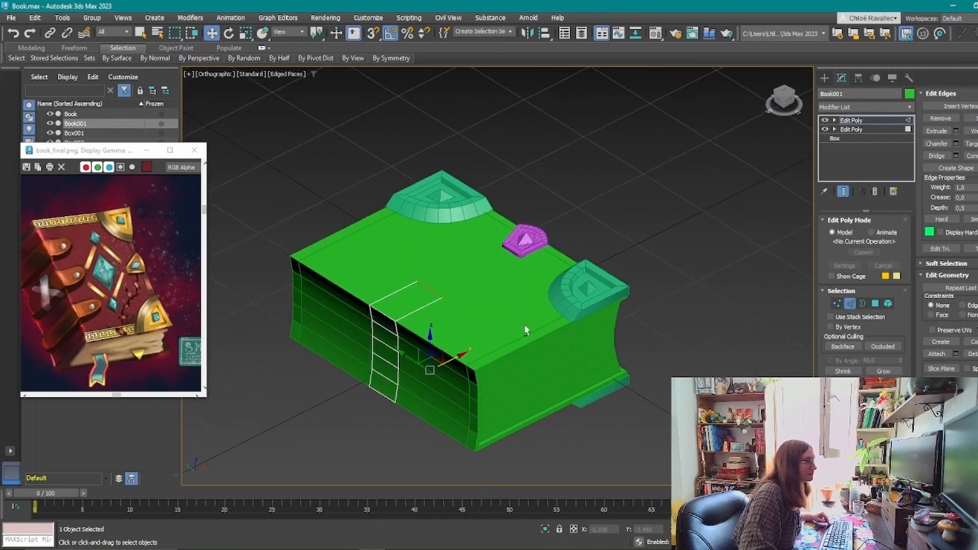
# Connect the strap's crosswise edges with a single edge loop running lengthwise down its middle.
pyautogui.scroll(2, 398, 297)
pyautogui.click(441, 298)
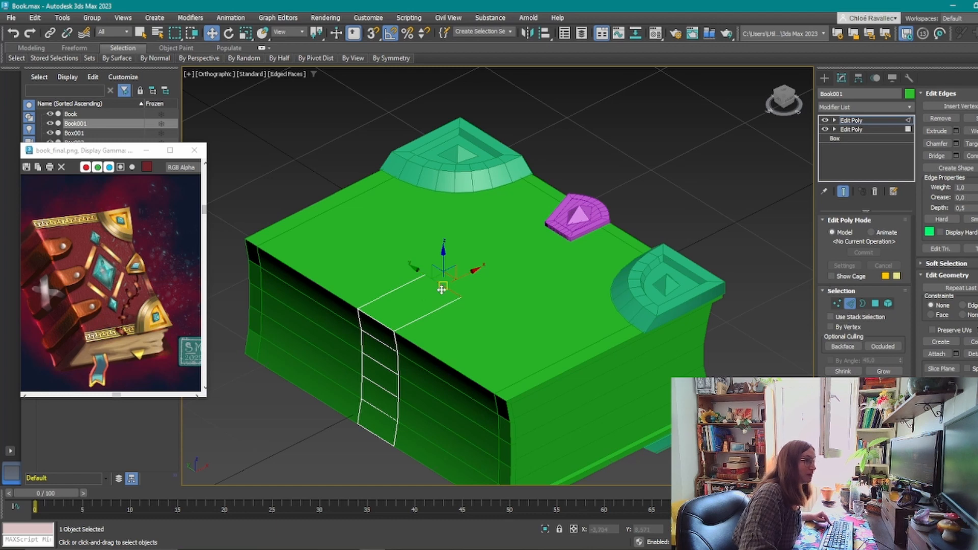
pyautogui.click(388, 325)
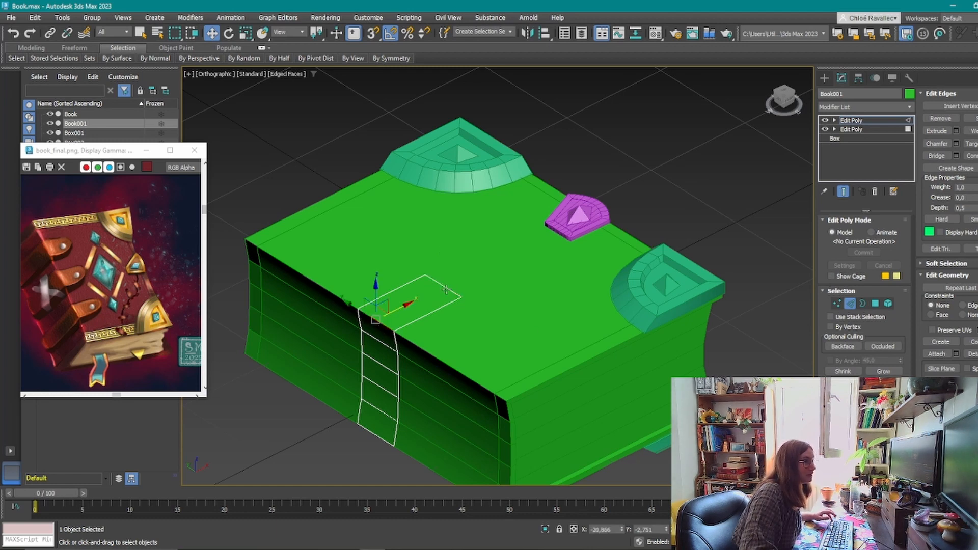
pyautogui.hotkey('ctrl', 'shift', 'e')
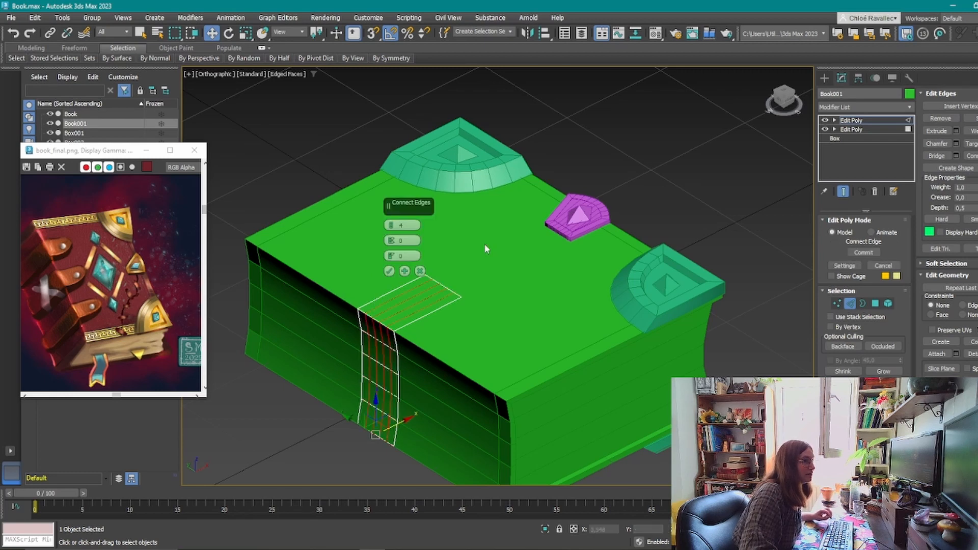
pyautogui.press('Return')
# Move the middle vertices of the strap ends outward along X to form pointed tips.
pyautogui.press('1')
pyautogui.keyDown('alt'); pyautogui.moveTo(484, 357); pyautogui.dragTo(471, 314, button='middle'); pyautogui.keyUp('alt')
pyautogui.moveTo(472, 301); pyautogui.dragTo(493, 293)
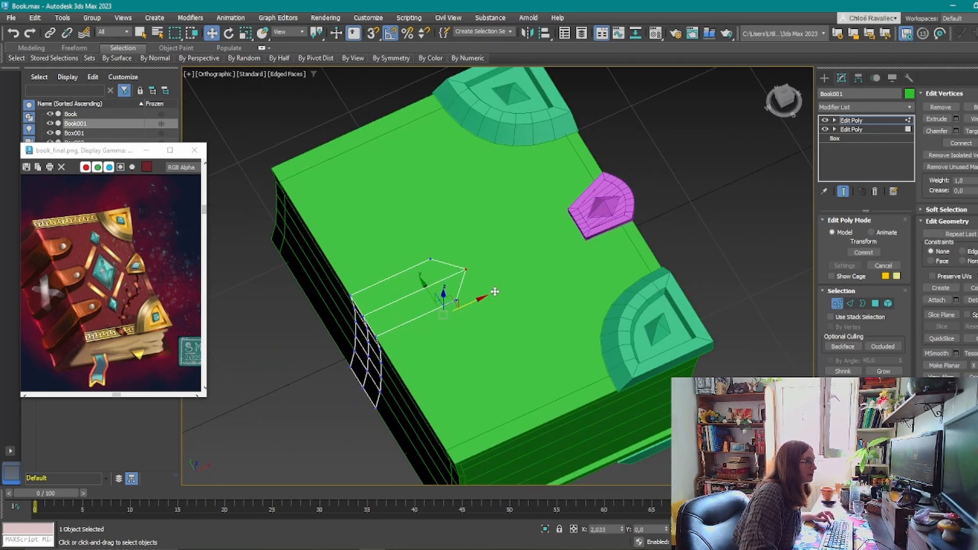
pyautogui.press('2')
pyautogui.keyDown('alt'); pyautogui.moveTo(478, 315); pyautogui.dragTo(407, 326, button='middle'); pyautogui.keyUp('alt')
pyautogui.hotkey('ctrl', 'shift', 'c')
pyautogui.click(400, 227)
pyautogui.moveTo(392, 241); pyautogui.dragTo(392, 226)
pyautogui.moveTo(562, 349); pyautogui.dragTo(704, 318, button='middle')
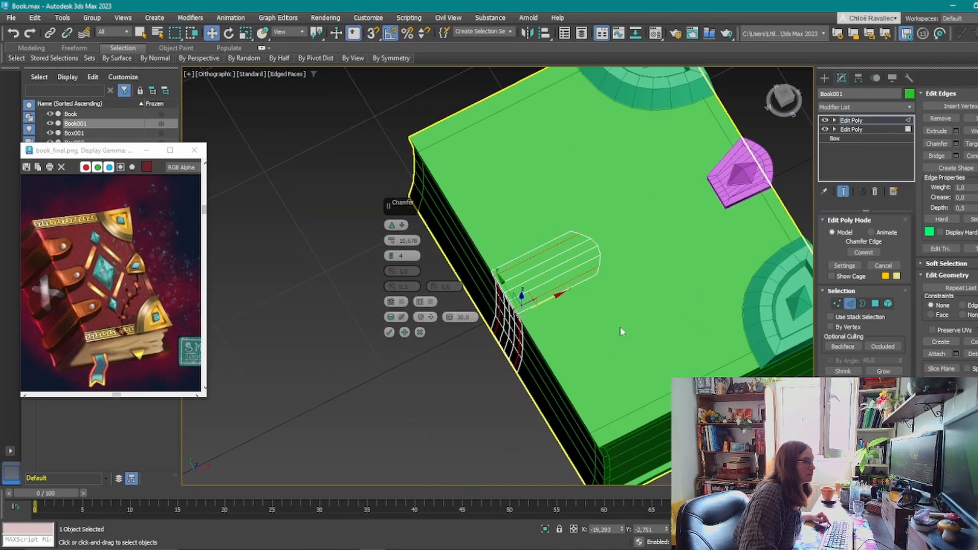
pyautogui.press('Escape')
# Move the outer corner vertices of the strap ends back toward the spine to make the tips longer and sharper.
pyautogui.moveTo(664, 249); pyautogui.dragTo(615, 267, button='middle')
pyautogui.press('1')
pyautogui.click(525, 247)
pyautogui.keyDown('alt'); pyautogui.moveTo(525, 247); pyautogui.dragTo(545, 293, button='middle'); pyautogui.keyUp('alt')
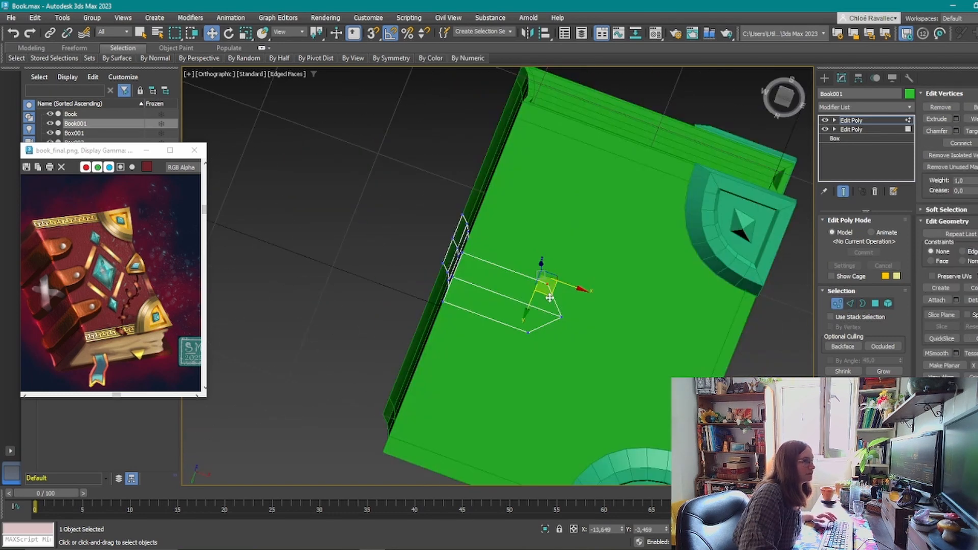
pyautogui.keyDown('ctrl'); pyautogui.click(524, 329); pyautogui.keyUp('ctrl')
pyautogui.moveTo(567, 317); pyautogui.dragTo(537, 291)
pyautogui.keyDown('alt'); pyautogui.moveTo(537, 290); pyautogui.dragTo(516, 244, button='middle'); pyautogui.keyUp('alt')
# Chamfer the strap's middle lengthwise edges with 4 segments to round off the pointed tips.
pyautogui.click(849, 303)
pyautogui.hotkey('ctrl', 'shift', 'c')
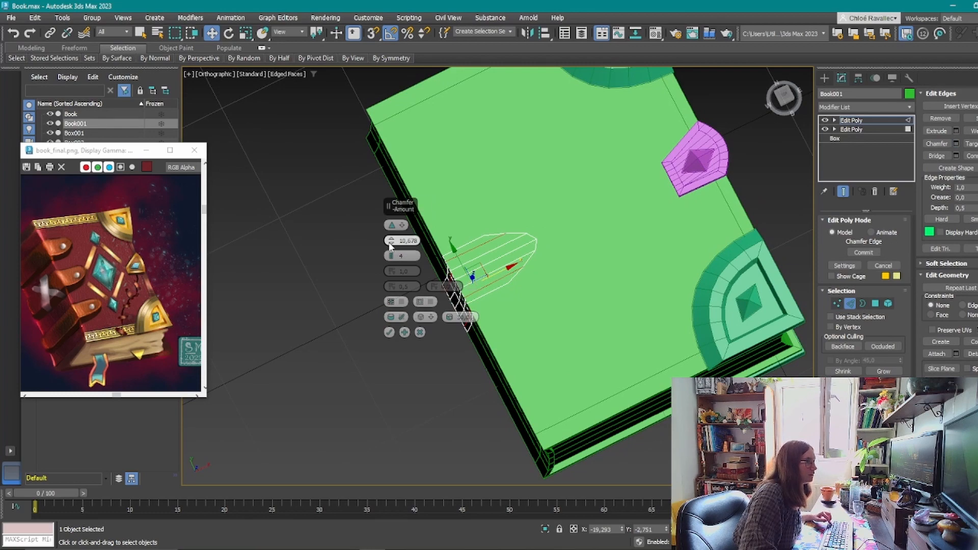
pyautogui.moveTo(391, 245); pyautogui.dragTo(391, 240)
pyautogui.click(390, 333)
pyautogui.keyDown('alt'); pyautogui.moveTo(509, 331); pyautogui.dragTo(550, 326, button='middle'); pyautogui.keyUp('alt')
# Extrude all of the strap's polygons outward slightly to give it thickness above the cover and spine.
pyautogui.click(874, 304)
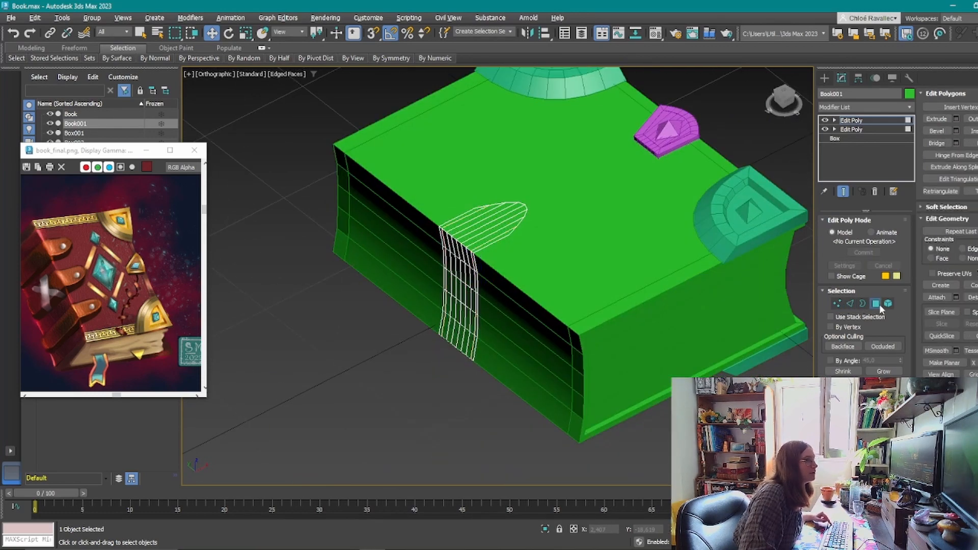
pyautogui.hotkey('ctrl', 'a')
pyautogui.click(955, 118)
pyautogui.scroll(2, 514, 224)
pyautogui.keyDown('alt'); pyautogui.moveTo(542, 382); pyautogui.dragTo(499, 359, button='middle'); pyautogui.keyUp('alt')
pyautogui.moveTo(392, 240); pyautogui.dragTo(393, 244)
pyautogui.click(389, 270)
pyautogui.keyDown('alt'); pyautogui.moveTo(484, 275); pyautogui.dragTo(523, 259, button='middle'); pyautogui.keyUp('alt')
pyautogui.scroll(-2, 583, 253)
pyautogui.click(875, 303)
# Center the strap's pivot on its own geometry using Affect Pivot Only.
pyautogui.click(858, 77)
pyautogui.click(856, 151)
pyautogui.click(855, 206)
pyautogui.click(851, 151)
pyautogui.scroll(2, 461, 266)
pyautogui.scroll(-2, 459, 267)
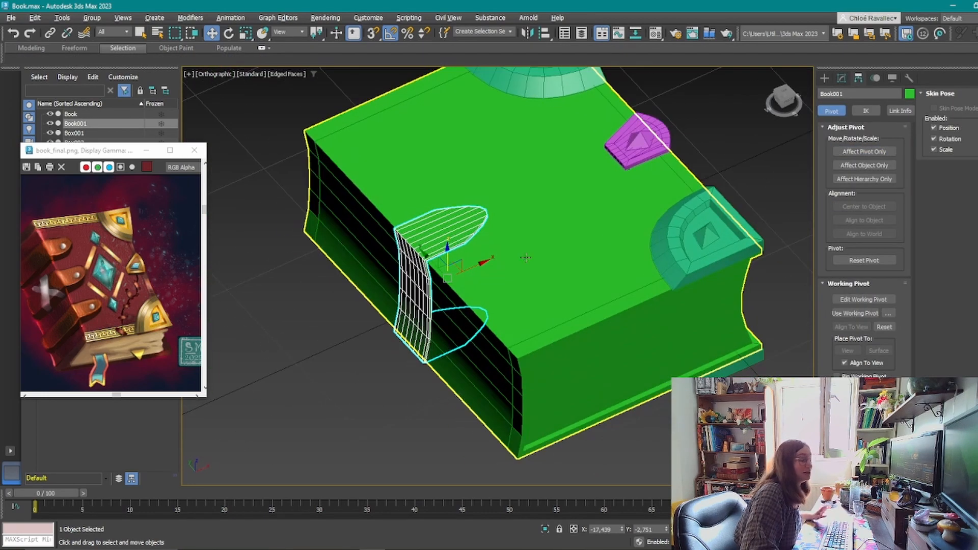
# Create a small, low cylinder on the book cover as the strap's rivet.
pyautogui.click(824, 78)
pyautogui.moveTo(615, 317); pyautogui.dragTo(514, 303, button='middle')
pyautogui.click(841, 174)
pyautogui.moveTo(751, 283); pyautogui.dragTo(409, 273)
pyautogui.click(765, 275)
pyautogui.rightClick(767, 272)
pyautogui.click(365, 427)
pyautogui.click(381, 441)
# Move the rivet cylinder onto the strap's end on the top cover.
pyautogui.moveTo(379, 254); pyautogui.dragTo(342, 241)
pyautogui.scroll(4, 356, 188)
pyautogui.keyDown('alt'); pyautogui.moveTo(342, 241); pyautogui.dragTo(311, 269, button='middle'); pyautogui.keyUp('alt')
pyautogui.moveTo(311, 268); pyautogui.dragTo(309, 269)
pyautogui.keyDown('alt'); pyautogui.moveTo(308, 269); pyautogui.dragTo(245, 199, button='middle'); pyautogui.keyUp('alt')
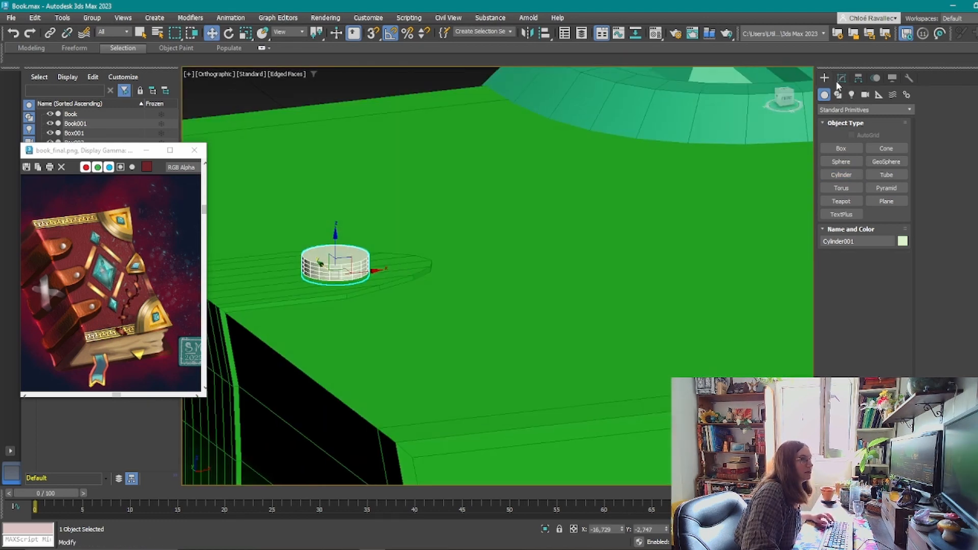
# Set the rivet cylinder to 1 height segment and 12 sides, and adjust its height on the strap.
pyautogui.click(840, 78)
pyautogui.moveTo(902, 237); pyautogui.dragTo(859, 282)
pyautogui.hotkey('ctrl', 'z')
pyautogui.write('12')
pyautogui.rightClick(902, 258)
pyautogui.moveTo(334, 252); pyautogui.dragTo(333, 252)
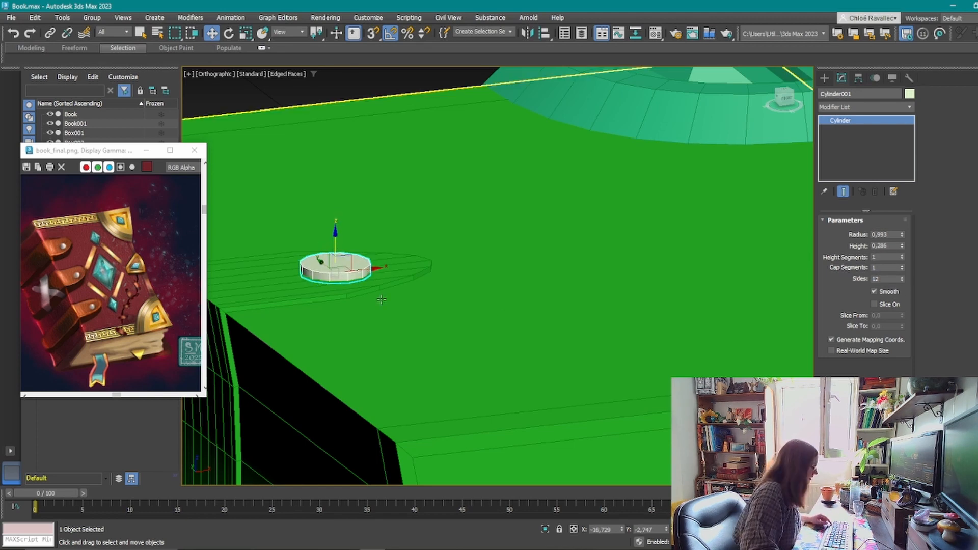
# Set the rivet cylinder's radius to 0,7.
pyautogui.keyDown('alt'); pyautogui.moveTo(380, 299); pyautogui.dragTo(387, 397, button='middle'); pyautogui.keyUp('alt')
pyautogui.scroll(-2, 509, 275)
pyautogui.moveTo(891, 235); pyautogui.dragTo(848, 236)
pyautogui.write('0,6')
pyautogui.press('Return')
pyautogui.write('0,7')
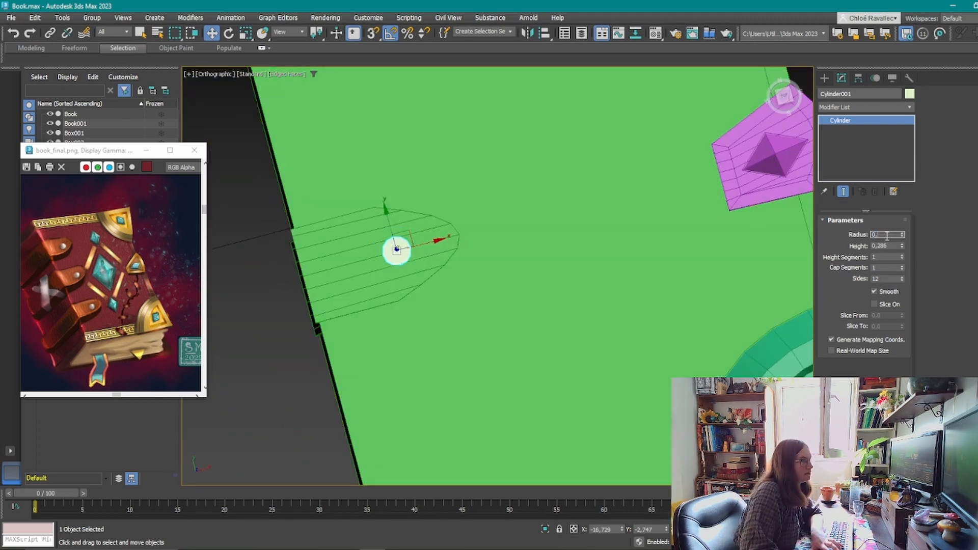
pyautogui.press('Return')
# Copy the rivet straight down along Z to the strap's end on the book's underside.
pyautogui.moveTo(432, 344)
pyautogui.keyDown('alt'); pyautogui.mouseDown(button='middle')
pyautogui.moveTo(419, 288)
pyautogui.moveTo(550, 109)
pyautogui.mouseUp(button='middle'); pyautogui.keyUp('alt')
pyautogui.scroll(-2, 419, 288)
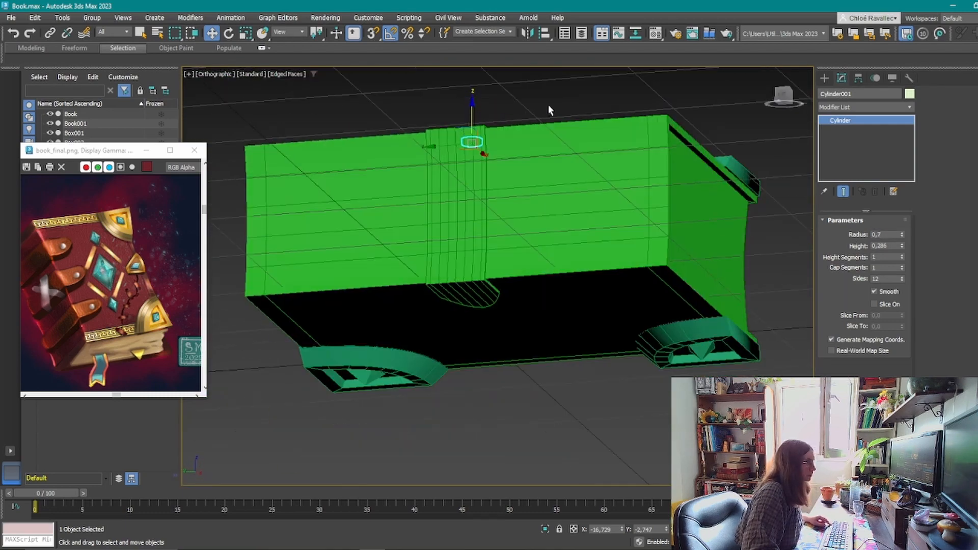
pyautogui.keyDown('shift'); pyautogui.moveTo(471, 118); pyautogui.dragTo(457, 275); pyautogui.keyUp('shift')
pyautogui.click(449, 276)
# Attach the top and underside rivets to the strap so they form one object.
pyautogui.click(937, 171)
pyautogui.click(471, 146)
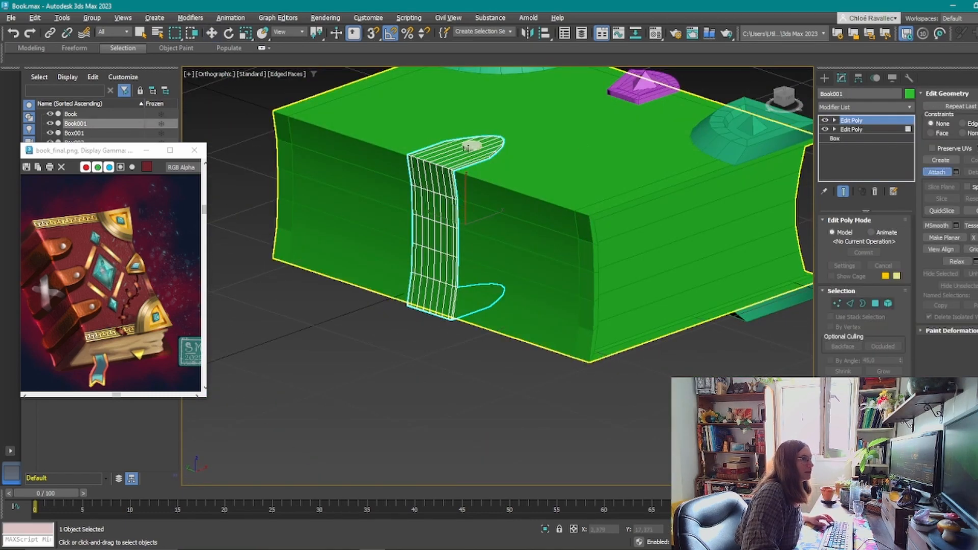
pyautogui.keyDown('alt'); pyautogui.moveTo(472, 214); pyautogui.dragTo(472, 127, button='middle'); pyautogui.keyUp('alt')
pyautogui.click(472, 283)
pyautogui.rightClick(471, 283)
# Clone the riveted strap along the spine to either side, making three evenly spaced straps.
pyautogui.keyDown('alt'); pyautogui.moveTo(472, 284); pyautogui.dragTo(514, 387, button='middle'); pyautogui.keyUp('alt')
pyautogui.moveTo(427, 219)
pyautogui.keyDown('shift'); pyautogui.mouseDown()
pyautogui.moveTo(530, 257)
pyautogui.moveTo(321, 191)
pyautogui.mouseUp(); pyautogui.keyUp('shift')
pyautogui.click(506, 326)
pyautogui.click(506, 326)
pyautogui.moveTo(506, 325)
pyautogui.keyDown('alt'); pyautogui.mouseDown(button='middle')
pyautogui.moveTo(607, 347)
pyautogui.moveTo(541, 267)
pyautogui.moveTo(540, 173)
pyautogui.moveTo(530, 255)
pyautogui.moveTo(565, 239)
pyautogui.mouseUp(button='middle'); pyautogui.keyUp('alt')
pyautogui.scroll(-3, 530, 255)
pyautogui.click(600, 316)
pyautogui.scroll(2, 530, 255)
pyautogui.moveTo(565, 239); pyautogui.dragTo(533, 240, button='middle')
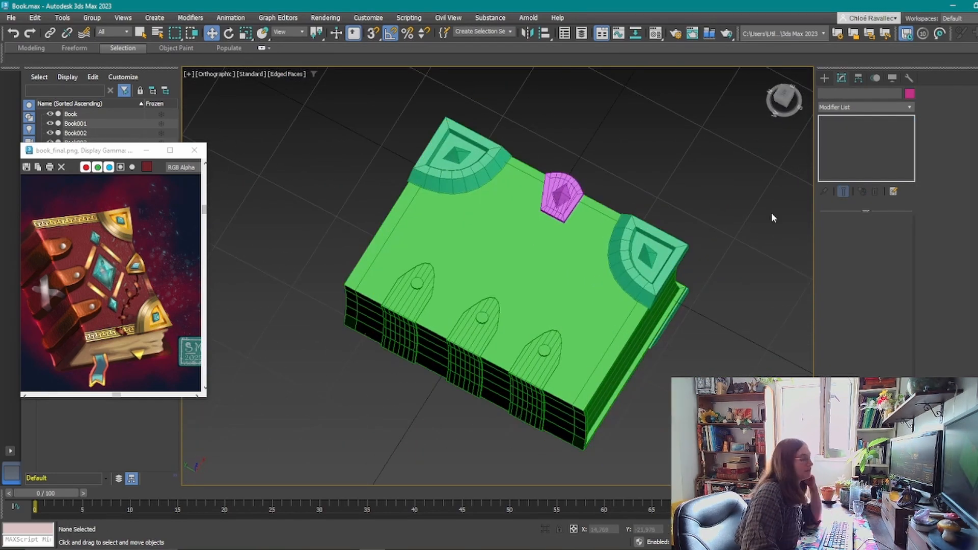
# Select the three riveted spine straps together and change their object colour to yellow.
pyautogui.keyDown('alt'); pyautogui.moveTo(469, 387); pyautogui.dragTo(527, 275, button='middle'); pyautogui.keyUp('alt')
pyautogui.click(471, 320)
pyautogui.keyDown('ctrl'); pyautogui.click(524, 321); pyautogui.keyUp('ctrl')
pyautogui.keyDown('ctrl'); pyautogui.click(407, 319); pyautogui.keyUp('ctrl')
pyautogui.keyDown('alt'); pyautogui.moveTo(407, 319); pyautogui.dragTo(357, 387, button='middle'); pyautogui.keyUp('alt')
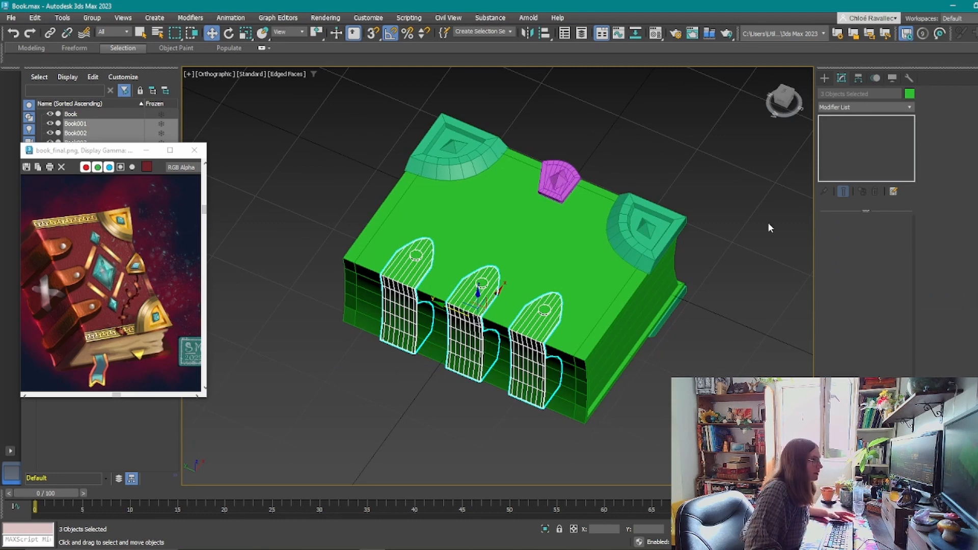
pyautogui.click(908, 93)
pyautogui.click(463, 272)
pyautogui.click(560, 337)
pyautogui.click(594, 435)
pyautogui.scroll(2, 501, 316)
pyautogui.keyDown('alt'); pyautogui.moveTo(594, 435); pyautogui.dragTo(486, 158, button='middle'); pyautogui.keyUp('alt')
pyautogui.keyDown('alt'); pyautogui.moveTo(486, 158); pyautogui.dragTo(485, 179, button='middle'); pyautogui.keyUp('alt')
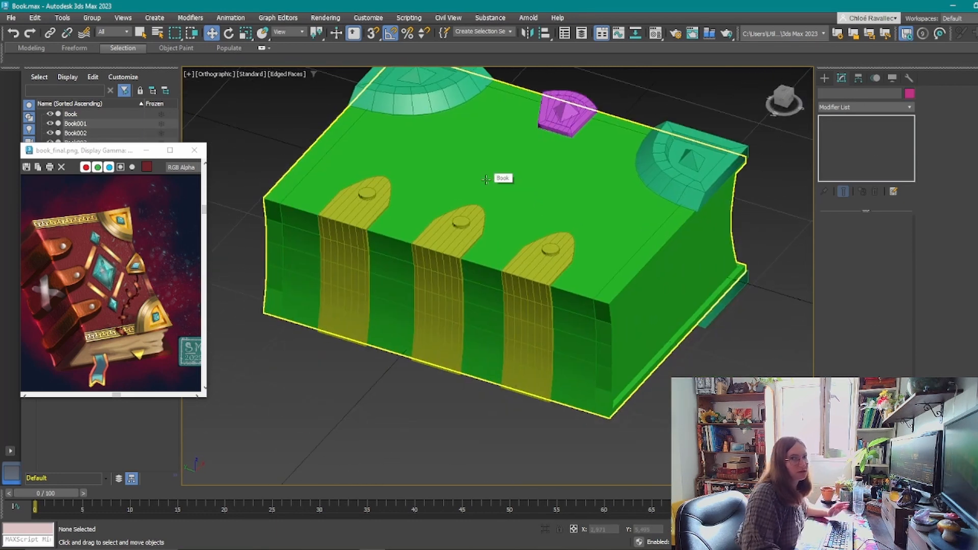
# Draw a thin box on the book's spine and move it over the lower part of the middle strap.
pyautogui.click(459, 239)
pyautogui.click(824, 78)
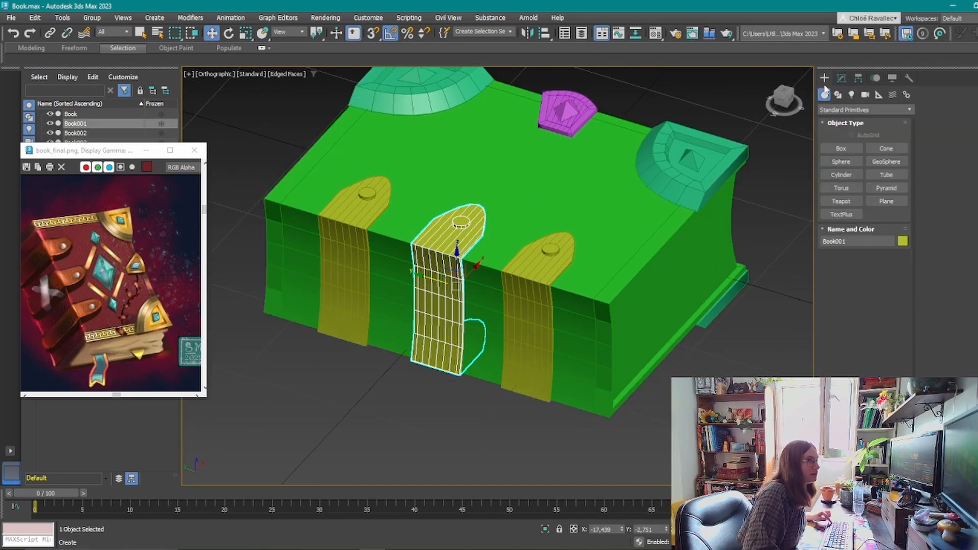
pyautogui.click(841, 148)
pyautogui.moveTo(394, 406); pyautogui.dragTo(453, 427)
pyautogui.click(448, 407)
pyautogui.rightClick(431, 410)
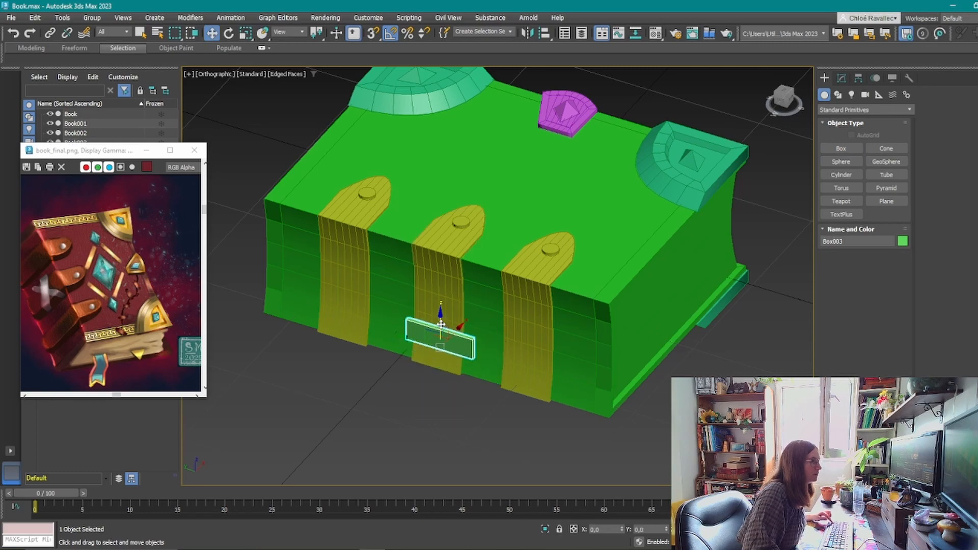
pyautogui.scroll(4, 419, 353)
pyautogui.press('super')
pyautogui.keyDown('alt'); pyautogui.moveTo(419, 353); pyautogui.dragTo(473, 351, button='middle'); pyautogui.keyUp('alt')
pyautogui.moveTo(428, 313)
pyautogui.mouseDown()
pyautogui.moveTo(421, 307)
pyautogui.moveTo(439, 315)
pyautogui.mouseUp()
# Adjust the box's width and length so it spans about the width of the middle strap.
pyautogui.keyDown('alt'); pyautogui.moveTo(496, 351); pyautogui.dragTo(479, 337, button='middle'); pyautogui.keyUp('alt')
pyautogui.scroll(2, 408, 340)
pyautogui.press('e')
pyautogui.press('w')
pyautogui.click(840, 78)
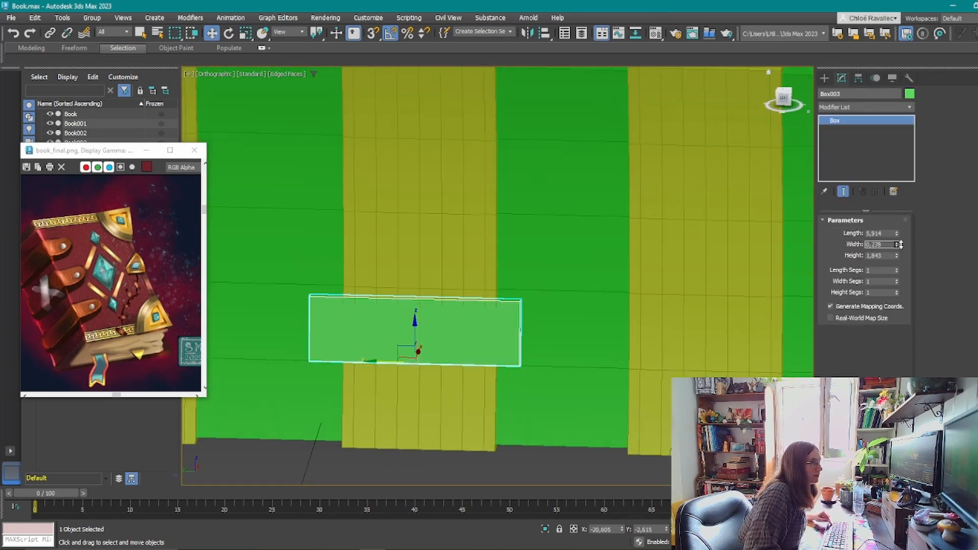
pyautogui.moveTo(901, 245); pyautogui.dragTo(900, 248)
pyautogui.moveTo(896, 233); pyautogui.dragTo(897, 249)
pyautogui.keyDown('alt'); pyautogui.moveTo(509, 311); pyautogui.dragTo(509, 326, button='middle'); pyautogui.keyUp('alt')
# Convert the box to Editable Poly and fit its faces to the strap's width, lowering the upper face to slim it.
pyautogui.rightClick(863, 122)
pyautogui.click(886, 224)
pyautogui.click(875, 232)
pyautogui.click(361, 361)
pyautogui.keyDown('alt'); pyautogui.moveTo(326, 351); pyautogui.dragTo(290, 364, button='middle'); pyautogui.keyUp('alt')
pyautogui.click(475, 357)
pyautogui.moveTo(453, 353); pyautogui.dragTo(447, 354)
pyautogui.keyDown('alt'); pyautogui.moveTo(446, 353); pyautogui.dragTo(509, 382, button='middle'); pyautogui.keyUp('alt')
pyautogui.click(428, 342)
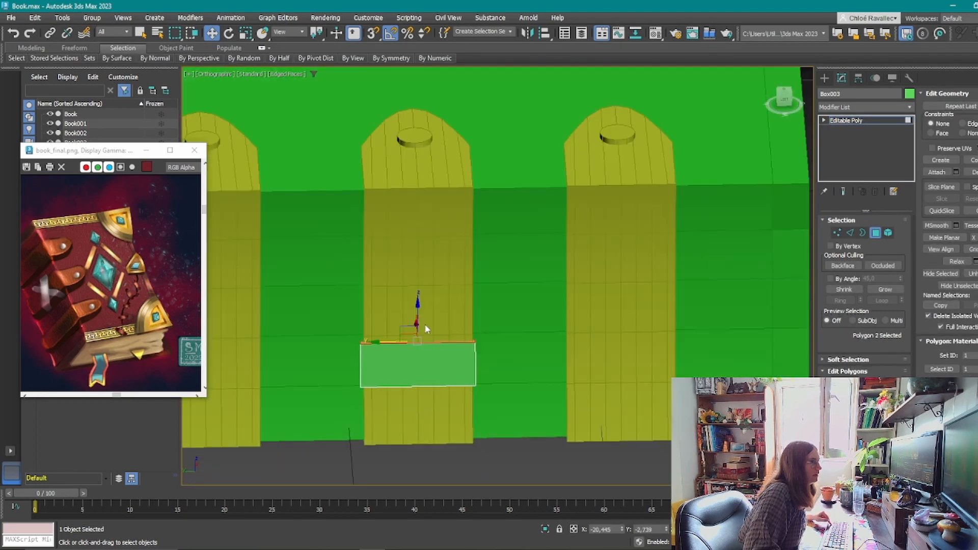
pyautogui.moveTo(417, 323); pyautogui.dragTo(417, 342)
# Raise one end face of the box along Z to turn it into a diagonal strip across the middle strap.
pyautogui.keyDown('alt'); pyautogui.moveTo(347, 392); pyautogui.dragTo(371, 414, button='middle'); pyautogui.keyUp('alt')
pyautogui.moveTo(374, 380); pyautogui.dragTo(367, 279)
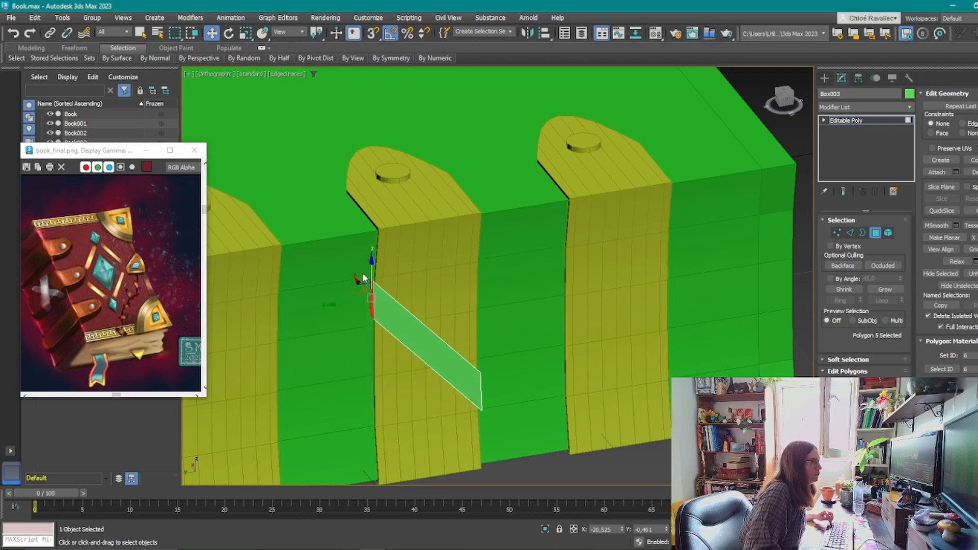
pyautogui.keyDown('alt'); pyautogui.moveTo(366, 280); pyautogui.dragTo(509, 384, button='middle'); pyautogui.keyUp('alt')
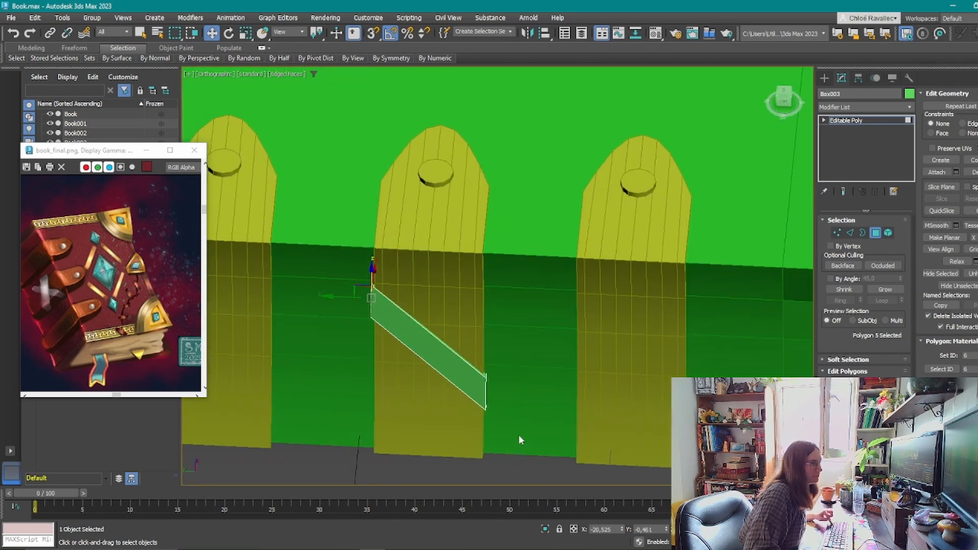
pyautogui.keyDown('alt'); pyautogui.moveTo(519, 436); pyautogui.dragTo(712, 283, button='middle'); pyautogui.keyUp('alt')
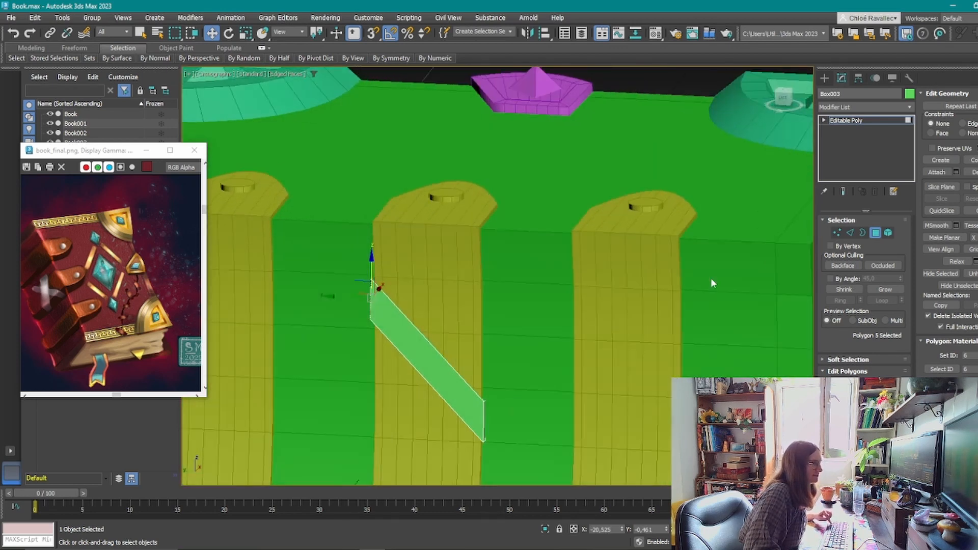
pyautogui.click(875, 232)
pyautogui.keyDown('alt'); pyautogui.moveTo(509, 285); pyautogui.dragTo(440, 356, button='middle'); pyautogui.keyUp('alt')
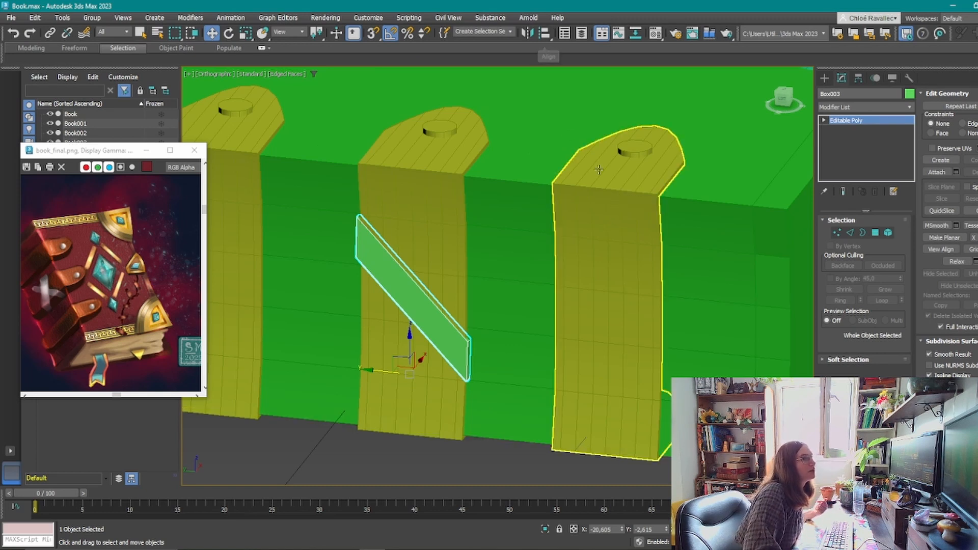
# Mirror the diagonal strip along the Y axis as a copy so both strips form a cross.
pyautogui.click(526, 36)
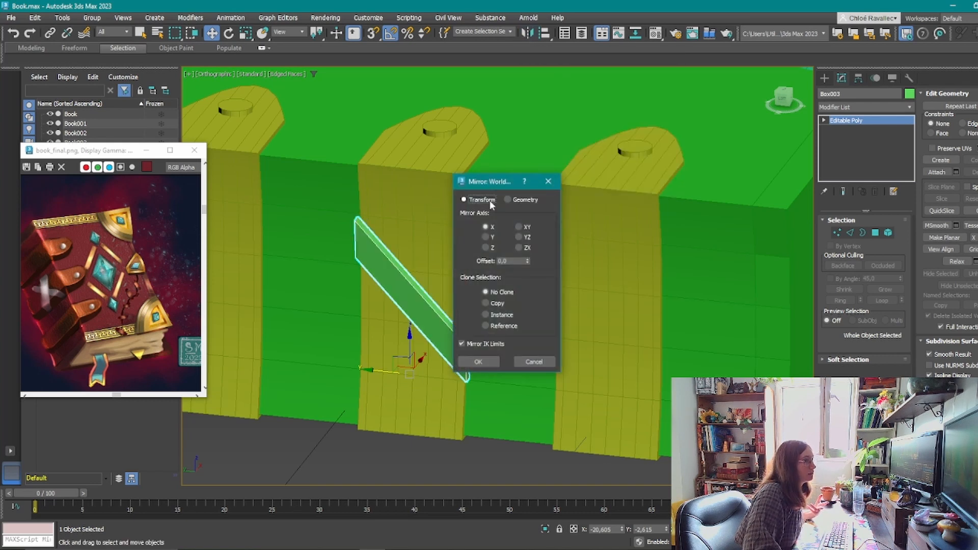
pyautogui.moveTo(486, 183); pyautogui.dragTo(547, 168)
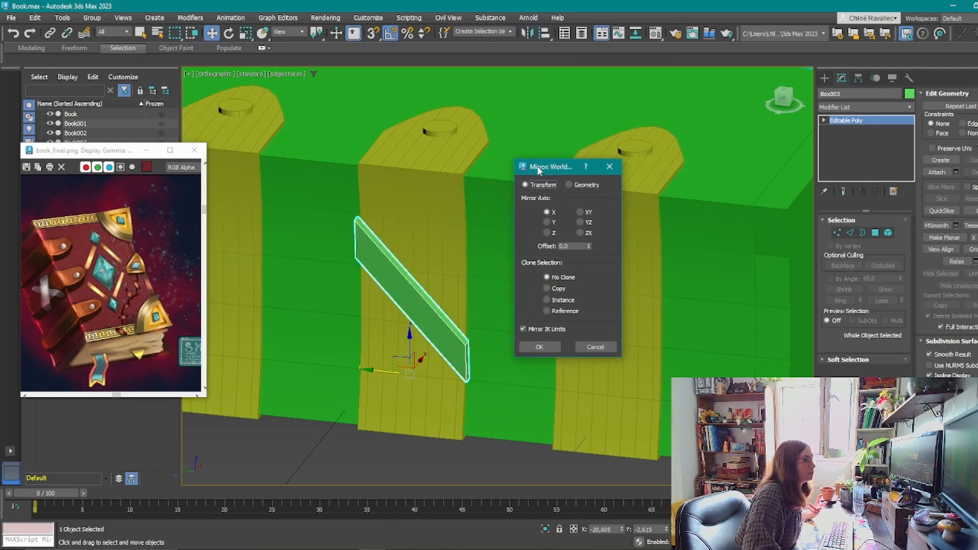
pyautogui.click(558, 289)
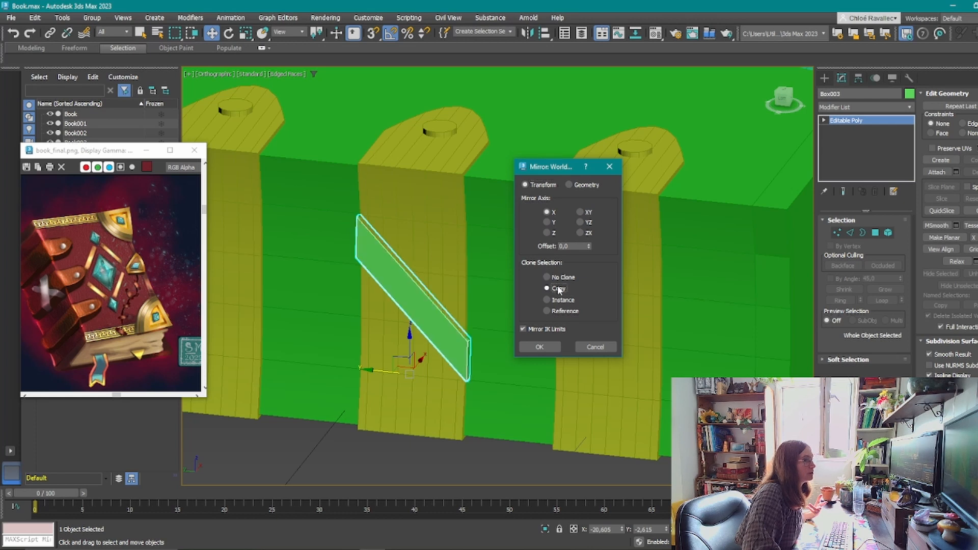
pyautogui.click(549, 223)
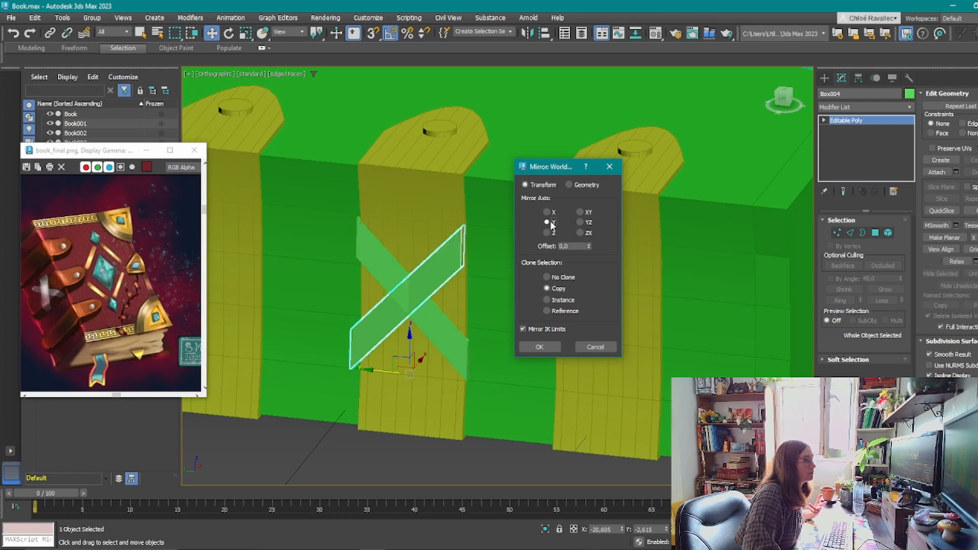
pyautogui.click(540, 346)
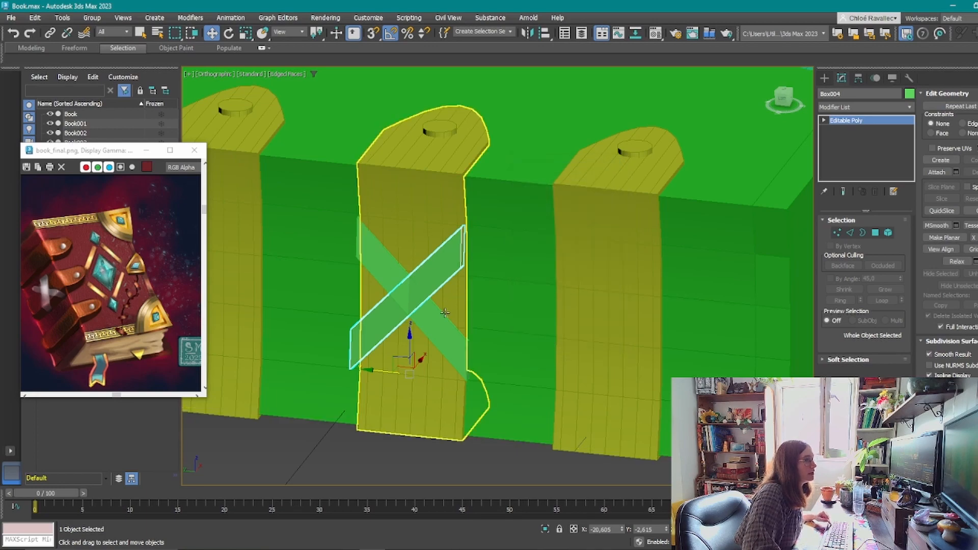
# Shift the mirrored strip along Y to line up with the strap and tilt it slightly.
pyautogui.keyDown('alt'); pyautogui.moveTo(444, 313); pyautogui.dragTo(467, 315, button='middle'); pyautogui.keyUp('alt')
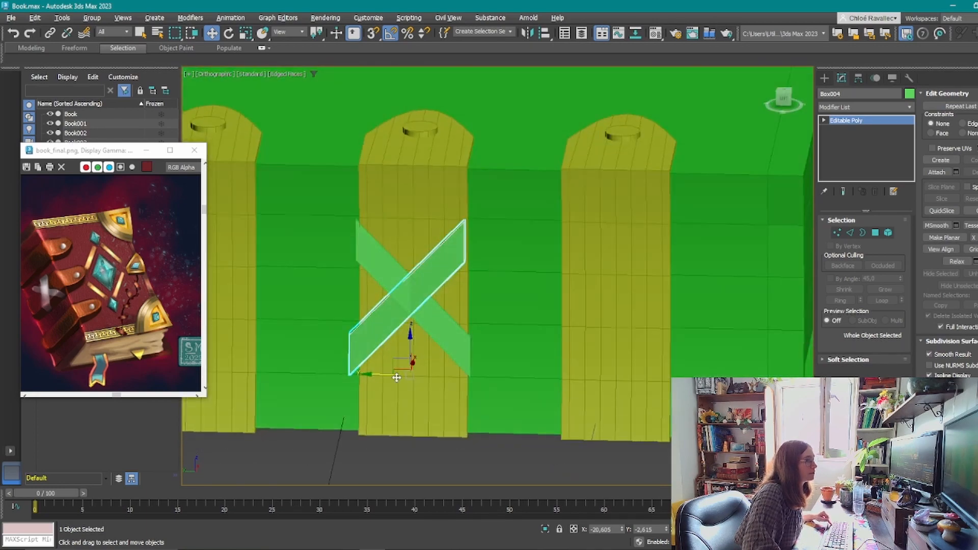
pyautogui.keyDown('alt'); pyautogui.moveTo(396, 377); pyautogui.dragTo(410, 369, button='middle'); pyautogui.keyUp('alt')
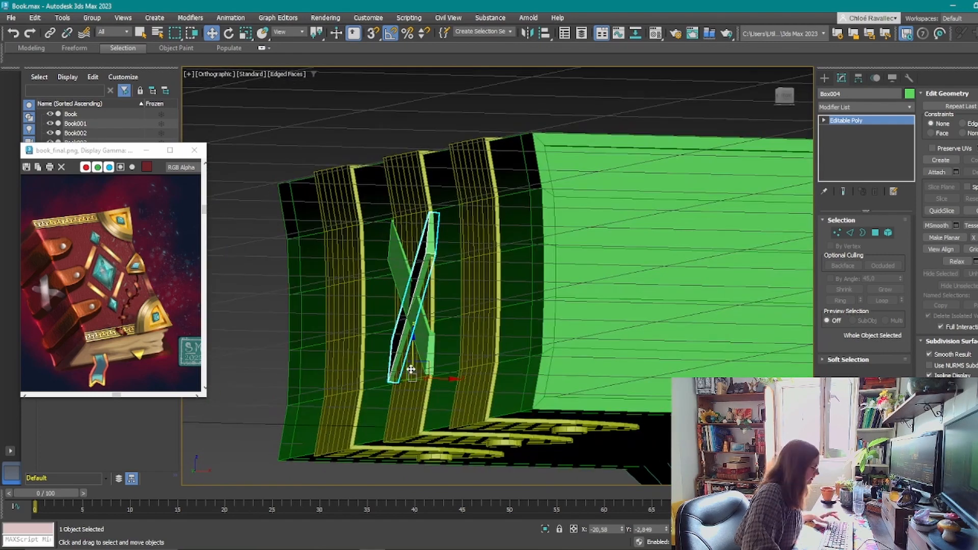
pyautogui.press('e')
pyautogui.moveTo(388, 351); pyautogui.dragTo(381, 358)
pyautogui.keyDown('alt'); pyautogui.moveTo(395, 358); pyautogui.dragTo(433, 376, button='middle'); pyautogui.keyUp('alt')
pyautogui.scroll(3, 397, 326)
pyautogui.moveTo(397, 326); pyautogui.dragTo(465, 321, button='middle')
pyautogui.press('e')
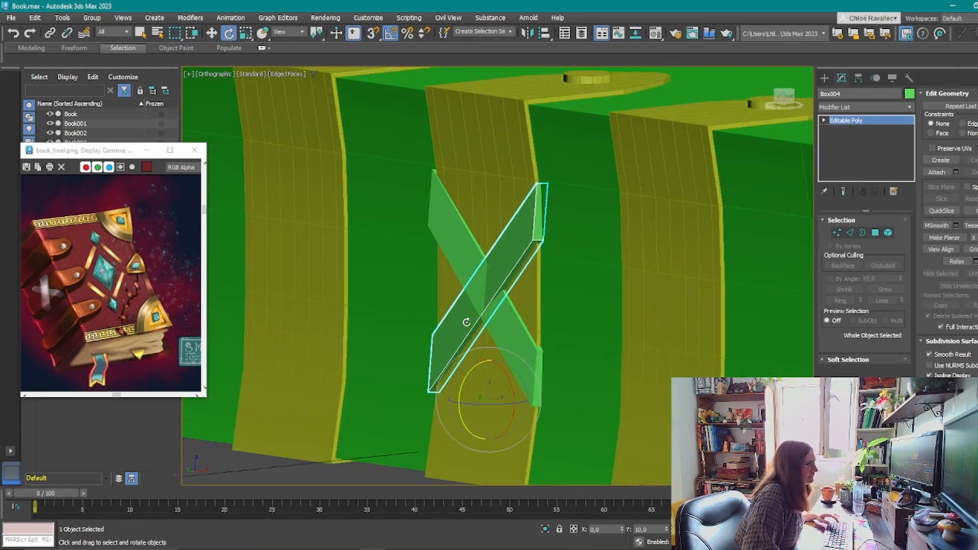
# Rotate the mirrored strip in the Local coordinate system and offset it so it crosses cleanly over the first strip.
pyautogui.keyDown('alt'); pyautogui.moveTo(513, 367); pyautogui.dragTo(572, 349, button='middle'); pyautogui.keyUp('alt')
pyautogui.click(288, 32)
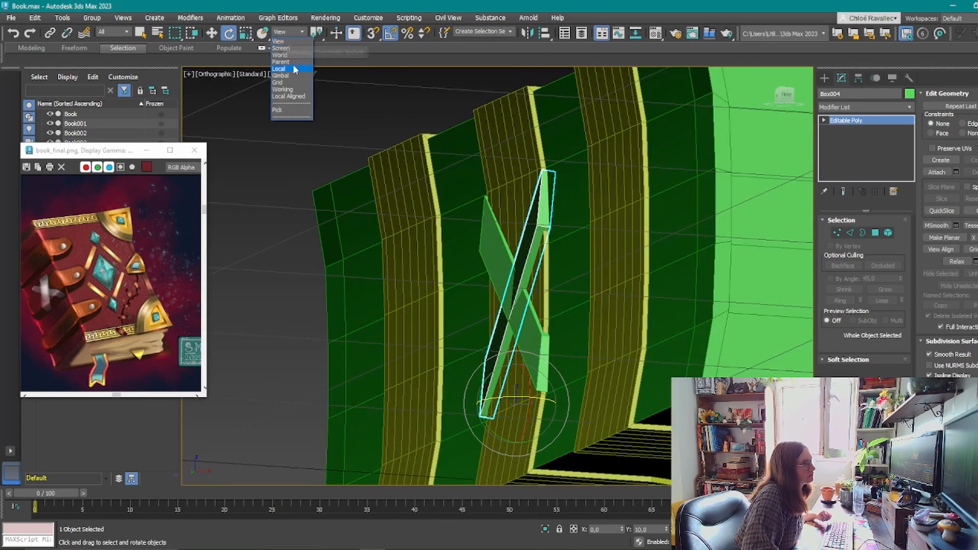
pyautogui.click(292, 69)
pyautogui.moveTo(502, 407); pyautogui.dragTo(511, 408)
pyautogui.keyDown('alt'); pyautogui.moveTo(512, 407); pyautogui.dragTo(526, 409, button='middle'); pyautogui.keyUp('alt')
pyautogui.moveTo(526, 408); pyautogui.dragTo(534, 408)
pyautogui.keyDown('alt'); pyautogui.moveTo(565, 326); pyautogui.dragTo(538, 341, button='middle'); pyautogui.keyUp('alt')
pyautogui.press('w')
pyautogui.moveTo(551, 400); pyautogui.dragTo(572, 399)
pyautogui.keyDown('alt'); pyautogui.moveTo(572, 400); pyautogui.dragTo(657, 351, button='middle'); pyautogui.keyUp('alt')
# Clone the clasp's gem element as a separate object and pull it onto the book's cover.
pyautogui.click(875, 233)
pyautogui.keyDown('alt'); pyautogui.moveTo(510, 311); pyautogui.dragTo(443, 387, button='middle'); pyautogui.keyUp('alt')
pyautogui.scroll(-3, 473, 332)
pyautogui.press('4')
pyautogui.click(617, 405)
pyautogui.press('z')
pyautogui.keyDown('alt'); pyautogui.moveTo(589, 196); pyautogui.dragTo(367, 331, button='middle'); pyautogui.keyUp('alt')
pyautogui.click(454, 260)
pyautogui.click(887, 232)
pyautogui.press('5')
pyautogui.moveTo(449, 254); pyautogui.dragTo(400, 270)
# Centre the cloned gem's pivot on the object.
pyautogui.click(858, 78)
pyautogui.click(865, 150)
pyautogui.click(864, 205)
pyautogui.click(824, 77)
# Move the cloned gem to the middle of the cover between the central strap and the clasp, and enlarge it.
pyautogui.press('e')
pyautogui.press('t')
pyautogui.scroll(7, 493, 279)
pyautogui.scroll(-1, 495, 300)
pyautogui.press('w')
pyautogui.moveTo(485, 301); pyautogui.dragTo(457, 305)
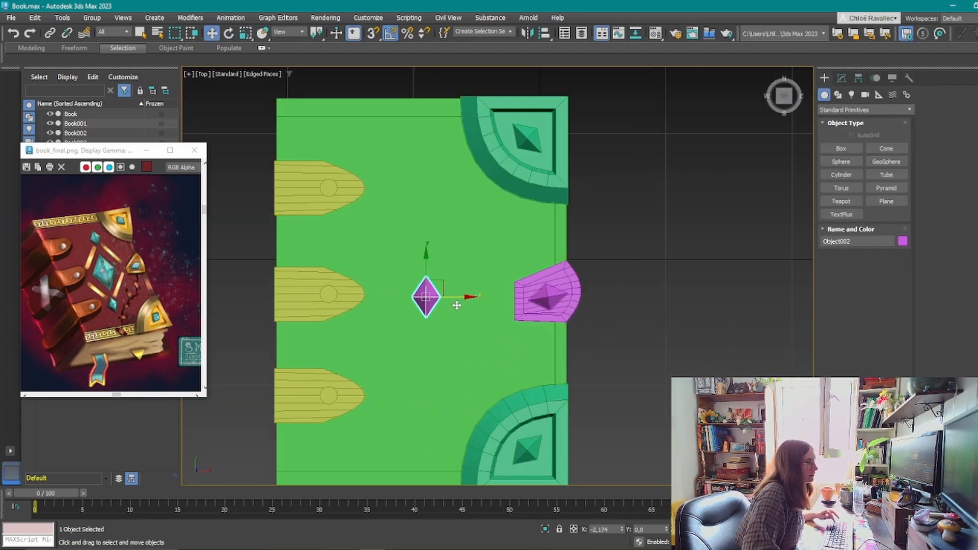
pyautogui.moveTo(441, 284)
pyautogui.keyDown('alt'); pyautogui.mouseDown(button='middle')
pyautogui.moveTo(434, 261)
pyautogui.moveTo(437, 284)
pyautogui.moveTo(476, 286)
pyautogui.mouseUp(button='middle'); pyautogui.keyUp('alt')
pyautogui.press('w')
pyautogui.scroll(-2, 475, 285)
# Copy the large gem along Y toward one end of the cover and scale the copy down.
pyautogui.keyDown('shift'); pyautogui.moveTo(460, 259); pyautogui.dragTo(426, 208); pyautogui.keyUp('shift')
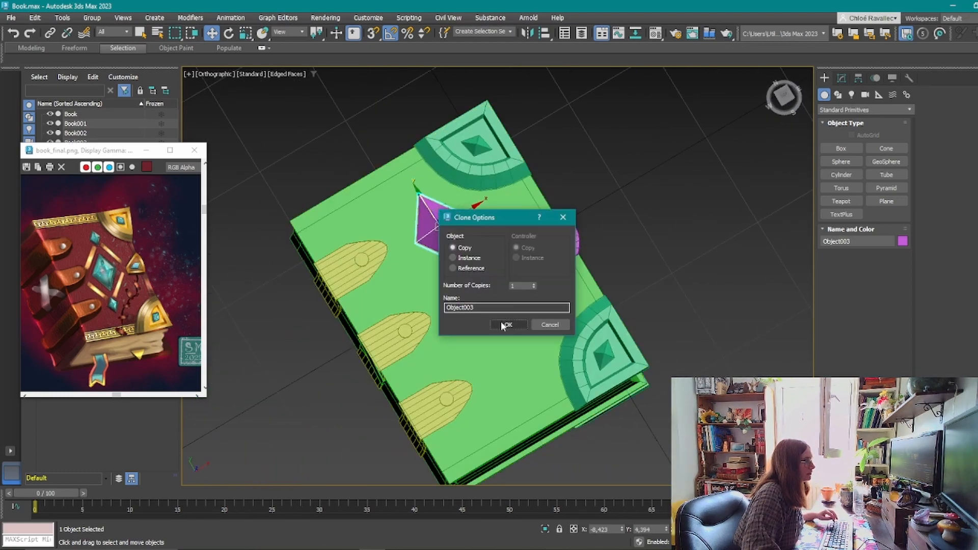
pyautogui.click(504, 325)
pyautogui.press('r')
pyautogui.moveTo(504, 325)
pyautogui.keyDown('alt'); pyautogui.mouseDown(button='middle')
pyautogui.moveTo(437, 223)
pyautogui.moveTo(424, 262)
pyautogui.mouseUp(button='middle'); pyautogui.keyUp('alt')
pyautogui.scroll(3, 435, 224)
pyautogui.scroll(-2, 423, 263)
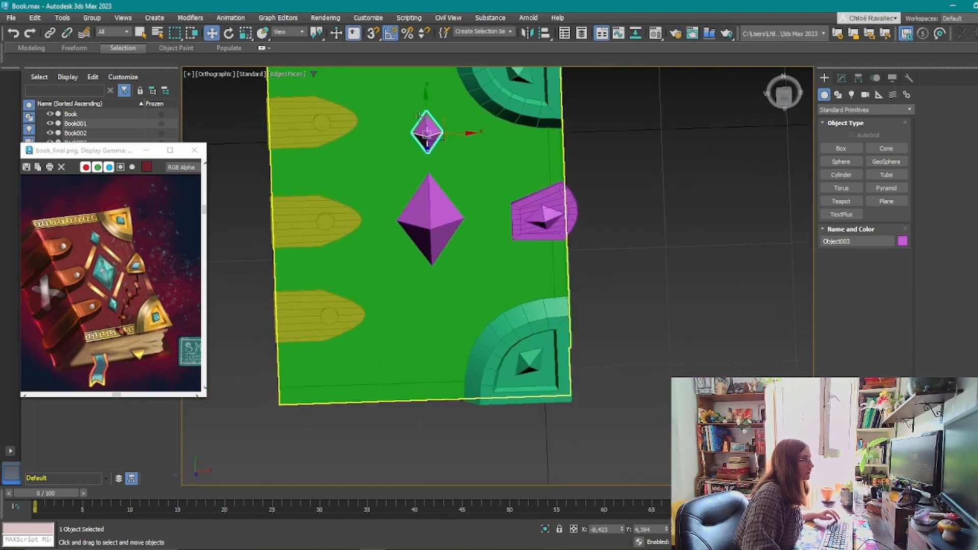
# Copy the small gem along Y to the opposite side of the large central gem.
pyautogui.keyDown('shift'); pyautogui.moveTo(426, 109); pyautogui.dragTo(430, 285); pyautogui.keyUp('shift')
pyautogui.click(507, 325)
pyautogui.moveTo(506, 325)
pyautogui.keyDown('alt'); pyautogui.mouseDown(button='middle')
pyautogui.moveTo(451, 293)
pyautogui.moveTo(473, 294)
pyautogui.moveTo(464, 306)
pyautogui.mouseUp(button='middle'); pyautogui.keyUp('alt')
pyautogui.scroll(-2, 466, 303)
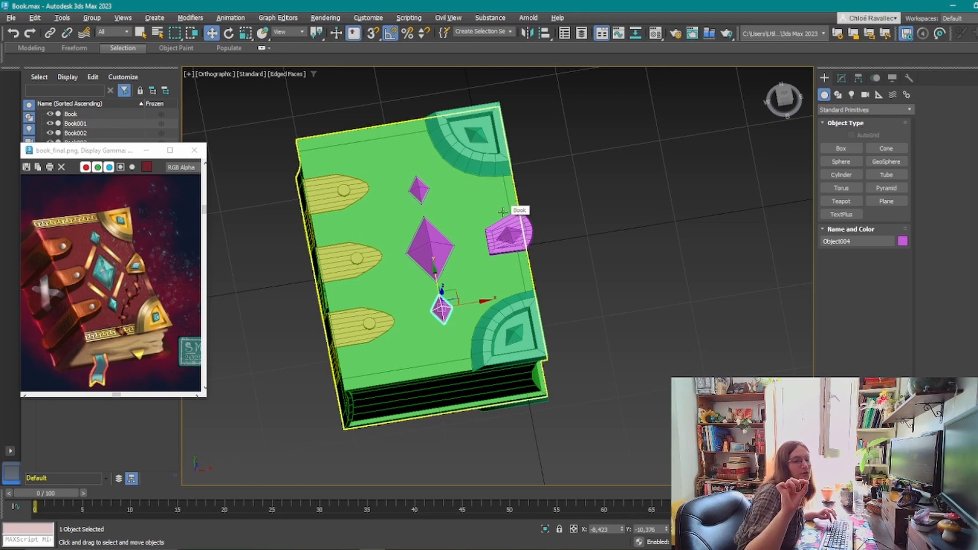
pyautogui.keyDown('alt'); pyautogui.moveTo(519, 219); pyautogui.dragTo(478, 272, button='middle'); pyautogui.keyUp('alt')
pyautogui.scroll(2, 524, 283)
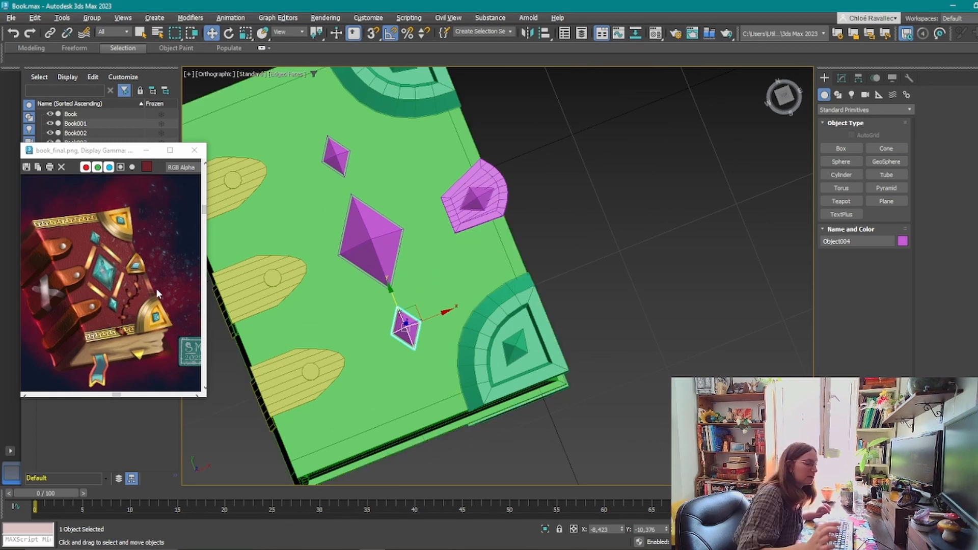
# Draw a small box and place it on the cover between the clasp and the nearby corner piece.
pyautogui.click(842, 149)
pyautogui.moveTo(651, 214); pyautogui.dragTo(670, 243)
pyautogui.click(670, 227)
pyautogui.moveTo(686, 306); pyautogui.dragTo(656, 335, button='middle')
pyautogui.rightClick(659, 232)
pyautogui.moveTo(660, 244); pyautogui.dragTo(489, 311)
pyautogui.keyDown('alt'); pyautogui.moveTo(469, 342); pyautogui.dragTo(451, 312, button='middle'); pyautogui.keyUp('alt')
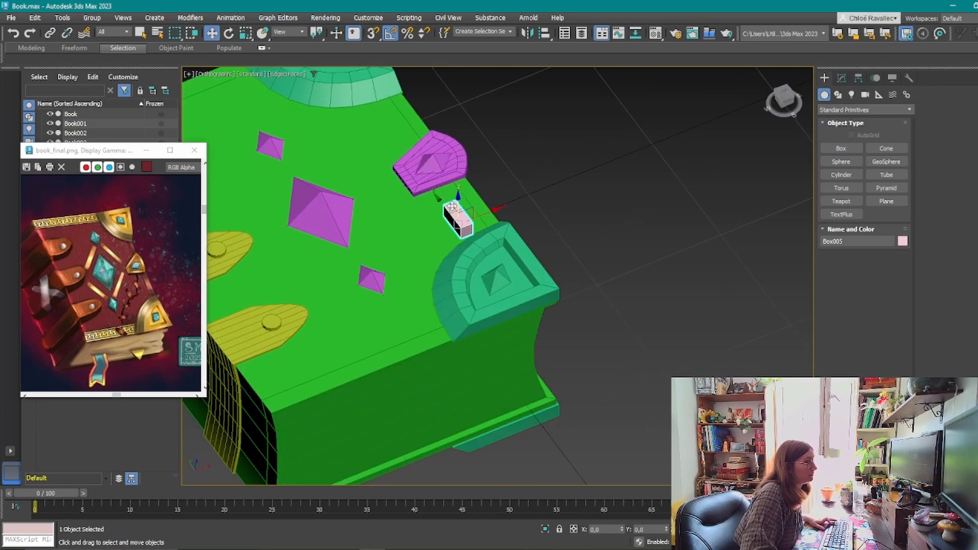
# Convert the small box to Editable Poly and lower its upper face to make a thin plate.
pyautogui.scroll(8, 440, 197)
pyautogui.keyDown('alt'); pyautogui.moveTo(441, 197); pyautogui.dragTo(439, 153, button='middle'); pyautogui.keyUp('alt')
pyautogui.click(841, 78)
pyautogui.rightClick(866, 148)
pyautogui.click(888, 246)
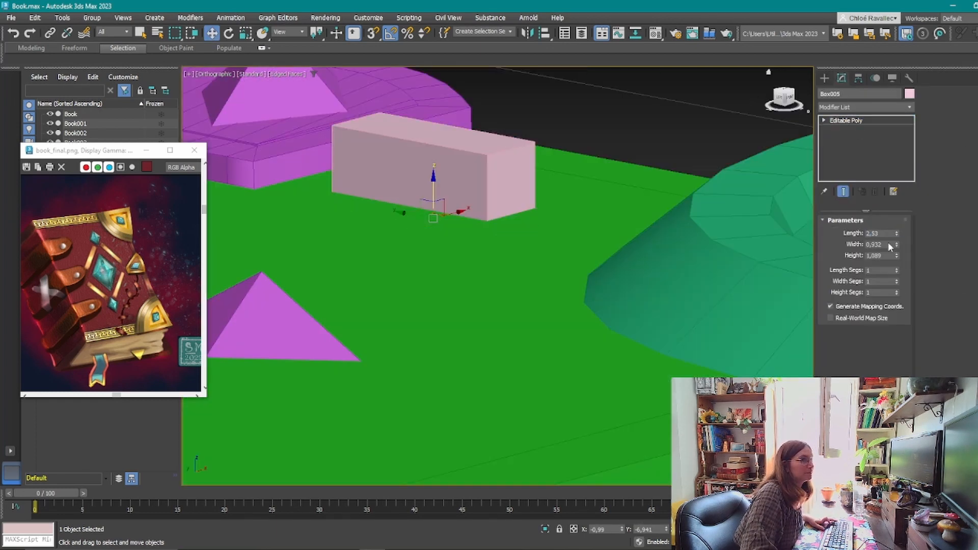
pyautogui.click(874, 232)
pyautogui.moveTo(435, 104); pyautogui.dragTo(434, 151)
pyautogui.keyDown('alt'); pyautogui.moveTo(435, 150); pyautogui.dragTo(391, 153, button='middle'); pyautogui.keyUp('alt')
pyautogui.click(875, 232)
pyautogui.moveTo(437, 187); pyautogui.dragTo(437, 173)
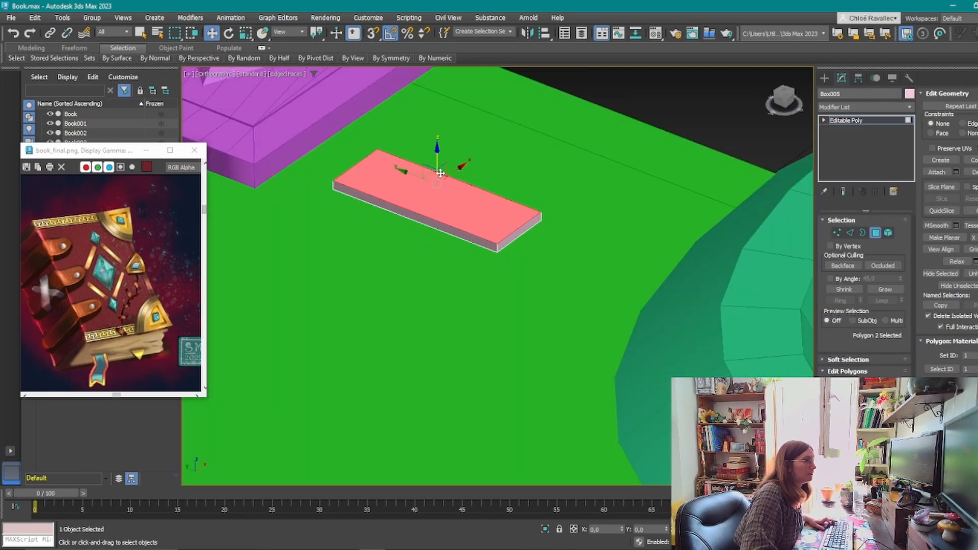
# Divide the plate lengthwise into five segments and raise its inner edges to form an arched chain link.
pyautogui.click(850, 232)
pyautogui.keyDown('alt'); pyautogui.moveTo(407, 260); pyautogui.dragTo(442, 283, button='middle'); pyautogui.keyUp('alt')
pyautogui.keyDown('alt'); pyautogui.moveTo(430, 227); pyautogui.dragTo(633, 152, button='middle'); pyautogui.keyUp('alt')
pyautogui.click(975, 155)
pyautogui.moveTo(389, 227); pyautogui.dragTo(388, 223)
pyautogui.click(389, 270)
pyautogui.keyDown('alt'); pyautogui.moveTo(407, 277); pyautogui.dragTo(443, 265, button='middle'); pyautogui.keyUp('alt')
pyautogui.moveTo(435, 253); pyautogui.dragTo(435, 242)
pyautogui.click(849, 232)
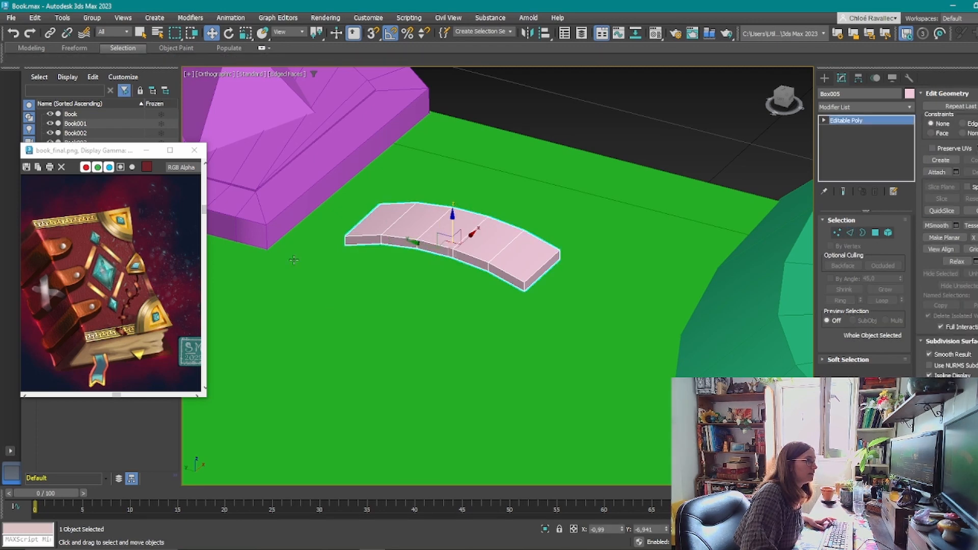
# Rotate the arched link slightly and place a tilted copy beside it, farther in on the cover.
pyautogui.scroll(-4, 560, 267)
pyautogui.moveTo(560, 267)
pyautogui.keyDown('alt'); pyautogui.mouseDown(button='middle')
pyautogui.moveTo(502, 239)
pyautogui.moveTo(511, 303)
pyautogui.moveTo(546, 267)
pyautogui.mouseUp(button='middle'); pyautogui.keyUp('alt')
pyautogui.scroll(-3, 504, 249)
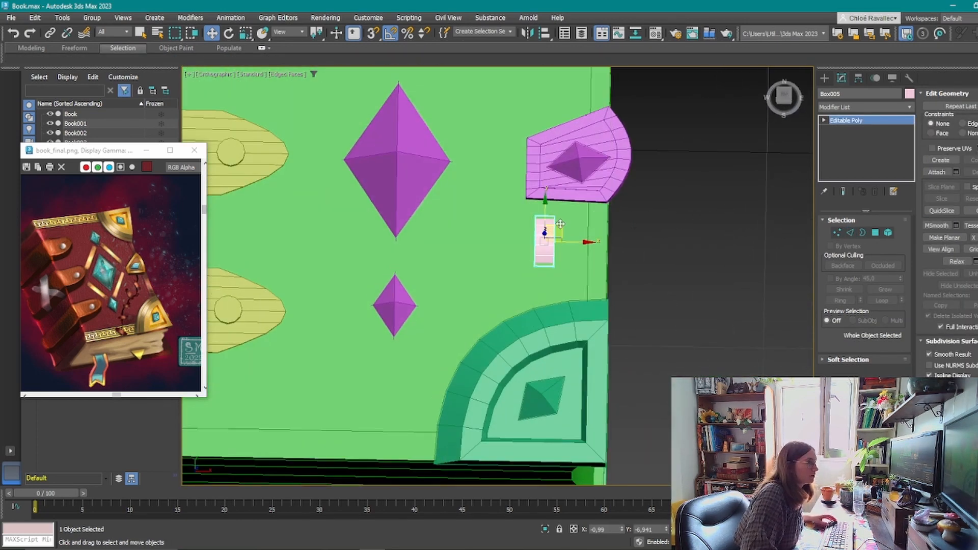
pyautogui.press('e')
pyautogui.moveTo(555, 278)
pyautogui.mouseDown()
pyautogui.moveTo(563, 275)
pyautogui.moveTo(511, 289)
pyautogui.mouseUp()
pyautogui.press('w')
pyautogui.press('Return')
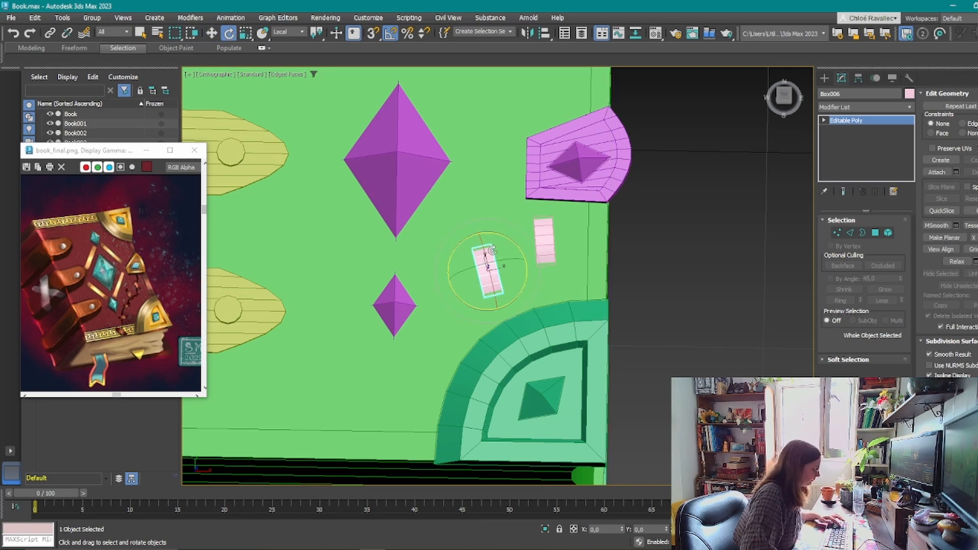
# Copy the link again toward the corner piece, turn the copy nearly crosswise and choose the Local coordinate system for scaling.
pyautogui.moveTo(515, 249)
pyautogui.keyDown('shift'); pyautogui.mouseDown()
pyautogui.moveTo(465, 311)
pyautogui.moveTo(492, 340)
pyautogui.mouseUp(); pyautogui.keyUp('shift')
pyautogui.press('Return')
pyautogui.press('e')
pyautogui.click(289, 31)
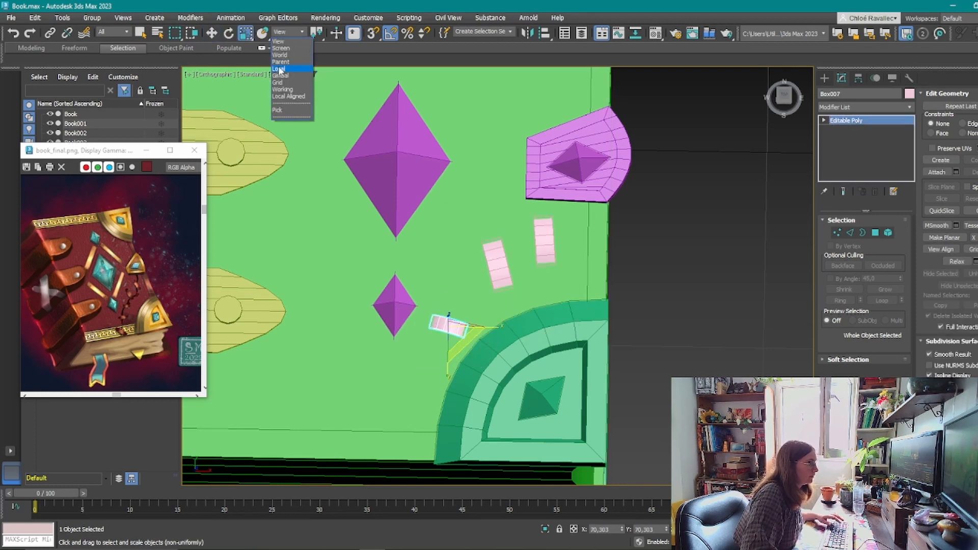
pyautogui.click(285, 74)
pyautogui.moveTo(441, 350); pyautogui.dragTo(457, 297, button='middle')
# Copy another link farther along the chain and rotate it to follow the chain's path.
pyautogui.press('w')
pyautogui.moveTo(472, 260)
pyautogui.keyDown('shift'); pyautogui.mouseDown()
pyautogui.moveTo(433, 312)
pyautogui.moveTo(456, 321)
pyautogui.mouseUp(); pyautogui.keyUp('shift')
pyautogui.press('Return')
pyautogui.press('e')
pyautogui.moveTo(428, 312); pyautogui.dragTo(451, 308, button='middle')
pyautogui.moveTo(428, 310); pyautogui.dragTo(423, 310)
pyautogui.moveTo(422, 310); pyautogui.dragTo(441, 308, button='middle')
# Copy the first link near the clasp to the cover's page-side edge and rotate the copy diagonally.
pyautogui.keyDown('shift'); pyautogui.moveTo(592, 173); pyautogui.dragTo(413, 365); pyautogui.keyUp('shift')
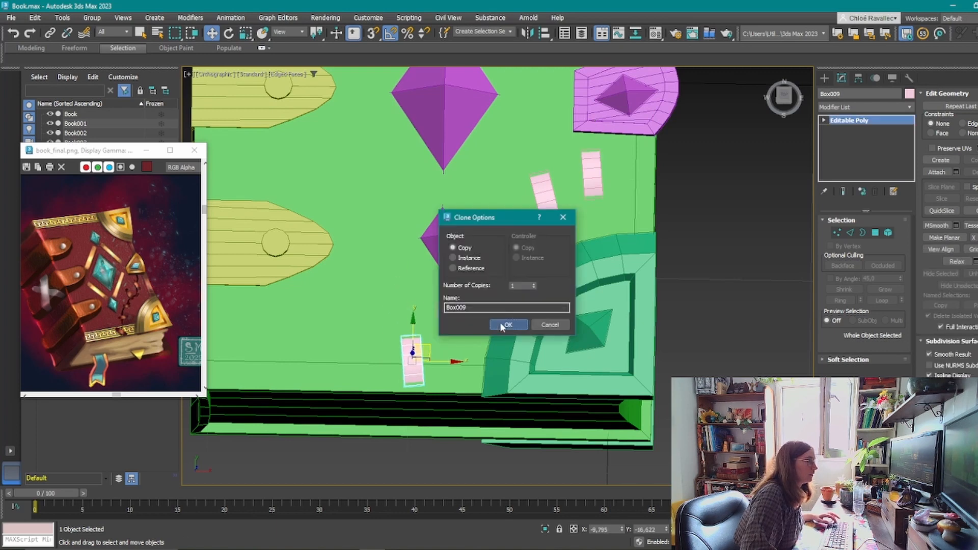
pyautogui.press('Return')
pyautogui.press('e')
pyautogui.scroll(5, 432, 371)
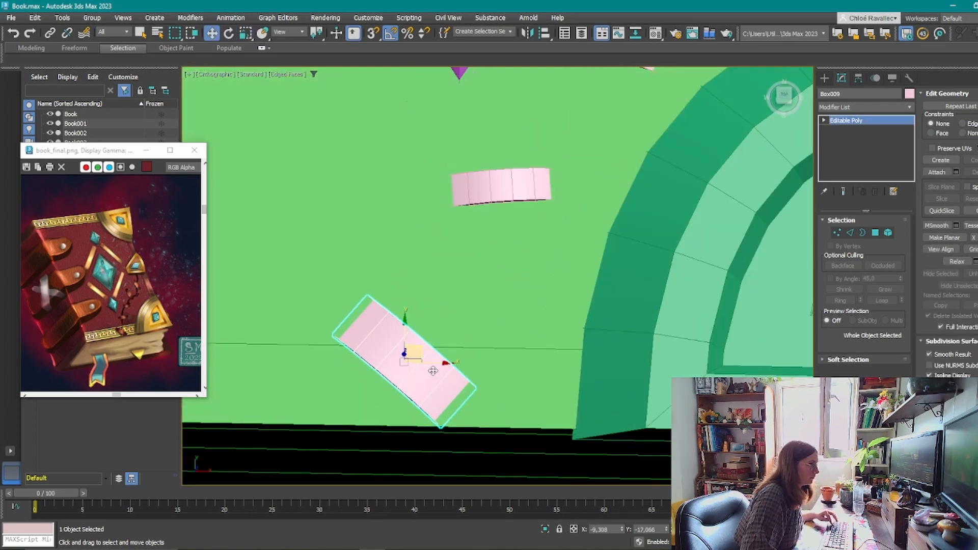
# Taper the chain link at the cover's page-side edge by narrowing both end faces and the edge loops beside them.
pyautogui.keyDown('alt'); pyautogui.moveTo(432, 371); pyautogui.dragTo(422, 355, button='middle'); pyautogui.keyUp('alt')
pyautogui.press('r')
pyautogui.click(875, 232)
pyautogui.press('F3')
pyautogui.click(462, 397)
pyautogui.keyDown('alt'); pyautogui.moveTo(461, 397); pyautogui.dragTo(310, 476, button='middle'); pyautogui.keyUp('alt')
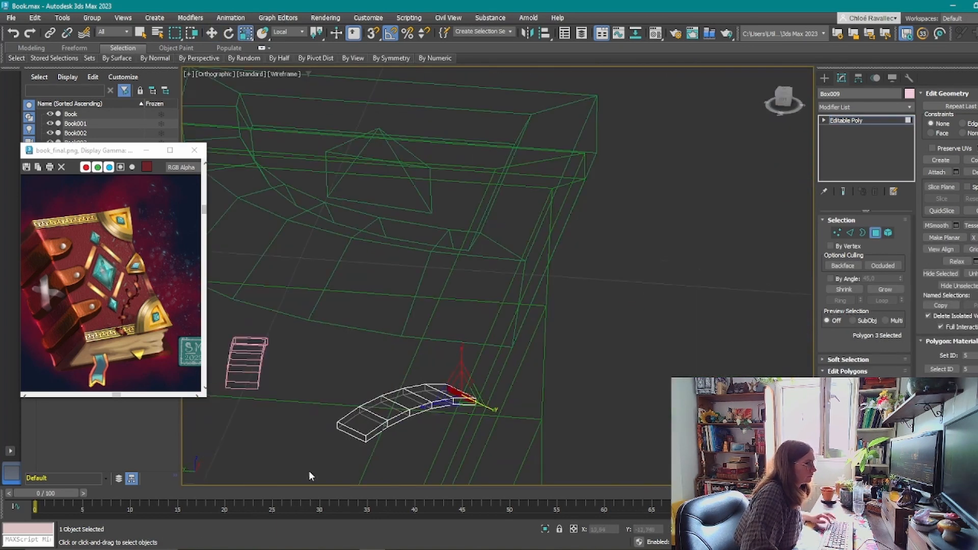
pyautogui.keyDown('ctrl'); pyautogui.click(351, 435); pyautogui.keyUp('ctrl')
pyautogui.keyDown('alt'); pyautogui.moveTo(350, 434); pyautogui.dragTo(353, 381, button='middle'); pyautogui.keyUp('alt')
pyautogui.press('F3')
pyautogui.moveTo(360, 382); pyautogui.dragTo(360, 373)
pyautogui.press('2')
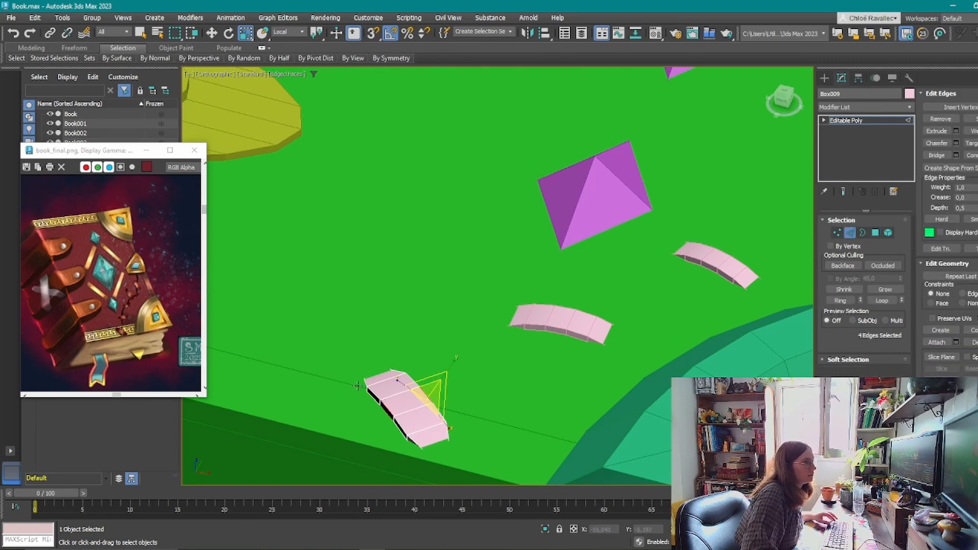
pyautogui.keyDown('alt'); pyautogui.moveTo(393, 439); pyautogui.dragTo(509, 230, button='middle'); pyautogui.keyUp('alt')
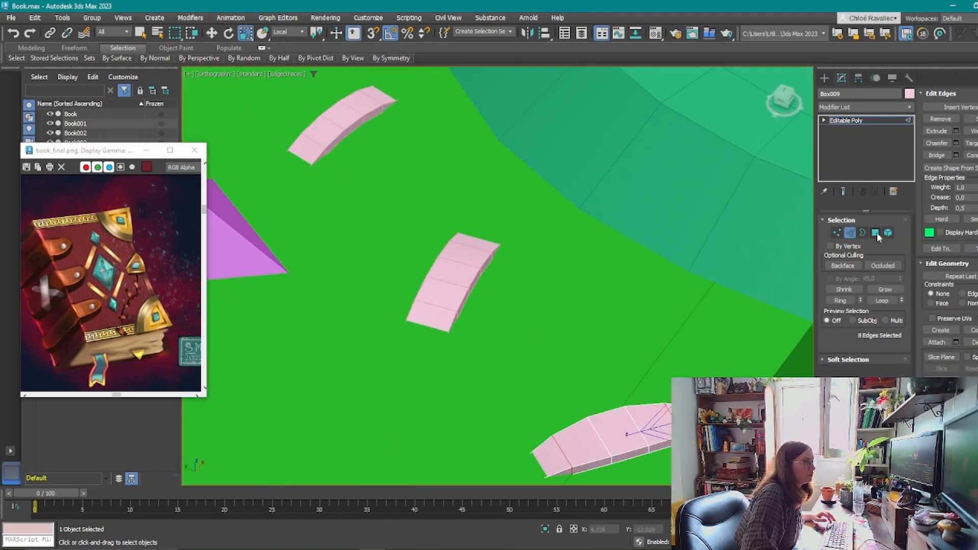
# Taper the fourth chain link from the clasp, scaling both end faces across their width to 65 percent.
pyautogui.click(875, 232)
pyautogui.press('F3')
pyautogui.press('4')
pyautogui.click(457, 318)
pyautogui.press('4')
pyautogui.keyDown('alt'); pyautogui.moveTo(547, 339); pyautogui.dragTo(572, 427, button='middle'); pyautogui.keyUp('alt')
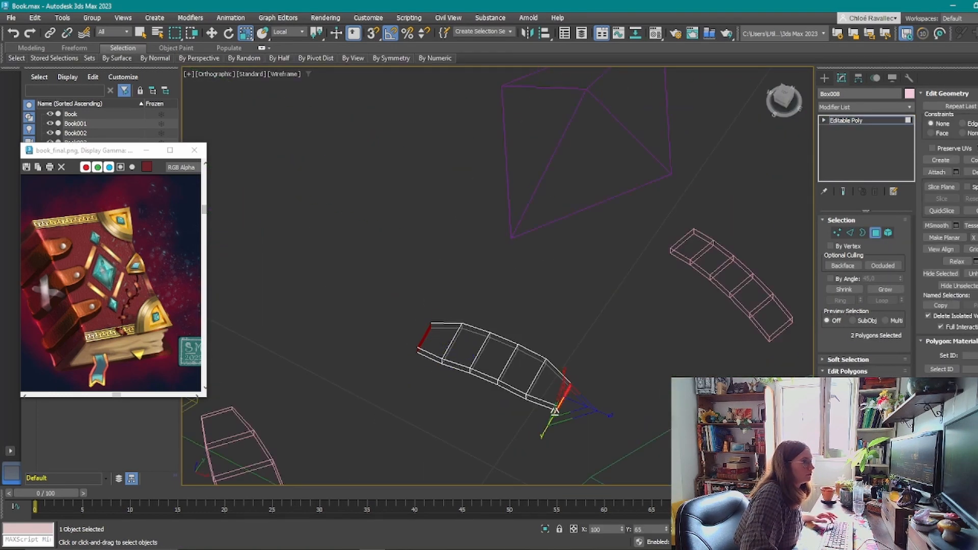
pyautogui.press('2')
pyautogui.moveTo(641, 321); pyautogui.dragTo(458, 316, button='middle')
# Taper both ends of the third chain link from the clasp by scaling its end faces and neighbouring edges.
pyautogui.press('2')
pyautogui.click(515, 293)
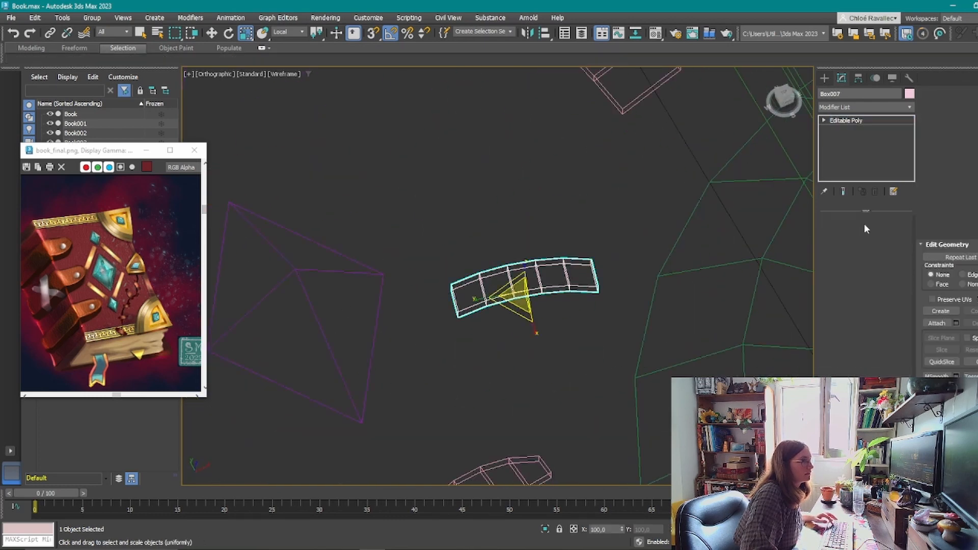
pyautogui.press('4')
pyautogui.keyDown('alt'); pyautogui.moveTo(582, 299); pyautogui.dragTo(461, 305, button='middle'); pyautogui.keyUp('alt')
pyautogui.keyDown('ctrl'); pyautogui.click(454, 301); pyautogui.keyUp('ctrl')
pyautogui.press('2')
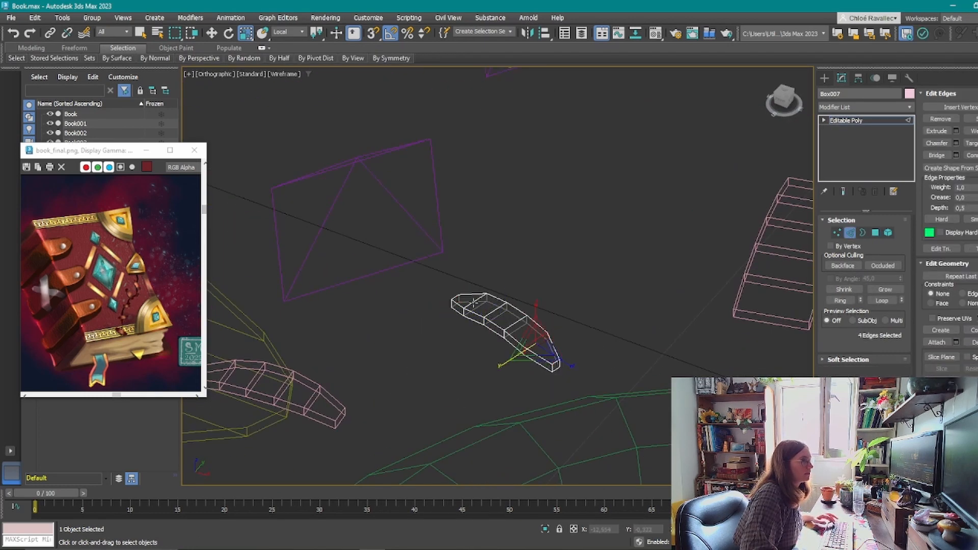
# Narrow both end faces of the second chain link from the clasp and scale the edge loops beside them.
pyautogui.moveTo(784, 259); pyautogui.dragTo(444, 318, button='middle')
pyautogui.press('2')
pyautogui.click(513, 319)
pyautogui.press('4')
pyautogui.keyDown('alt'); pyautogui.moveTo(559, 328); pyautogui.dragTo(449, 331, button='middle'); pyautogui.keyUp('alt')
pyautogui.keyDown('ctrl'); pyautogui.click(620, 416); pyautogui.keyUp('ctrl')
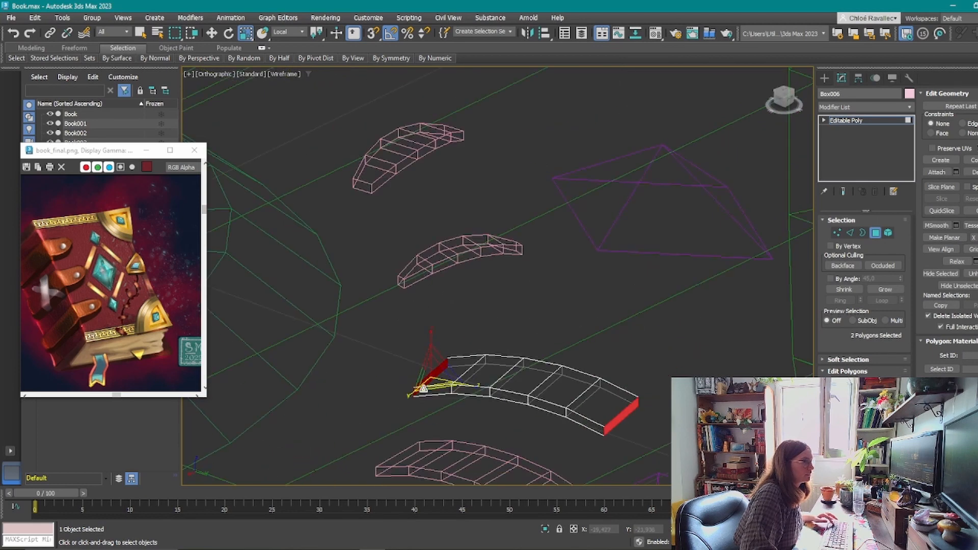
pyautogui.click(847, 233)
pyautogui.moveTo(469, 369); pyautogui.dragTo(474, 394)
pyautogui.keyDown('alt'); pyautogui.moveTo(483, 356); pyautogui.dragTo(919, 271, button='middle'); pyautogui.keyUp('alt')
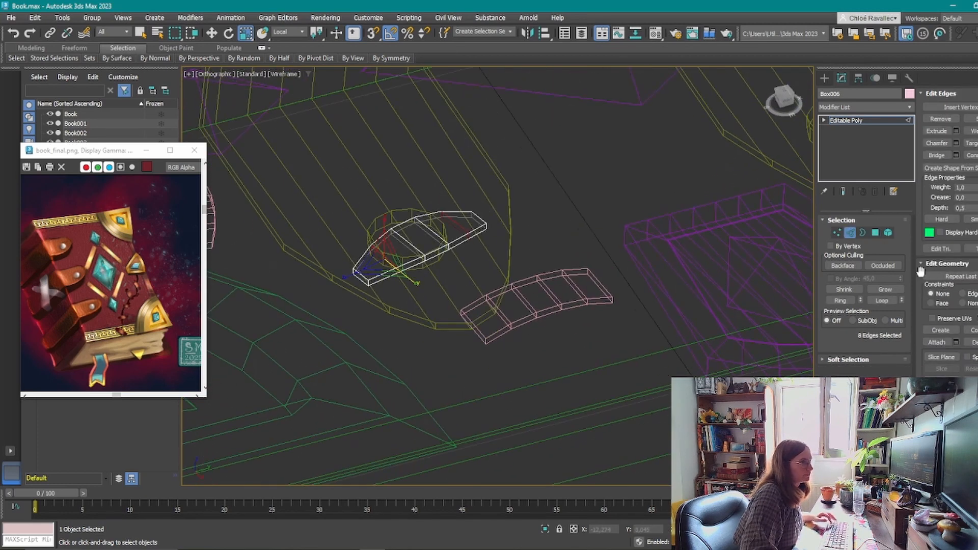
# Scale both end faces of the link nearest the clasp to 65 percent width, adjust its neighbouring edges and return to shaded display.
pyautogui.press('2')
pyautogui.click(580, 300)
pyautogui.click(875, 233)
pyautogui.keyDown('alt'); pyautogui.moveTo(639, 338); pyautogui.dragTo(555, 407, button='middle'); pyautogui.keyUp('alt')
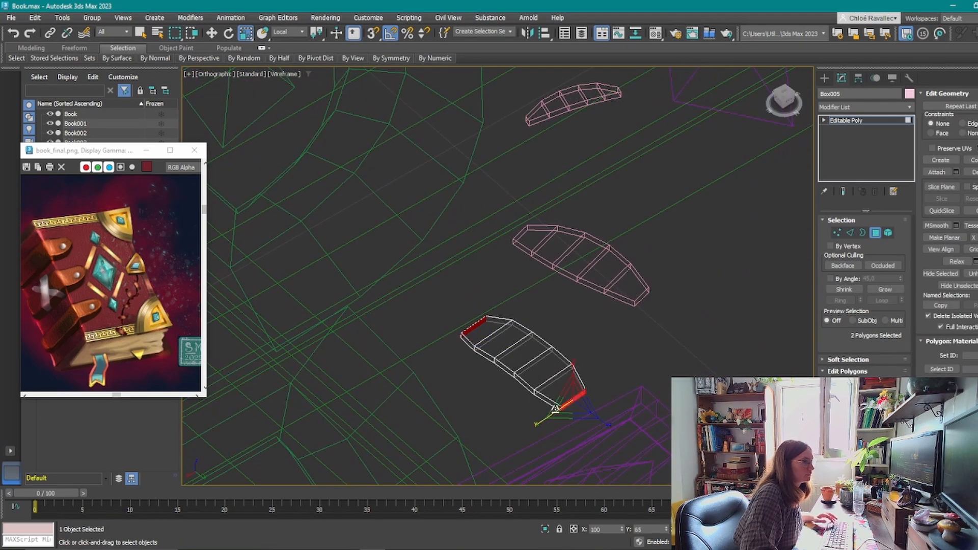
pyautogui.click(849, 232)
pyautogui.scroll(-5, 494, 370)
pyautogui.press('2')
pyautogui.keyDown('alt'); pyautogui.moveTo(494, 370); pyautogui.dragTo(611, 427, button='middle'); pyautogui.keyUp('alt')
pyautogui.press('F3')
pyautogui.click(650, 268)
pyautogui.moveTo(651, 269)
pyautogui.keyDown('alt'); pyautogui.mouseDown(button='middle')
pyautogui.moveTo(679, 268)
pyautogui.moveTo(657, 285)
pyautogui.mouseUp(button='middle'); pyautogui.keyUp('alt')
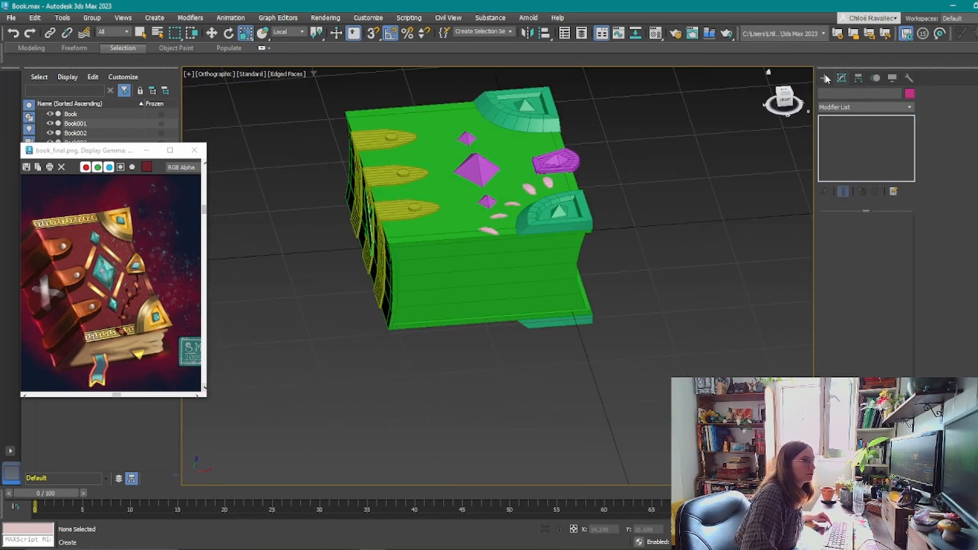
# Create a thin box about 19.5 long, 4.9 wide and 0.3 high for the bookmark and place it against the lower page side.
pyautogui.click(824, 77)
pyautogui.click(840, 148)
pyautogui.moveTo(628, 212); pyautogui.dragTo(698, 296)
pyautogui.moveTo(665, 254); pyautogui.dragTo(670, 283, button='middle')
pyautogui.press('w')
pyautogui.moveTo(703, 279); pyautogui.dragTo(401, 366)
pyautogui.moveTo(380, 296); pyautogui.dragTo(466, 341)
pyautogui.scroll(3, 466, 341)
pyautogui.keyDown('alt'); pyautogui.moveTo(466, 340); pyautogui.dragTo(509, 310, button='middle'); pyautogui.keyUp('alt')
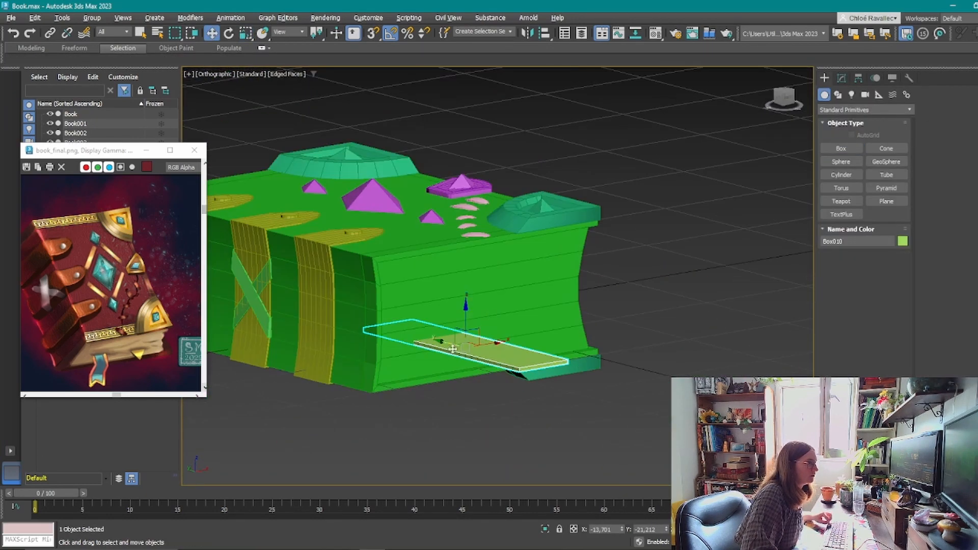
pyautogui.moveTo(443, 340); pyautogui.dragTo(479, 349)
pyautogui.keyDown('alt'); pyautogui.moveTo(575, 321); pyautogui.dragTo(484, 293, button='middle'); pyautogui.keyUp('alt')
# Convert the bookmark box to Editable Poly and pull its outer end face in to leave a short strip.
pyautogui.click(841, 77)
pyautogui.keyDown('alt'); pyautogui.moveTo(780, 218); pyautogui.dragTo(807, 168, button='middle'); pyautogui.keyUp('alt')
pyautogui.rightClick(878, 134)
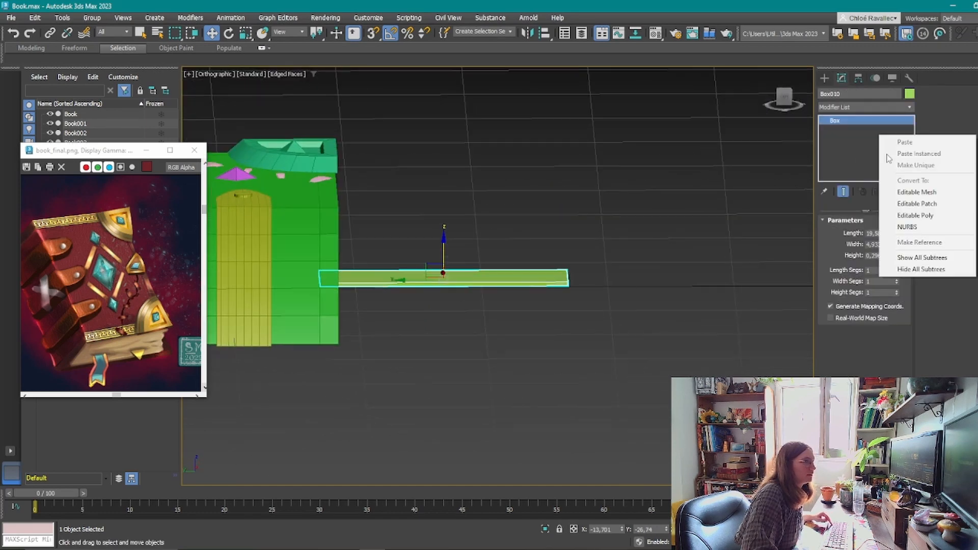
pyautogui.click(895, 218)
pyautogui.press('4')
pyautogui.keyDown('alt'); pyautogui.moveTo(585, 307); pyautogui.dragTo(547, 316, button='middle'); pyautogui.keyUp('alt')
pyautogui.moveTo(530, 289); pyautogui.dragTo(364, 279)
pyautogui.scroll(3, 364, 279)
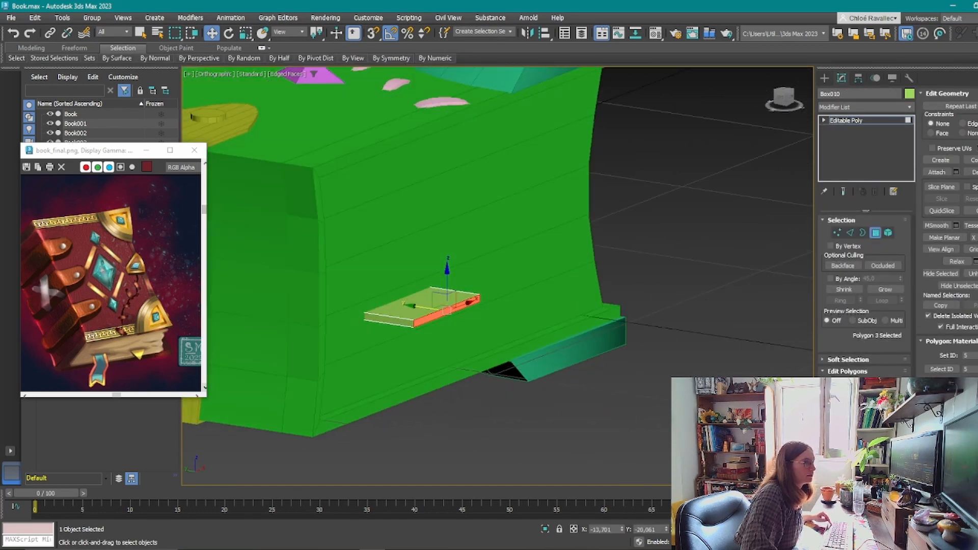
# Extrude the bookmark's outer end face into two more segments, sloping the middle one downward and keeping the last nearly level.
pyautogui.keyDown('shift'); pyautogui.moveTo(448, 306); pyautogui.dragTo(491, 285); pyautogui.keyUp('shift')
pyautogui.keyDown('alt'); pyautogui.moveTo(491, 285); pyautogui.dragTo(540, 332, button='middle'); pyautogui.keyUp('alt')
pyautogui.hotkey('shift', 'e')
pyautogui.click(389, 255)
pyautogui.moveTo(718, 356); pyautogui.dragTo(525, 347)
pyautogui.moveTo(561, 314); pyautogui.dragTo(560, 333)
pyautogui.keyDown('alt'); pyautogui.moveTo(539, 295); pyautogui.dragTo(474, 285, button='middle'); pyautogui.keyUp('alt')
# Rotate the edges at the bookmark's bends to give the ribbon a slight twist.
pyautogui.press('2')
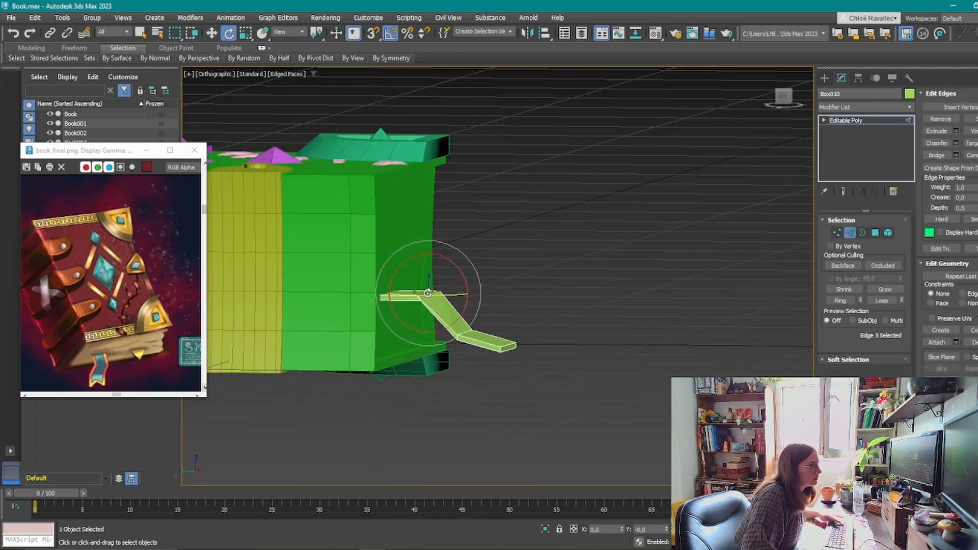
pyautogui.scroll(5, 428, 292)
pyautogui.keyDown('ctrl'); pyautogui.click(430, 307); pyautogui.keyUp('ctrl')
pyautogui.moveTo(441, 311); pyautogui.dragTo(420, 310)
pyautogui.keyDown('alt'); pyautogui.moveTo(539, 285); pyautogui.dragTo(458, 334, button='middle'); pyautogui.keyUp('alt')
pyautogui.scroll(-5, 449, 336)
pyautogui.click(440, 338)
pyautogui.doubleClick(440, 338)
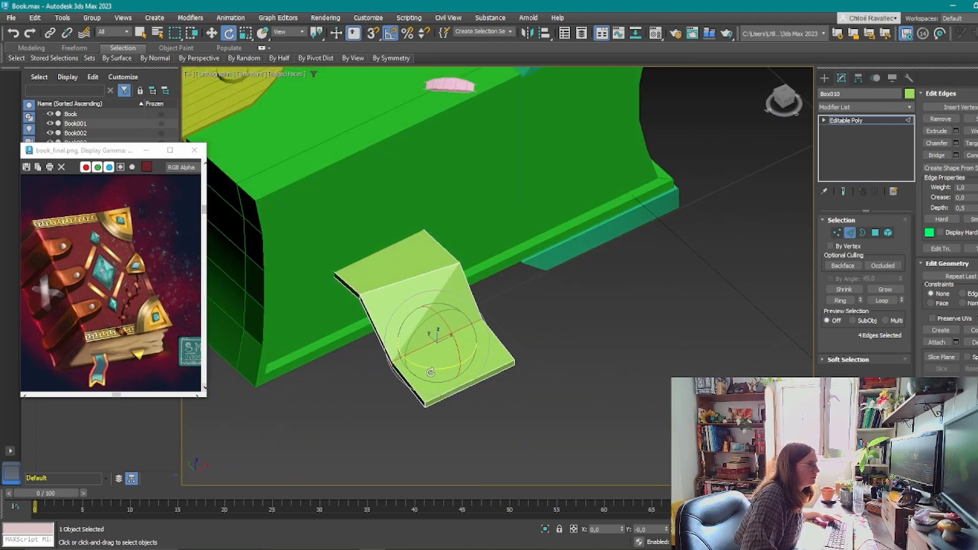
pyautogui.keyDown('alt'); pyautogui.moveTo(440, 369); pyautogui.dragTo(611, 387, button='middle'); pyautogui.keyUp('alt')
# Select the ring of crosswise edges on the bookmark and connect it with 1 segment along the middle.
pyautogui.press('4')
pyautogui.click(549, 388)
pyautogui.scroll(3, 570, 316)
pyautogui.moveTo(538, 248); pyautogui.dragTo(509, 244, button='middle')
pyautogui.click(849, 232)
pyautogui.click(840, 300)
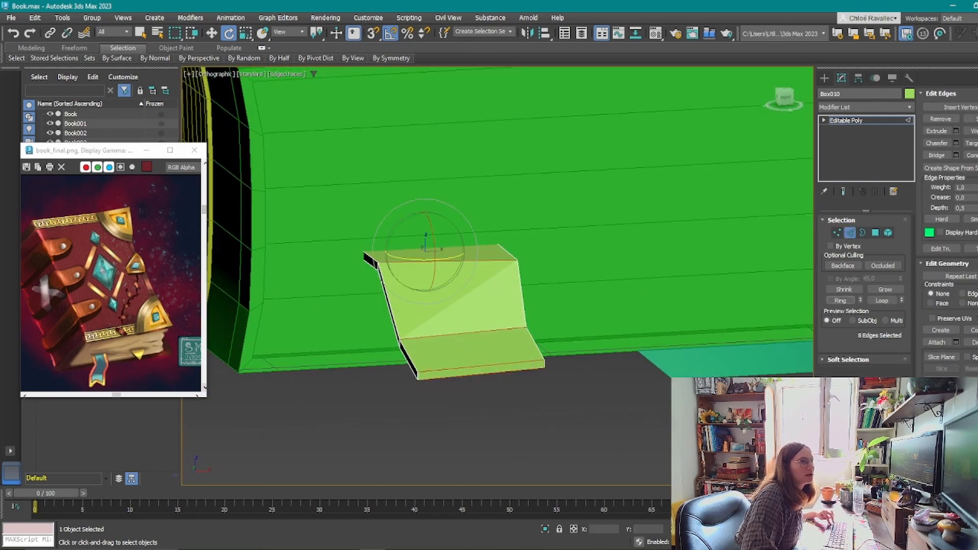
pyautogui.click(973, 155)
pyautogui.keyDown('alt'); pyautogui.moveTo(463, 366); pyautogui.dragTo(507, 362, button='middle'); pyautogui.keyUp('alt')
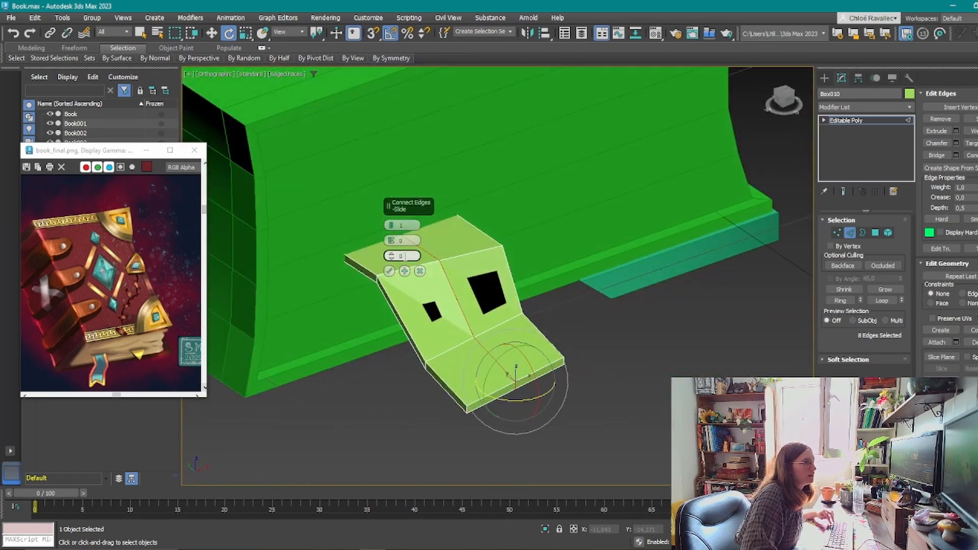
pyautogui.keyDown('alt'); pyautogui.moveTo(571, 351); pyautogui.dragTo(499, 301, button='middle'); pyautogui.keyUp('alt')
pyautogui.scroll(4, 498, 300)
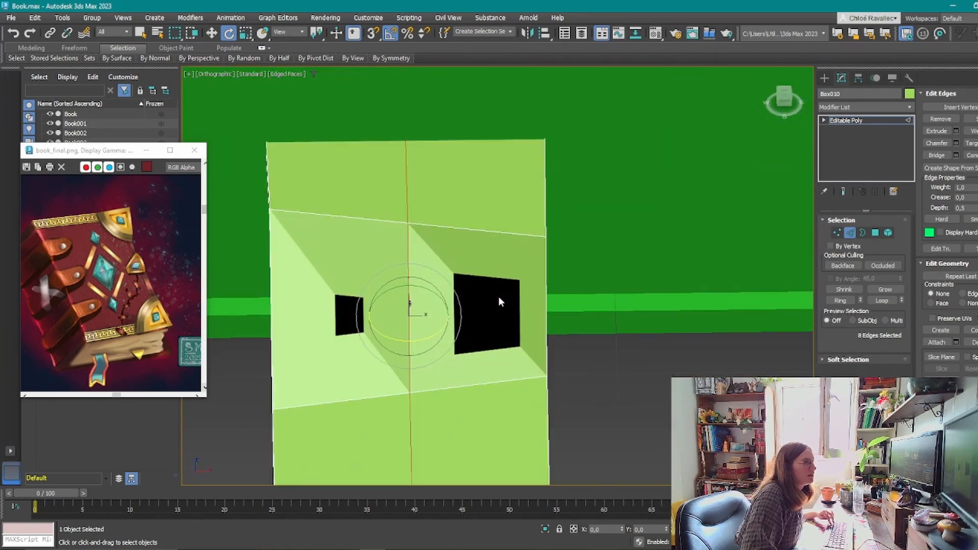
# Connect diagonally opposite corner vertices on both upper faces of the bookmark's sloped middle section.
pyautogui.press('4')
pyautogui.click(503, 332)
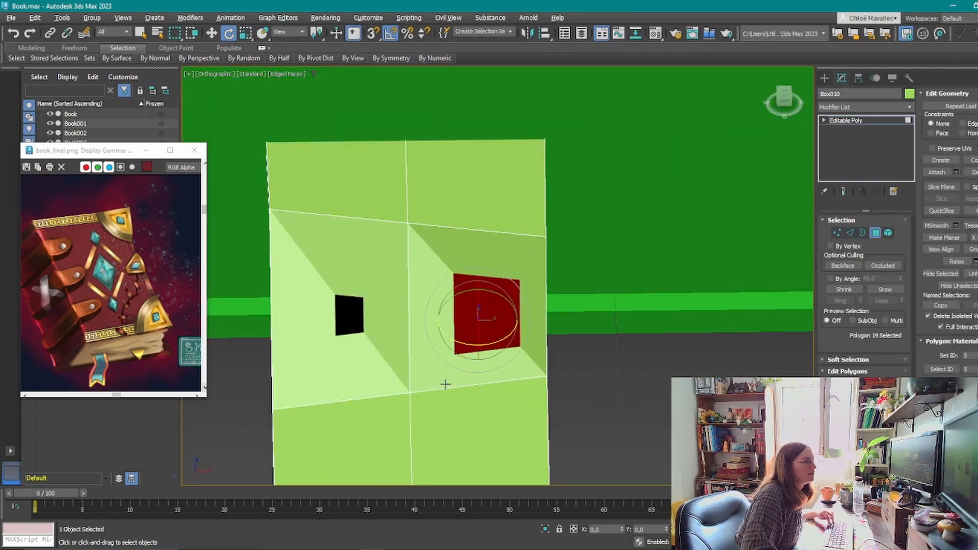
pyautogui.keyDown('alt'); pyautogui.moveTo(446, 384); pyautogui.dragTo(423, 341, button='middle'); pyautogui.keyUp('alt')
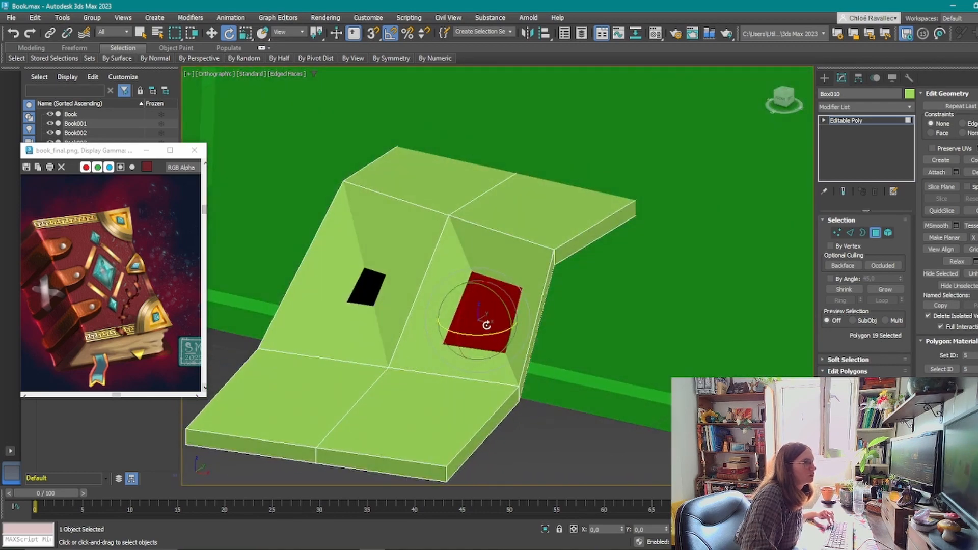
pyautogui.keyDown('alt'); pyautogui.moveTo(448, 285); pyautogui.dragTo(388, 246, button='middle'); pyautogui.keyUp('alt')
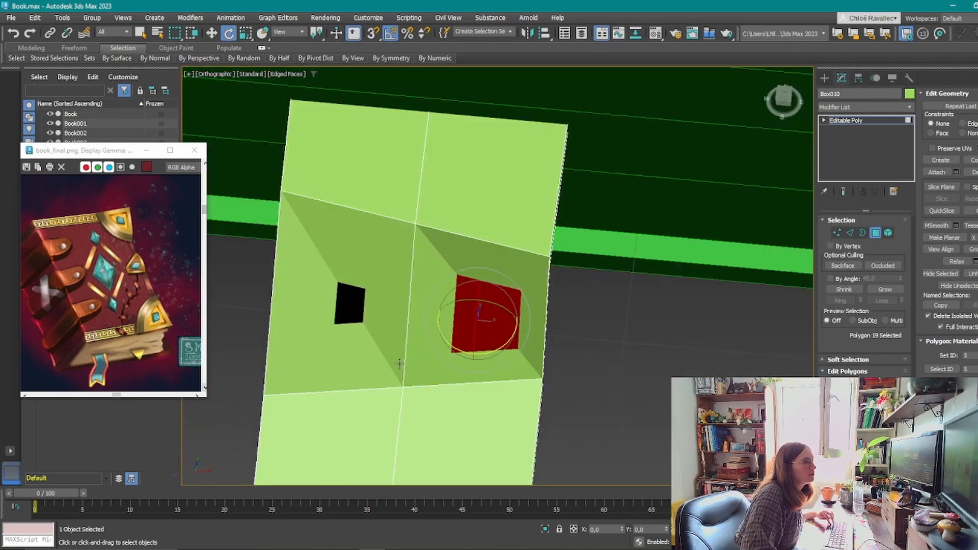
pyautogui.keyDown('alt'); pyautogui.moveTo(399, 363); pyautogui.dragTo(463, 311, button='middle'); pyautogui.keyUp('alt')
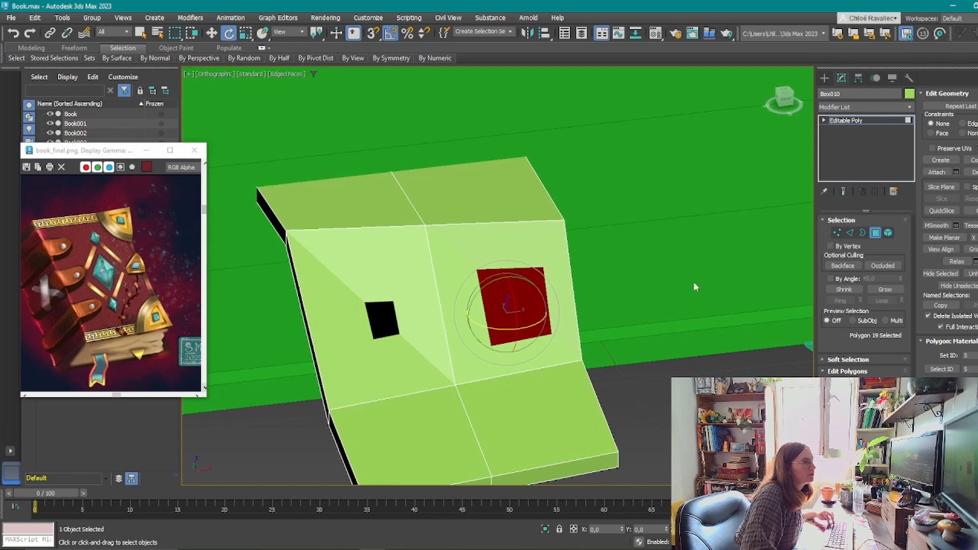
pyautogui.click(836, 233)
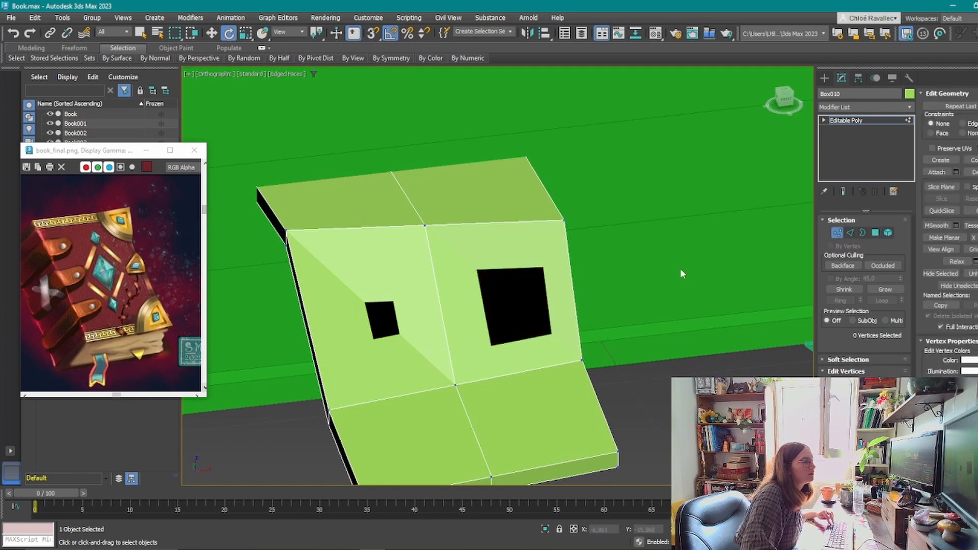
pyautogui.click(424, 225)
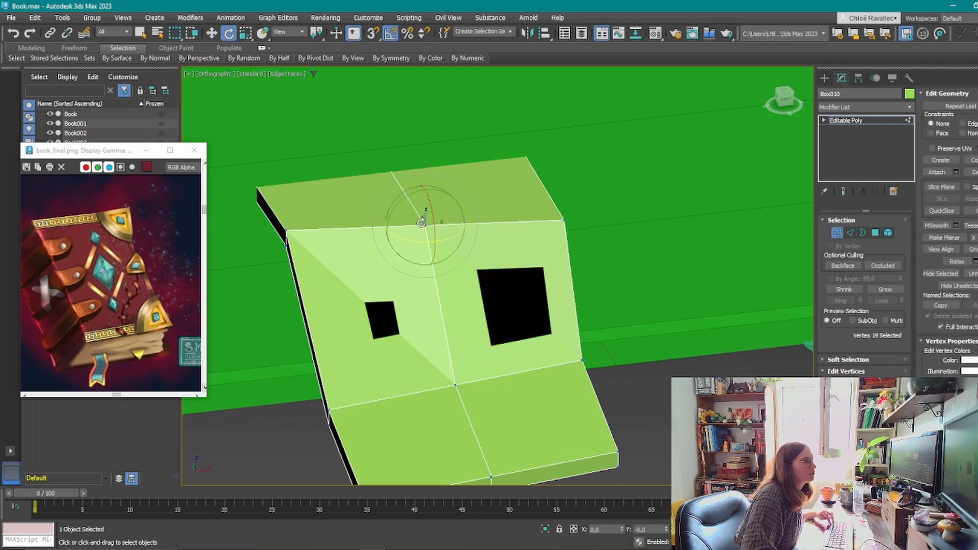
pyautogui.keyDown('ctrl'); pyautogui.click(330, 409); pyautogui.keyUp('ctrl')
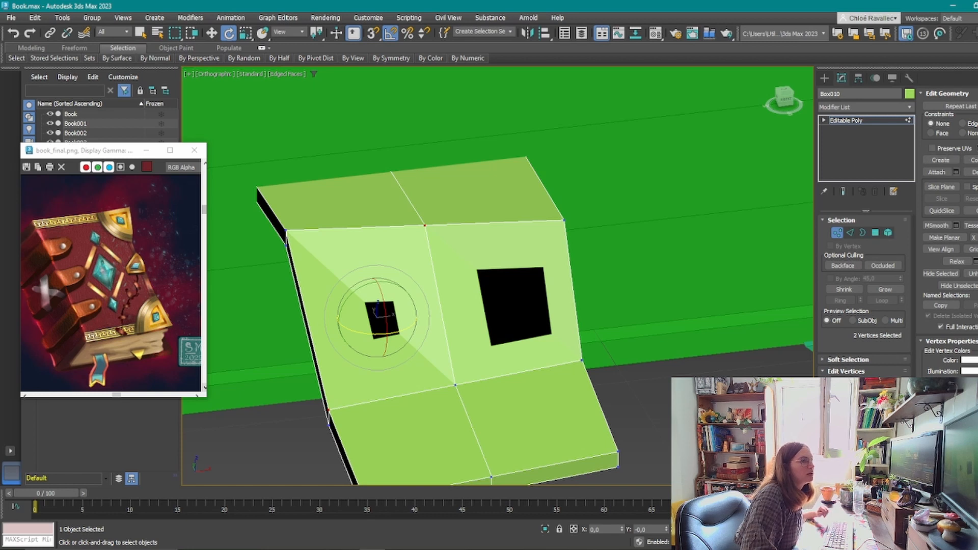
pyautogui.hotkey('ctrl', 'shift', 'e')
pyautogui.click(564, 219)
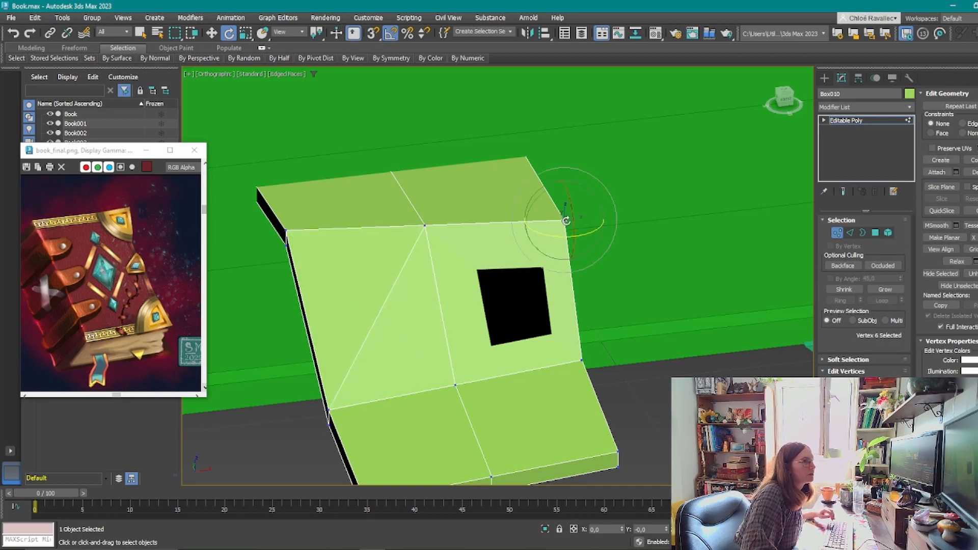
pyautogui.keyDown('ctrl'); pyautogui.click(456, 385); pyautogui.keyUp('ctrl')
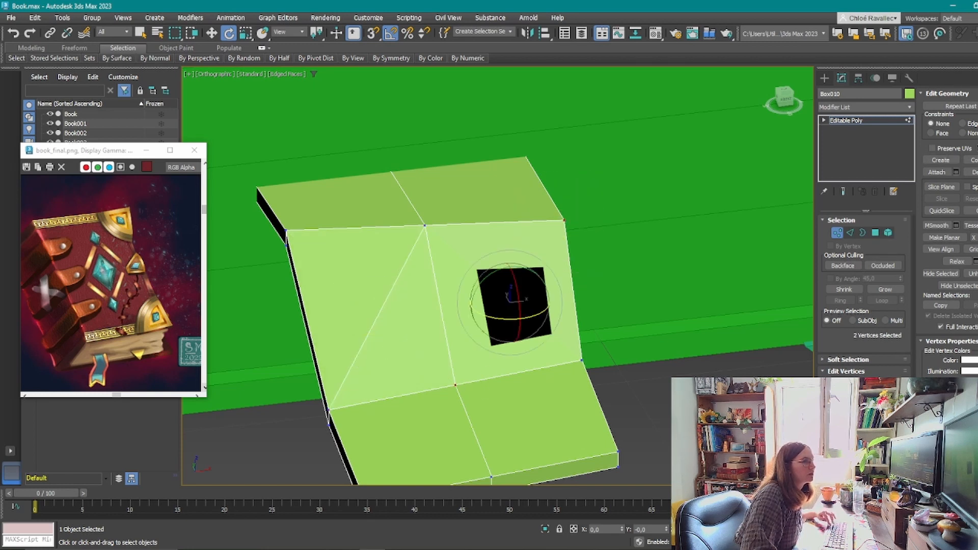
pyautogui.hotkey('ctrl', 'shift', 'e')
# Connect diagonally opposite corner vertices on the two underside faces of the bookmark's middle section.
pyautogui.keyDown('alt'); pyautogui.moveTo(542, 406); pyautogui.dragTo(620, 339, button='middle'); pyautogui.keyUp('alt')
pyautogui.click(520, 416)
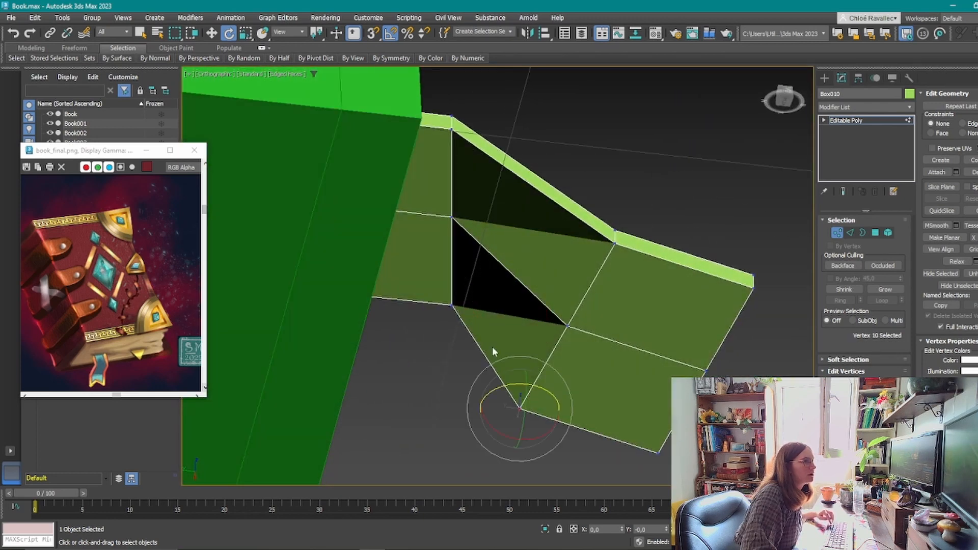
pyautogui.keyDown('ctrl'); pyautogui.click(454, 216); pyautogui.keyUp('ctrl')
pyautogui.hotkey('ctrl', 'shift', 'e')
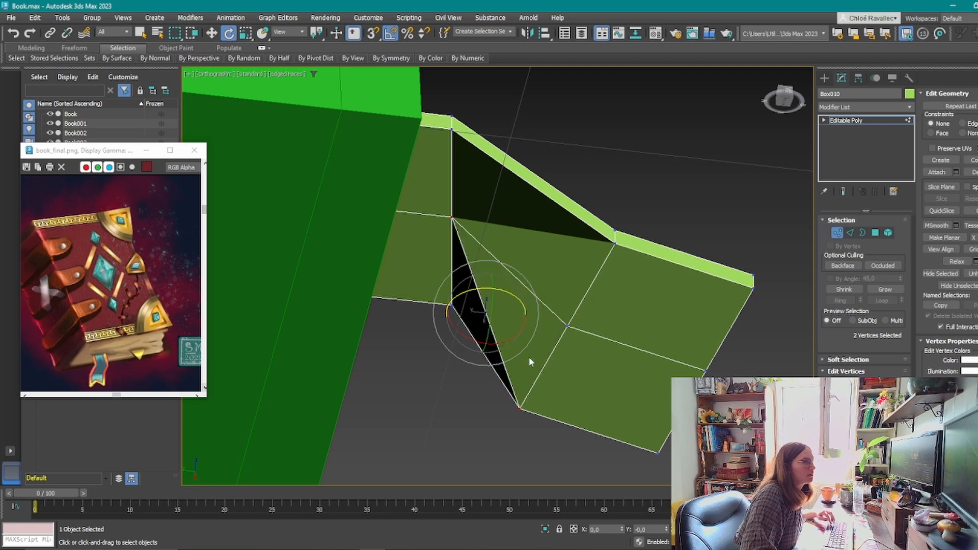
pyautogui.click(569, 326)
pyautogui.keyDown('ctrl'); pyautogui.click(456, 131); pyautogui.keyUp('ctrl')
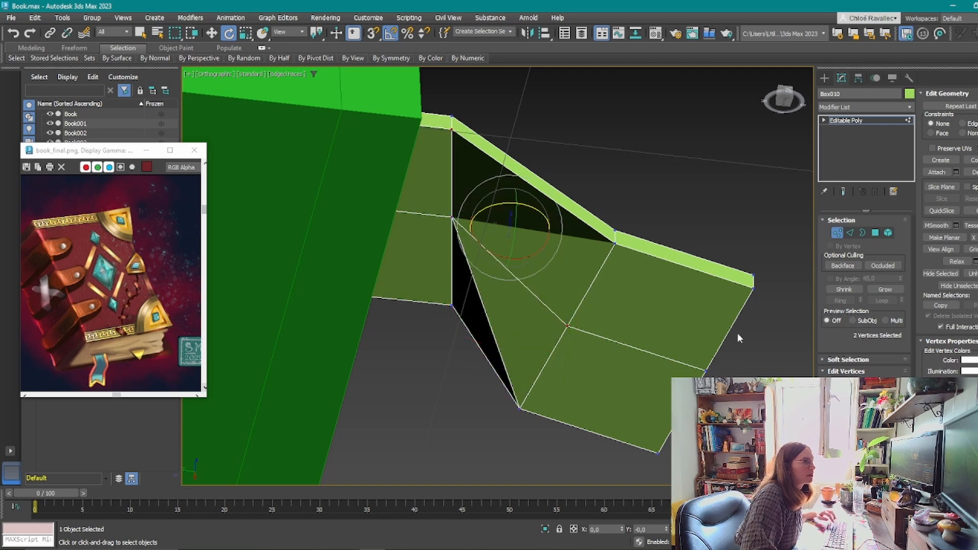
pyautogui.keyDown('alt'); pyautogui.moveTo(555, 357); pyautogui.dragTo(528, 286, button='middle'); pyautogui.keyUp('alt')
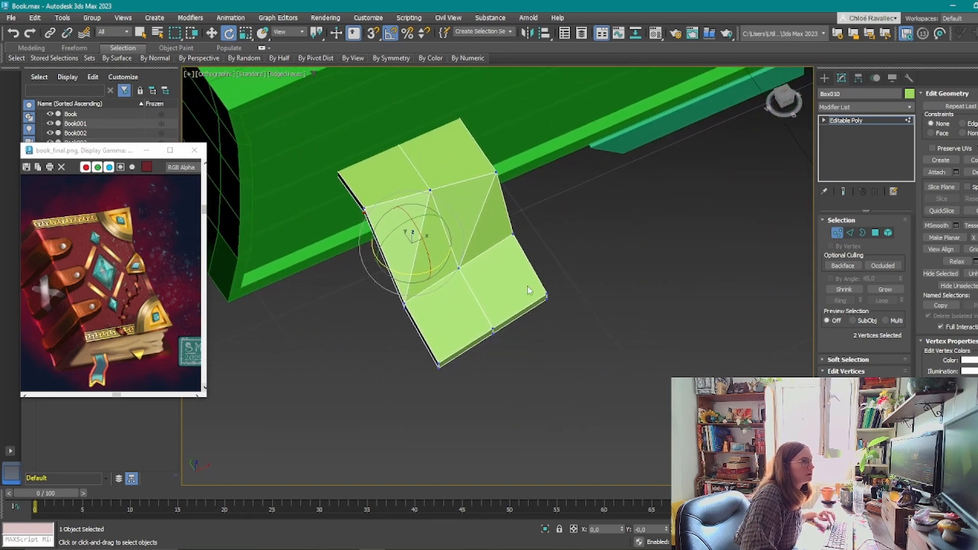
# Move the centre edge of the bookmark's free end inward to form a V-shaped notch.
pyautogui.click(849, 233)
pyautogui.keyDown('alt'); pyautogui.moveTo(574, 334); pyautogui.dragTo(392, 337, button='middle'); pyautogui.keyUp('alt')
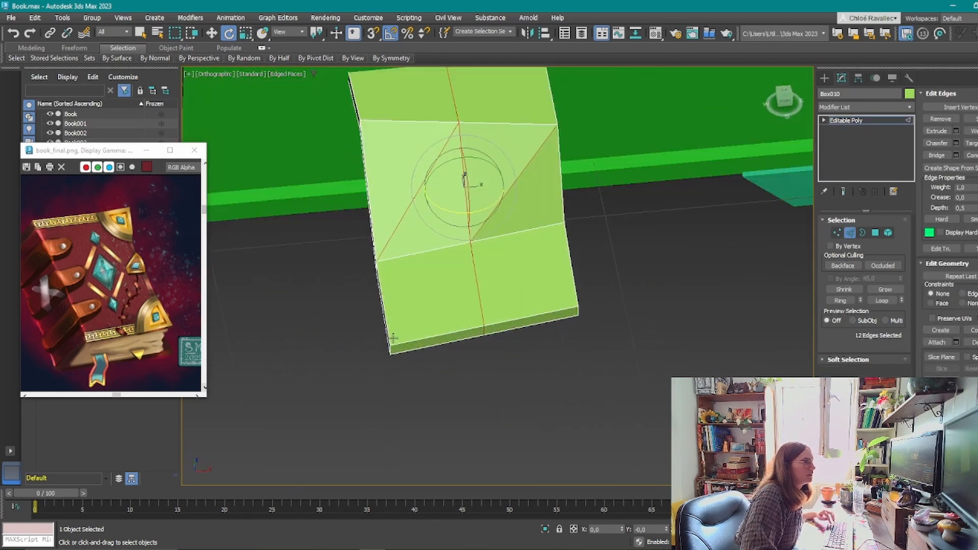
pyautogui.moveTo(458, 323); pyautogui.dragTo(467, 359, button='middle')
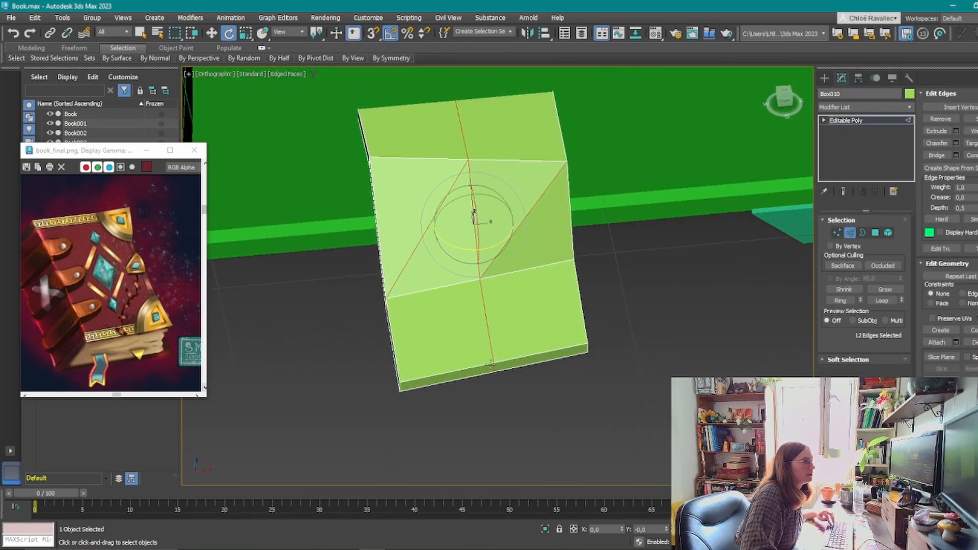
pyautogui.click(494, 365)
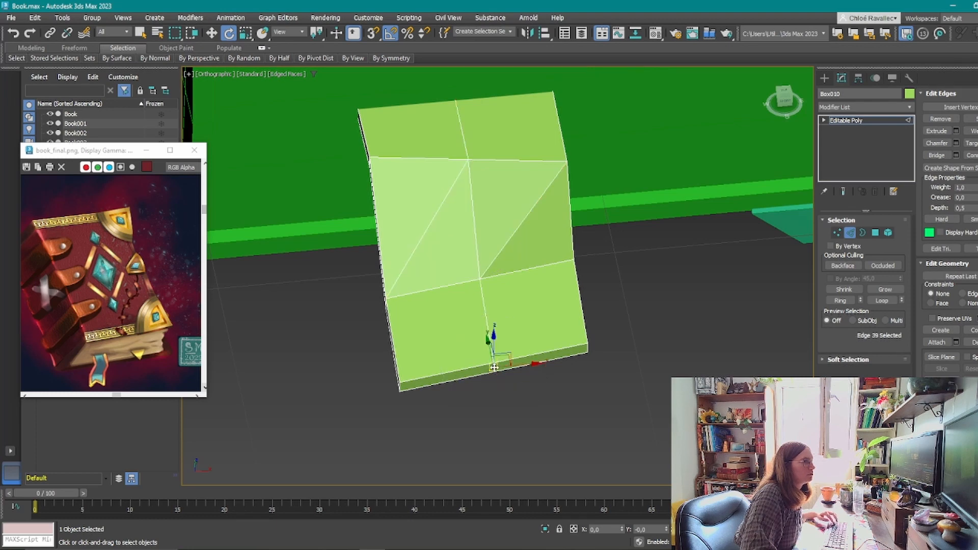
pyautogui.press('w')
pyautogui.moveTo(488, 349); pyautogui.dragTo(477, 306)
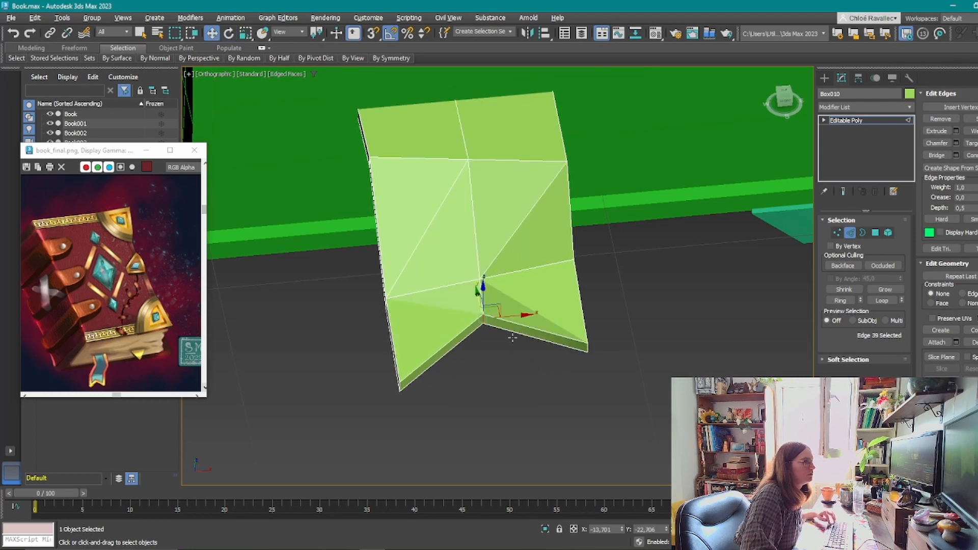
# Raise the centre edge of the bookmark's V-shaped notch slightly and deselect it.
pyautogui.moveTo(482, 283)
pyautogui.keyDown('alt'); pyautogui.mouseDown(button='middle')
pyautogui.moveTo(556, 290)
pyautogui.moveTo(507, 304)
pyautogui.moveTo(493, 291)
pyautogui.mouseUp(button='middle'); pyautogui.keyUp('alt')
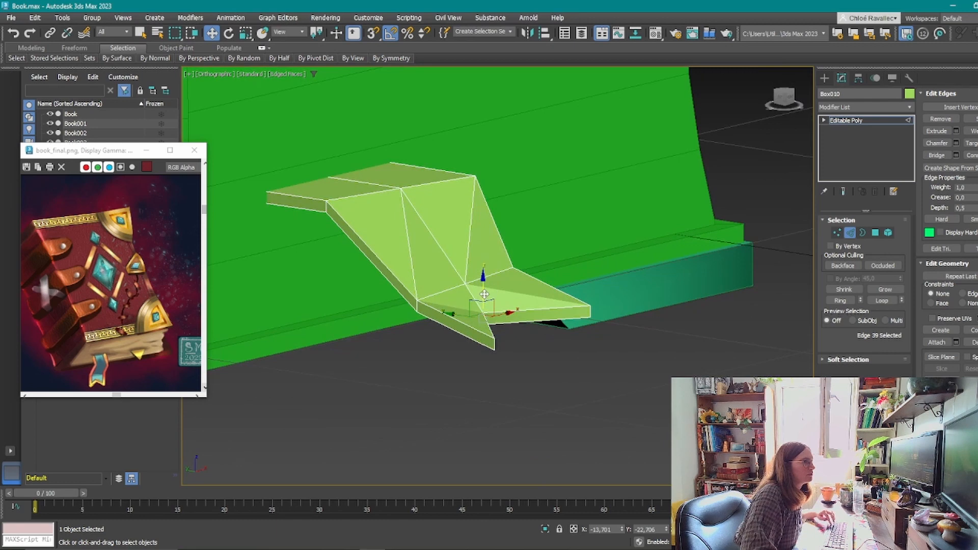
pyautogui.moveTo(484, 295); pyautogui.dragTo(487, 278)
pyautogui.keyDown('alt'); pyautogui.moveTo(487, 279); pyautogui.dragTo(534, 405, button='middle'); pyautogui.keyUp('alt')
pyautogui.click(534, 404)
pyautogui.scroll(-5, 524, 376)
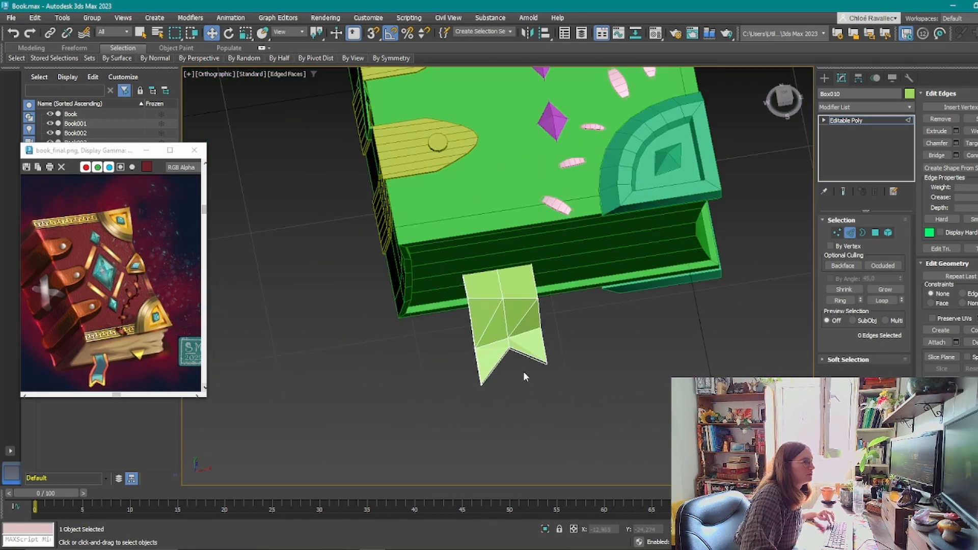
pyautogui.moveTo(627, 367)
pyautogui.keyDown('alt'); pyautogui.mouseDown(button='middle')
pyautogui.moveTo(717, 359)
pyautogui.moveTo(626, 366)
pyautogui.mouseUp(button='middle'); pyautogui.keyUp('alt')
pyautogui.scroll(3, 603, 341)
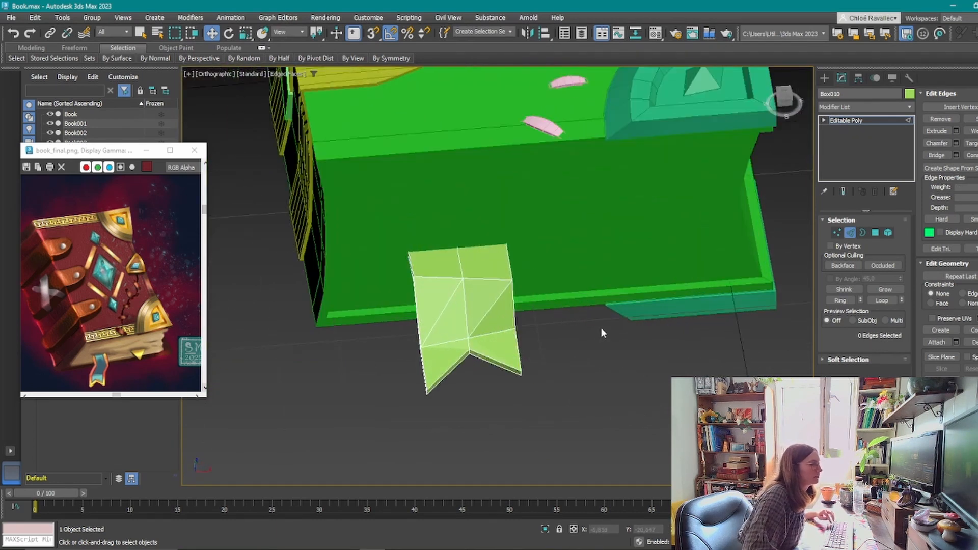
pyautogui.keyDown('alt'); pyautogui.moveTo(601, 333); pyautogui.dragTo(577, 329, button='middle'); pyautogui.keyUp('alt')
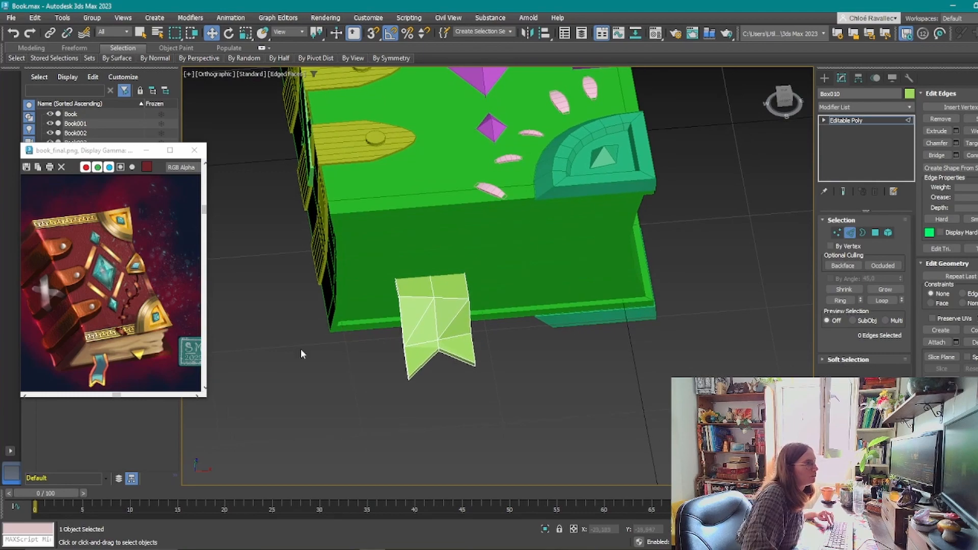
pyautogui.moveTo(556, 266); pyautogui.dragTo(487, 287, button='middle')
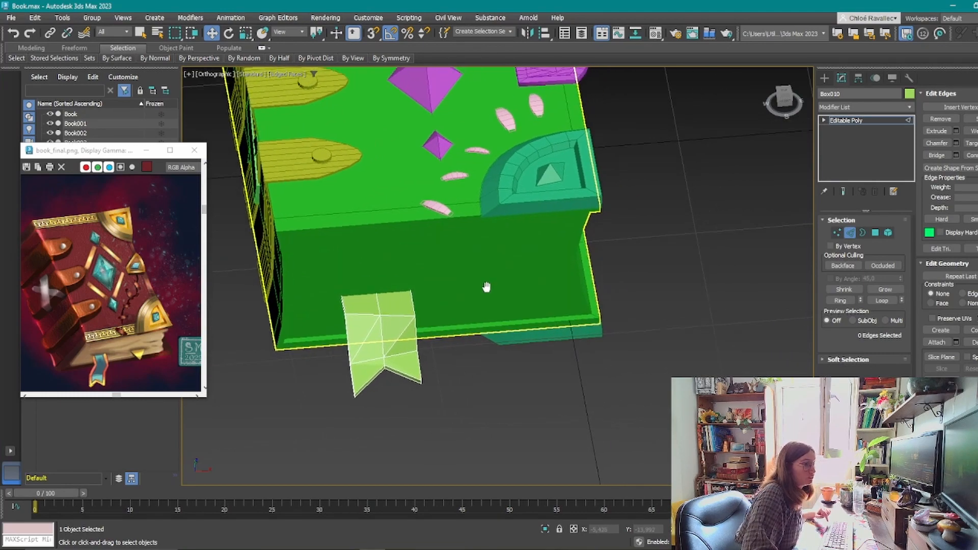
pyautogui.moveTo(465, 336)
pyautogui.keyDown('alt'); pyautogui.mouseDown(button='middle')
pyautogui.moveTo(542, 311)
pyautogui.moveTo(497, 314)
pyautogui.moveTo(402, 291)
pyautogui.moveTo(481, 331)
pyautogui.moveTo(471, 323)
pyautogui.mouseUp(button='middle'); pyautogui.keyUp('alt')
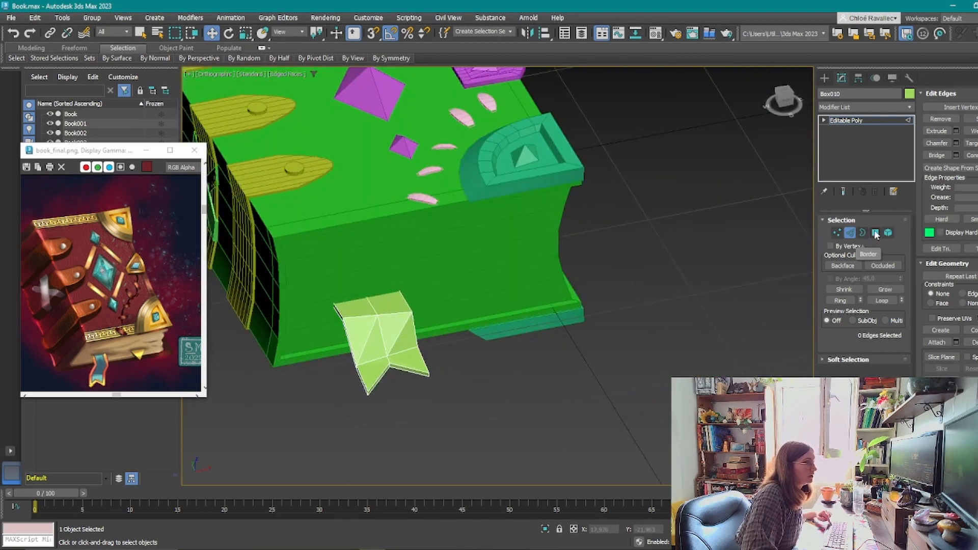
# Select the four upper polygons of the bookmark's sloped middle section and make them planar.
pyautogui.press('4')
pyautogui.scroll(5, 470, 322)
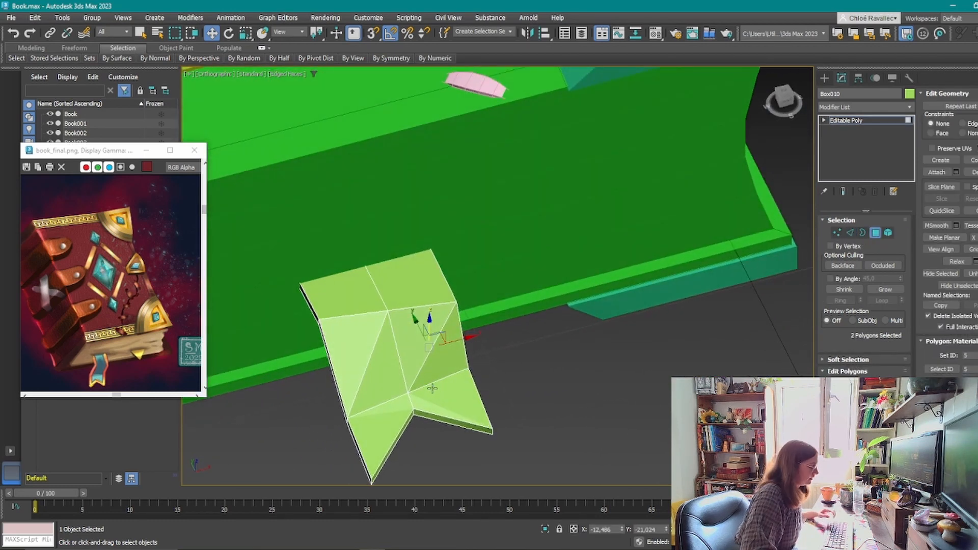
pyautogui.press('F4')
pyautogui.moveTo(423, 370); pyautogui.dragTo(516, 270, button='middle')
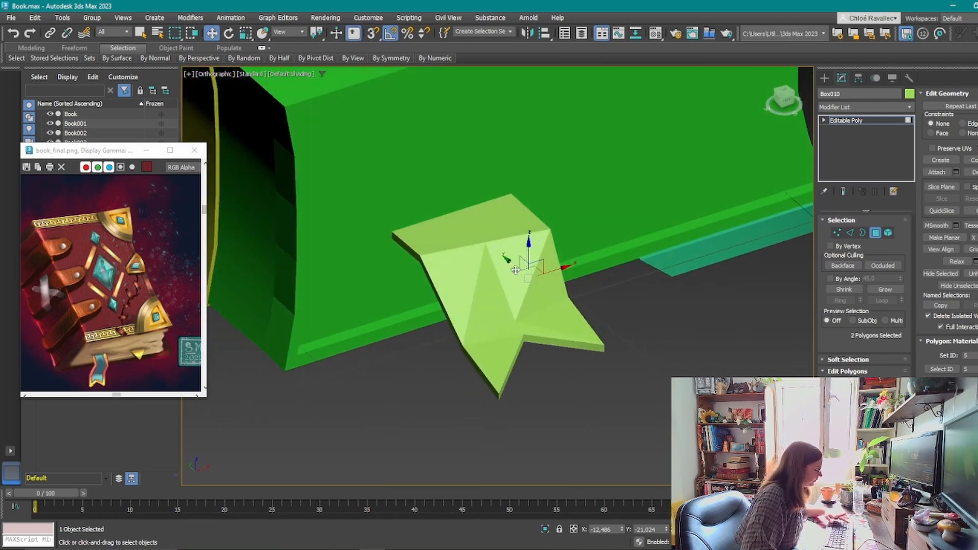
pyautogui.press('F4')
pyautogui.click(531, 288)
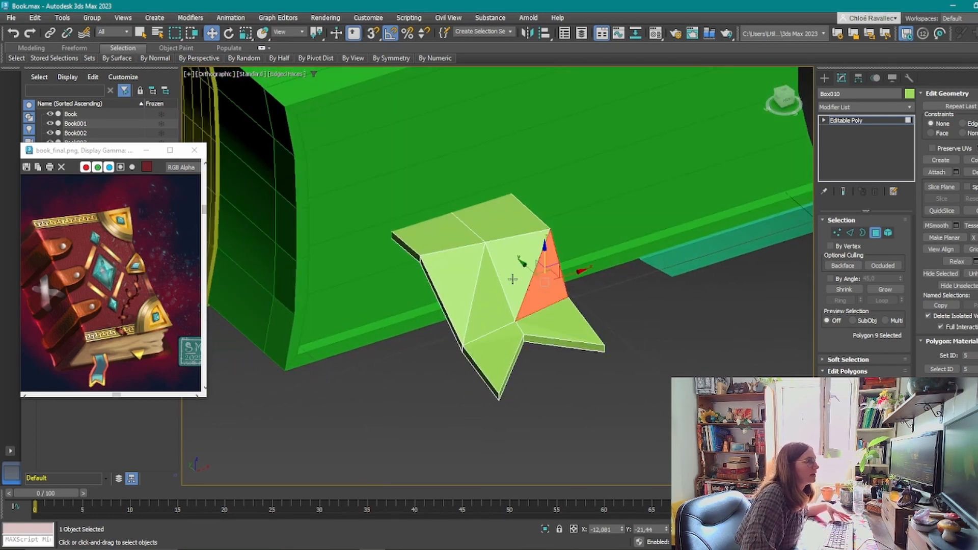
pyautogui.keyDown('ctrl'); pyautogui.click(512, 278); pyautogui.keyUp('ctrl')
pyautogui.keyDown('ctrl'); pyautogui.click(478, 323); pyautogui.keyUp('ctrl')
pyautogui.keyDown('ctrl'); pyautogui.click(469, 296); pyautogui.keyUp('ctrl')
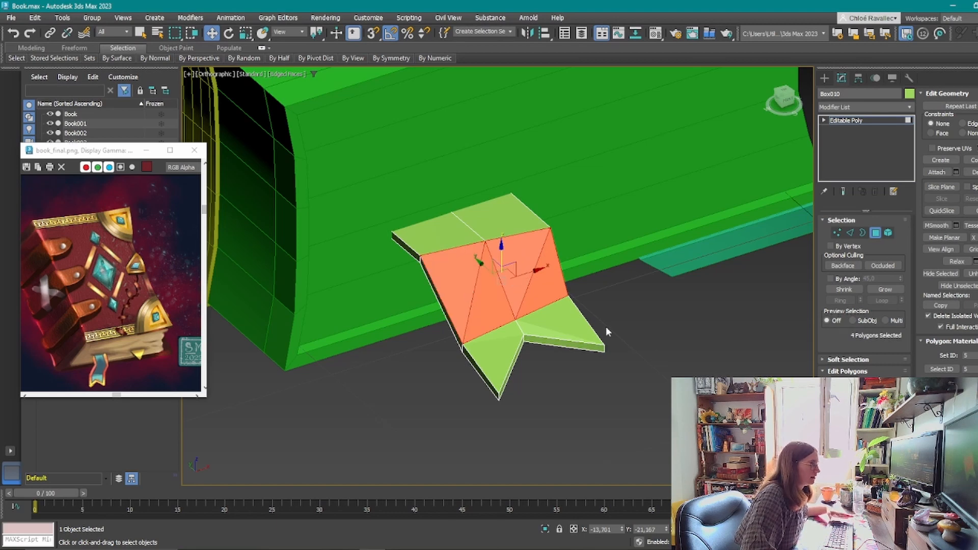
pyautogui.keyDown('alt'); pyautogui.moveTo(607, 330); pyautogui.dragTo(563, 386, button='middle'); pyautogui.keyUp('alt')
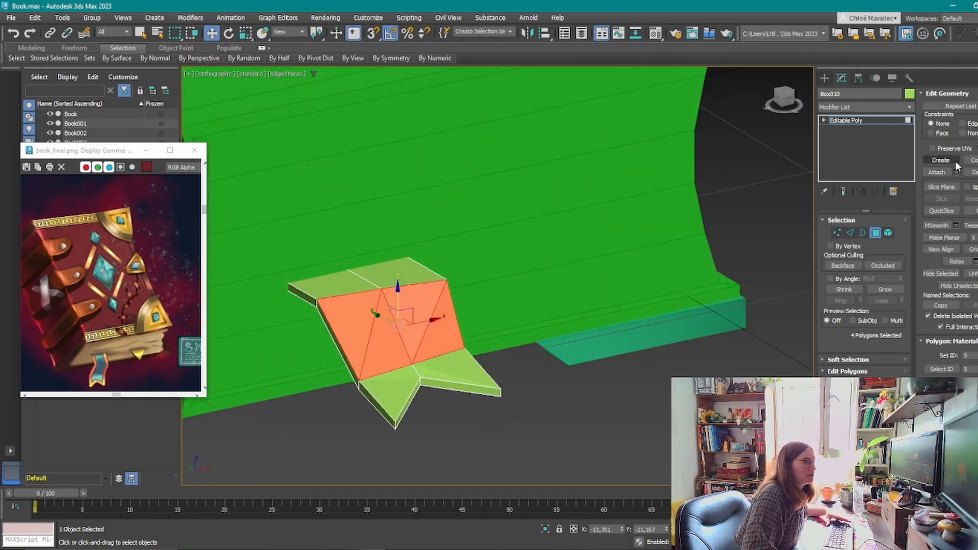
pyautogui.click(943, 237)
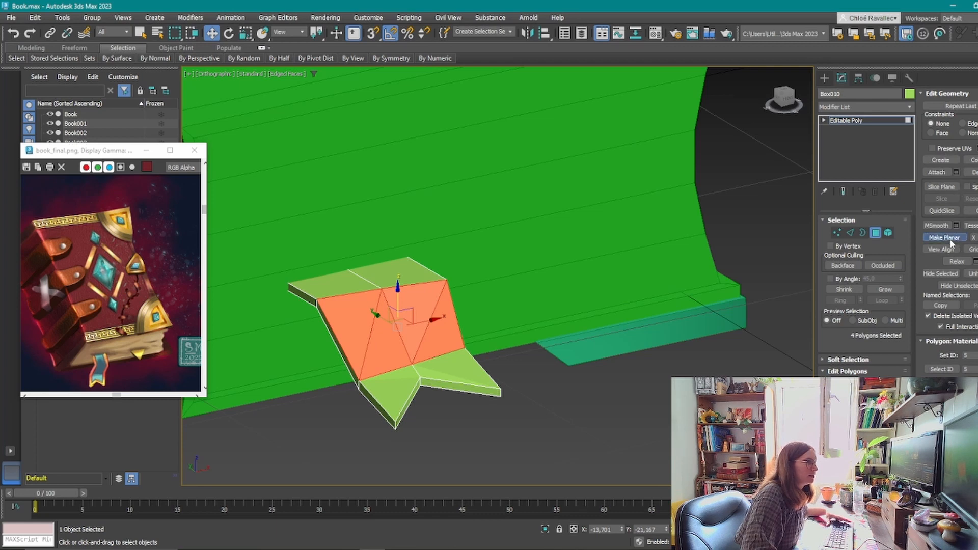
# Select the four underside polygons of the bookmark's sloped middle section and make them planar.
pyautogui.keyDown('alt'); pyautogui.moveTo(515, 337); pyautogui.dragTo(531, 318, button='middle'); pyautogui.keyUp('alt')
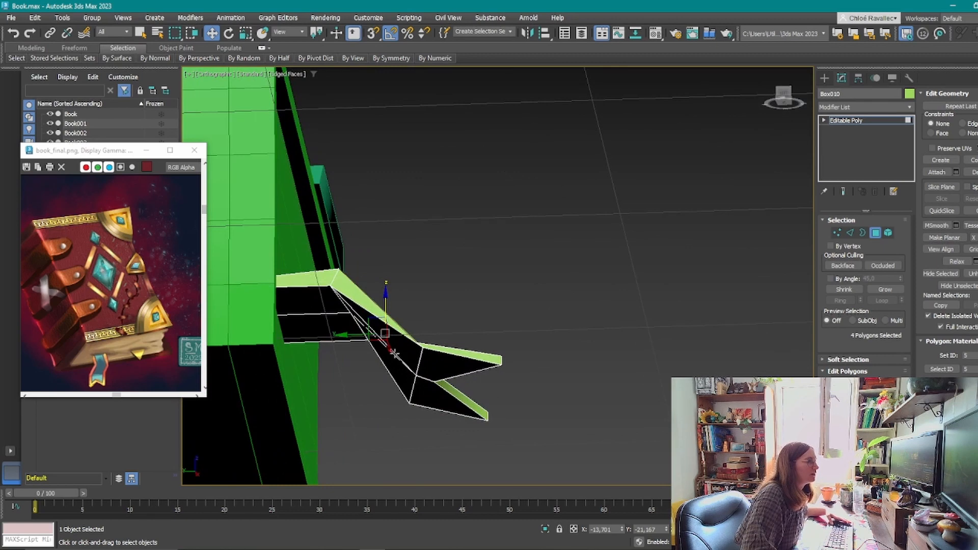
pyautogui.scroll(3, 416, 337)
pyautogui.click(416, 356)
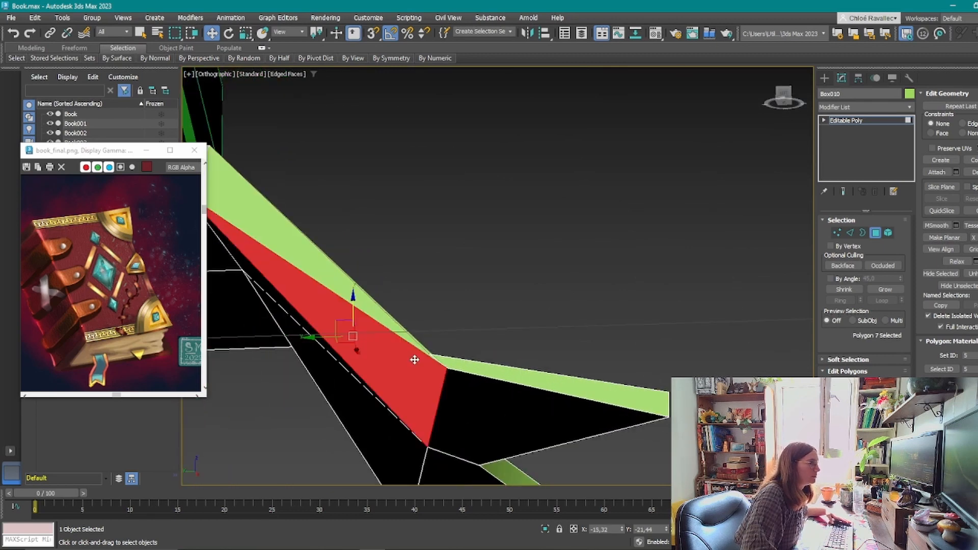
pyautogui.keyDown('alt'); pyautogui.moveTo(415, 356); pyautogui.dragTo(365, 362, button='middle'); pyautogui.keyUp('alt')
pyautogui.keyDown('ctrl'); pyautogui.click(310, 368); pyautogui.keyUp('ctrl')
pyautogui.keyDown('ctrl'); pyautogui.click(257, 425); pyautogui.keyUp('ctrl')
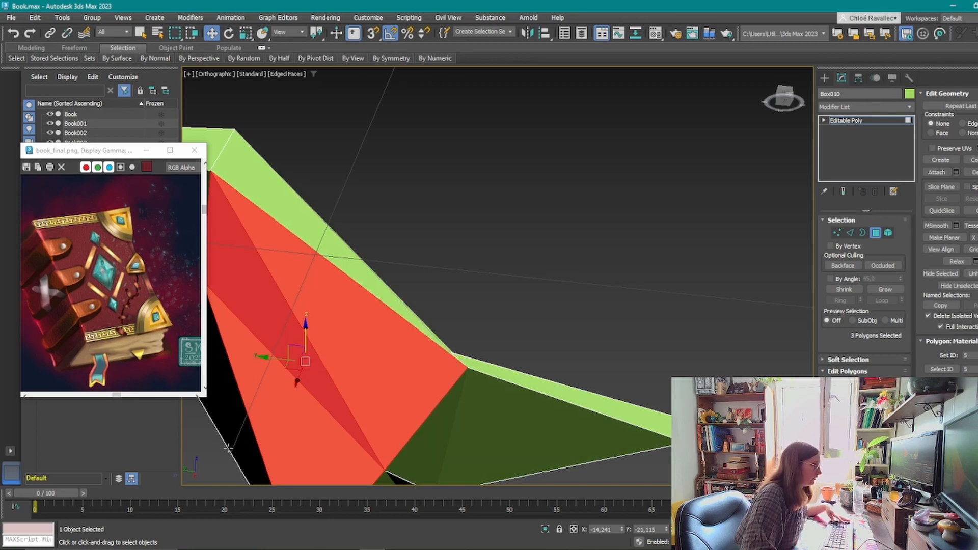
pyautogui.keyDown('ctrl'); pyautogui.click(246, 433); pyautogui.keyUp('ctrl')
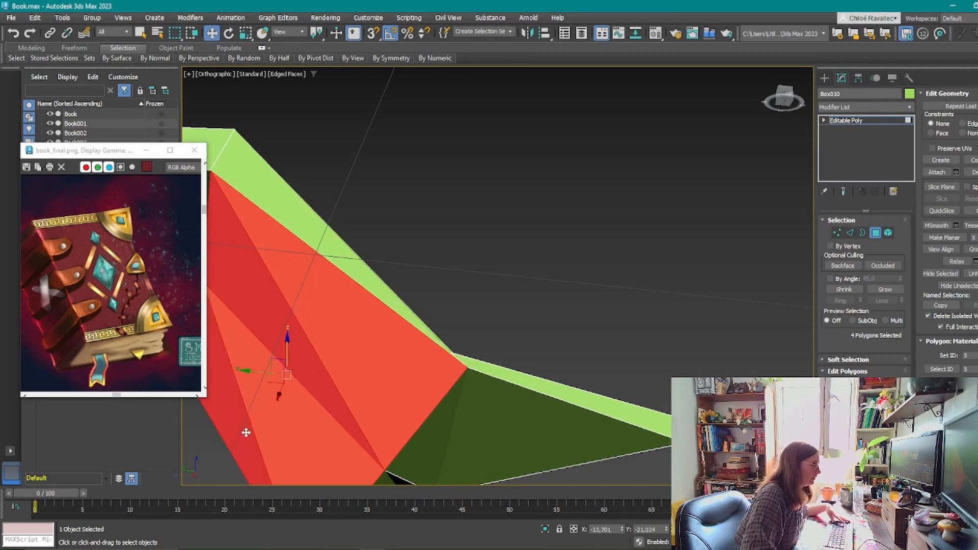
pyautogui.click(944, 238)
# Select the two upper polygons of the bookmark's notched end and make them planar.
pyautogui.keyDown('alt'); pyautogui.moveTo(521, 277); pyautogui.dragTo(382, 374, button='middle'); pyautogui.keyUp('alt')
pyautogui.click(379, 382)
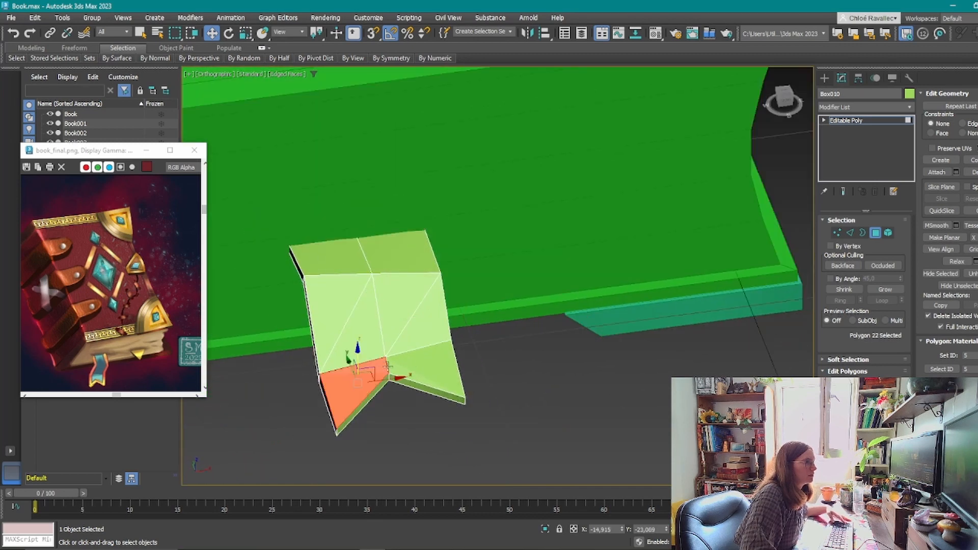
pyautogui.keyDown('ctrl'); pyautogui.click(443, 362); pyautogui.keyUp('ctrl')
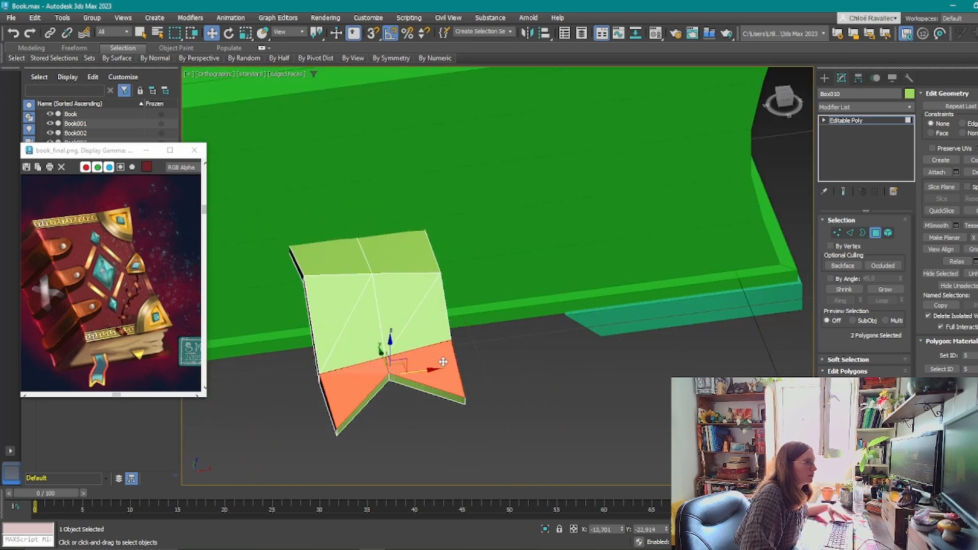
pyautogui.click(944, 237)
# Make the two underside polygons of the bookmark's notched end planar and leave polygon editing.
pyautogui.keyDown('alt'); pyautogui.moveTo(524, 383); pyautogui.dragTo(545, 295, button='middle'); pyautogui.keyUp('alt')
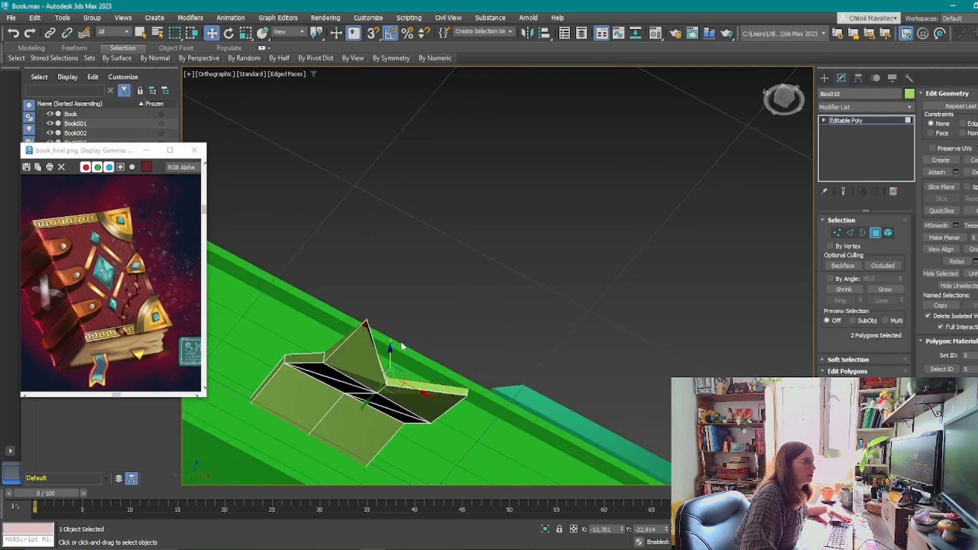
pyautogui.click(366, 331)
pyautogui.keyDown('ctrl'); pyautogui.click(430, 403); pyautogui.keyUp('ctrl')
pyautogui.click(944, 237)
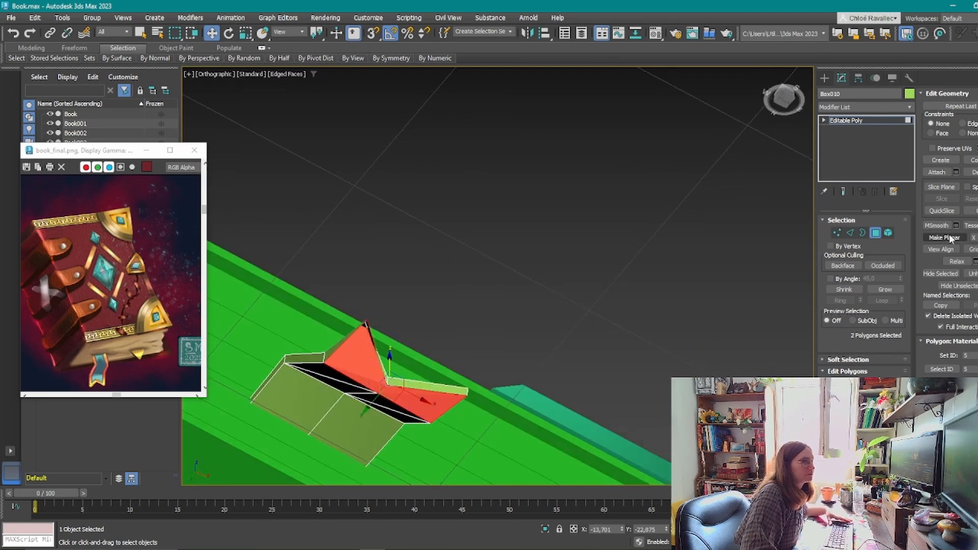
pyautogui.keyDown('alt'); pyautogui.moveTo(547, 279); pyautogui.dragTo(588, 312, button='middle'); pyautogui.keyUp('alt')
pyautogui.click(511, 390)
pyautogui.scroll(-3, 501, 369)
pyautogui.click(874, 232)
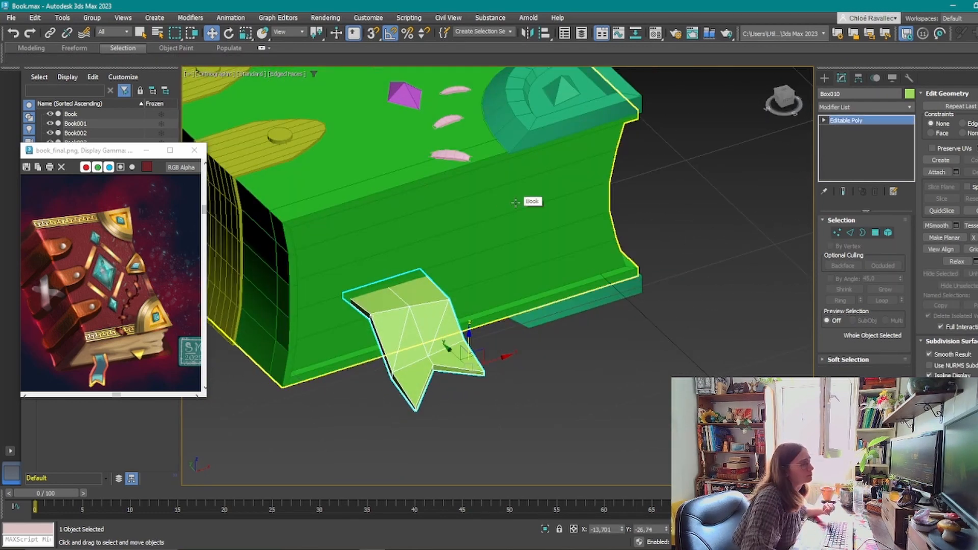
# Create a thin box beside the book with length 4, width 4 and a height of about 0.77.
pyautogui.keyDown('alt'); pyautogui.moveTo(502, 216); pyautogui.dragTo(447, 297, button='middle'); pyautogui.keyUp('alt')
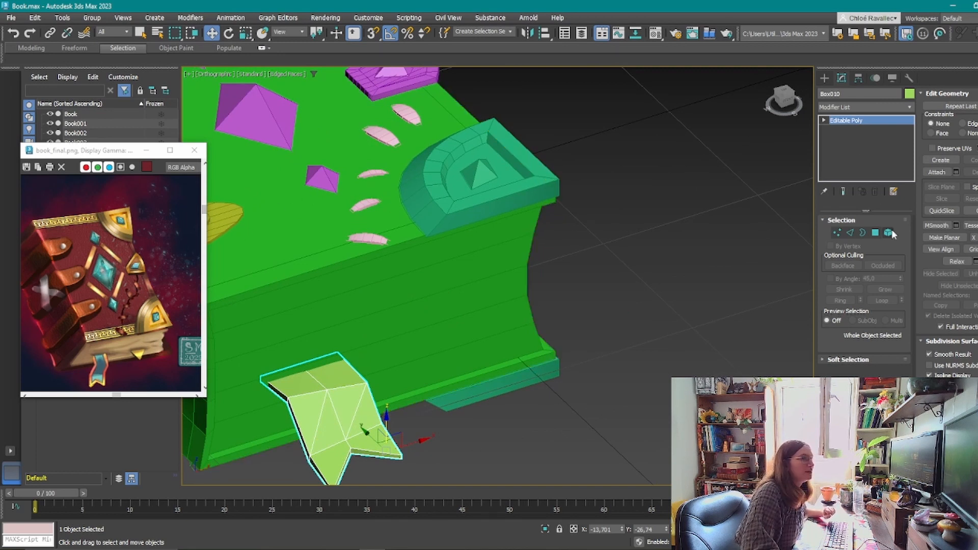
pyautogui.click(823, 78)
pyautogui.click(840, 148)
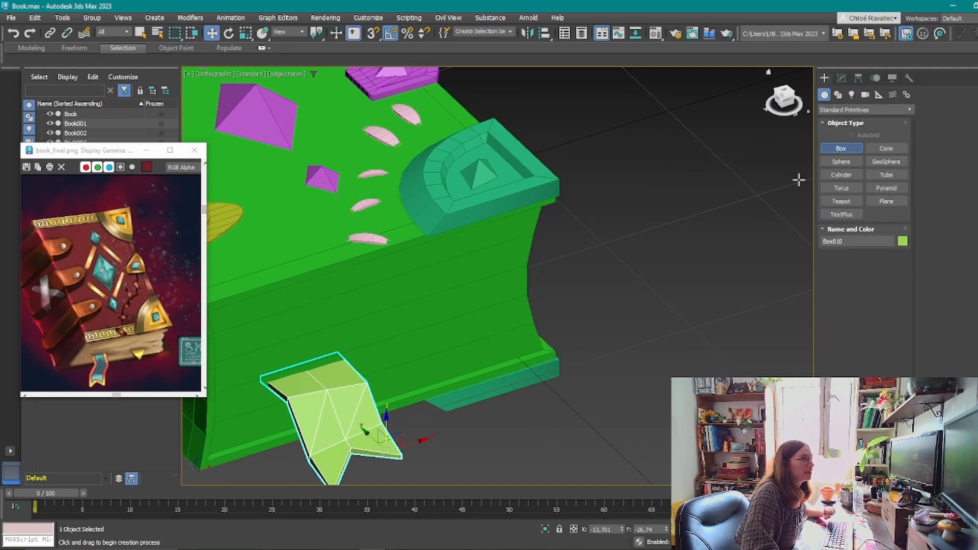
pyautogui.moveTo(630, 334); pyautogui.dragTo(729, 350)
pyautogui.click(729, 337)
pyautogui.doubleClick(886, 308)
pyautogui.write('4')
pyautogui.press('Tab')
pyautogui.write('4')
pyautogui.moveTo(652, 388); pyautogui.dragTo(637, 389, button='middle')
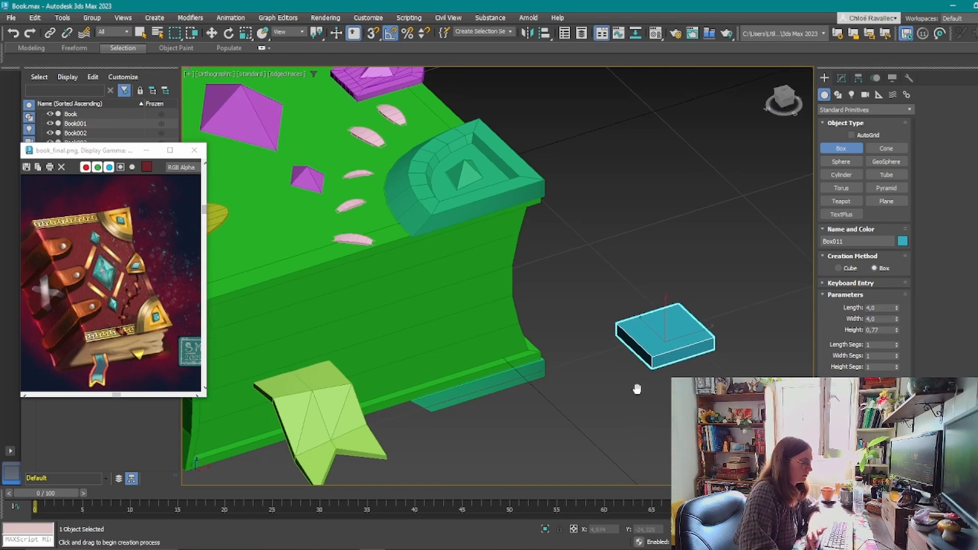
# Move the new box partly into the page block near the bookmark and convert it to Editable Poly.
pyautogui.press('w')
pyautogui.moveTo(686, 334); pyautogui.dragTo(417, 341)
pyautogui.click(840, 78)
pyautogui.rightClick(862, 152)
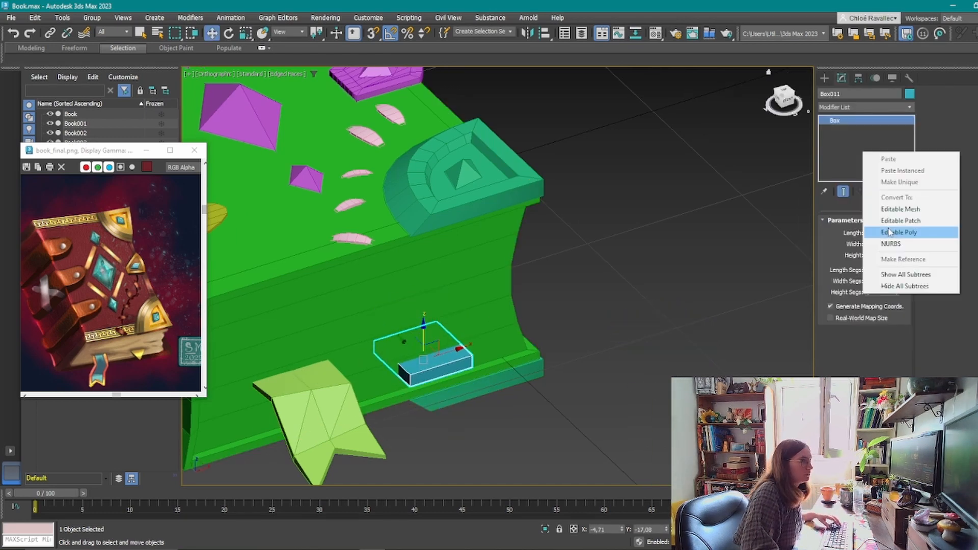
pyautogui.click(889, 232)
# Rotate the box about its vertical axis so one corner points outward from the pages.
pyautogui.press('e')
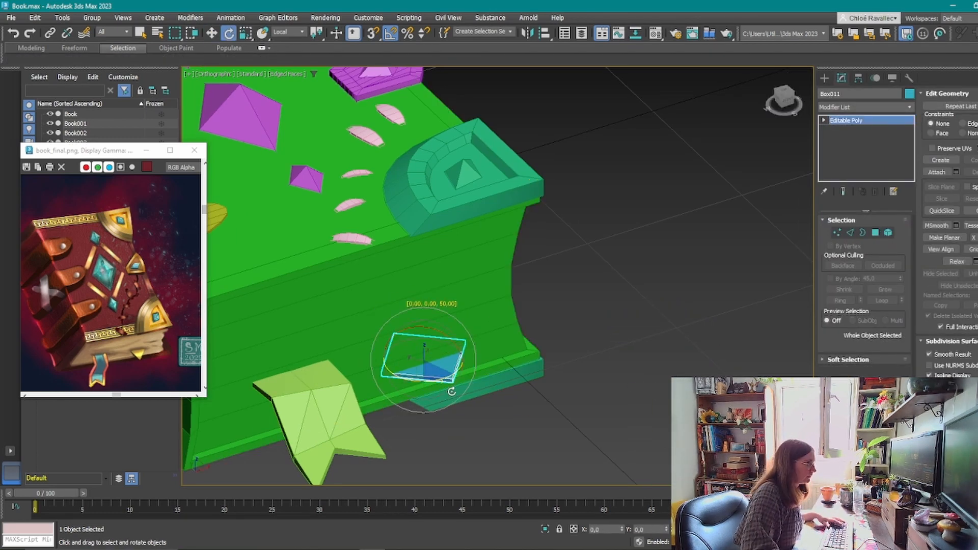
pyautogui.press('w')
pyautogui.press('z')
# Select the box's parallel edges and connect them with 5 segments running across the protruding corner.
pyautogui.press('2')
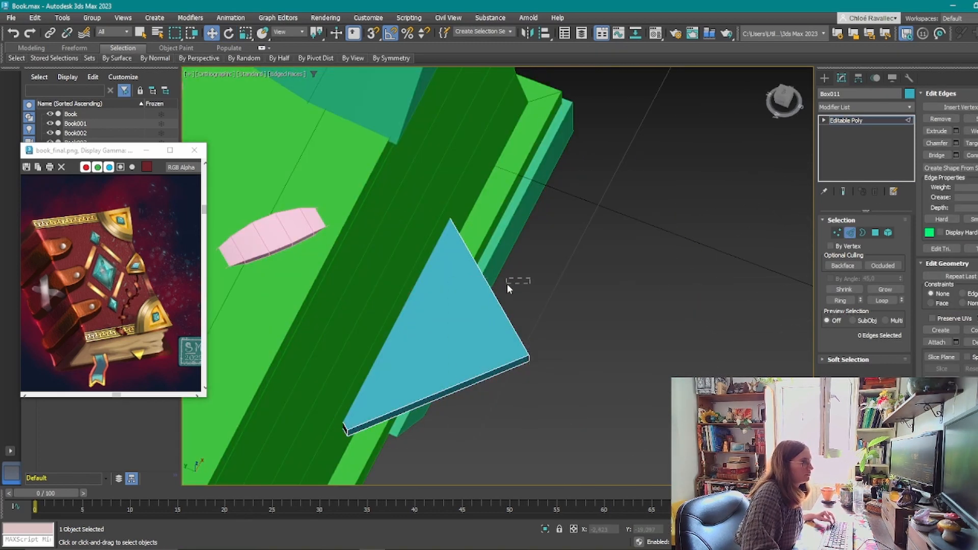
pyautogui.keyDown('alt'); pyautogui.moveTo(507, 285); pyautogui.dragTo(148, 368, button='middle'); pyautogui.keyUp('alt')
pyautogui.moveTo(464, 480); pyautogui.dragTo(484, 224)
pyautogui.keyDown('alt'); pyautogui.moveTo(484, 224); pyautogui.dragTo(479, 184, button='middle'); pyautogui.keyUp('alt')
pyautogui.hotkey('ctrl', 'shift', 'e')
pyautogui.moveTo(390, 225); pyautogui.dragTo(390, 213)
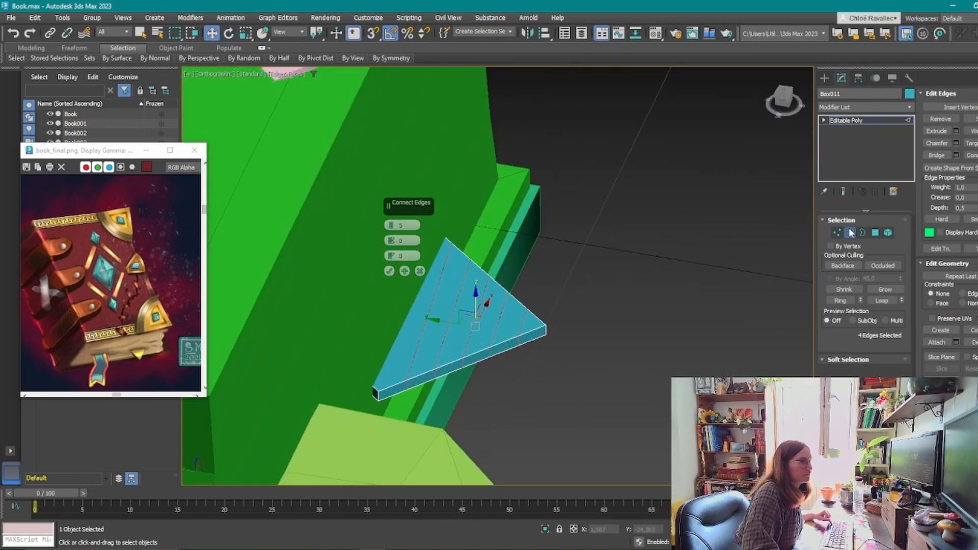
# Leave edge editing and rotate the whole segmented box slightly against the page block.
pyautogui.click(849, 232)
pyautogui.press('e')
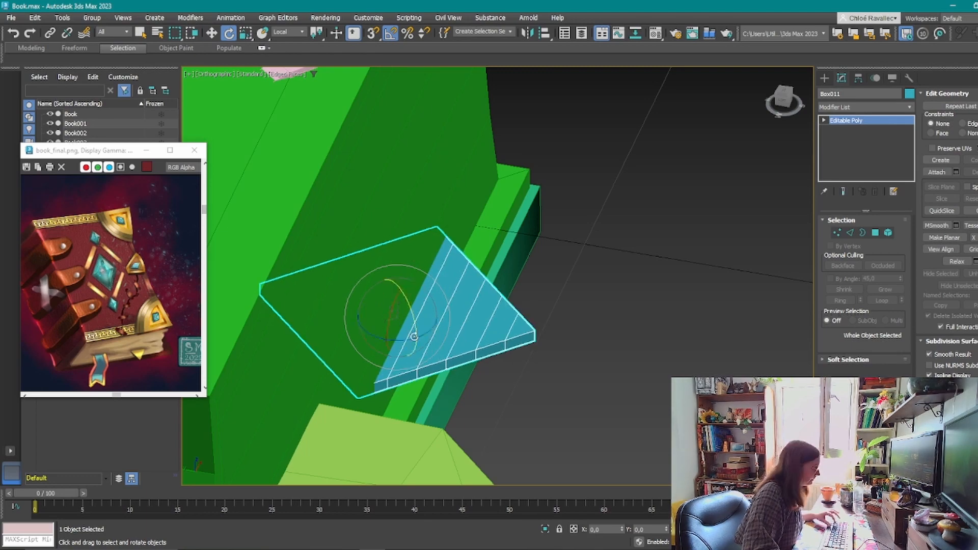
pyautogui.press('w')
pyautogui.keyDown('alt'); pyautogui.moveTo(508, 355); pyautogui.dragTo(430, 266, button='middle'); pyautogui.keyUp('alt')
# Select the polygons of the box's protruding corner beyond the strip at the pages and rotate them downward.
pyautogui.press('4')
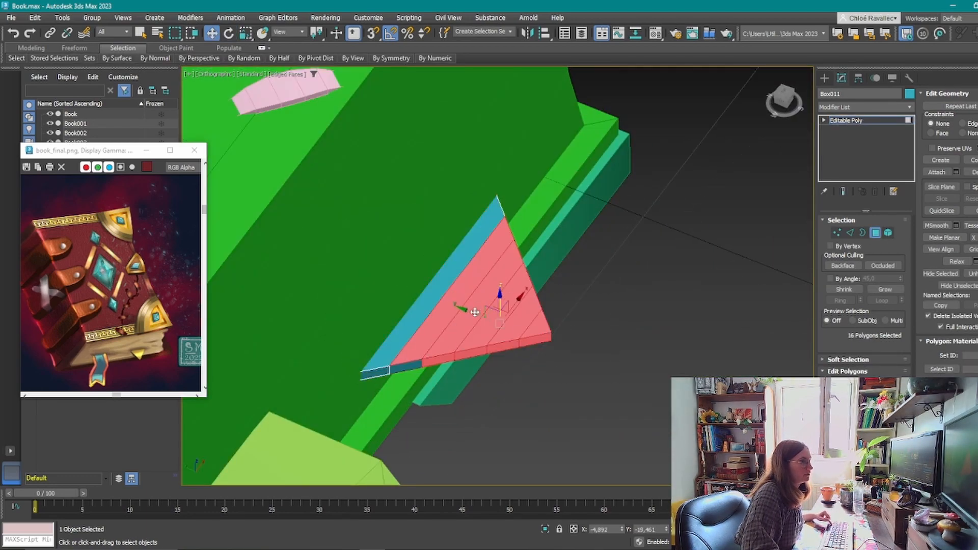
pyautogui.keyDown('alt'); pyautogui.moveTo(475, 312); pyautogui.dragTo(479, 179, button='middle'); pyautogui.keyUp('alt')
pyautogui.moveTo(597, 402); pyautogui.dragTo(441, 203)
pyautogui.keyDown('alt'); pyautogui.moveTo(441, 203); pyautogui.dragTo(512, 351, button='middle'); pyautogui.keyUp('alt')
pyautogui.press('e')
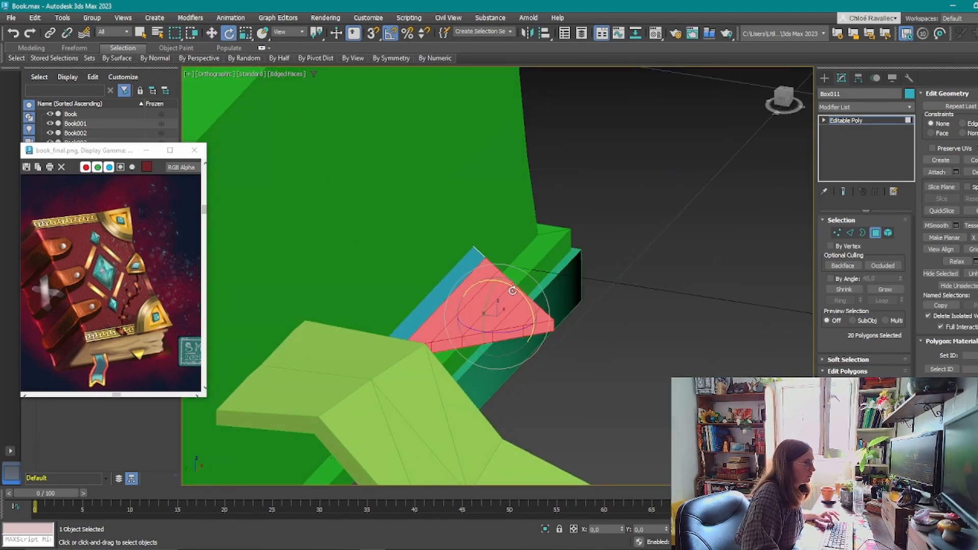
pyautogui.keyDown('alt'); pyautogui.moveTo(512, 291); pyautogui.dragTo(511, 312, button='middle'); pyautogui.keyUp('alt')
pyautogui.press('w')
# Reduce the selection strip by strip toward the corner's tip and bend the remaining polygons further downward.
pyautogui.keyDown('alt'); pyautogui.moveTo(490, 399); pyautogui.dragTo(506, 350, button='middle'); pyautogui.keyUp('alt')
pyautogui.keyDown('alt'); pyautogui.moveTo(506, 349); pyautogui.dragTo(585, 400); pyautogui.keyUp('alt')
pyautogui.keyDown('alt'); pyautogui.moveTo(585, 399); pyautogui.dragTo(558, 407, button='middle'); pyautogui.keyUp('alt')
pyautogui.press('e')
pyautogui.press('w')
pyautogui.moveTo(574, 410); pyautogui.dragTo(538, 368)
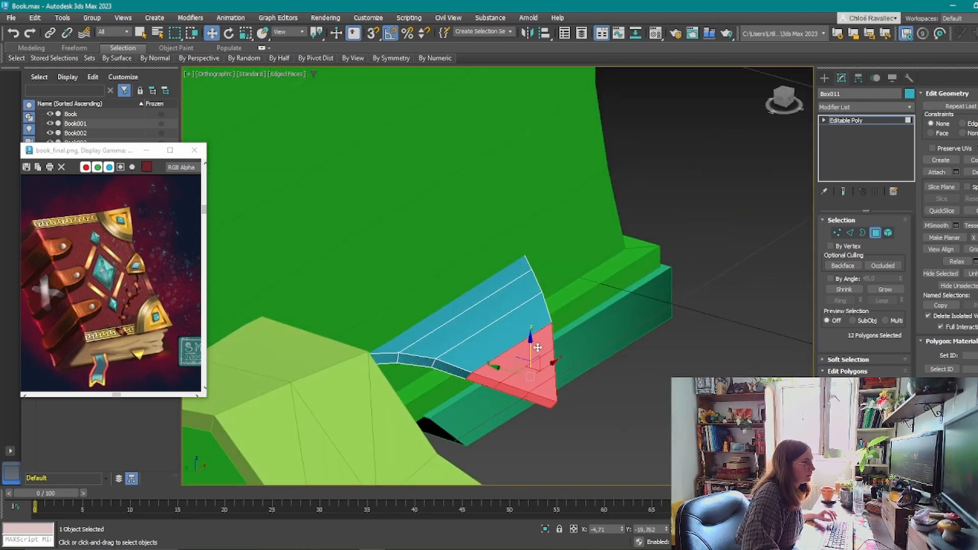
# Rotate the last strips at the corner's tip downward to complete the curl, and clear the polygon selection.
pyautogui.keyDown('alt'); pyautogui.moveTo(534, 348); pyautogui.dragTo(550, 387, button='middle'); pyautogui.keyUp('alt')
pyautogui.moveTo(572, 417); pyautogui.dragTo(545, 385)
pyautogui.press('e')
pyautogui.moveTo(557, 363); pyautogui.dragTo(562, 374)
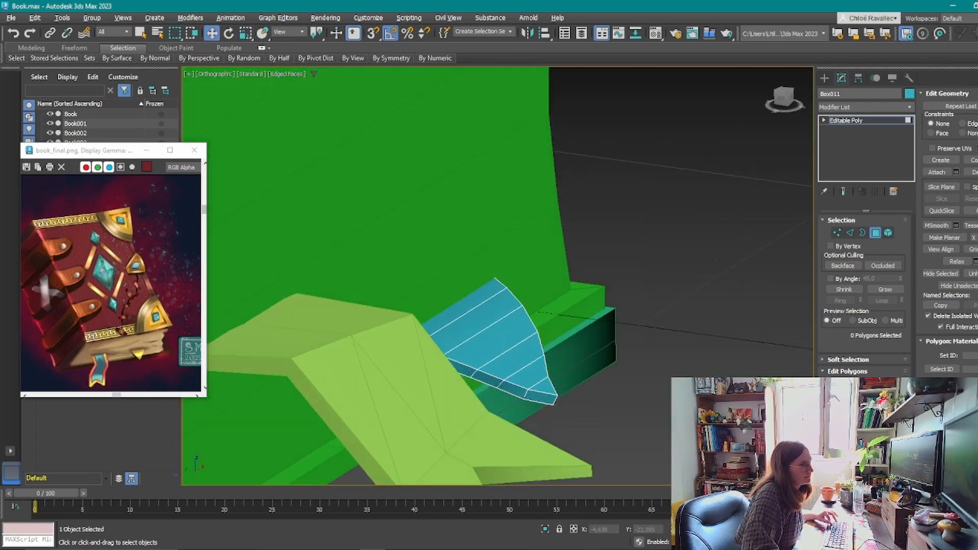
pyautogui.keyDown('alt'); pyautogui.moveTo(562, 374); pyautogui.dragTo(561, 364, button='middle'); pyautogui.keyUp('alt')
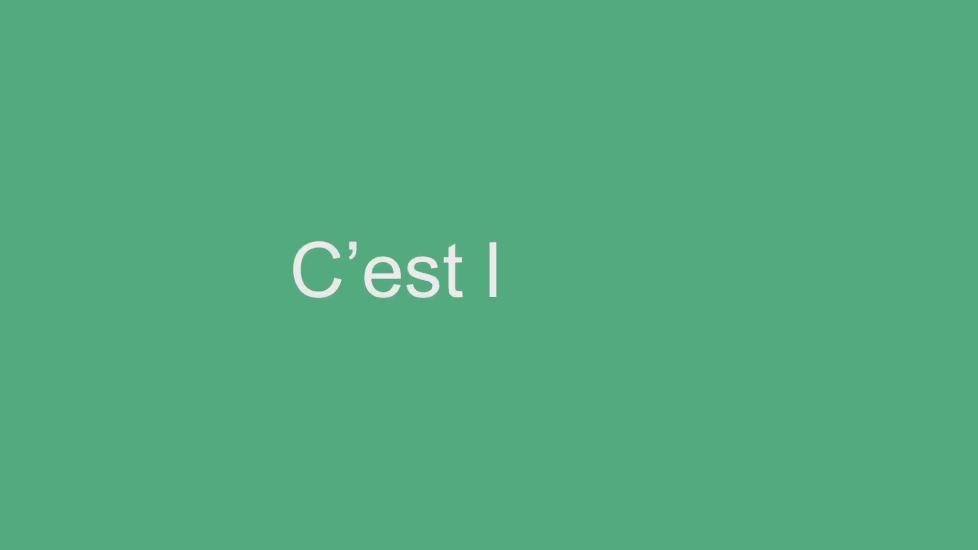